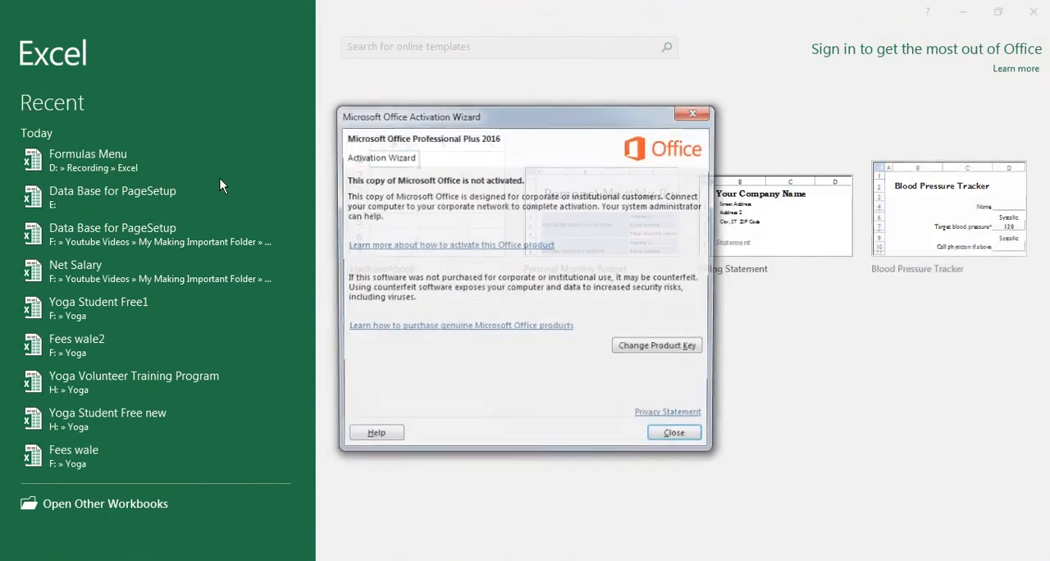
Dismiss the Office activation wizard and open the recent workbook Formulas Menu.
click(679, 113)
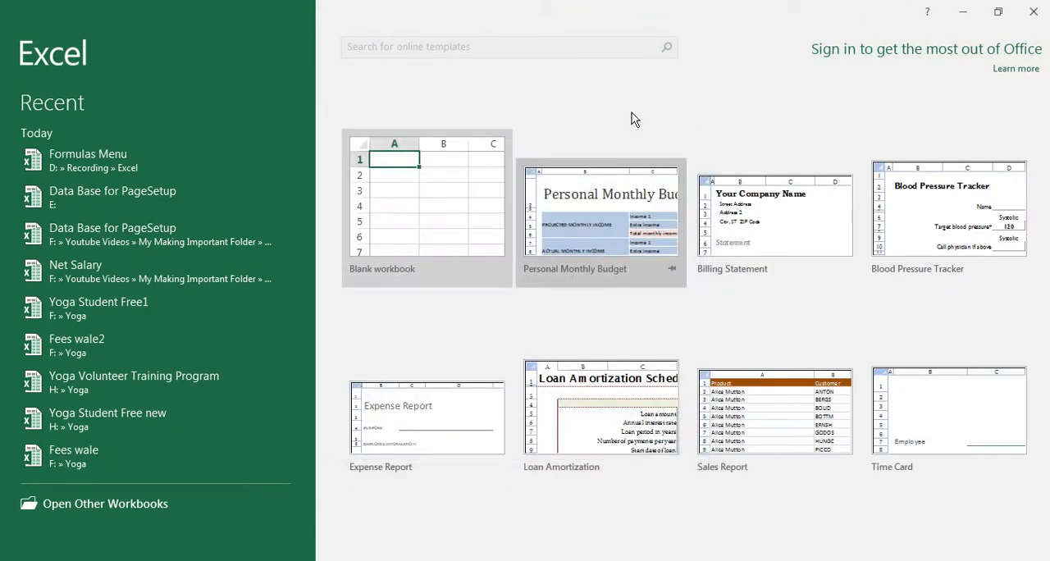
click(118, 168)
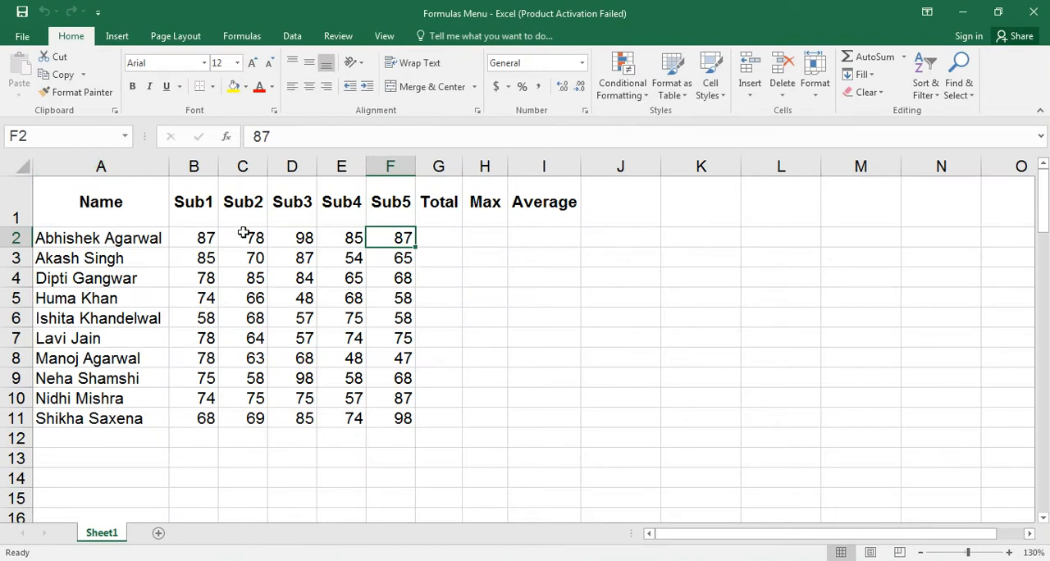
Insert the SUM function in cell G2 to total the first student's marks in B2:F2.
click(440, 240)
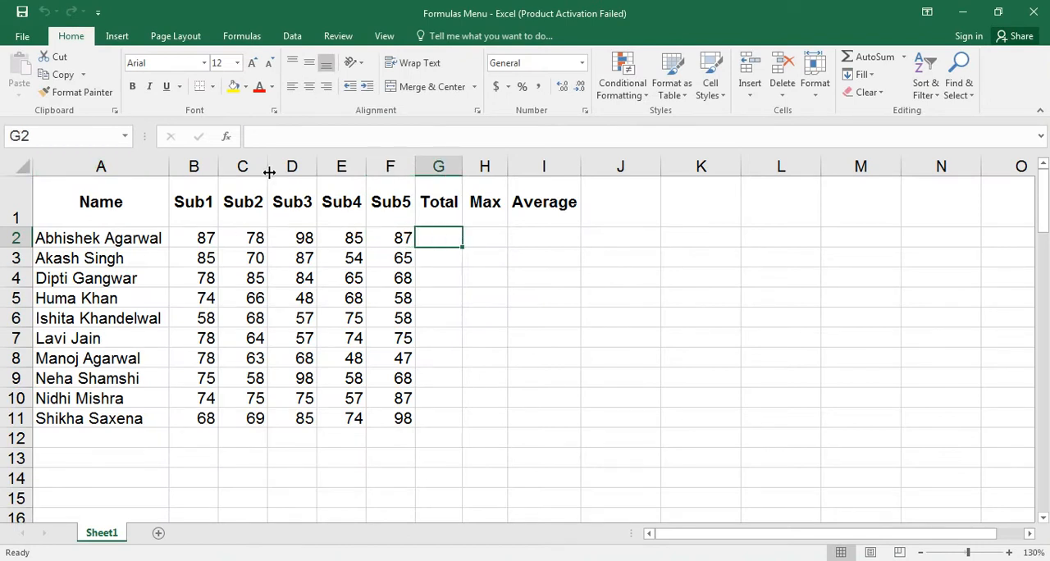
click(242, 37)
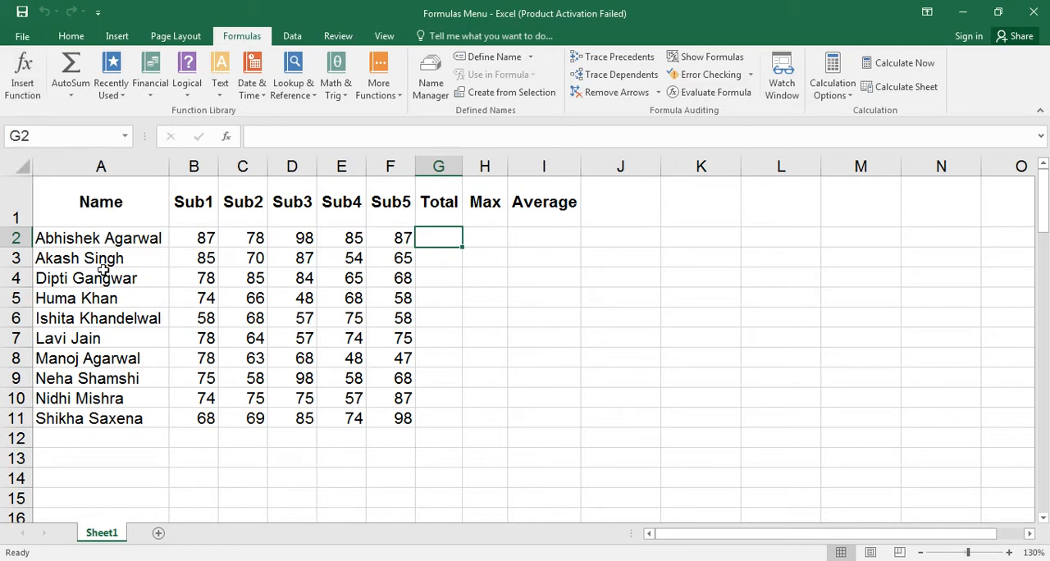
click(23, 92)
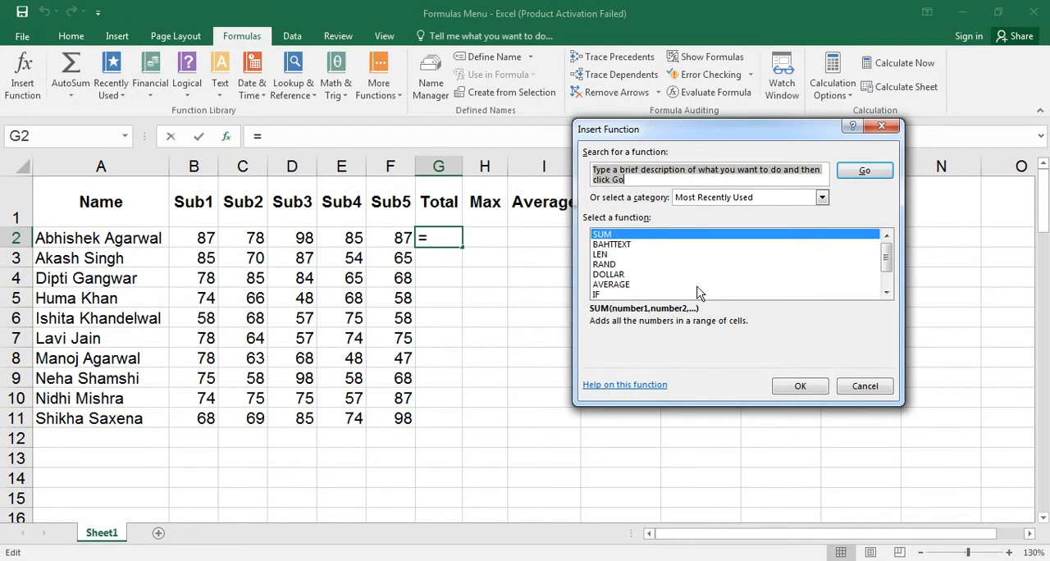
click(800, 386)
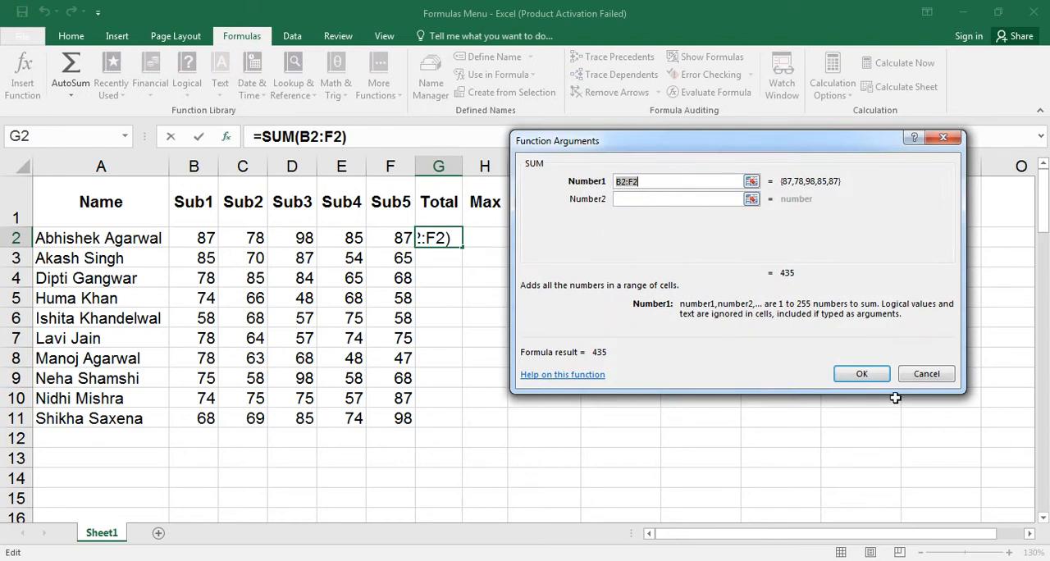
click(862, 374)
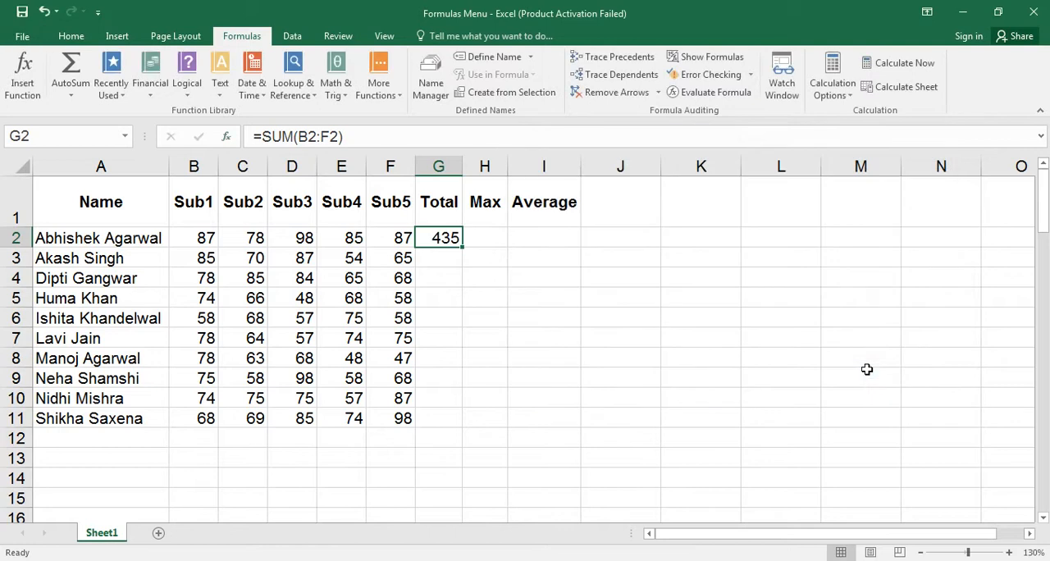
Insert a SUM function in G3, clear its suggested range and set B3 and C3 as the first two arguments.
click(447, 257)
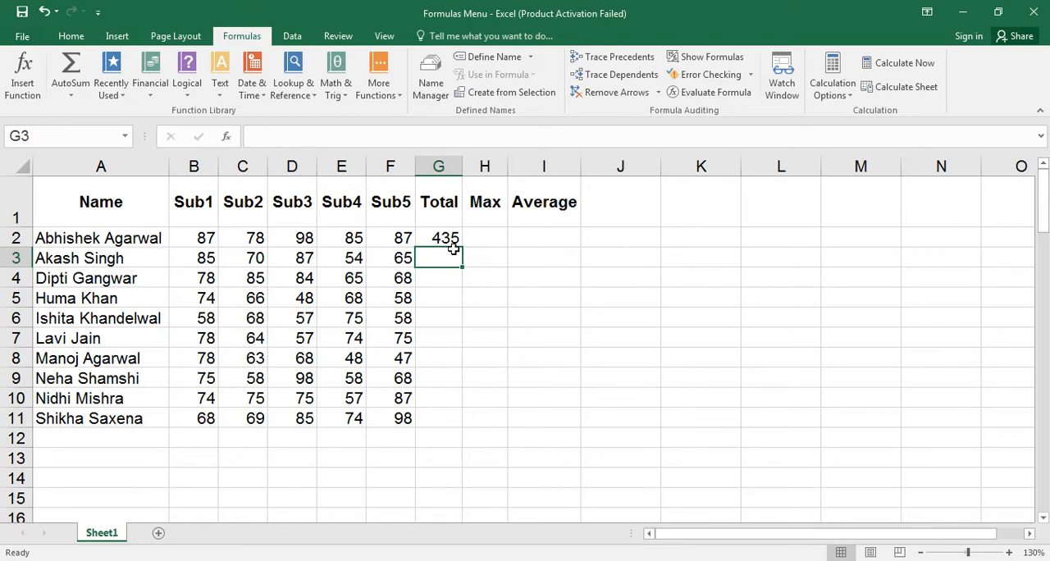
click(21, 78)
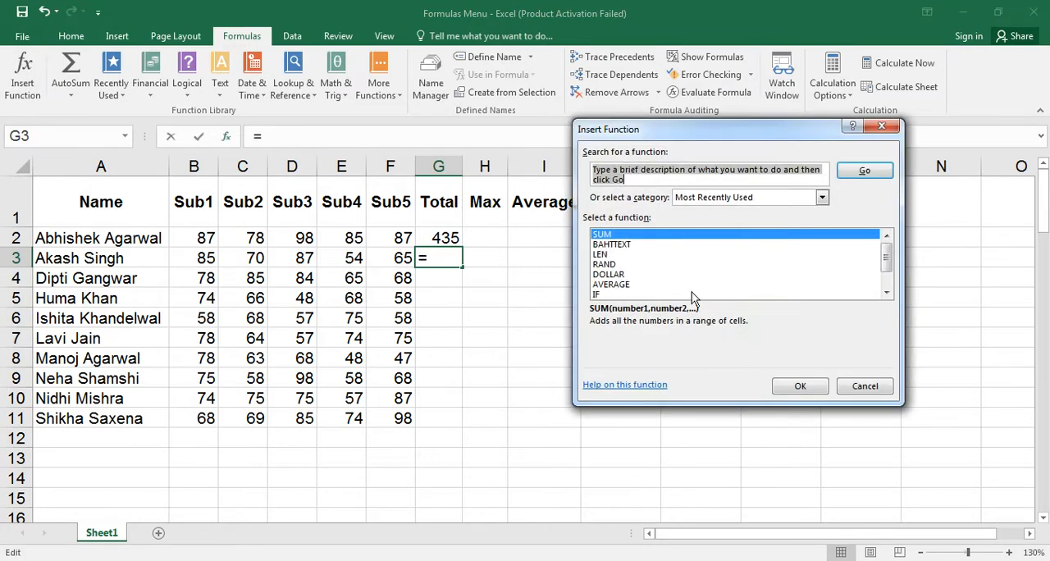
click(801, 388)
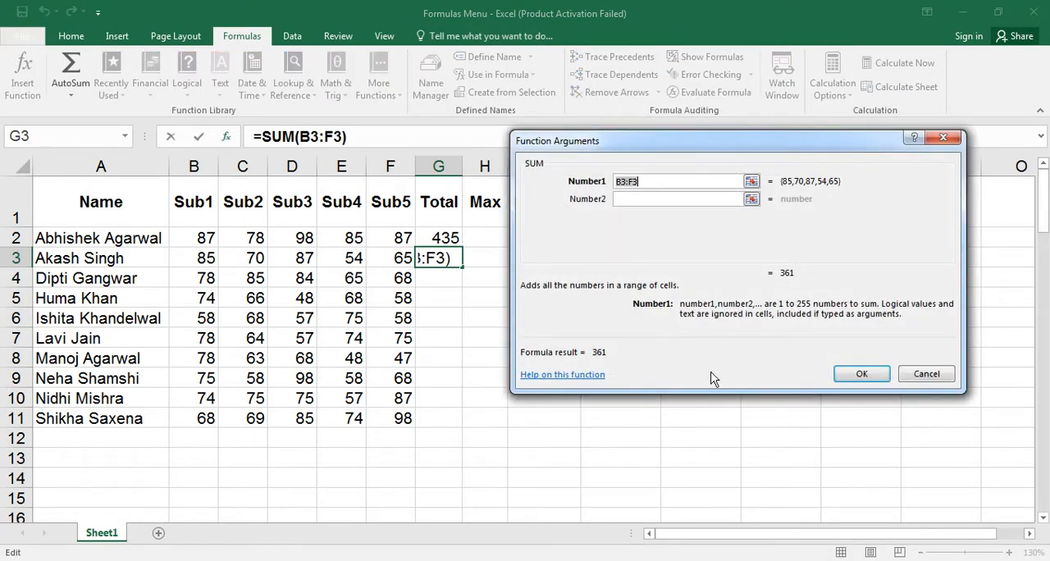
key(BackSpace)
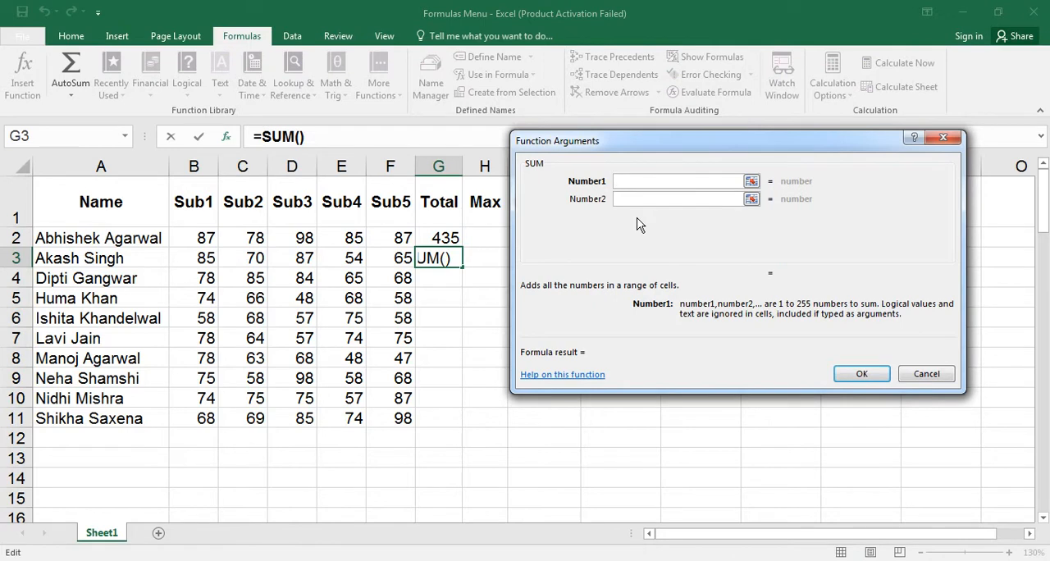
click(200, 262)
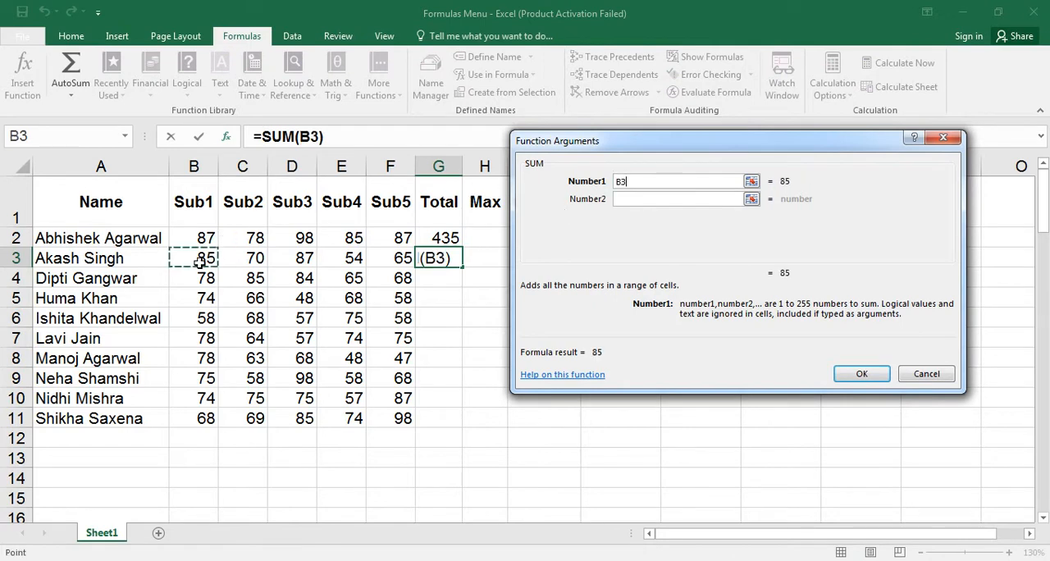
click(663, 199)
click(234, 256)
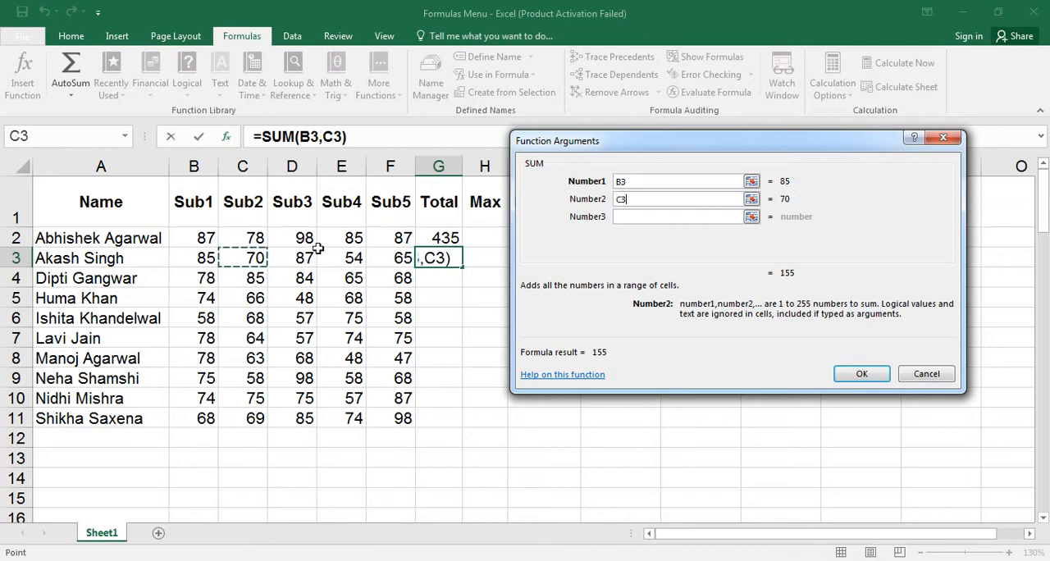
Add D3, E3 and F3 as the third to fifth SUM arguments and enter the formula in G3.
key(Tab)
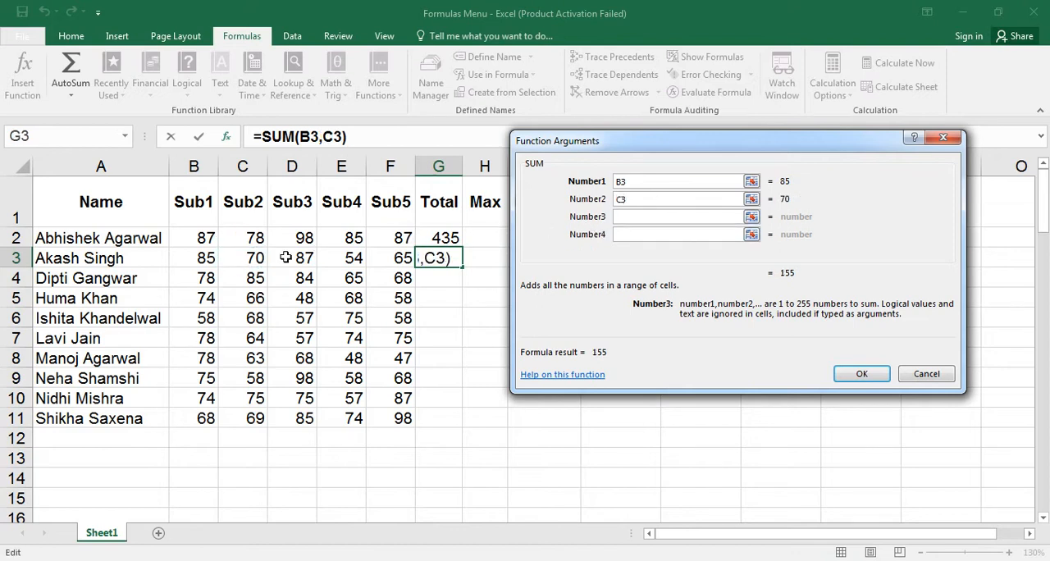
click(285, 258)
click(640, 237)
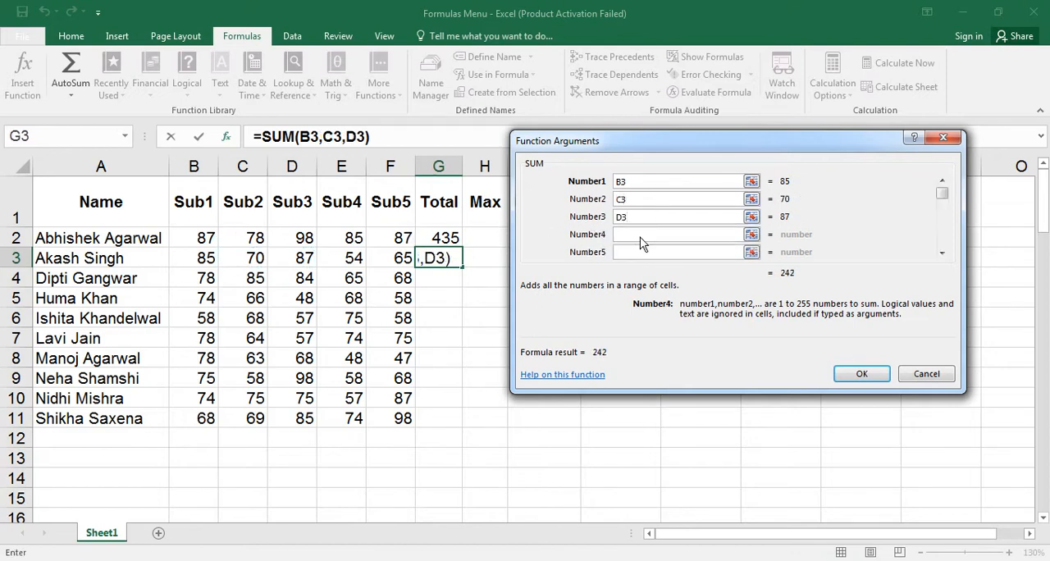
click(355, 257)
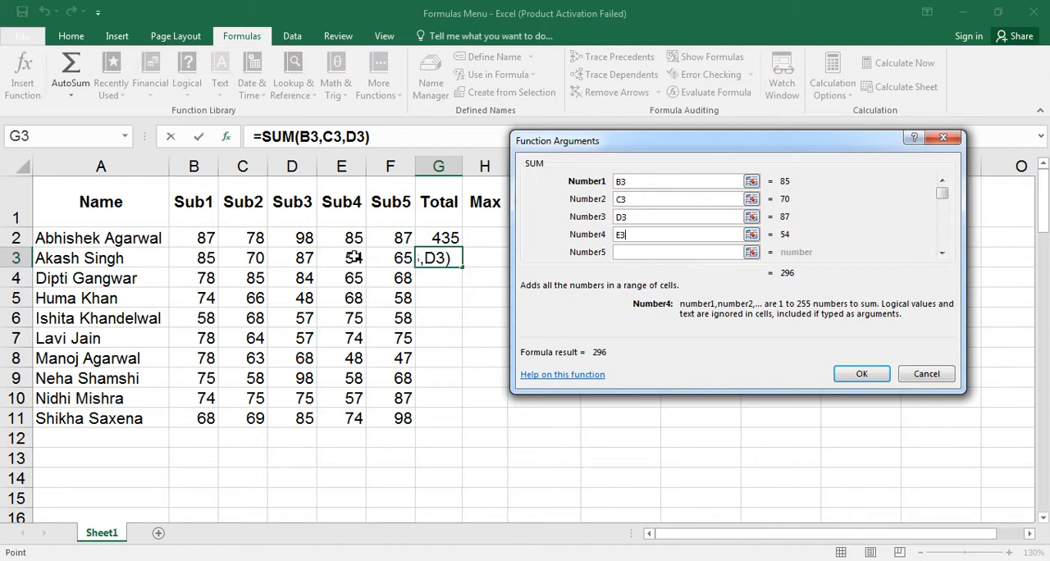
click(662, 254)
click(402, 256)
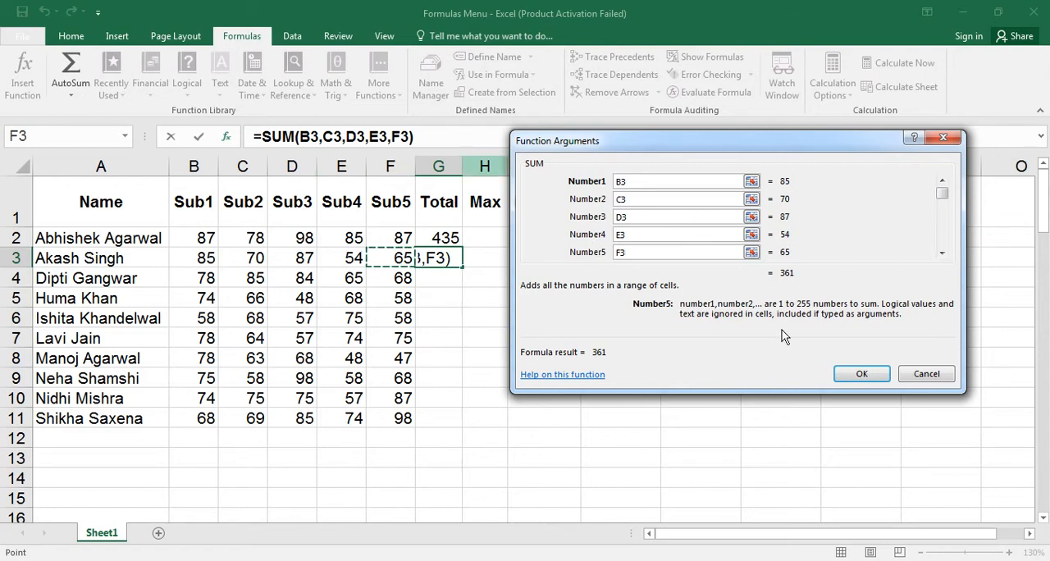
click(860, 377)
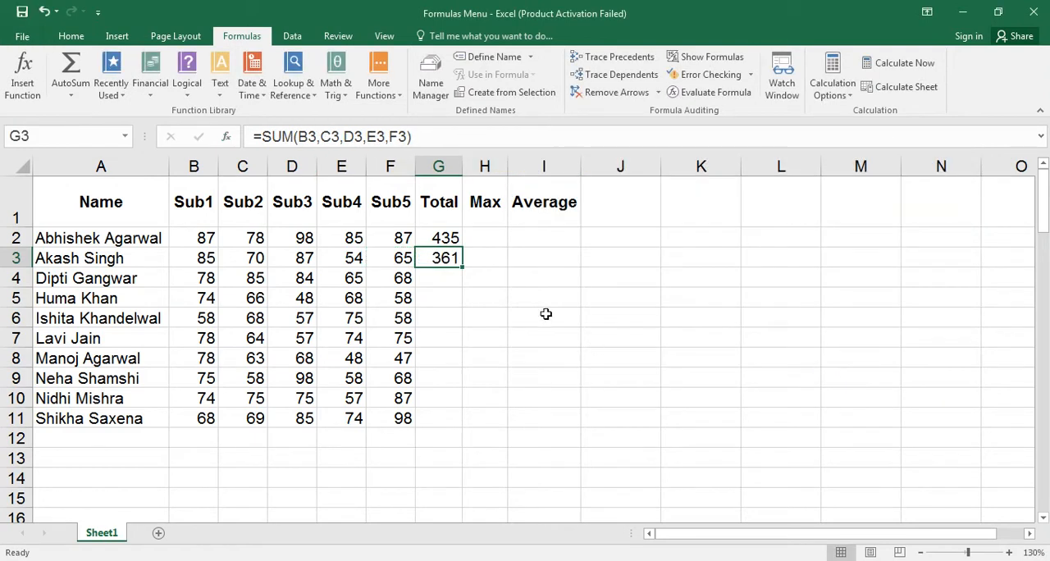
click(448, 273)
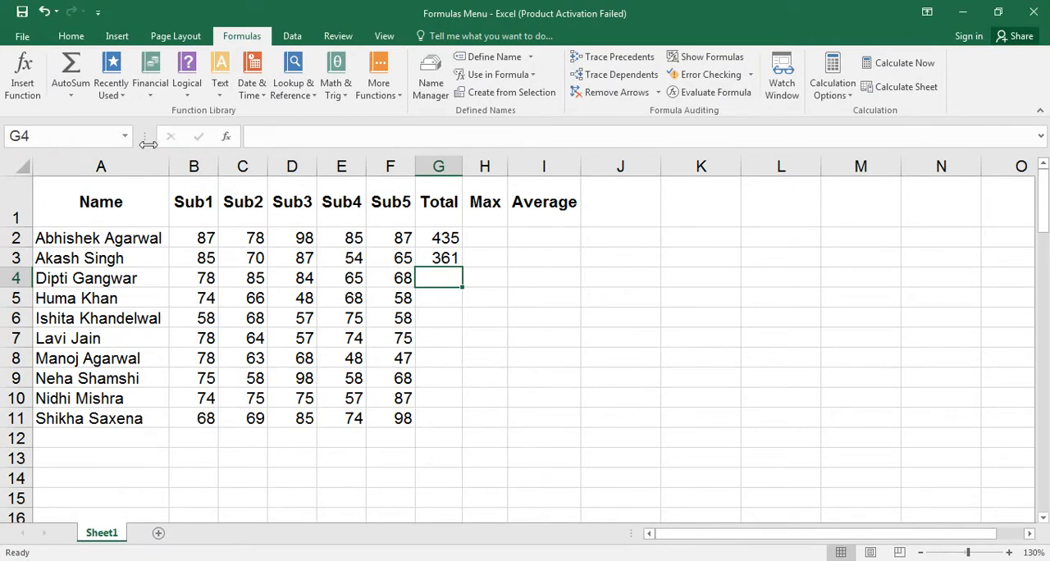
click(71, 65)
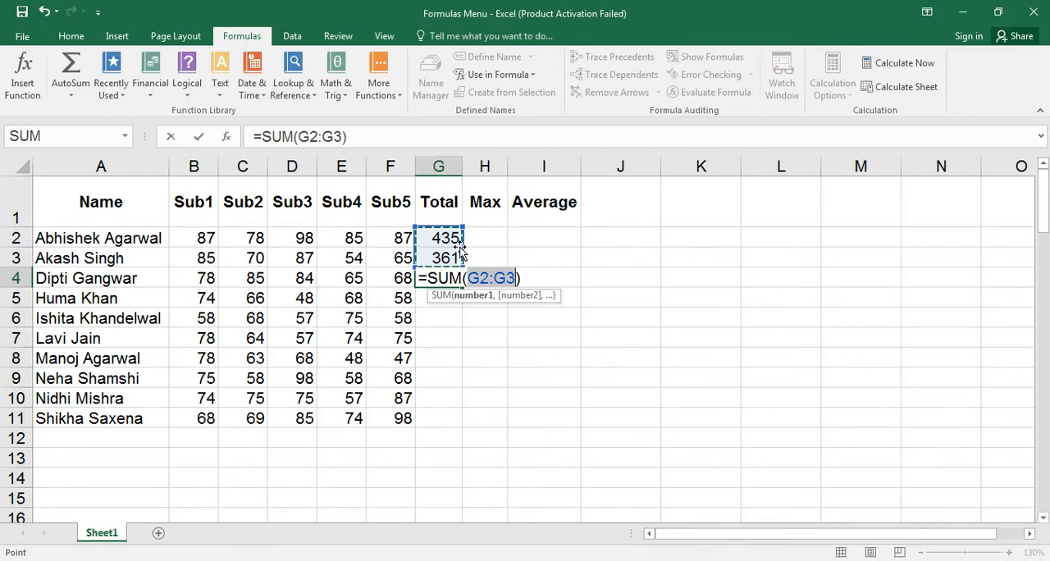
key(Escape)
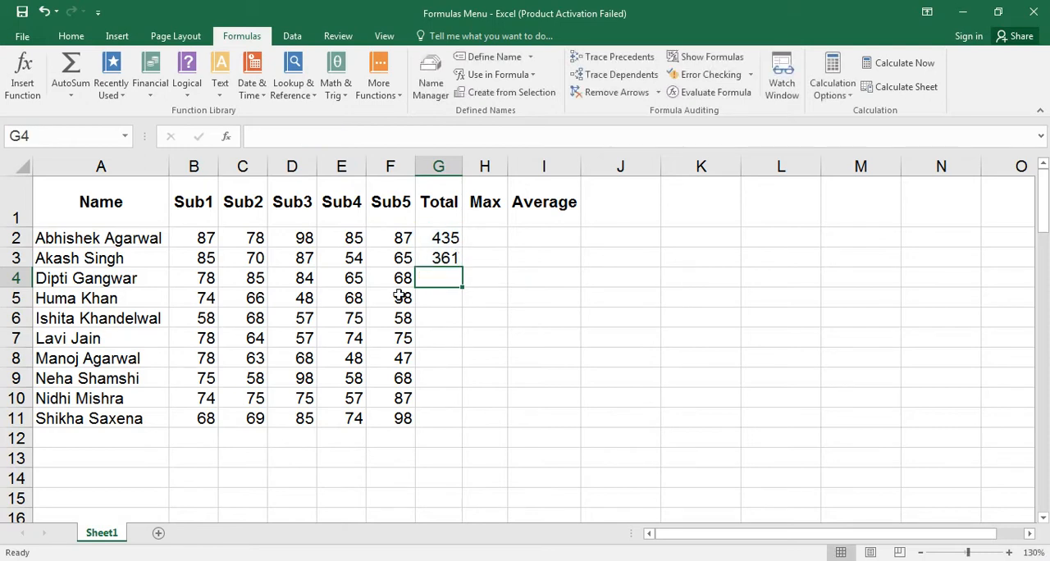
Delete the formula in G3 and replace it with an AutoSum of B3:F3.
click(446, 256)
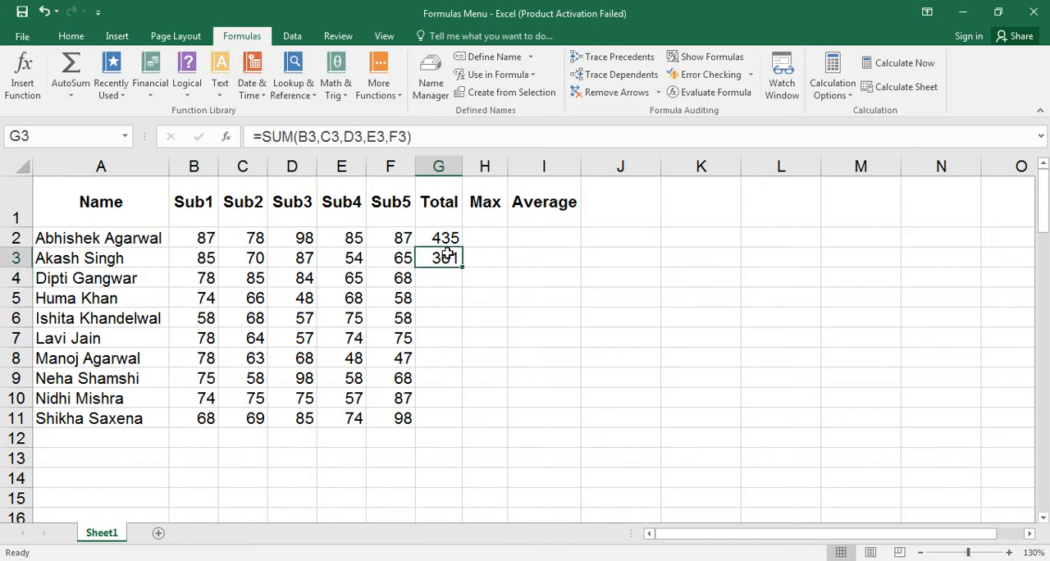
key(Delete)
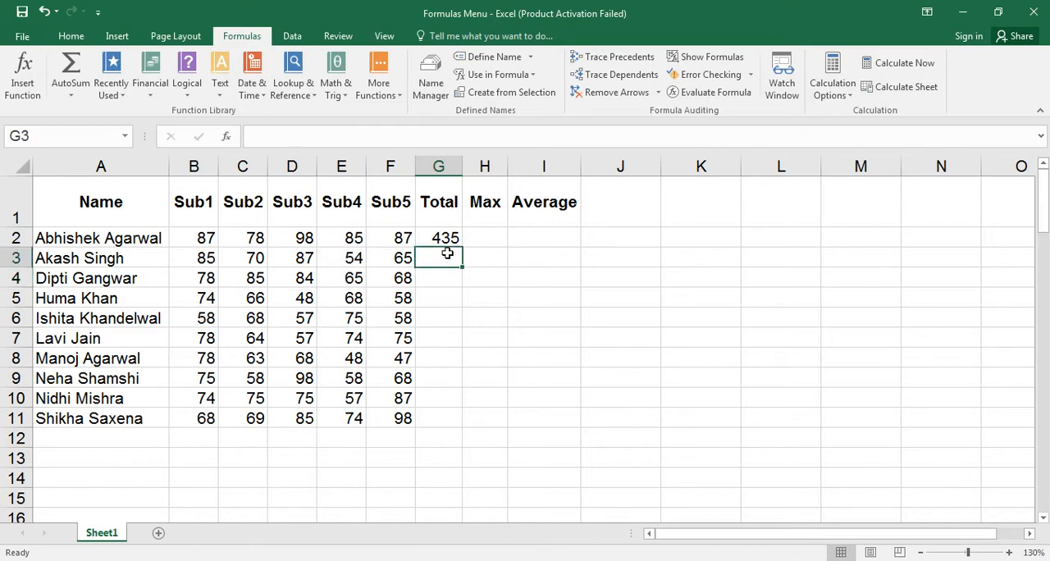
click(72, 69)
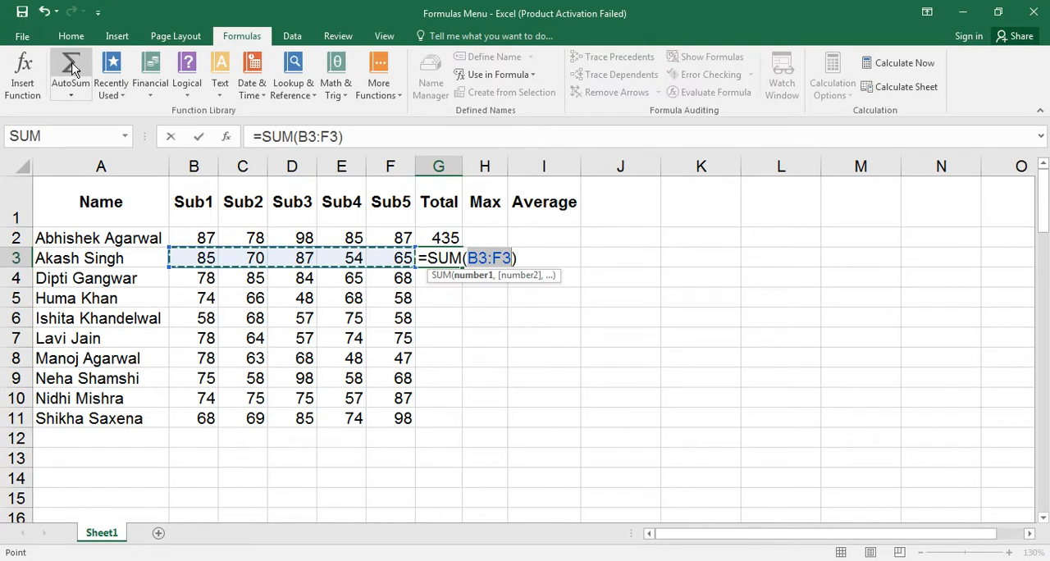
key(Return)
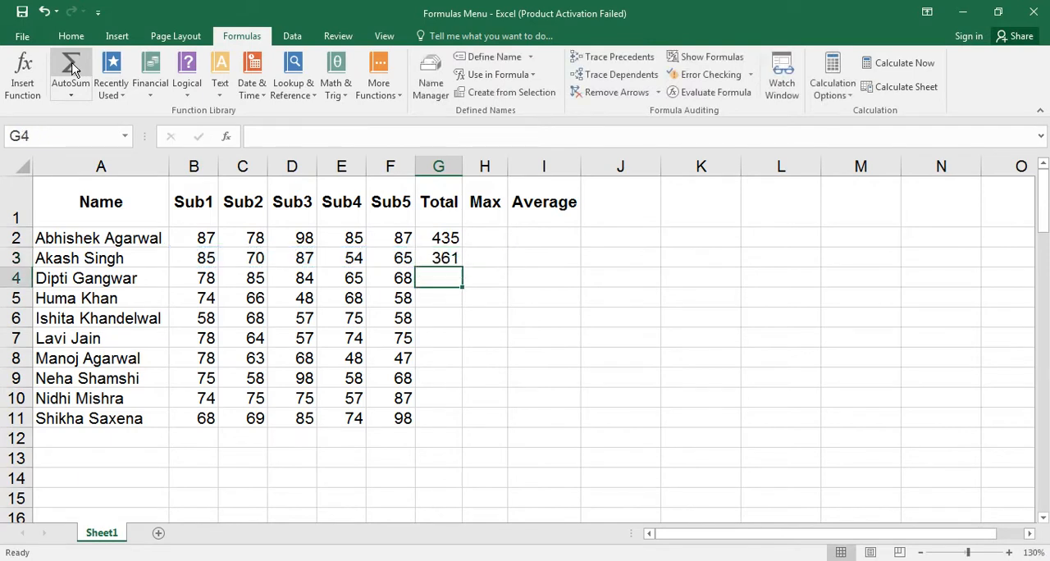
Use AutoSum in B12 to total the Sub1 marks, and reselect B12 to check its formula.
click(195, 436)
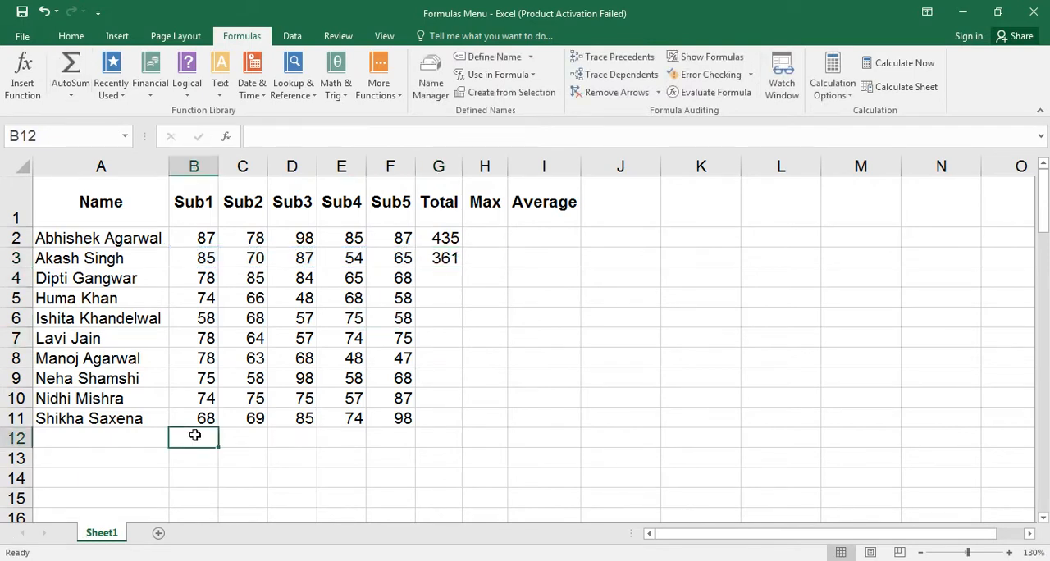
click(72, 76)
key(Return)
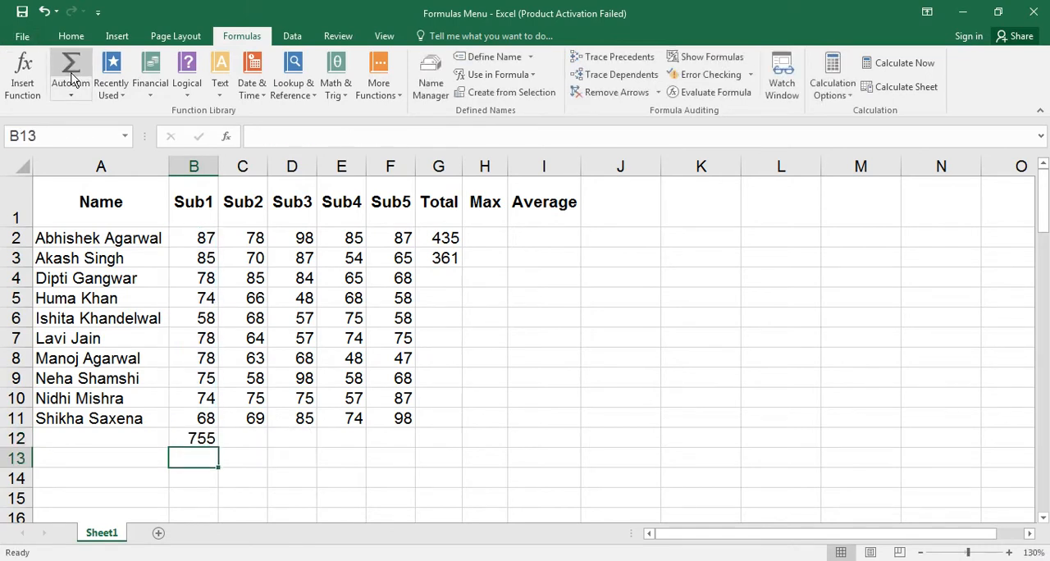
key(Up)
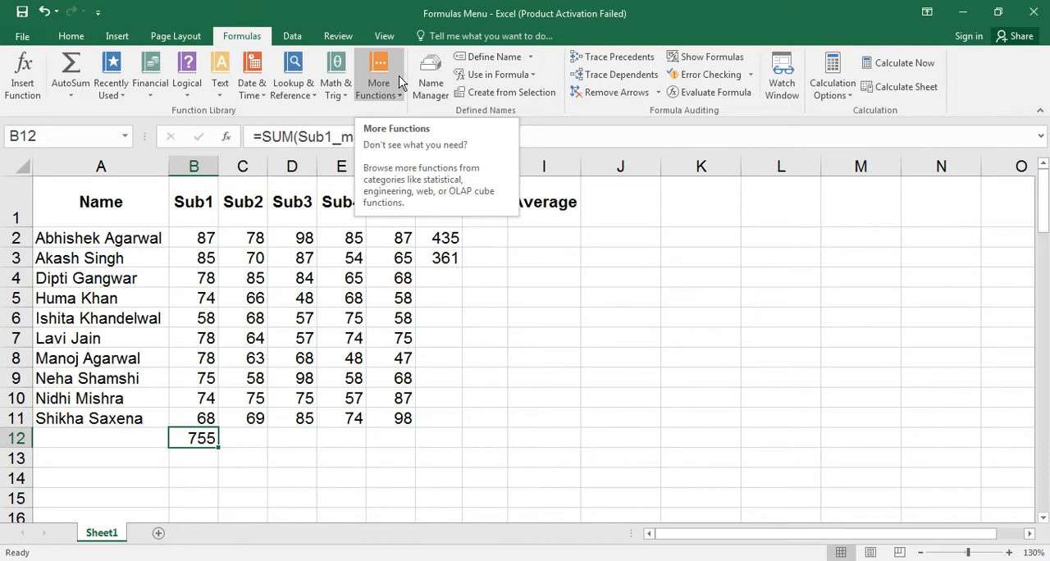
Define a workbook-scoped name for cell D5, using a person's first name.
click(451, 281)
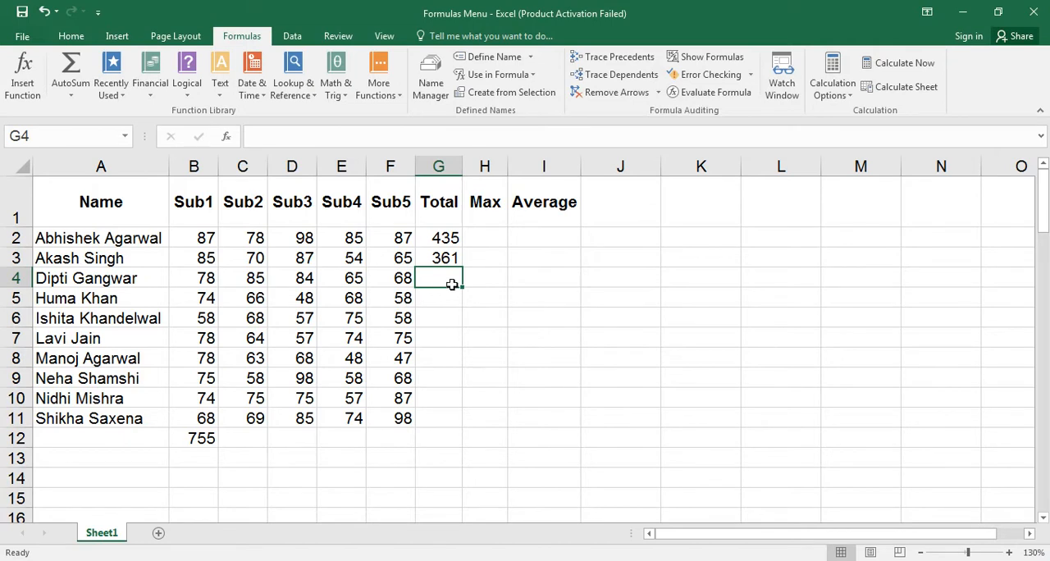
click(304, 298)
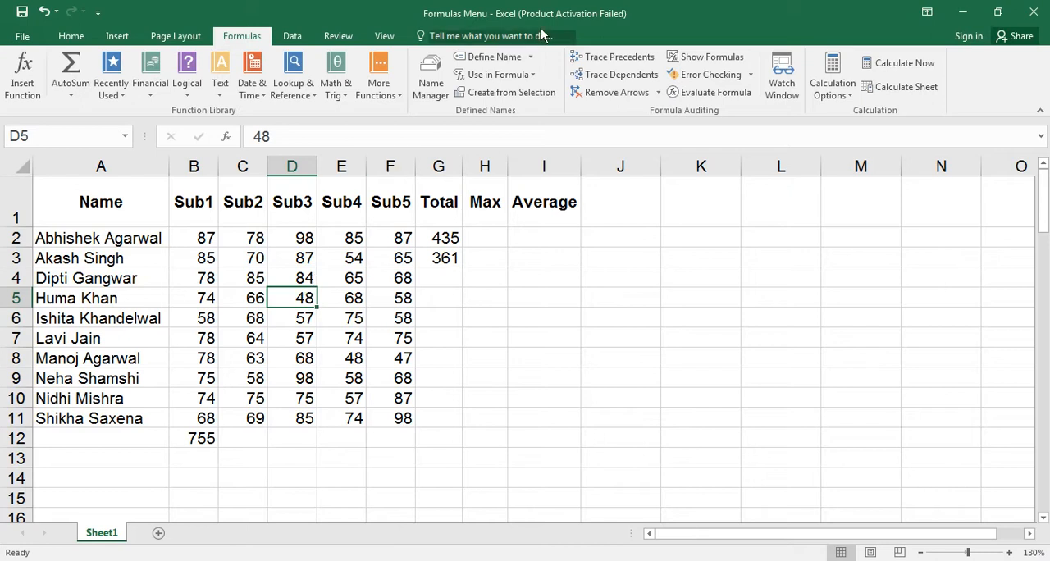
click(495, 58)
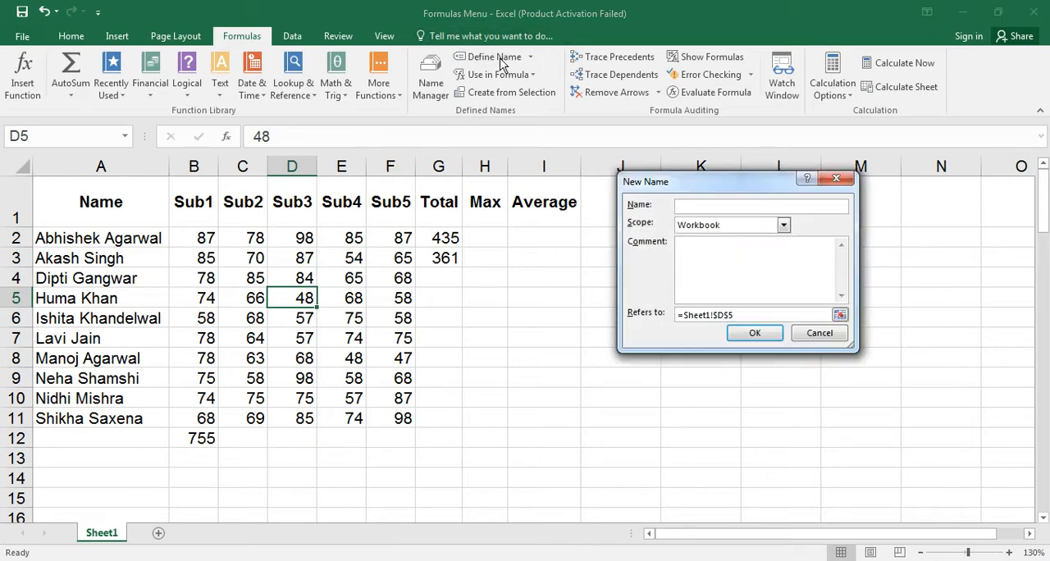
text(Umesh)
click(747, 332)
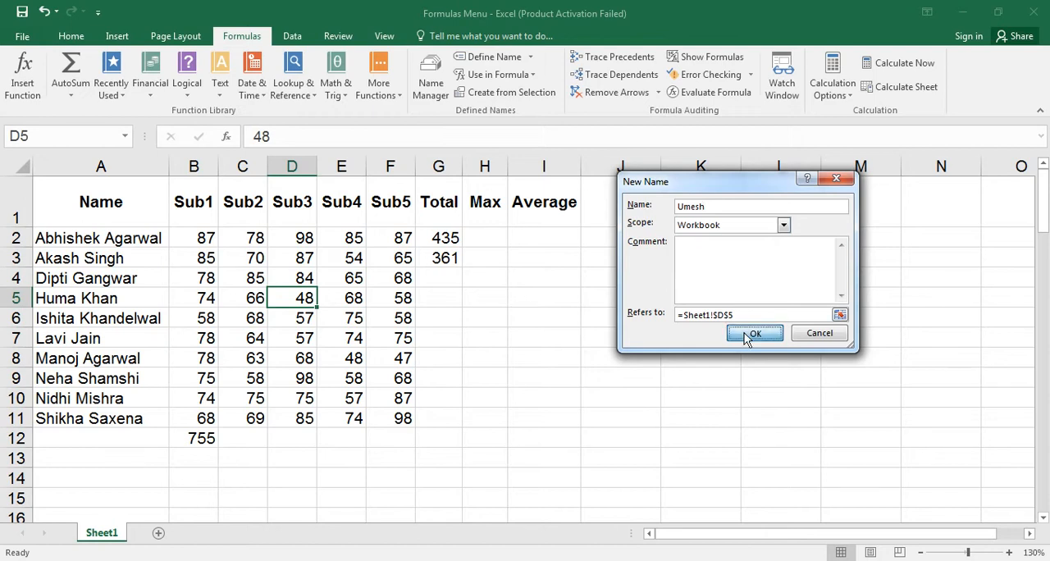
From the empty cell L15, go to cell D5 through its defined name.
click(754, 490)
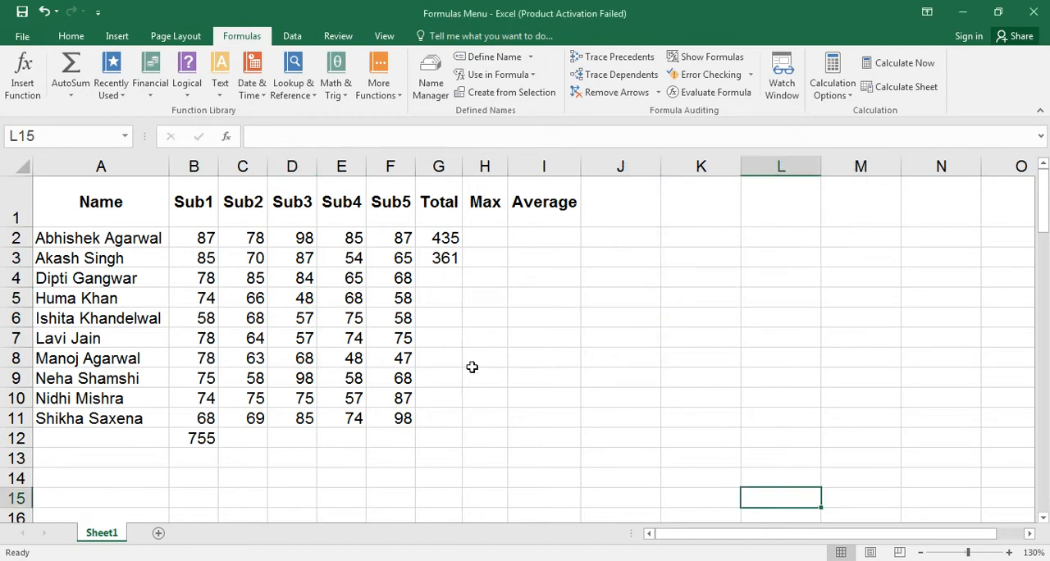
click(126, 137)
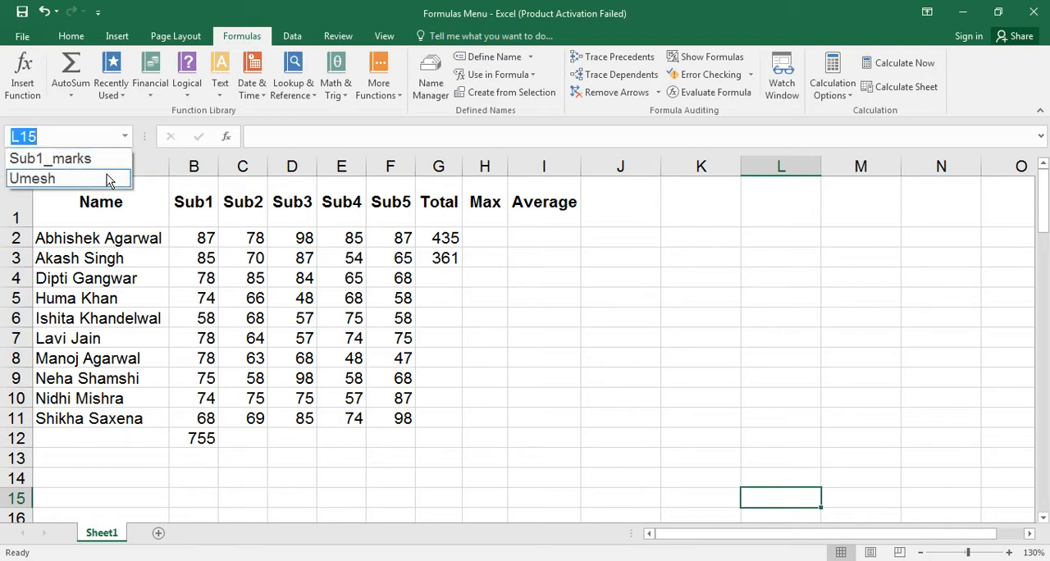
click(103, 174)
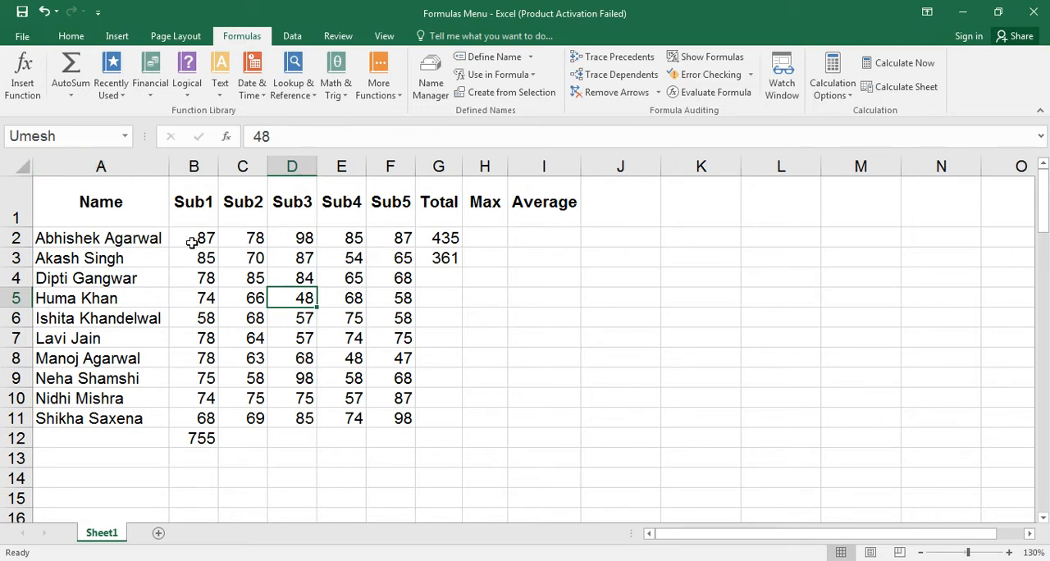
Define the name Sub_marks for the Sub2 marks in C2:C11.
drag(245, 239, 254, 416)
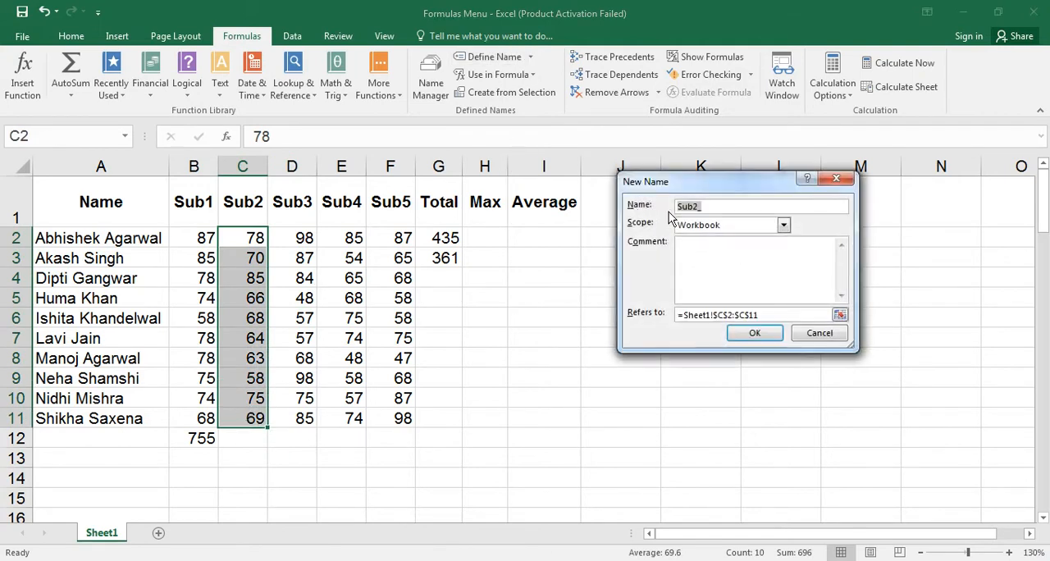
text(Sub_mar)
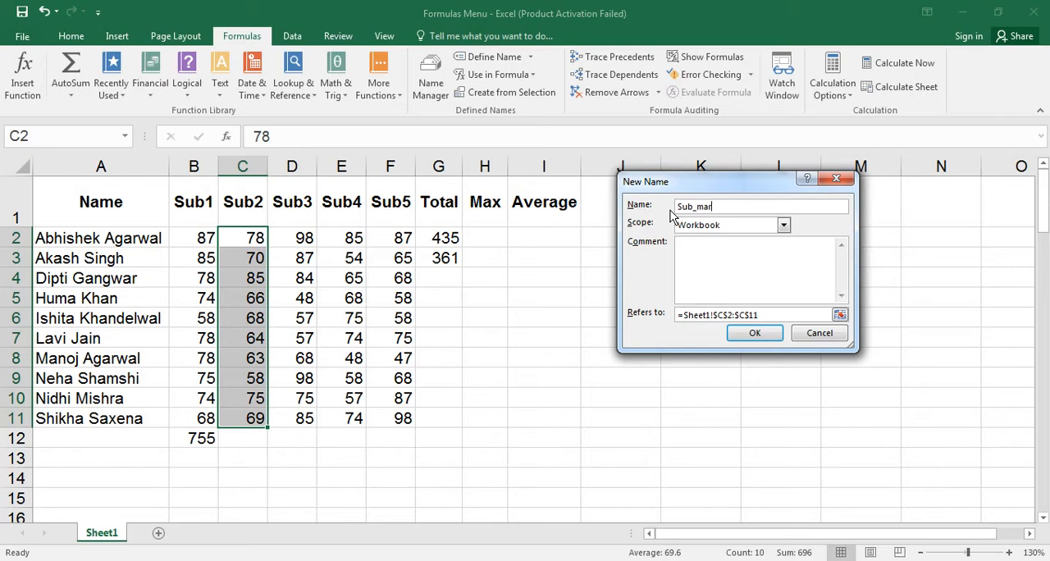
text(ks)
click(753, 333)
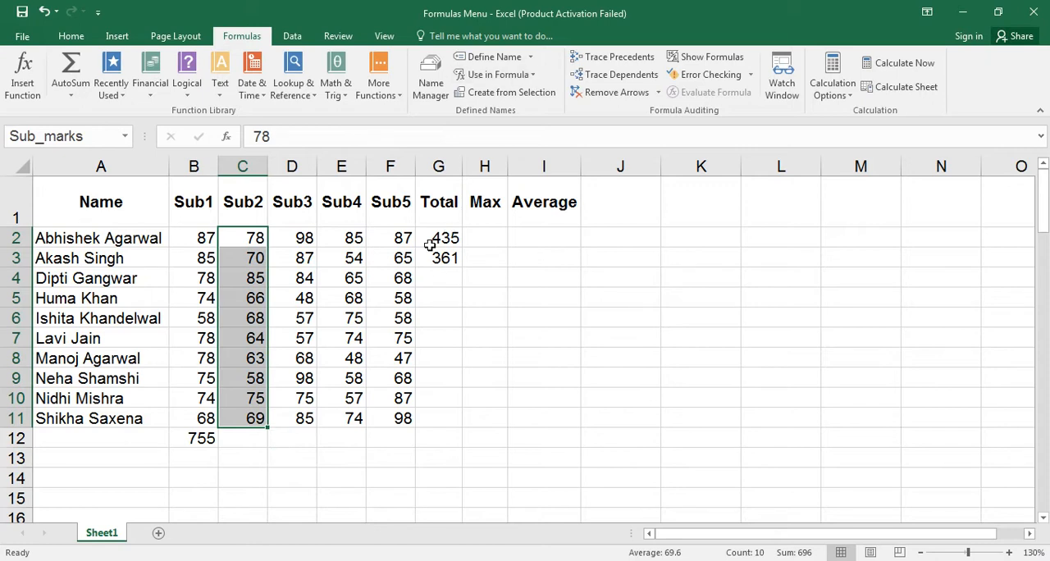
click(440, 277)
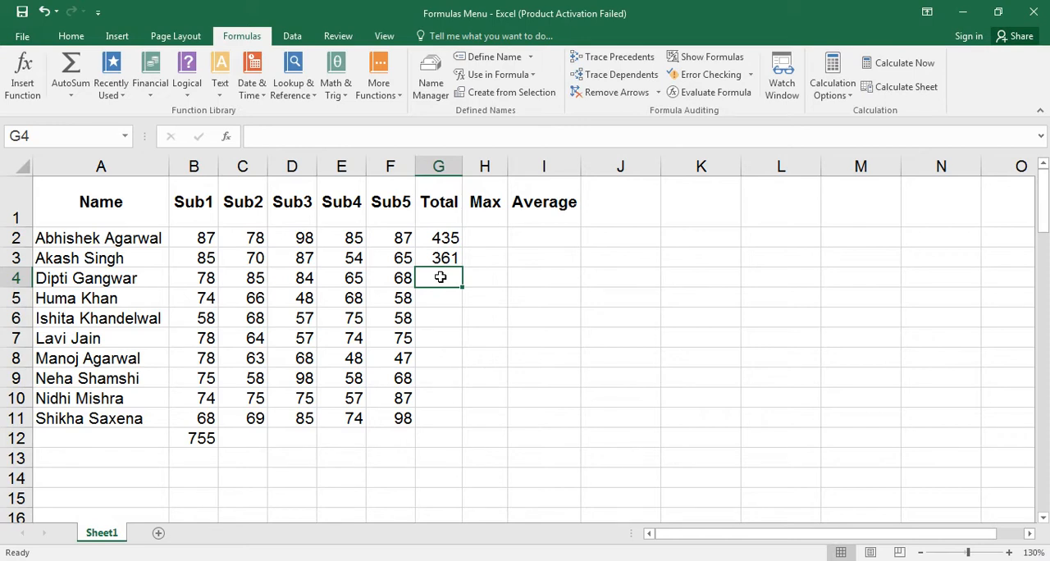
text(=SUM()
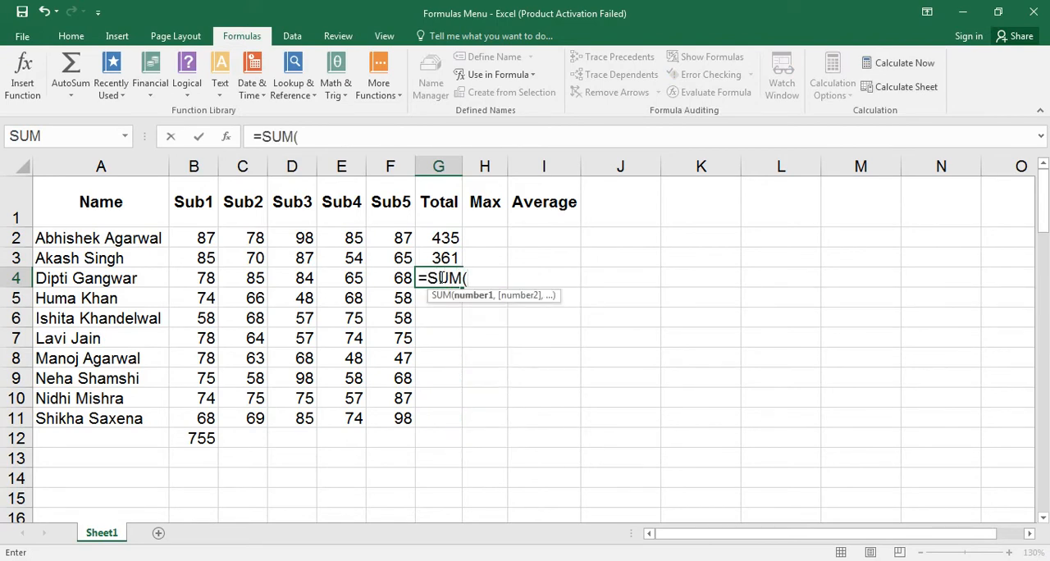
key(Escape)
Total the Sub2 marks in C12 with =SUM(Sub_marks), and reselect C12 to check its formula.
click(245, 440)
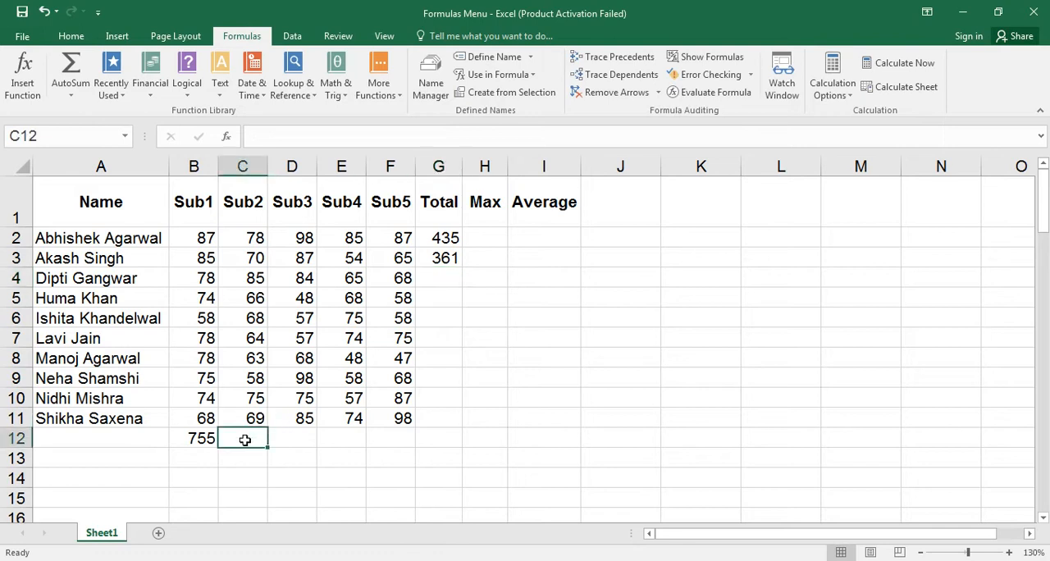
text(=sum)
key(Tab)
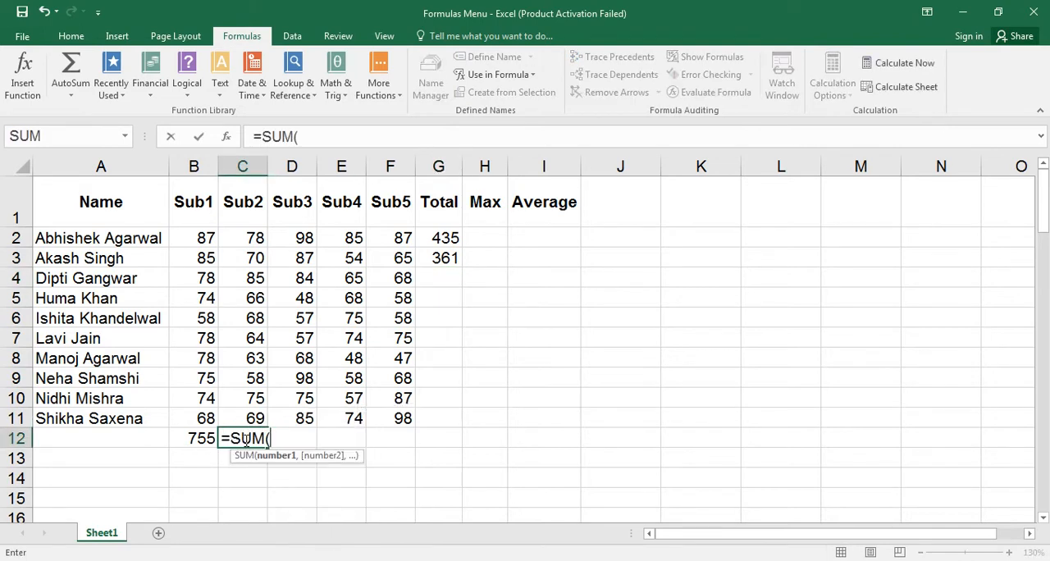
text(su)
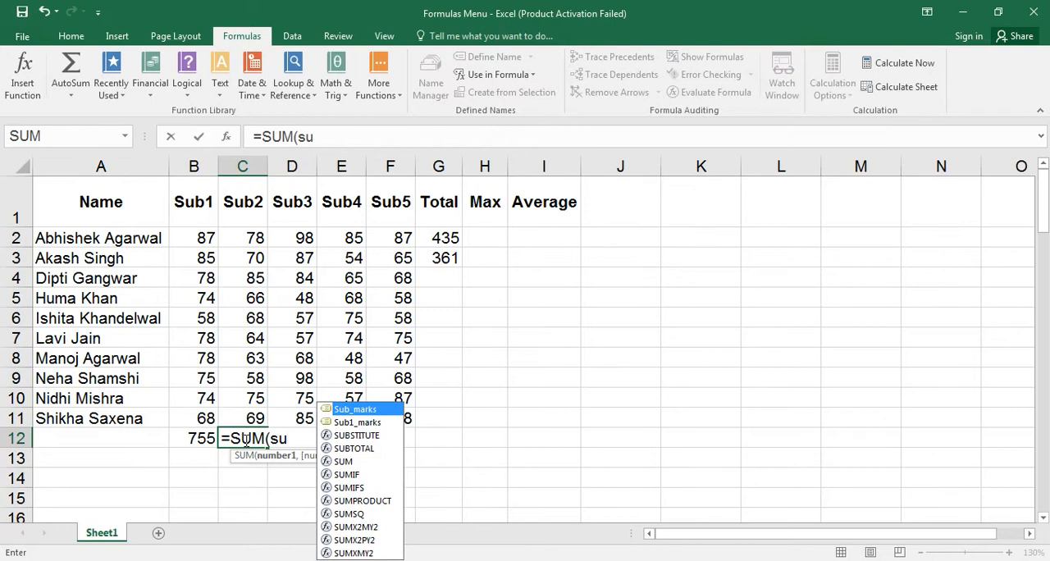
key(Down)
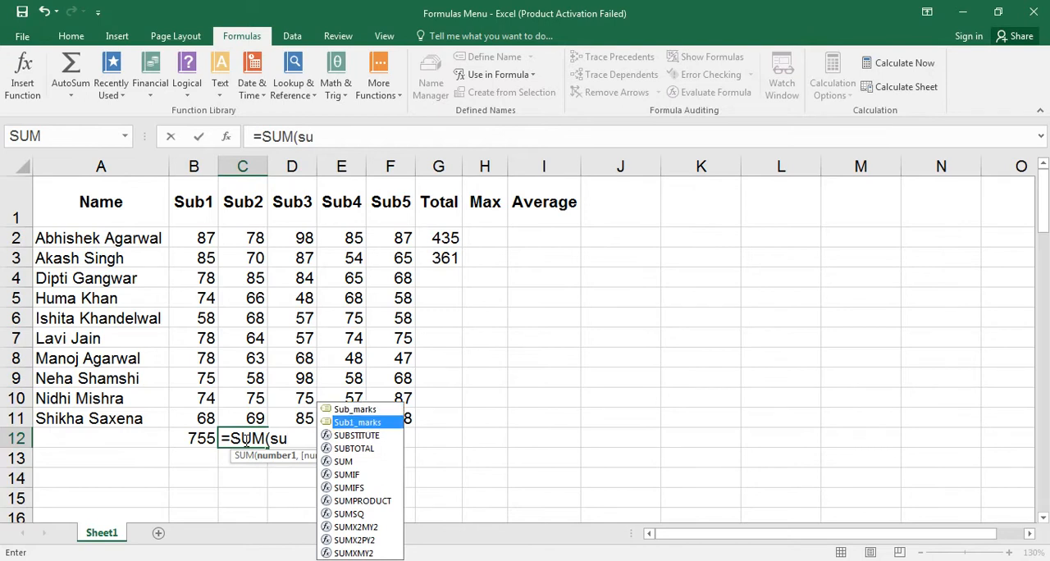
key(Up)
key(Tab)
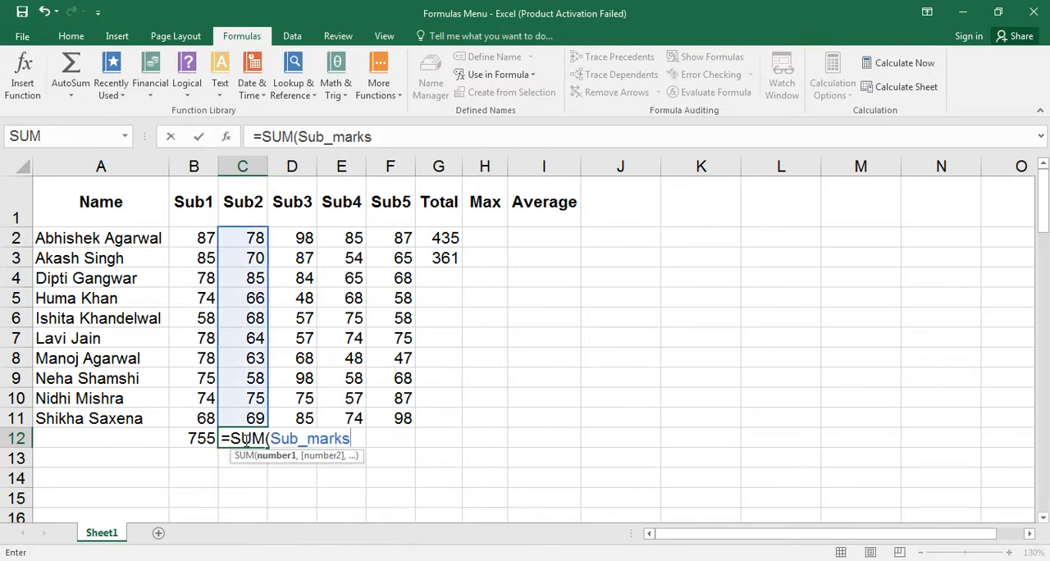
text())
key(Return)
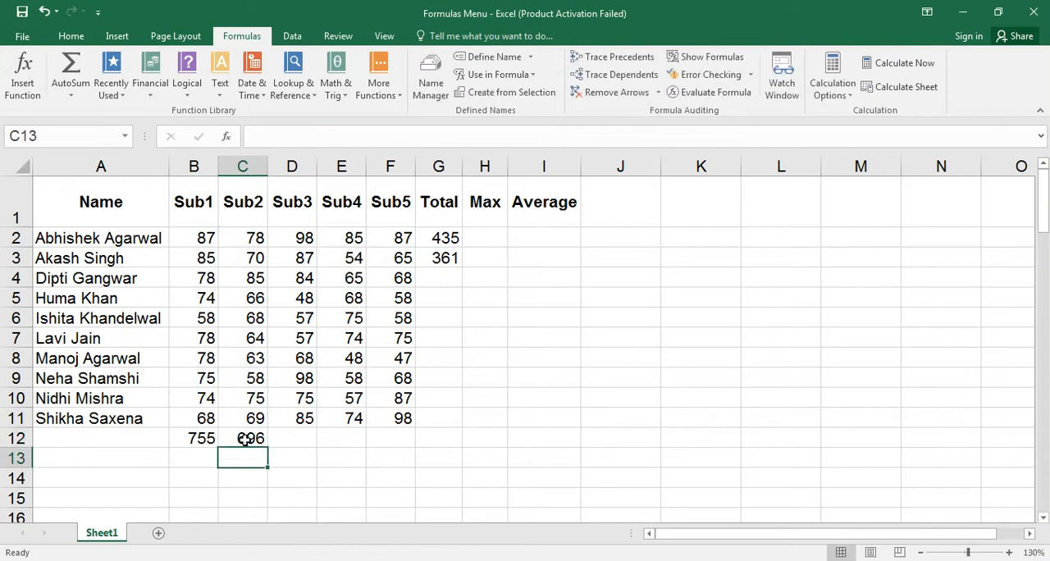
click(244, 439)
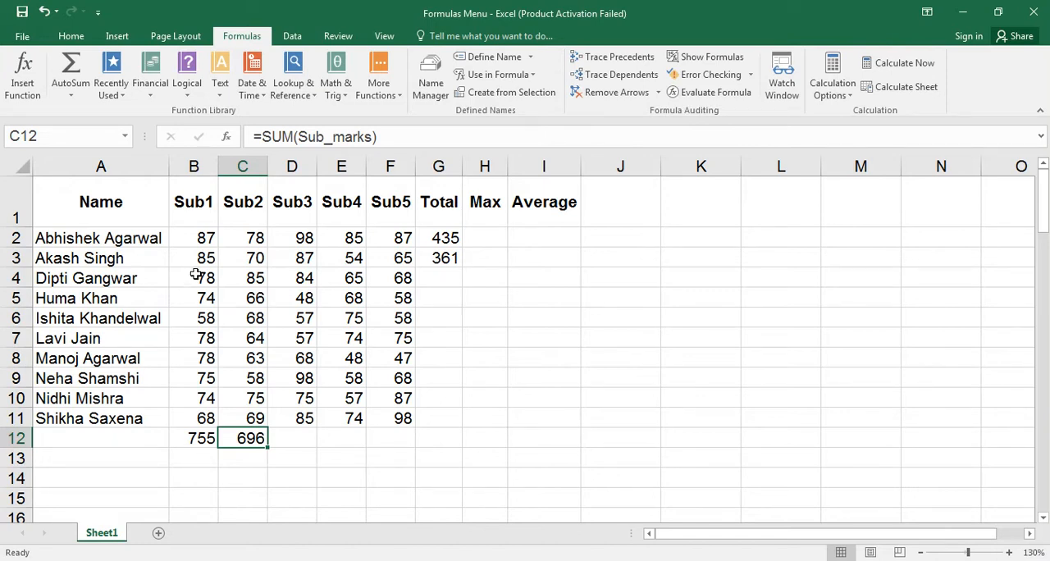
Define a workbook-scoped name for B4:F4, using that row's student first name followed by _Marks.
drag(198, 277, 380, 278)
click(490, 57)
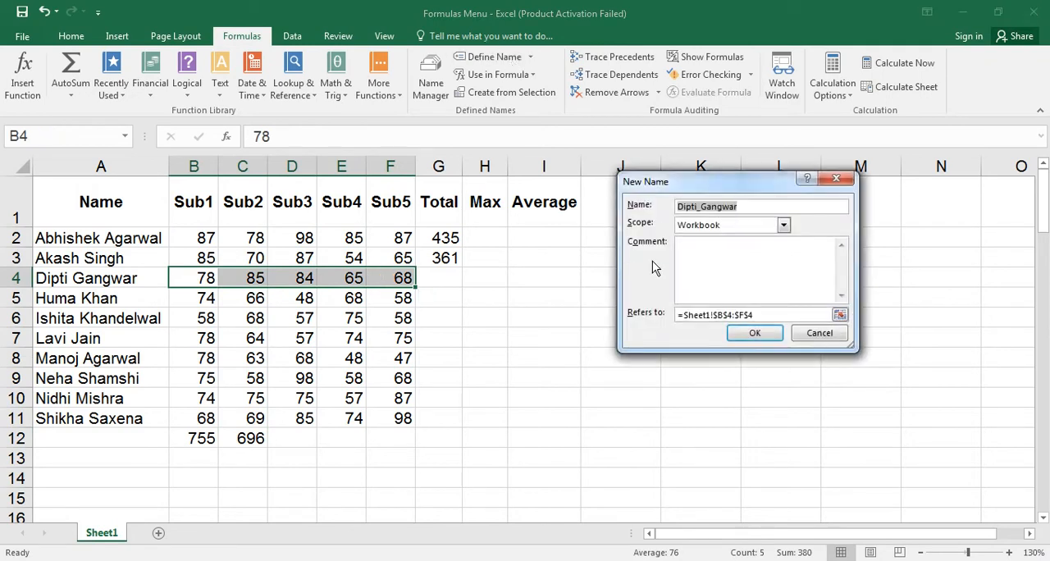
click(745, 210)
key(BackSpace)
key(BackSpace)
key(BackSpace)
key(BackSpace)
key(BackSpace)
key(BackSpace)
text(Ma)
click(754, 332)
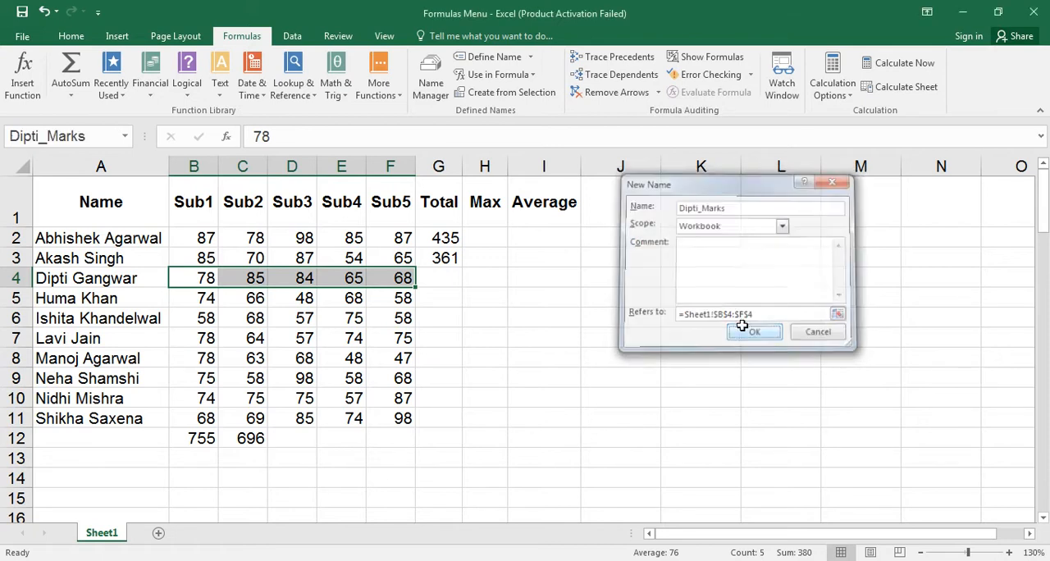
Define a workbook-scoped name for B5:F5, made of the row 5 student's first name and the suffix _Marks.
drag(389, 299, 185, 295)
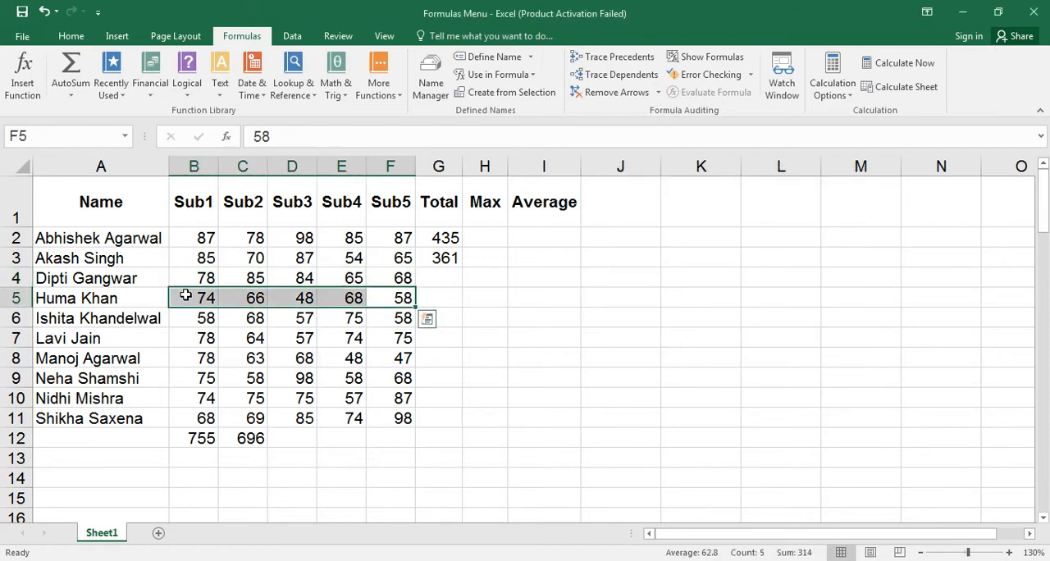
click(494, 57)
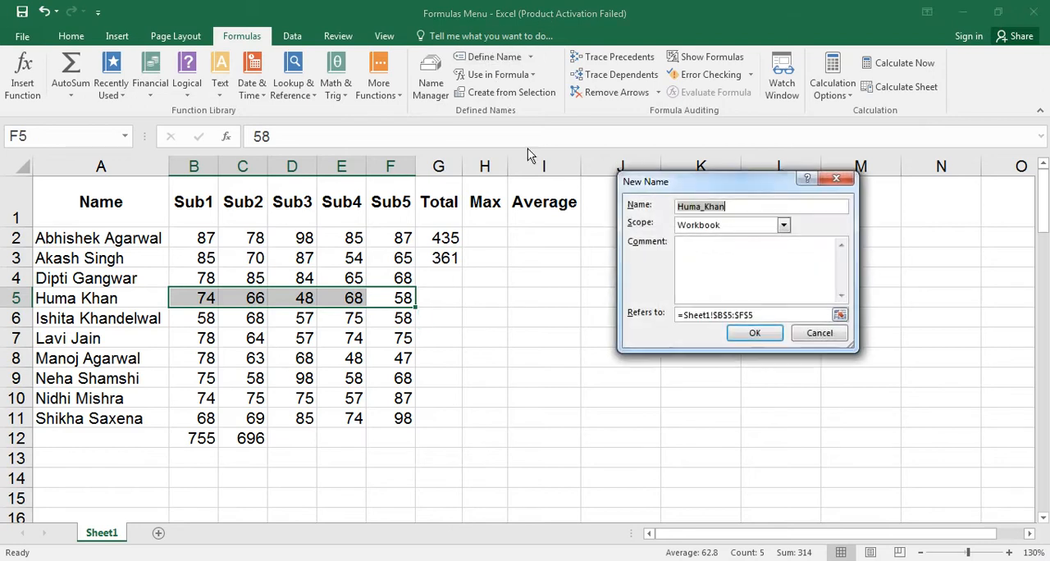
key(Right)
key(BackSpace)
key(BackSpace)
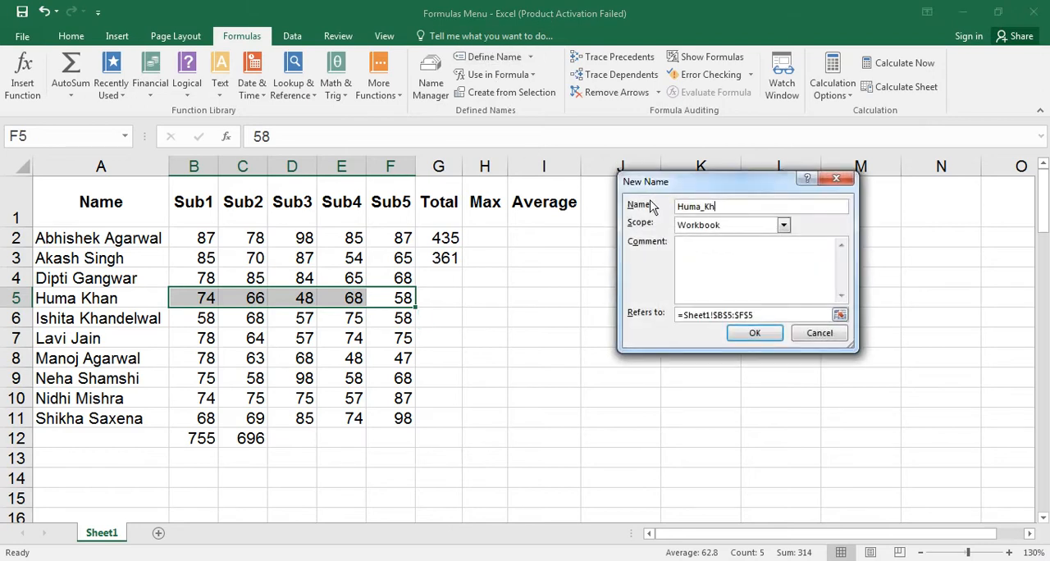
text(Marks)
click(755, 333)
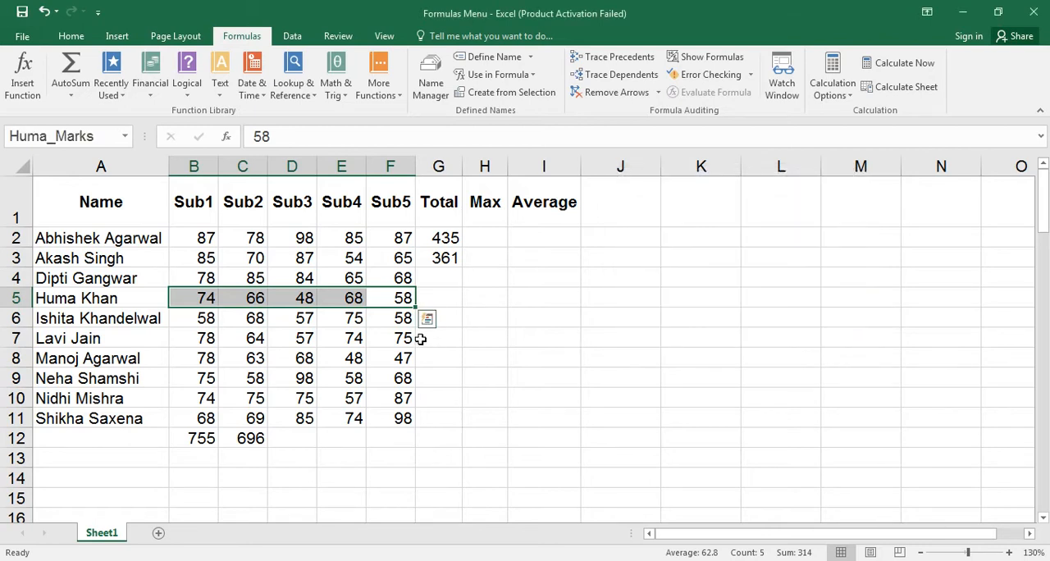
Name the range B6:F6 with the row 6 student's first name plus _Marks, scoped to the workbook.
drag(402, 318, 204, 320)
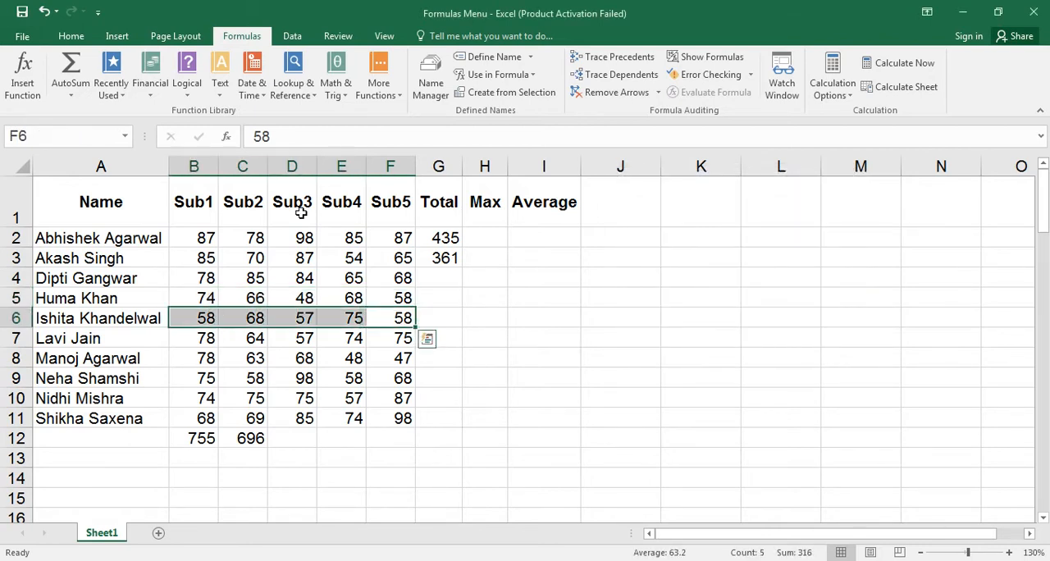
click(530, 57)
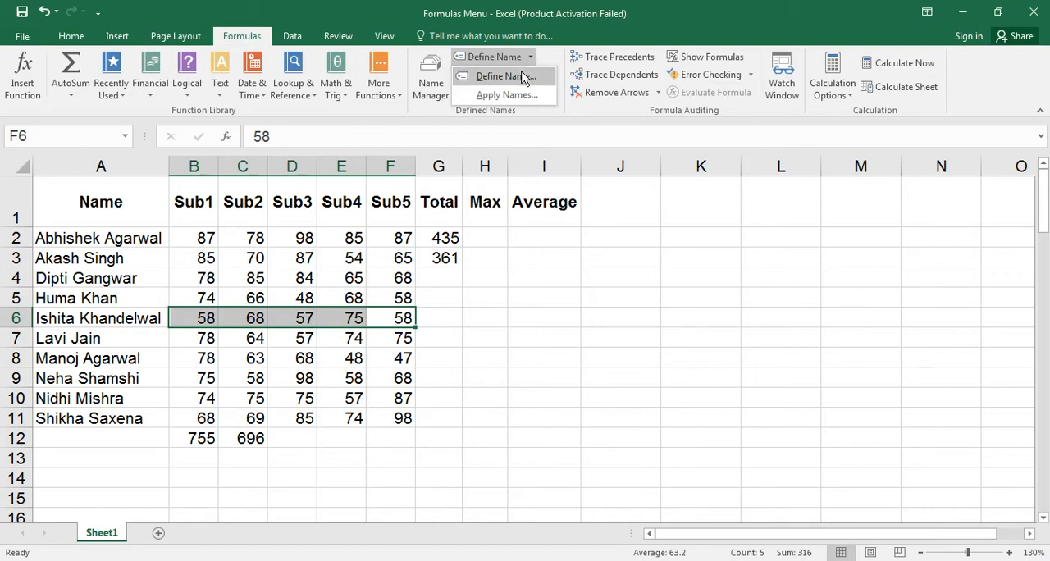
click(525, 74)
key(End)
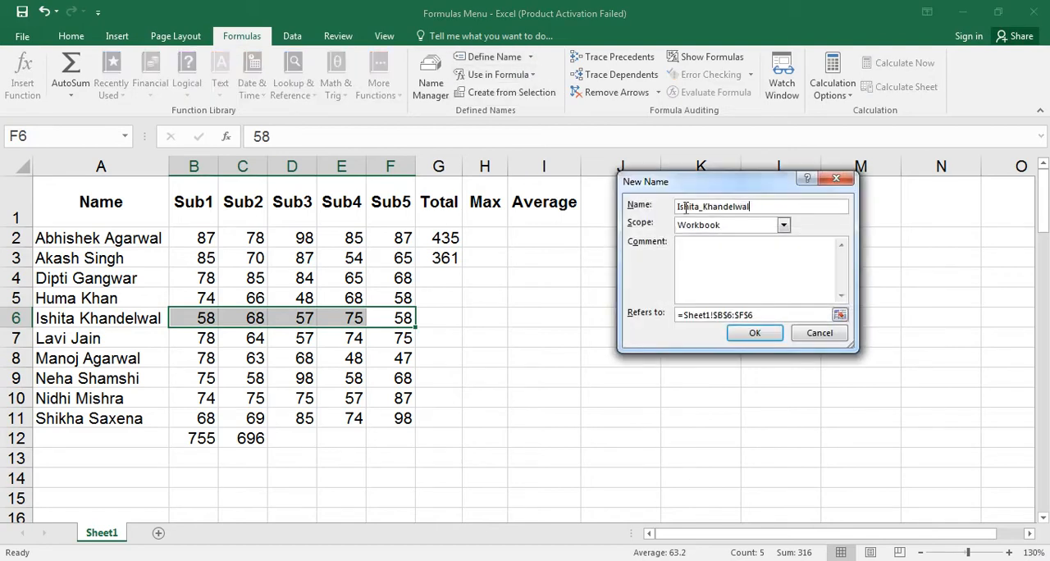
key(BackSpace)
key(BackSpace)
key(BackSpace)
key(BackSpace)
key(BackSpace)
key(BackSpace)
key(BackSpace)
key(BackSpace)
key(BackSpace)
text(Marks)
click(742, 335)
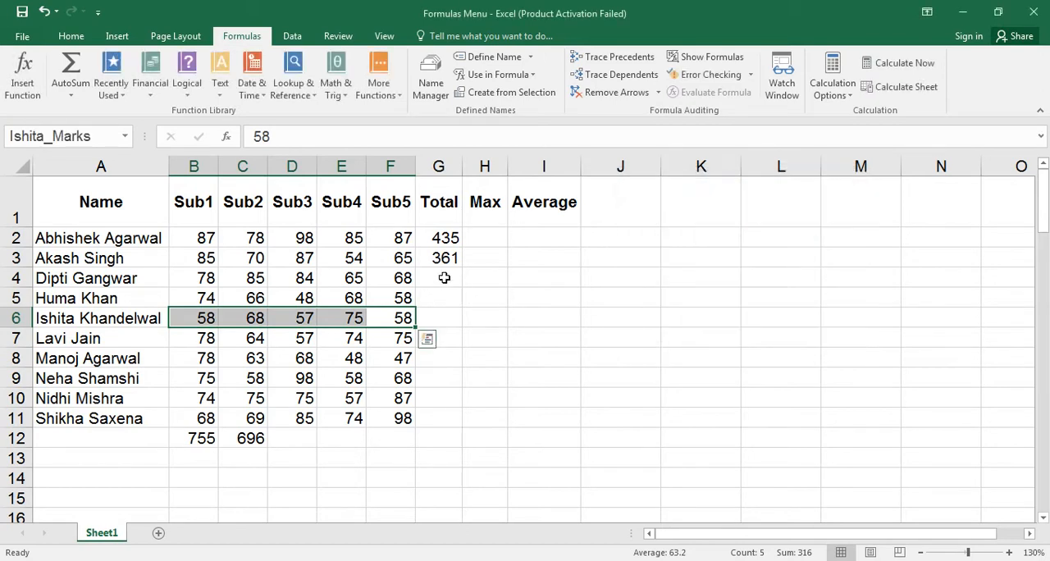
Enter a SUM formula in G4 that totals the row 4 marks through their defined name.
click(444, 279)
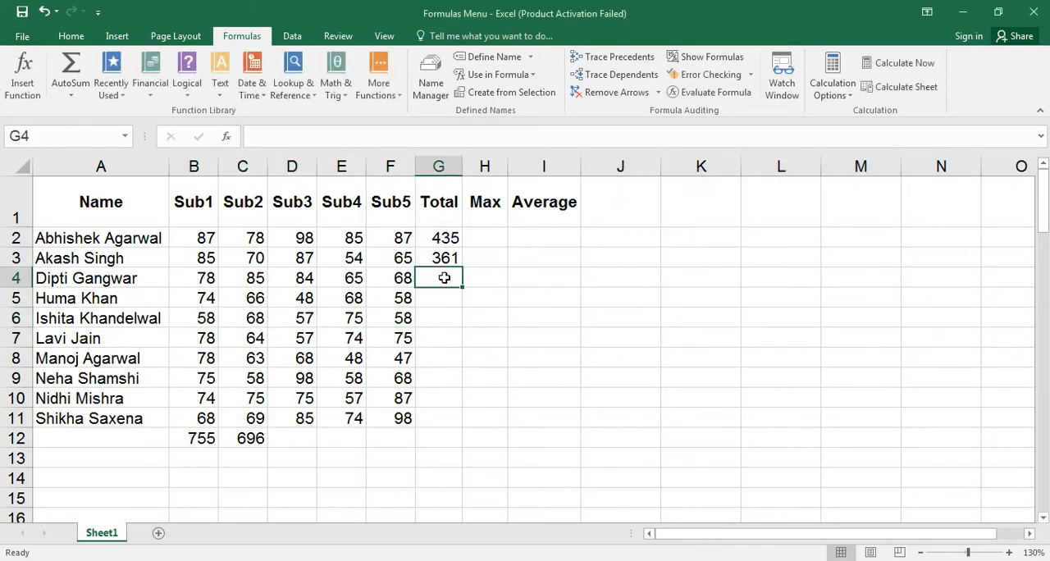
text(=sum)
key(Tab)
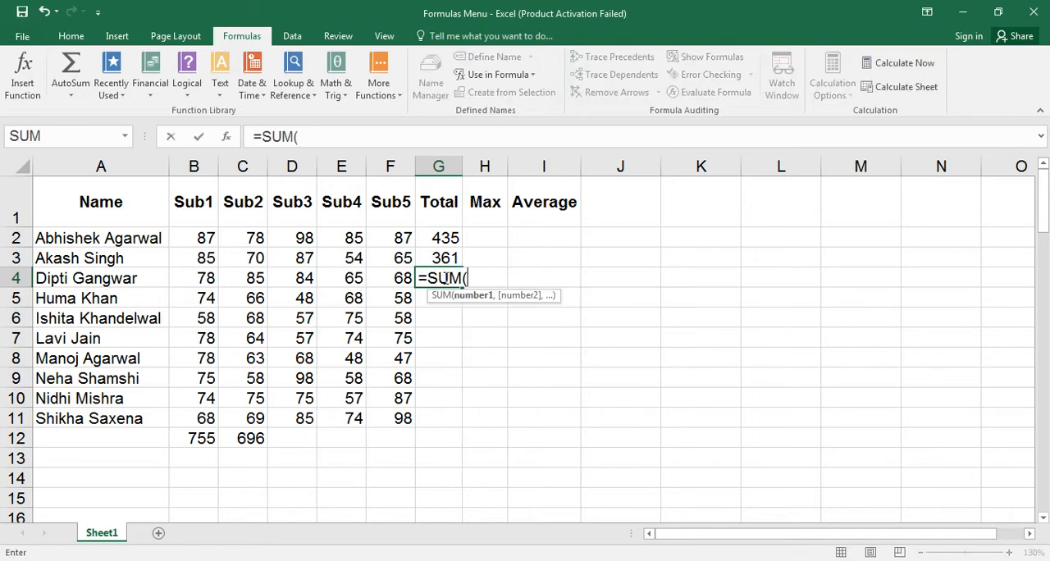
text(d)
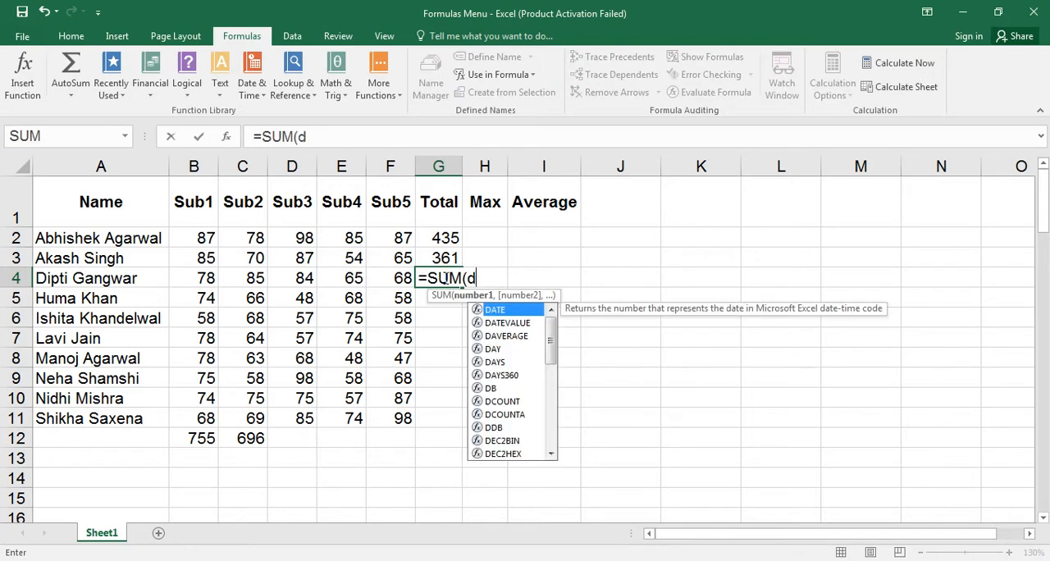
text(i)
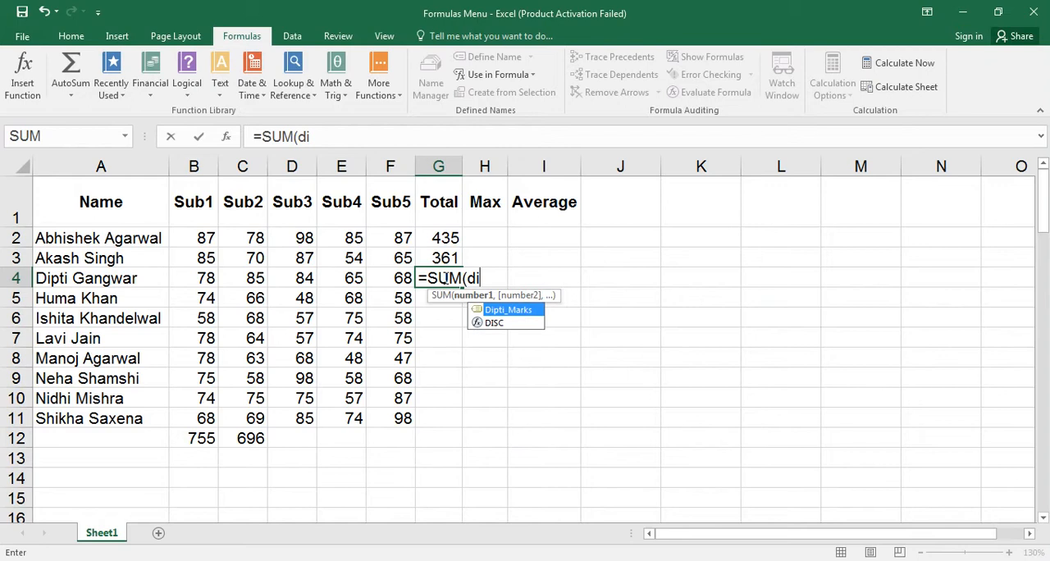
key(Tab)
text())
key(Return)
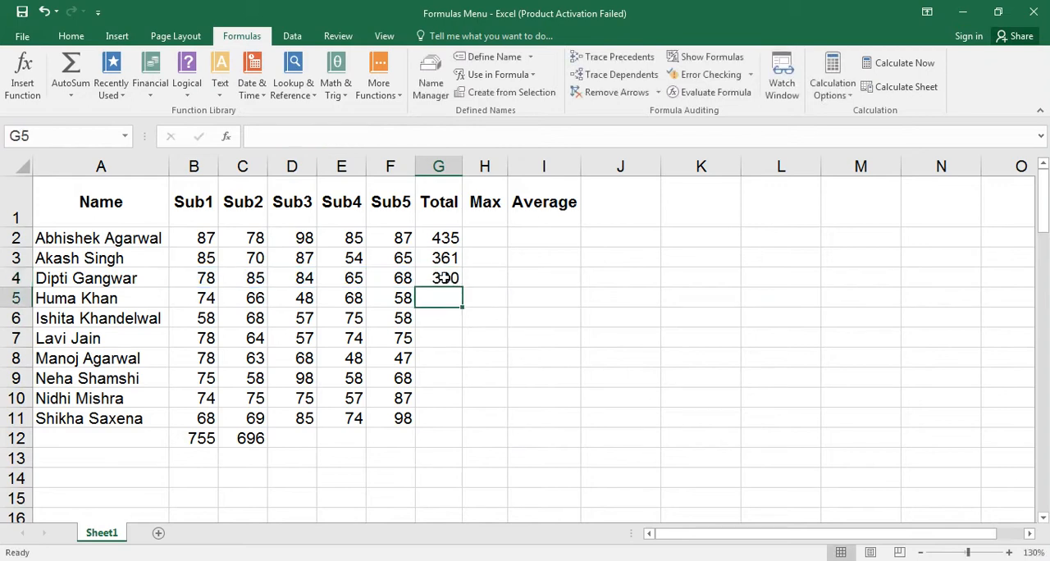
Enter a MAX formula in H4 that uses the defined name of the row 4 marks.
click(485, 237)
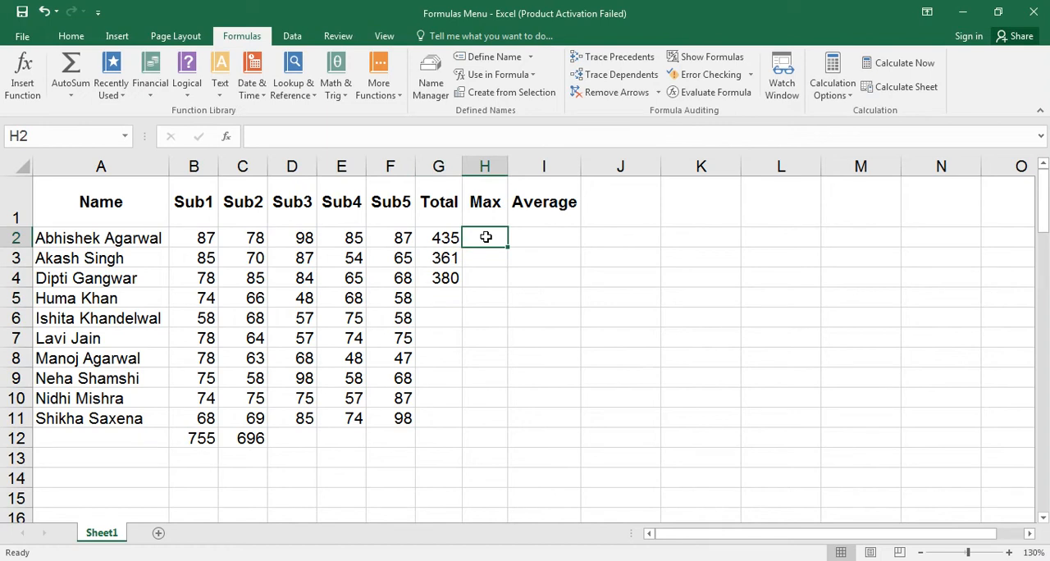
click(488, 281)
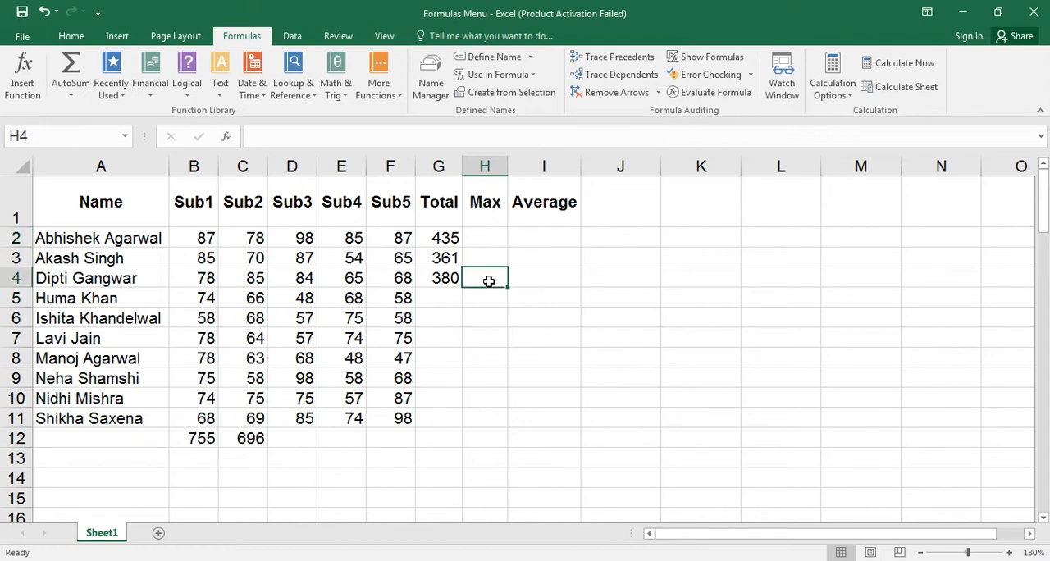
text(=max)
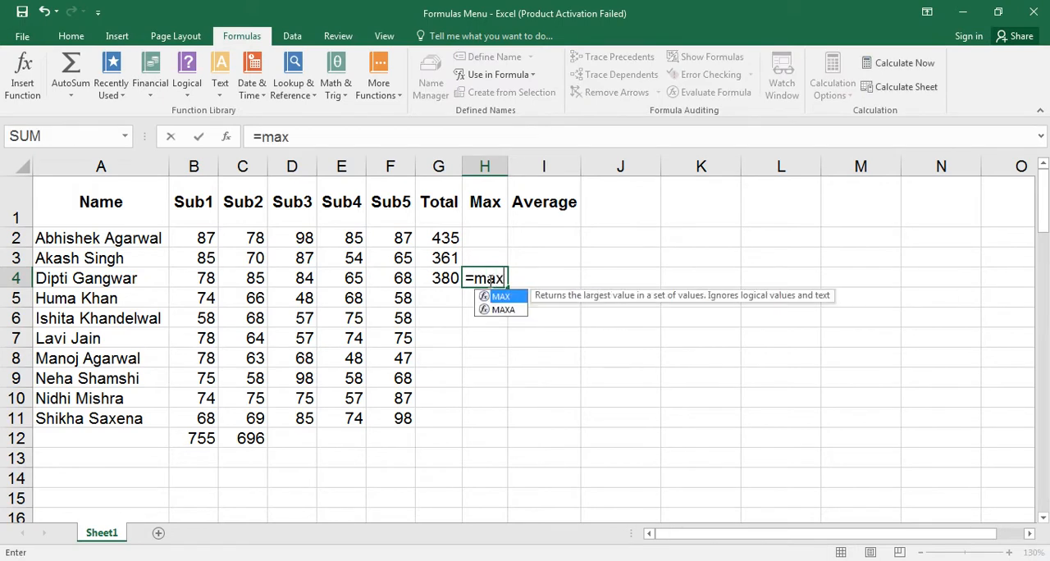
key(Tab)
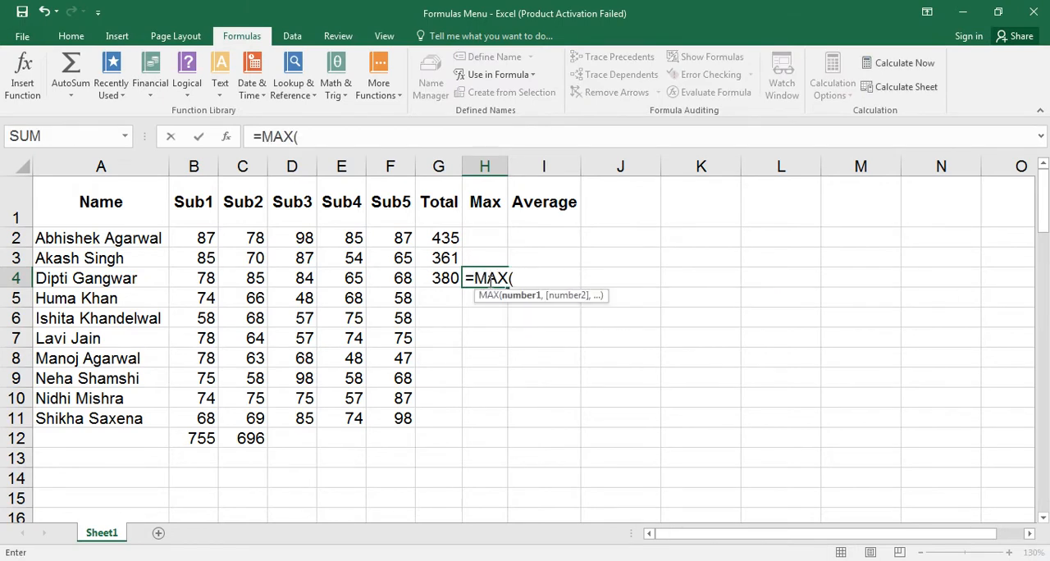
text(di)
key(Tab)
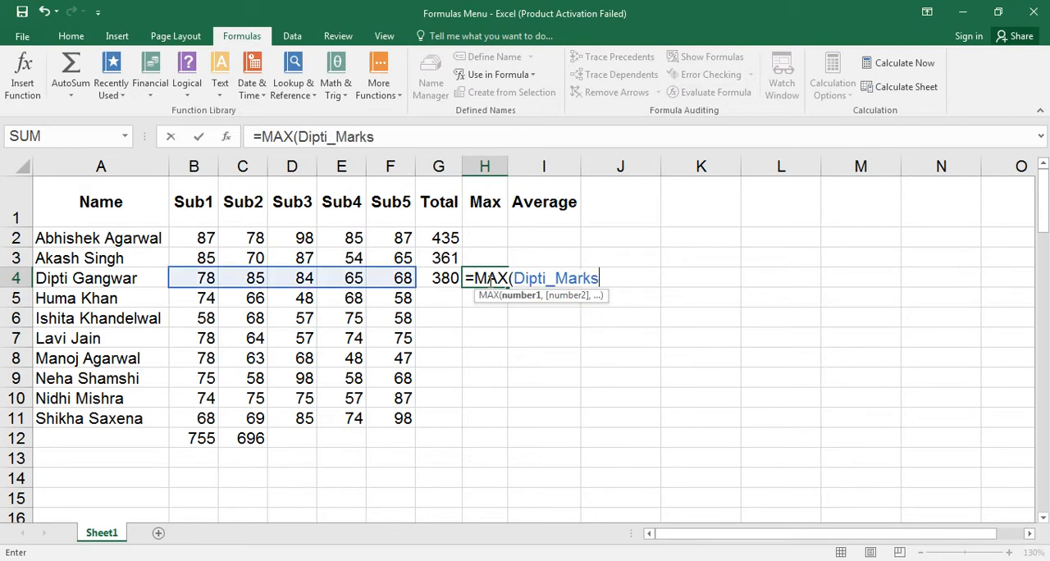
text())
key(Return)
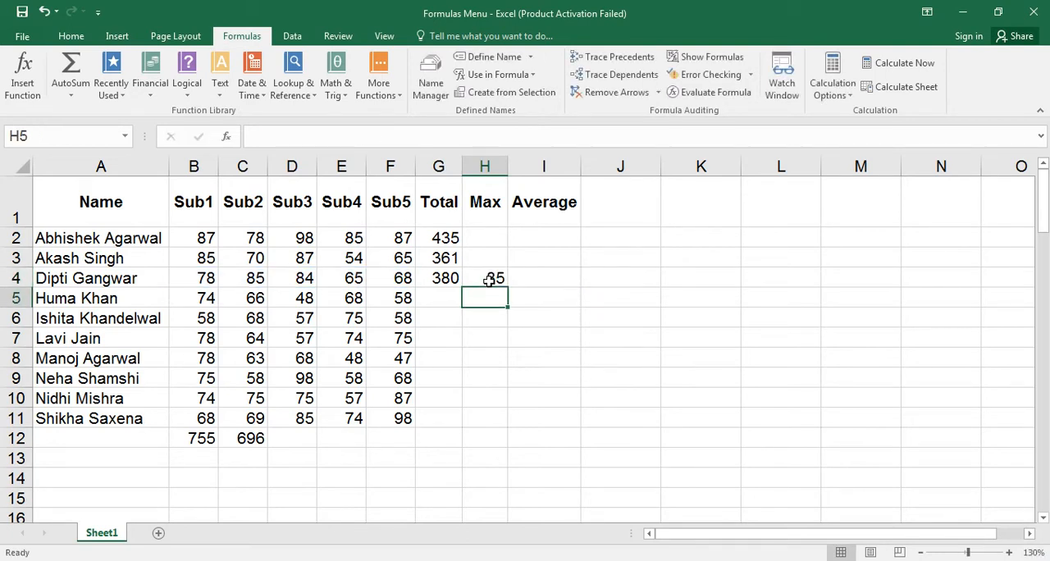
Enter an AVERAGE formula in I4 that uses the defined name of the row 4 marks.
click(527, 276)
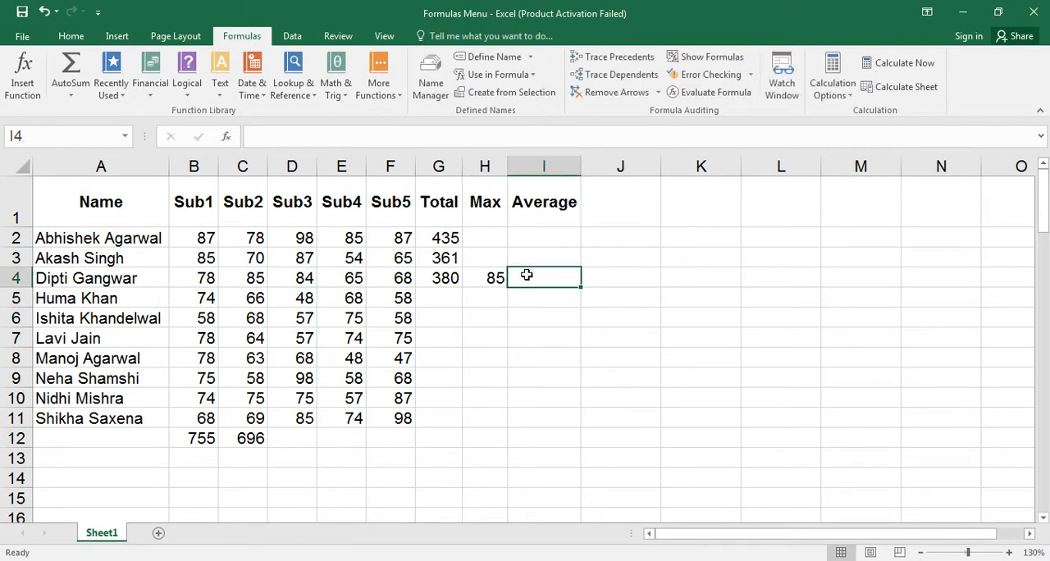
text(=aver)
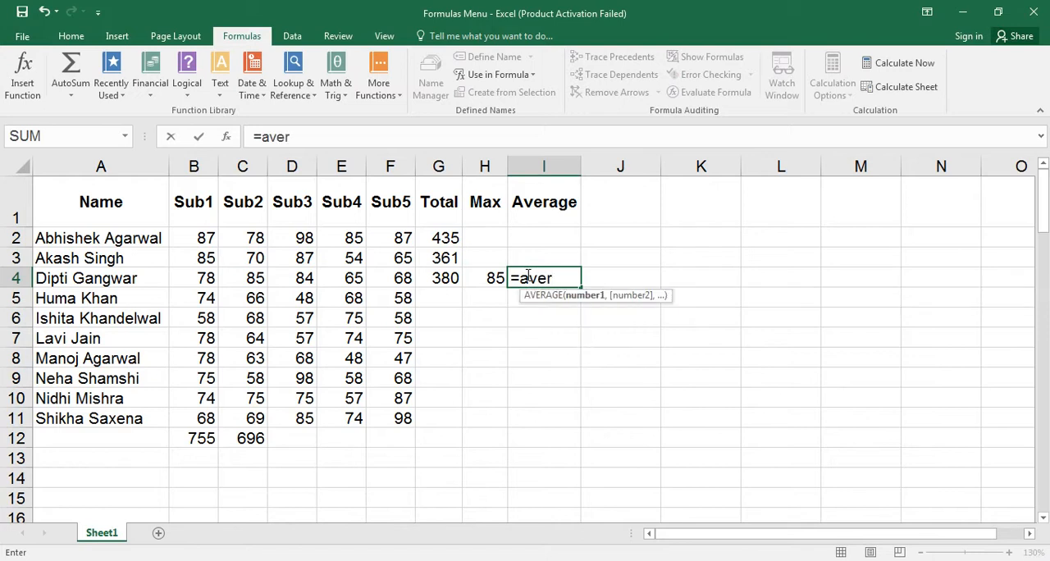
key(Tab)
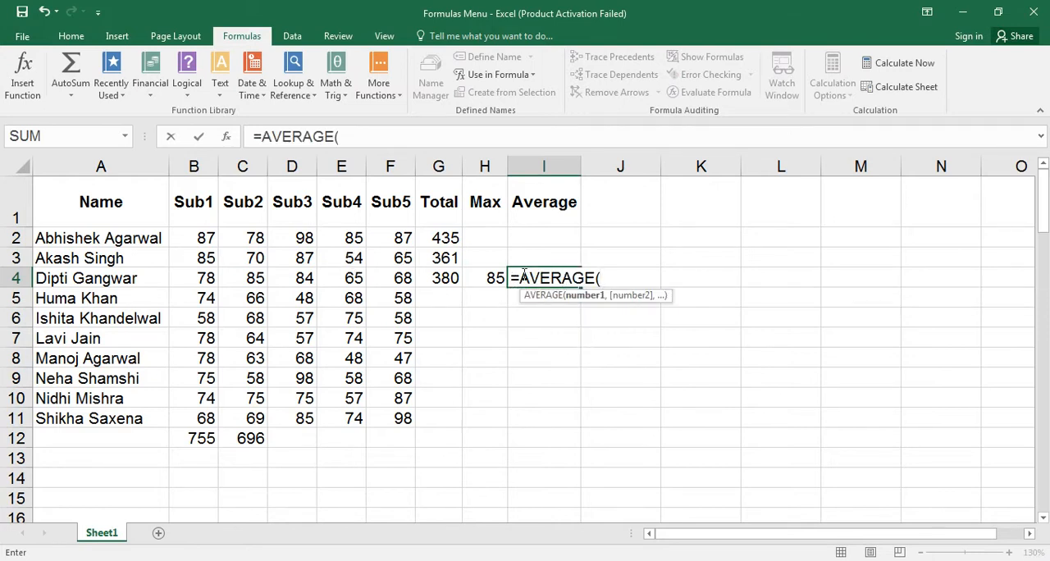
drag(197, 276, 376, 279)
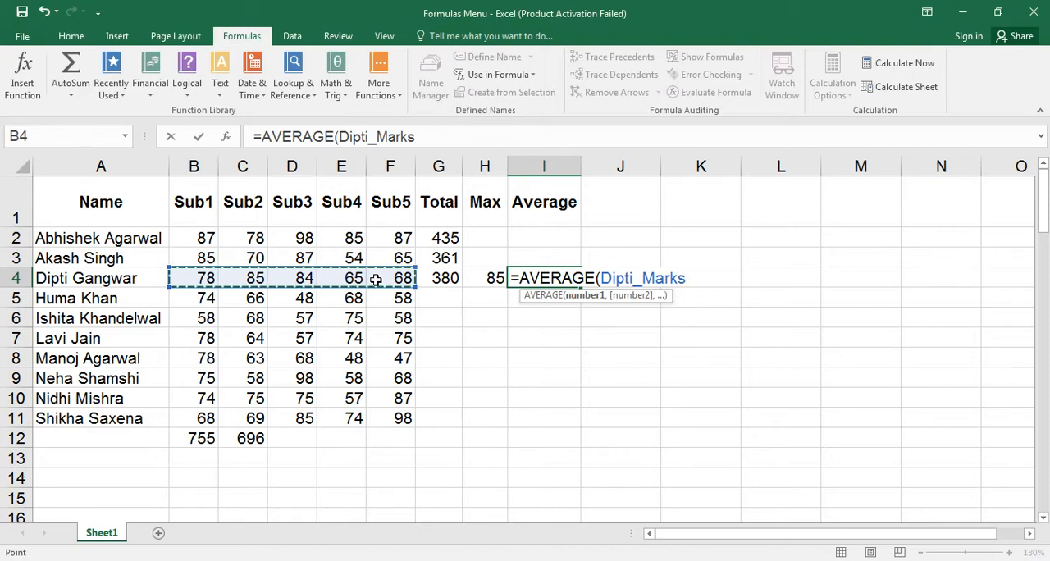
text())
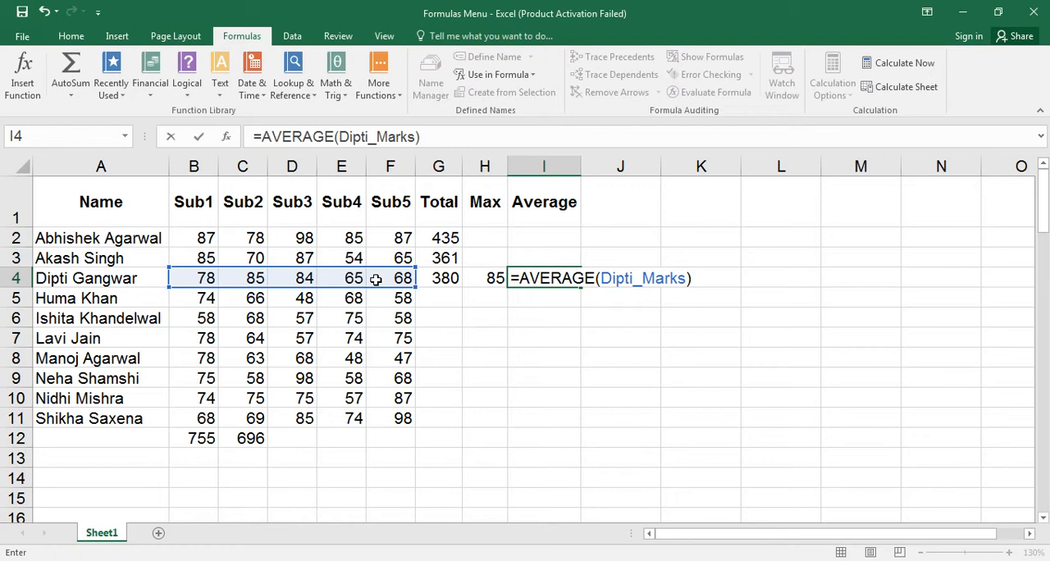
key(Return)
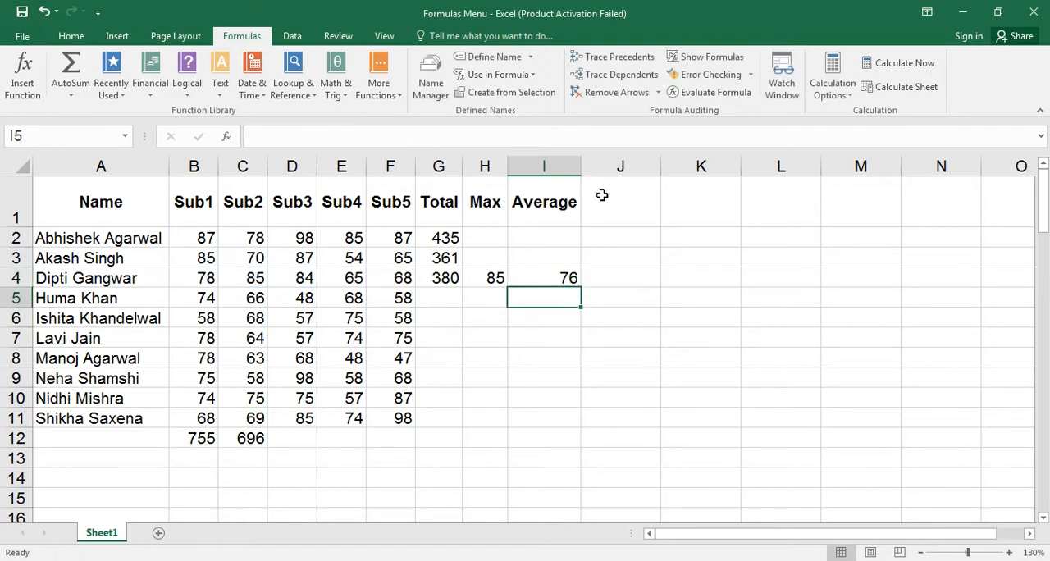
Add the column header Min in J1.
click(603, 196)
text(Min)
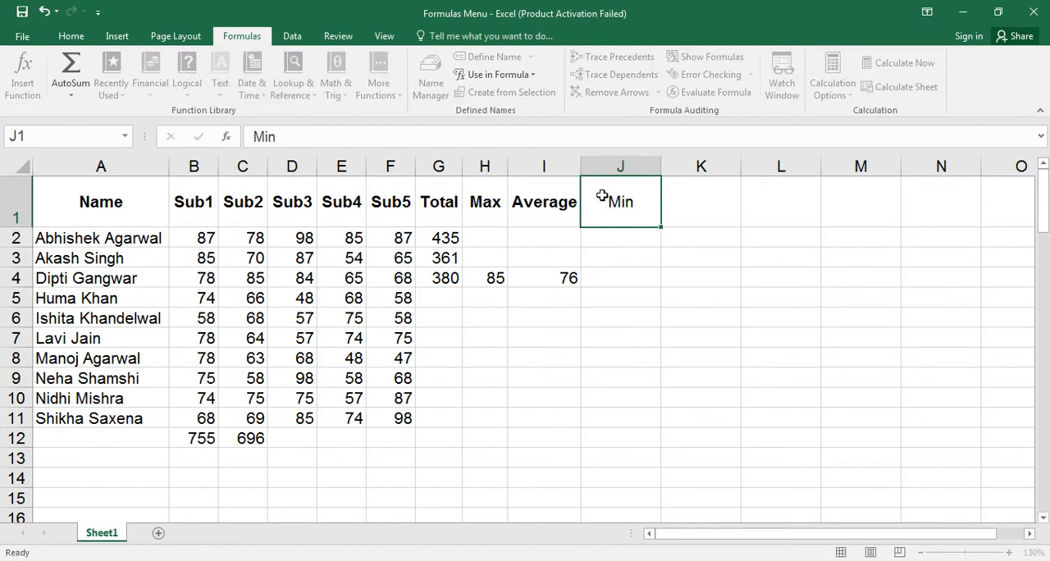
key(Return)
key(Return)
key(Return)
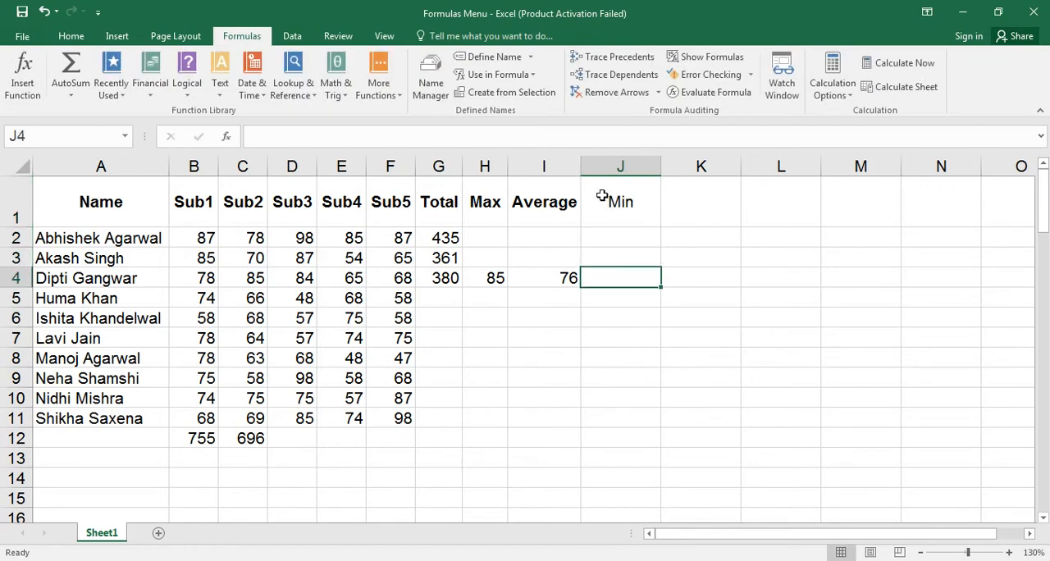
Enter the formula =MIN(B4:F4) in J4, using plain cell references.
text(=min)
key(Tab)
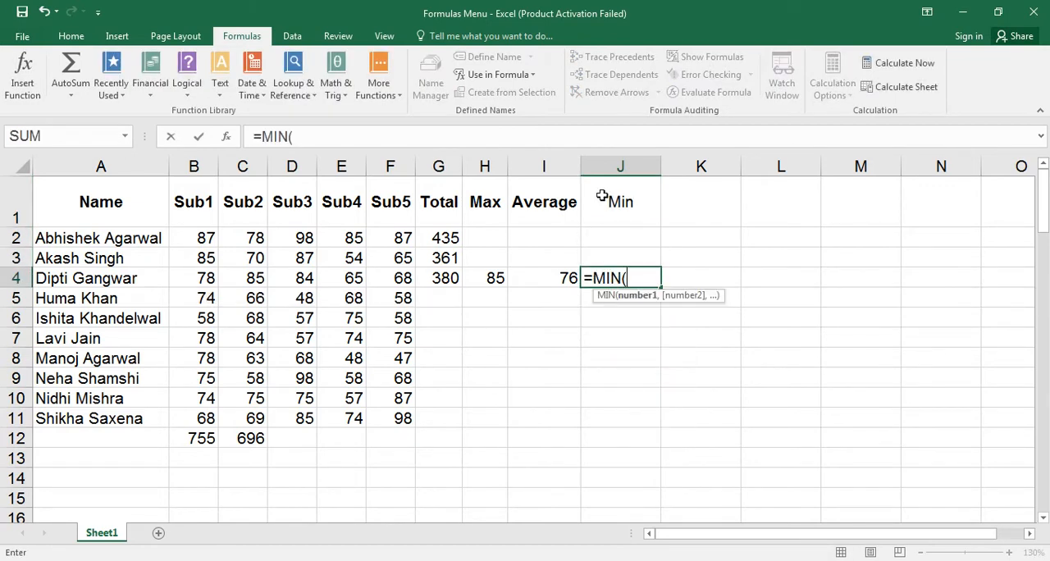
text(b)
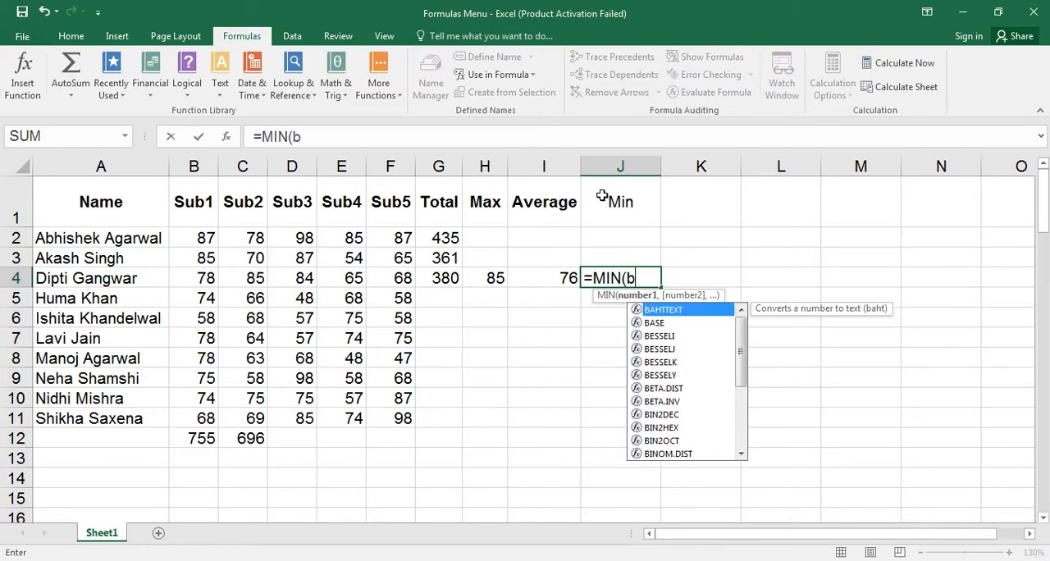
text(4:)
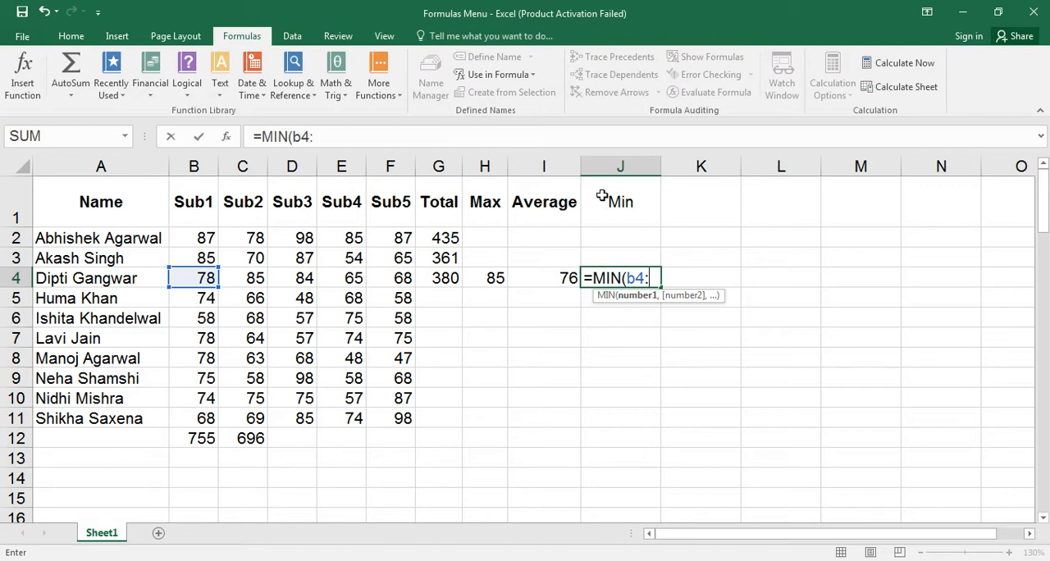
text(f4))
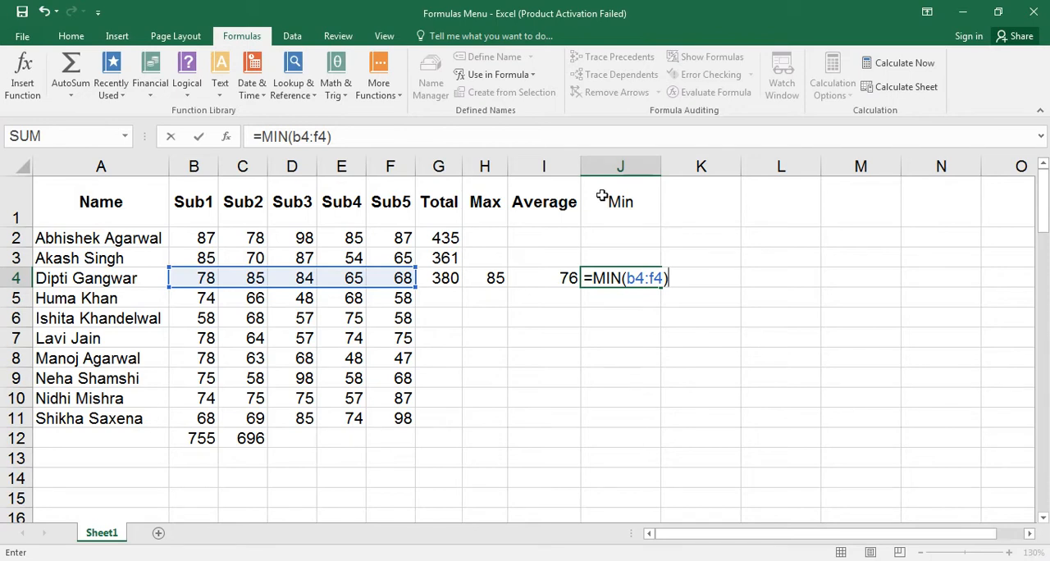
key(Return)
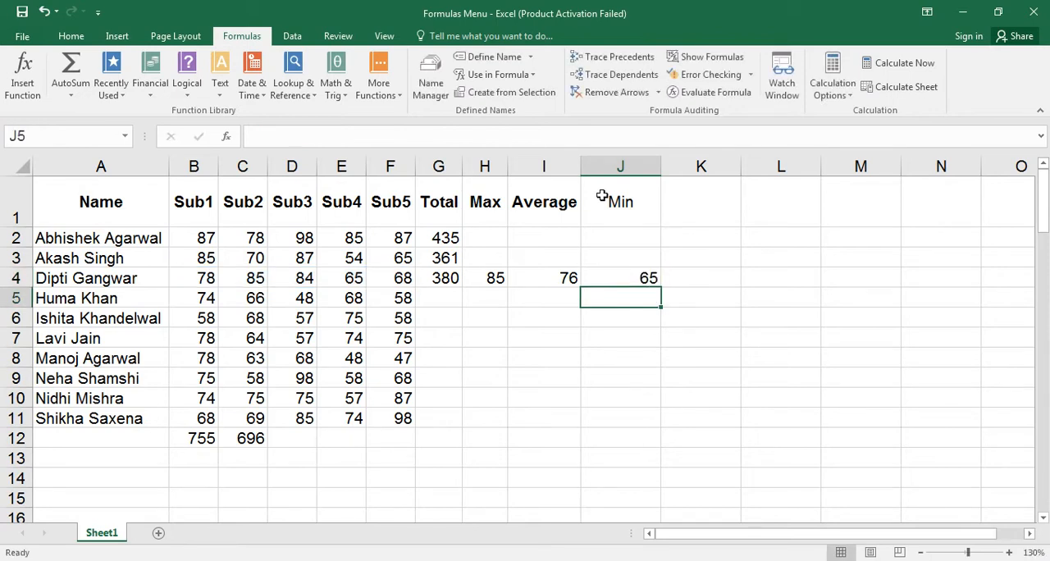
Inspect the formula in J4 and check which defined name belongs to the range B4:F4.
key(Up)
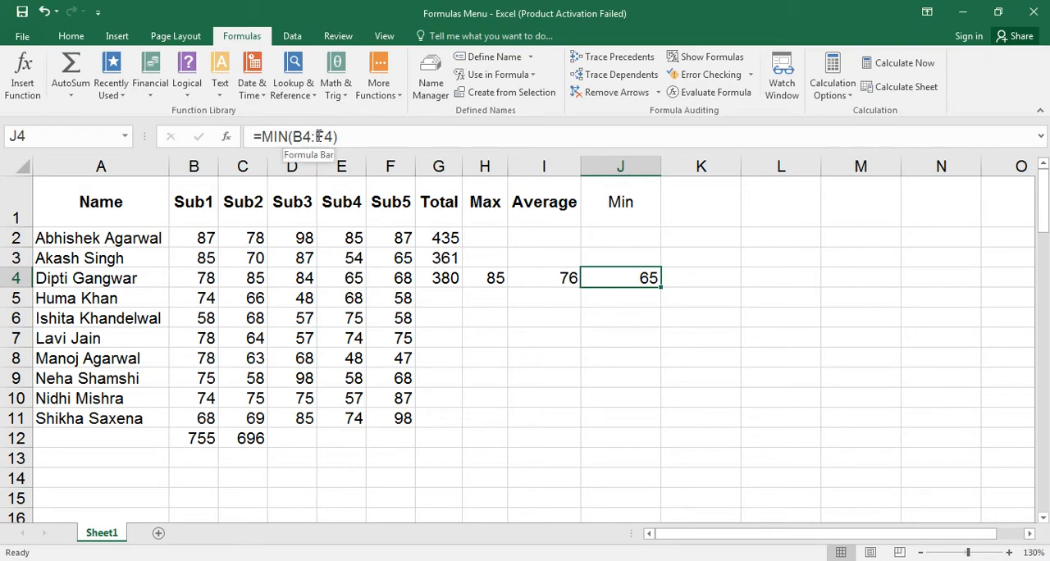
click(201, 277)
key(shift+Right)
key(shift+Right)
key(shift+Right)
key(shift+Right)
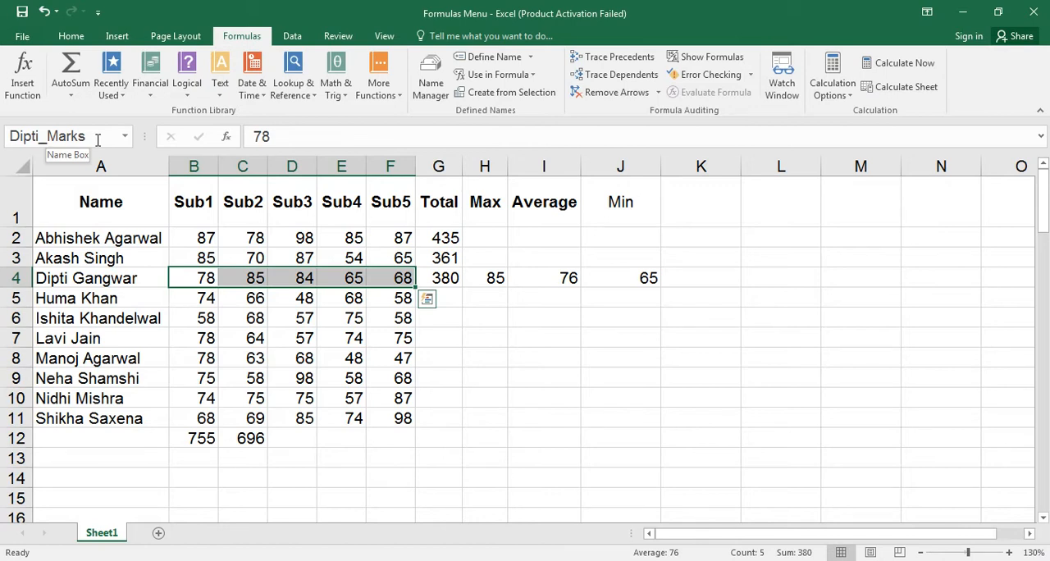
Apply the defined name of the row 4 marks to the MIN formula in J4, replacing its cell references.
click(595, 279)
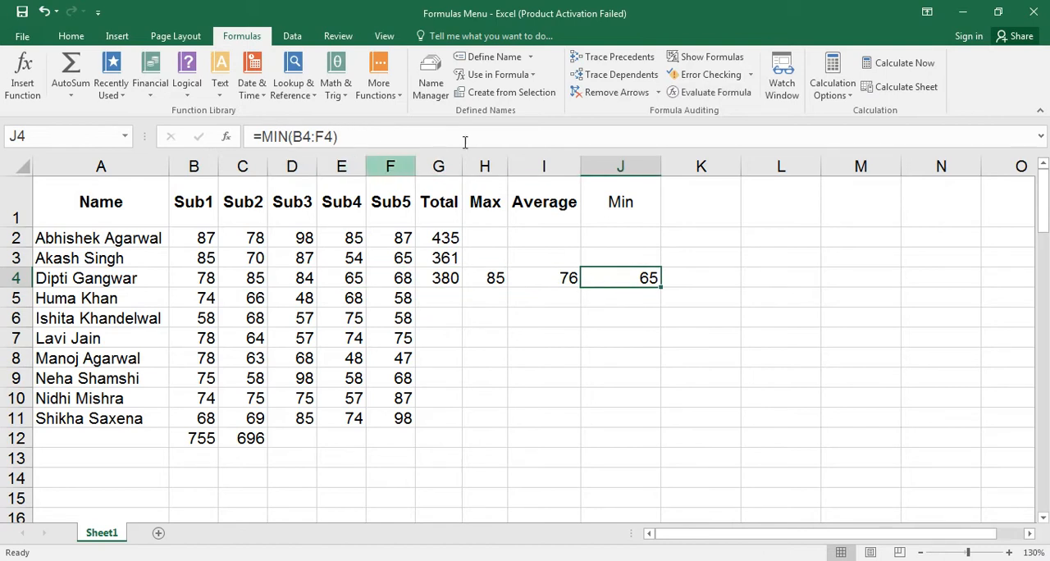
click(532, 57)
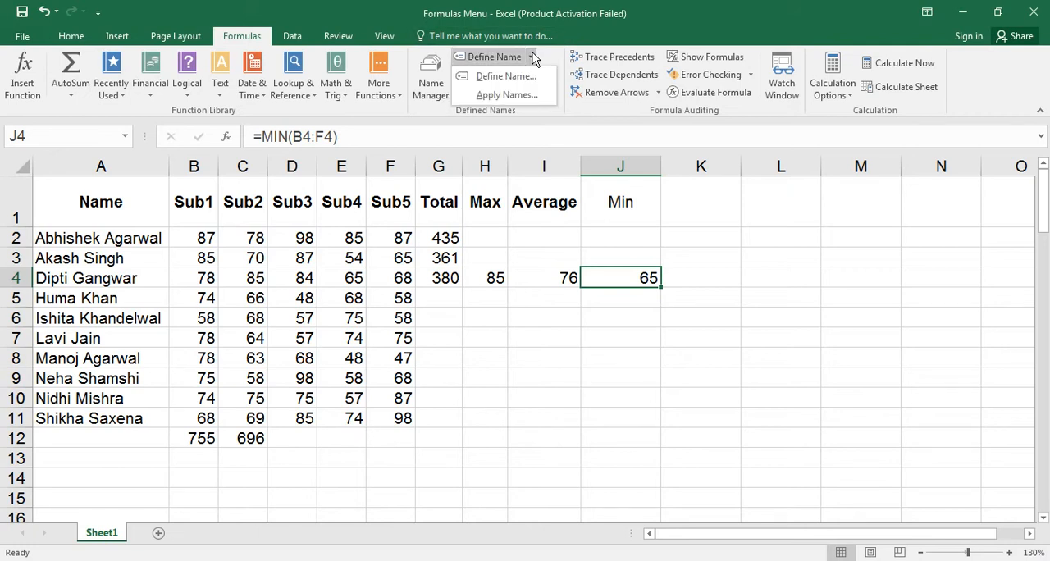
click(506, 95)
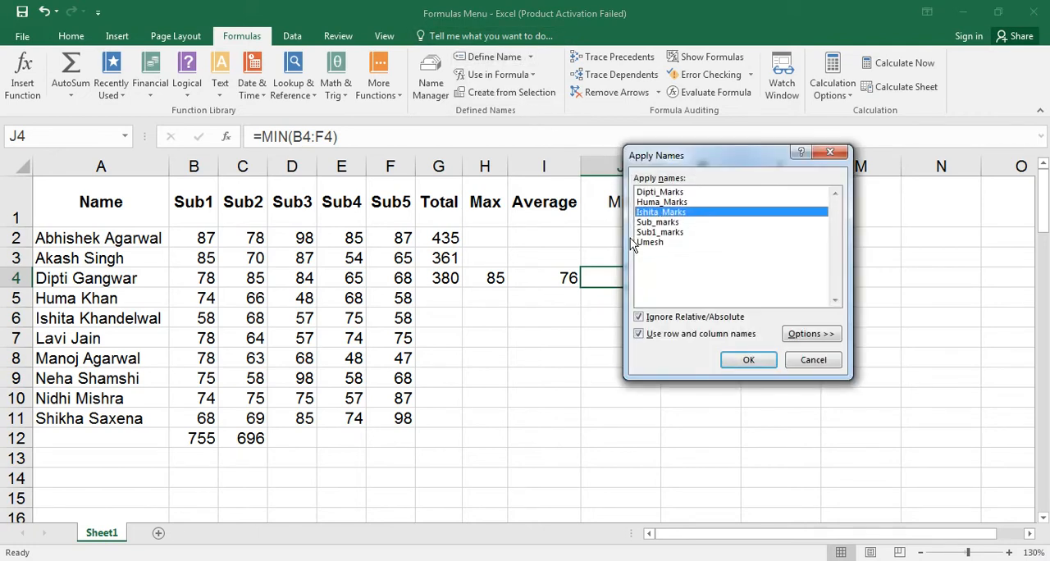
click(661, 192)
click(748, 361)
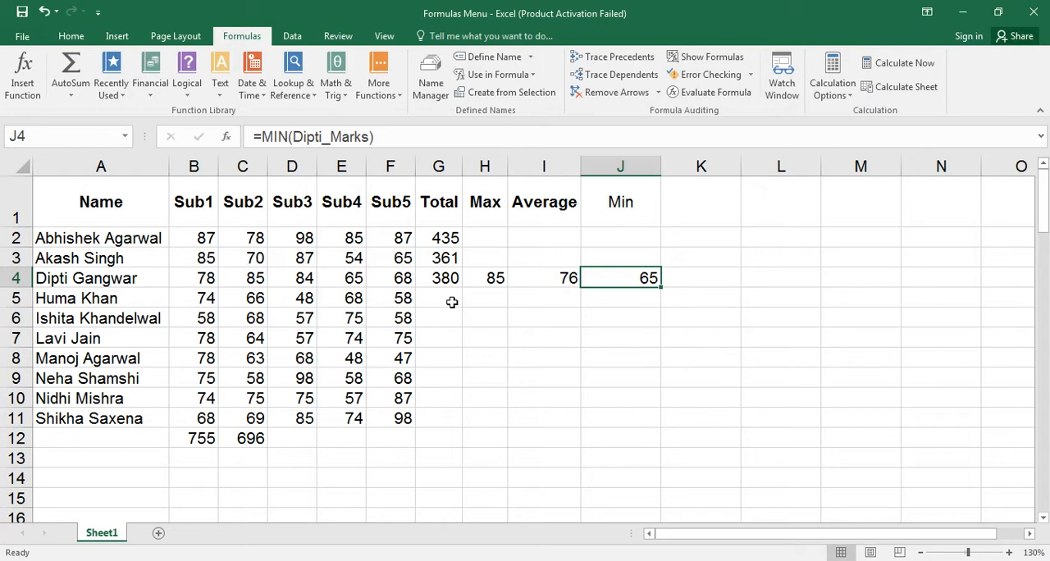
Select D12, open the Name Manager and view the definition of the row 4 marks name without editing it.
click(299, 437)
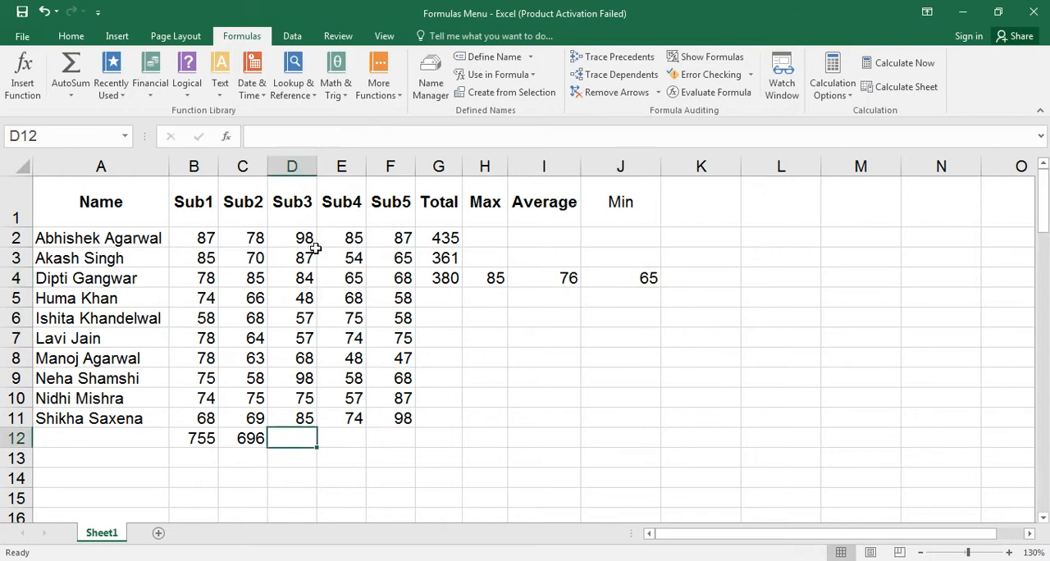
click(429, 82)
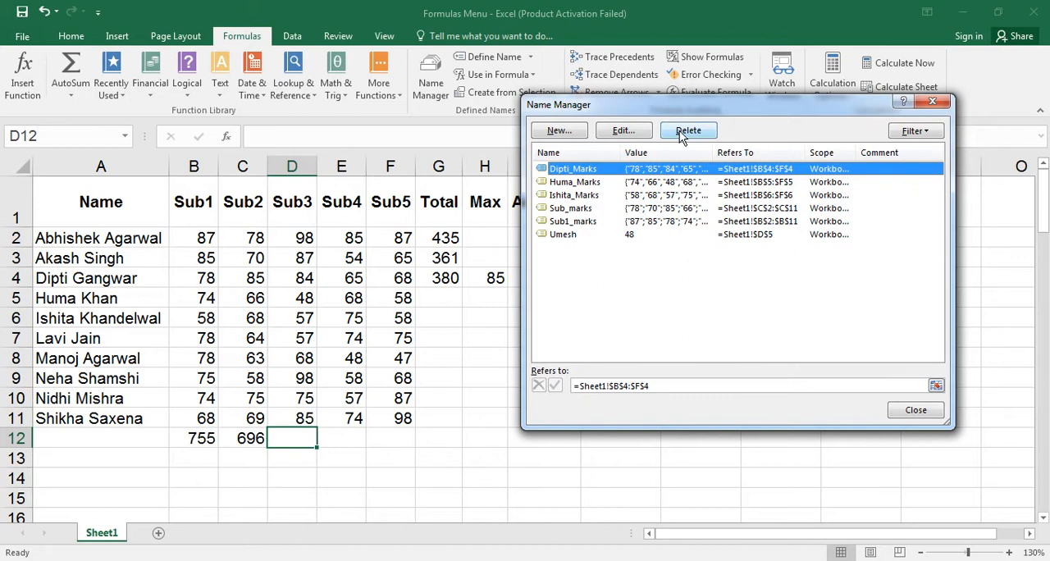
click(628, 134)
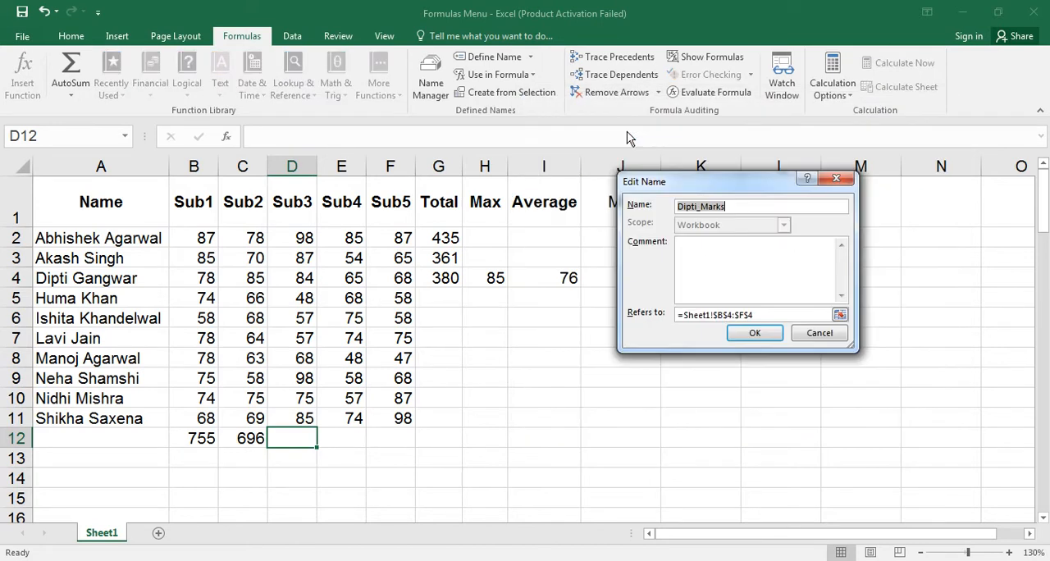
click(815, 334)
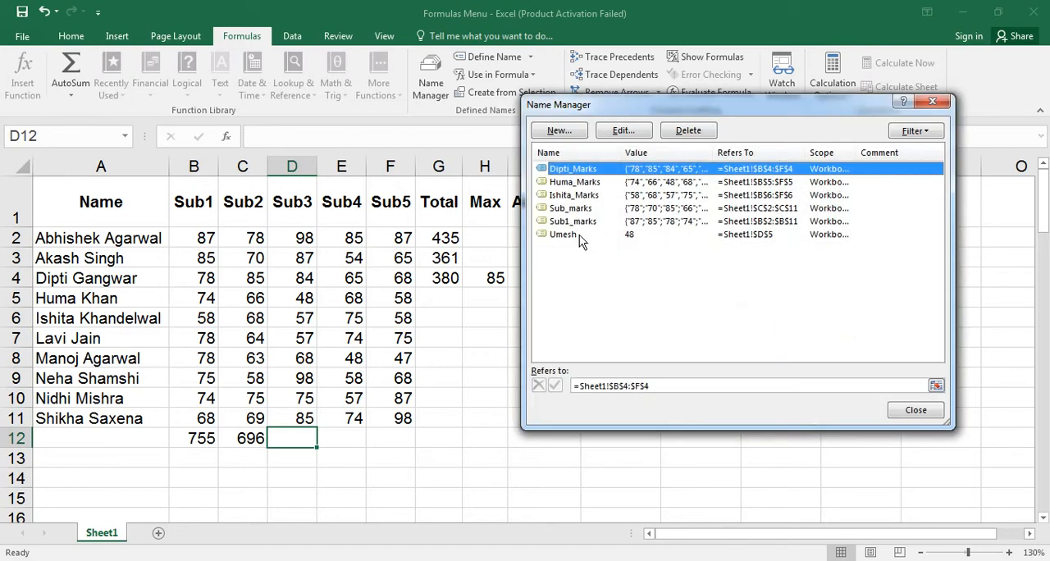
Delete the defined name that refers to the single cell D5.
click(579, 234)
click(688, 130)
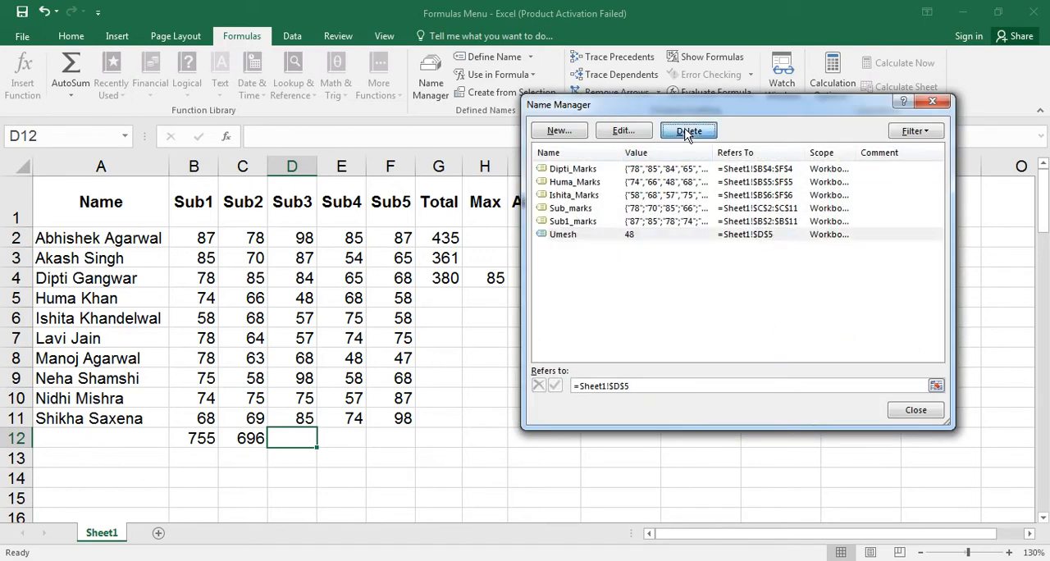
click(498, 331)
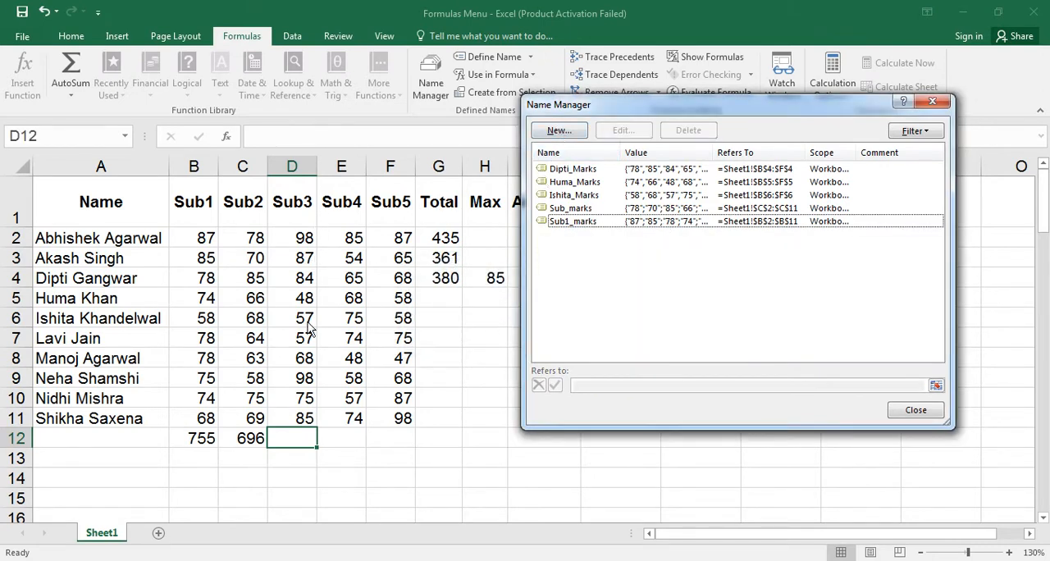
Create a workbook-scoped name Sun_Marks for the Sub3 marks in D2:D11 and close the Name Manager.
click(559, 131)
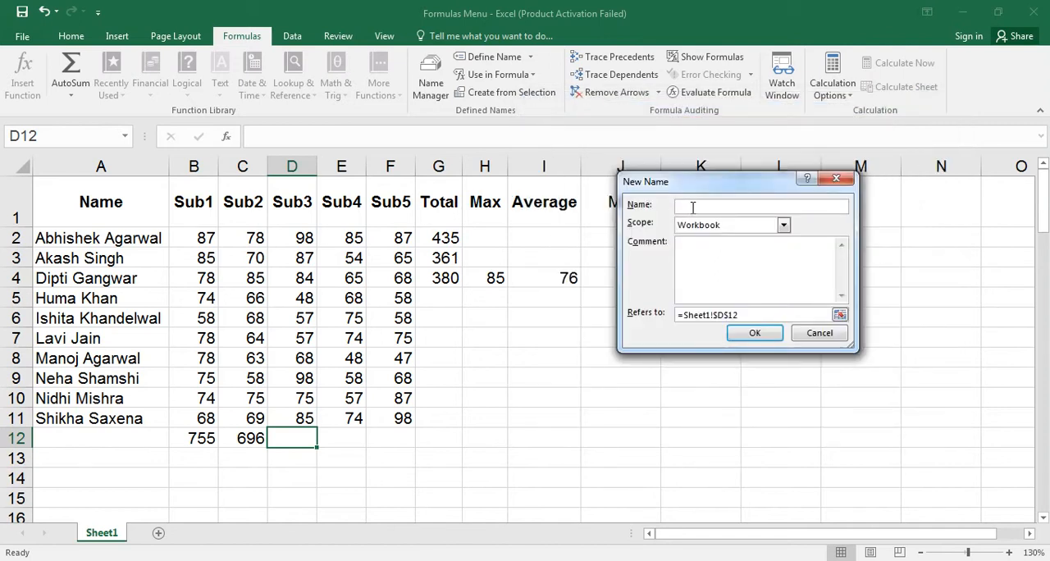
text(Sun_Marks)
click(749, 312)
drag(279, 236, 284, 412)
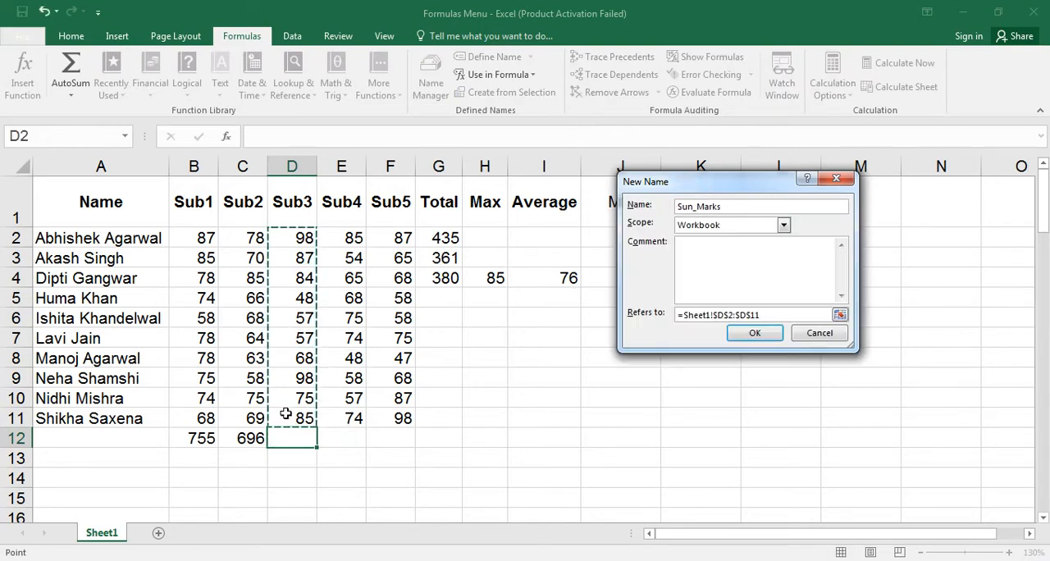
click(755, 335)
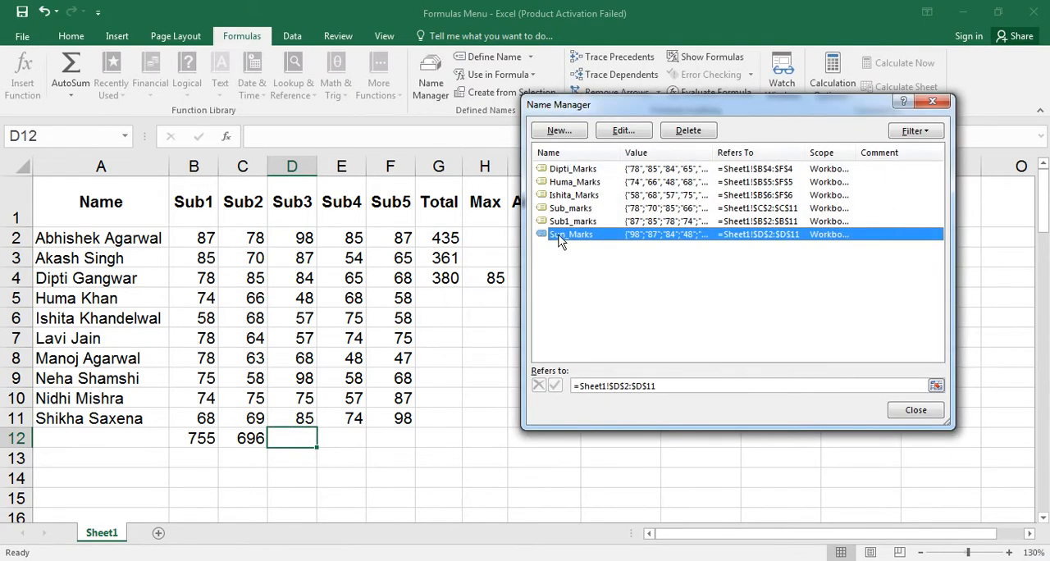
click(935, 105)
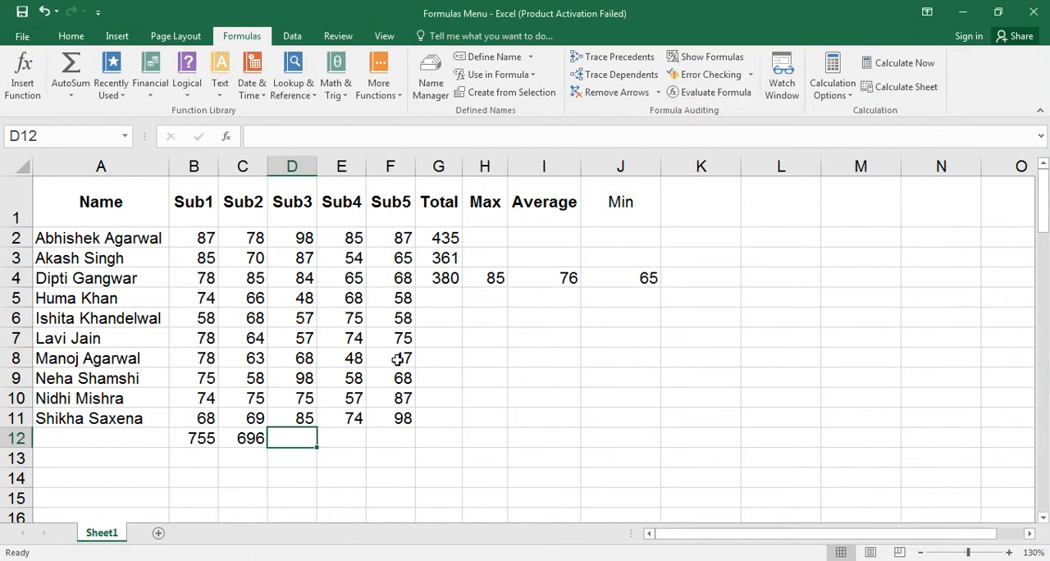
Enter a SUM formula in D12 that totals the Sub3 column through the defined name Sun_Marks.
text(=sum)
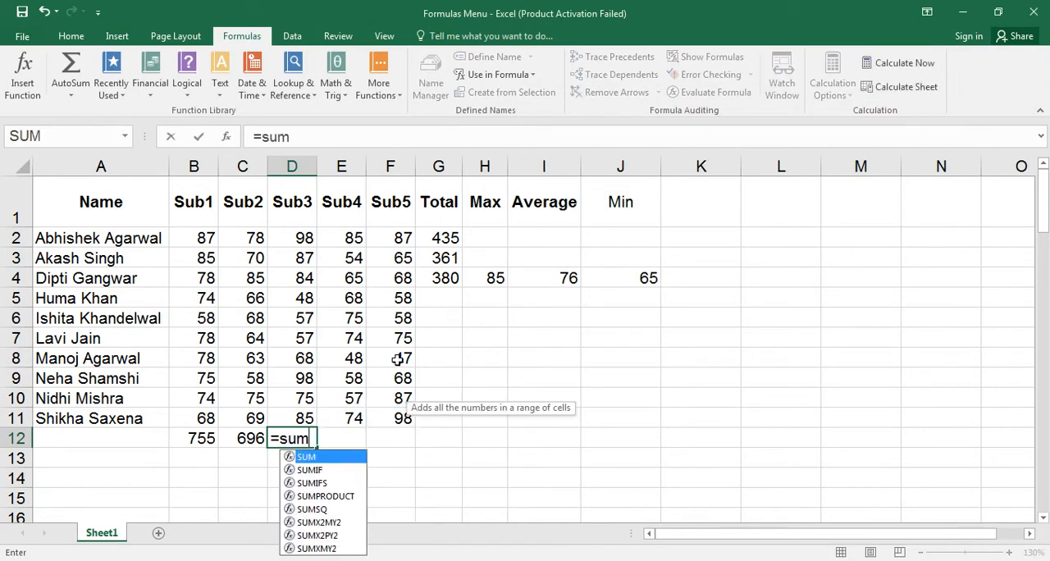
key(Tab)
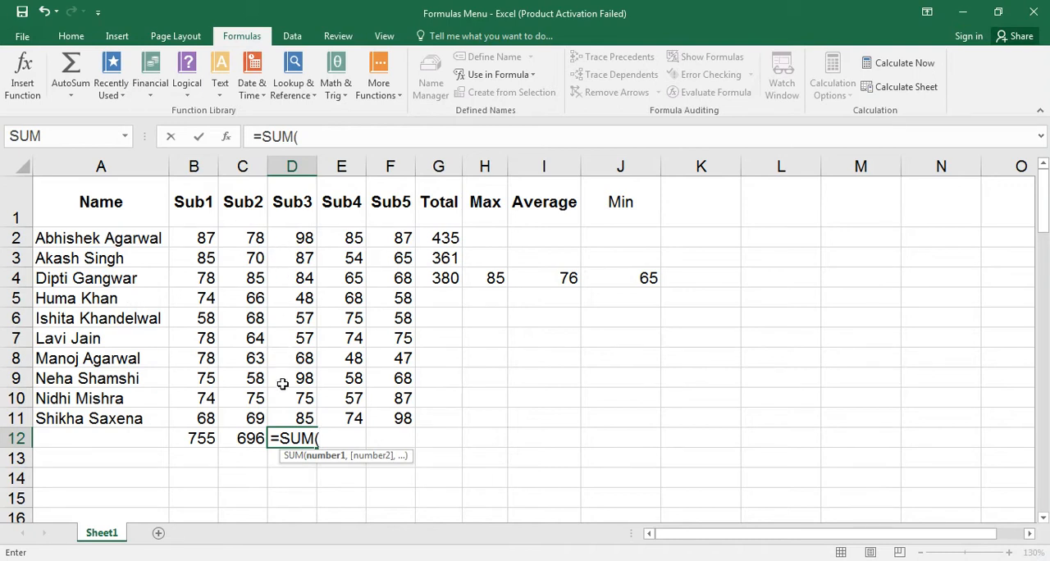
click(532, 75)
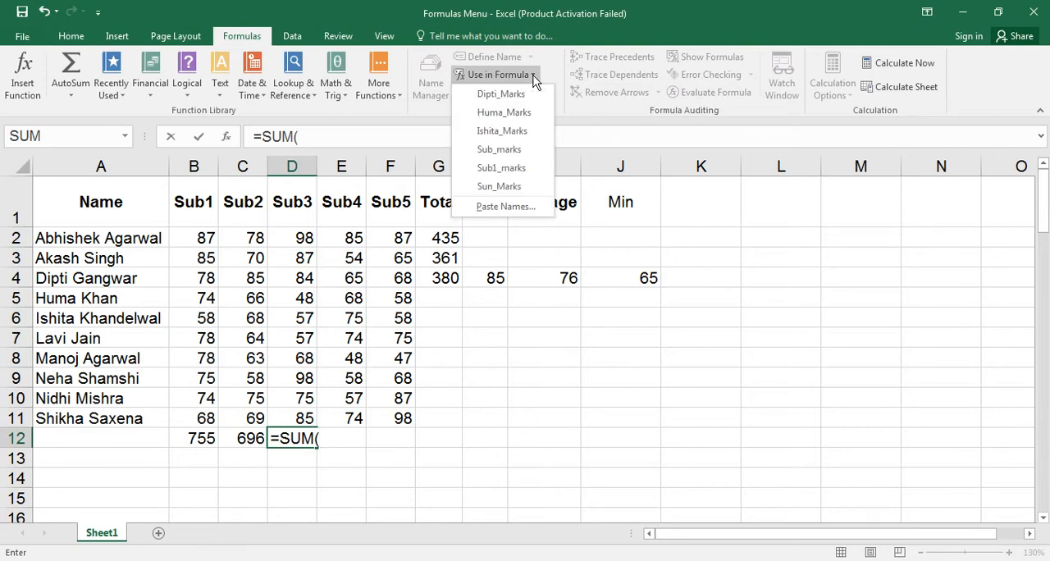
click(517, 187)
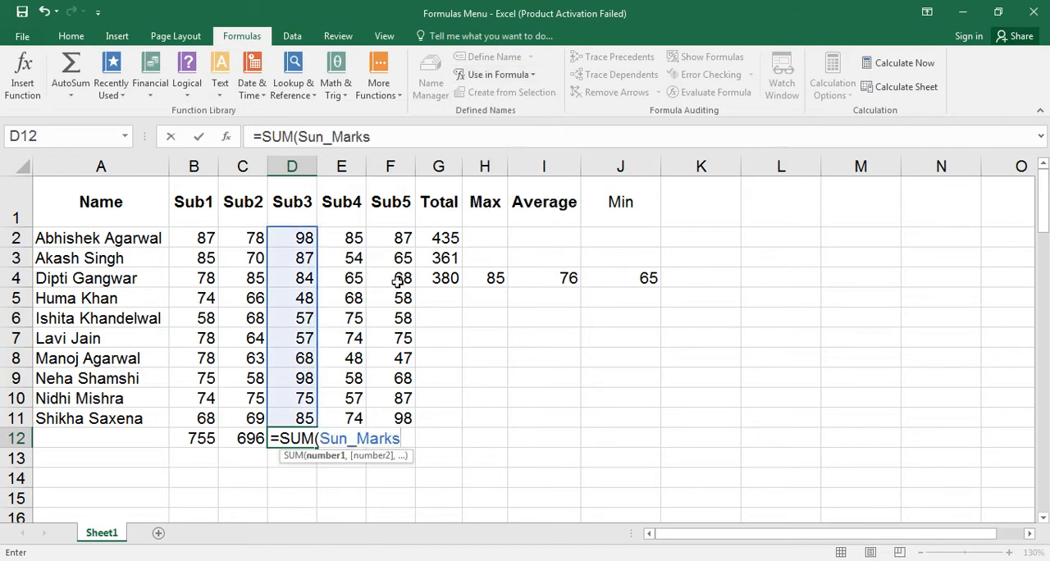
key(Return)
key(Up)
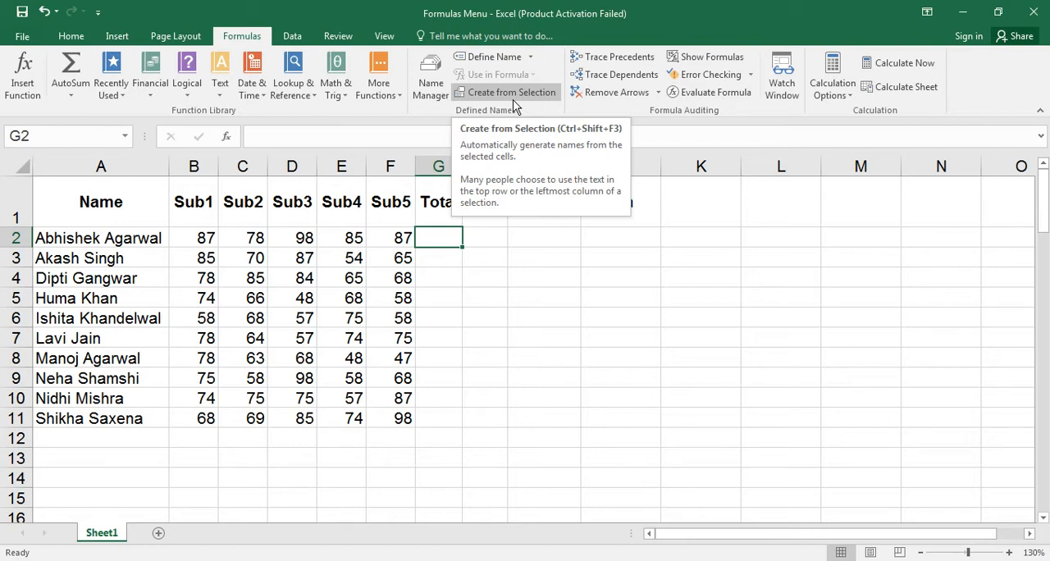
Create range names for the marks table A1:F11 from its top row and left column labels.
click(115, 193)
drag(127, 199, 391, 412)
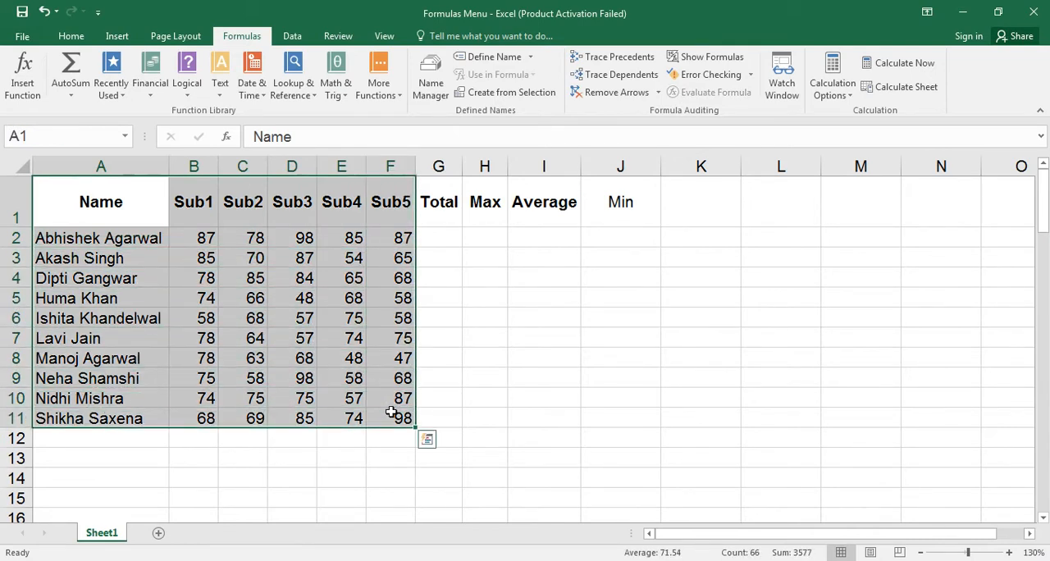
click(525, 96)
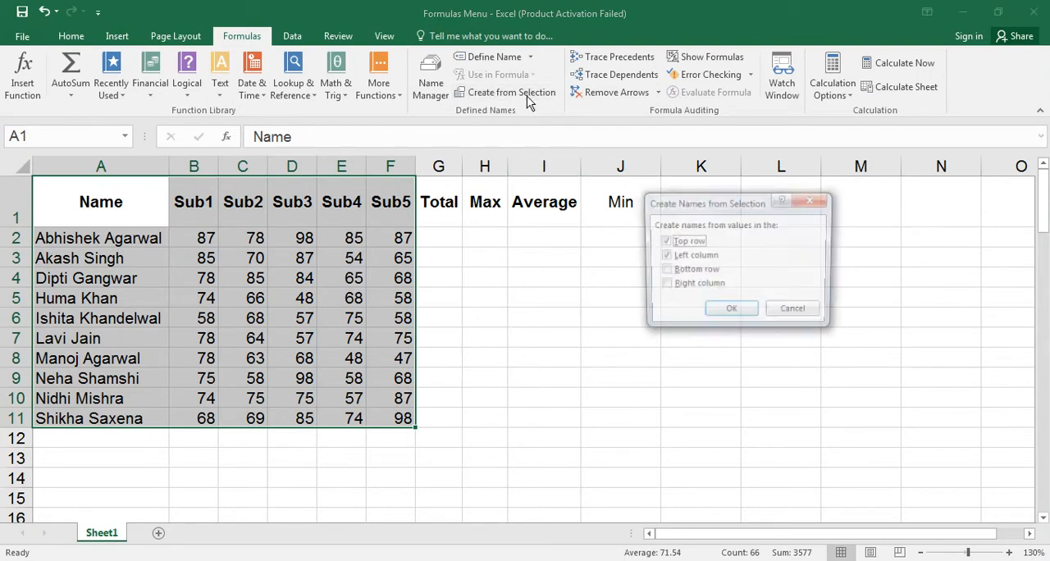
drag(743, 205, 586, 226)
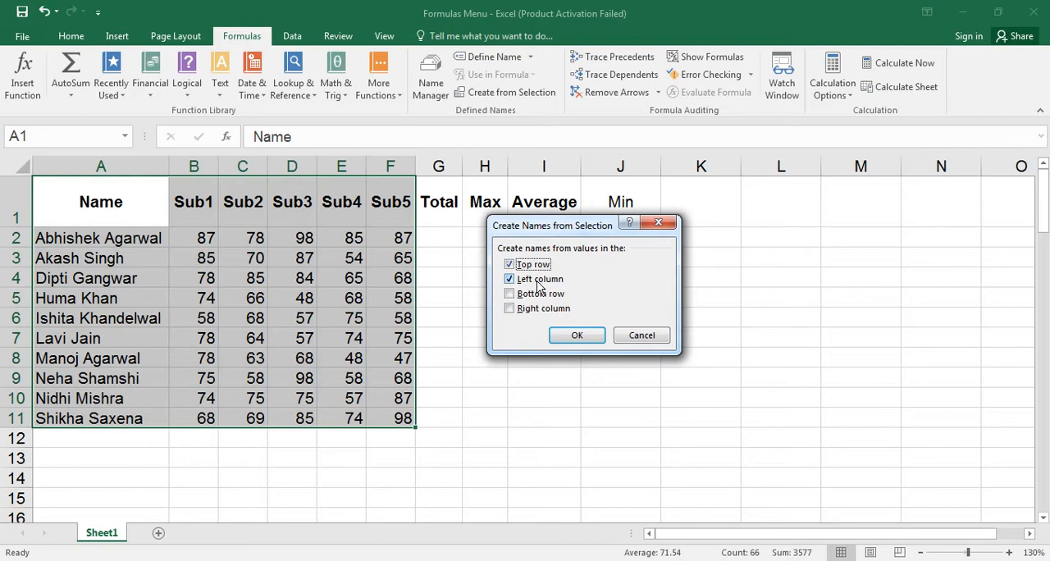
click(566, 337)
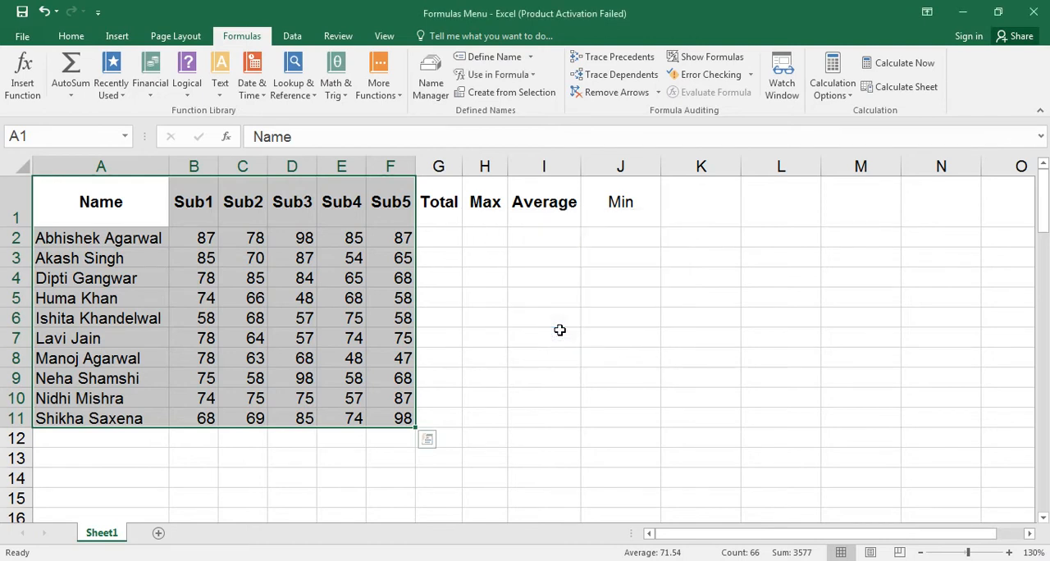
Select G2 and review the names generated from the marks table in the Name Manager.
click(439, 238)
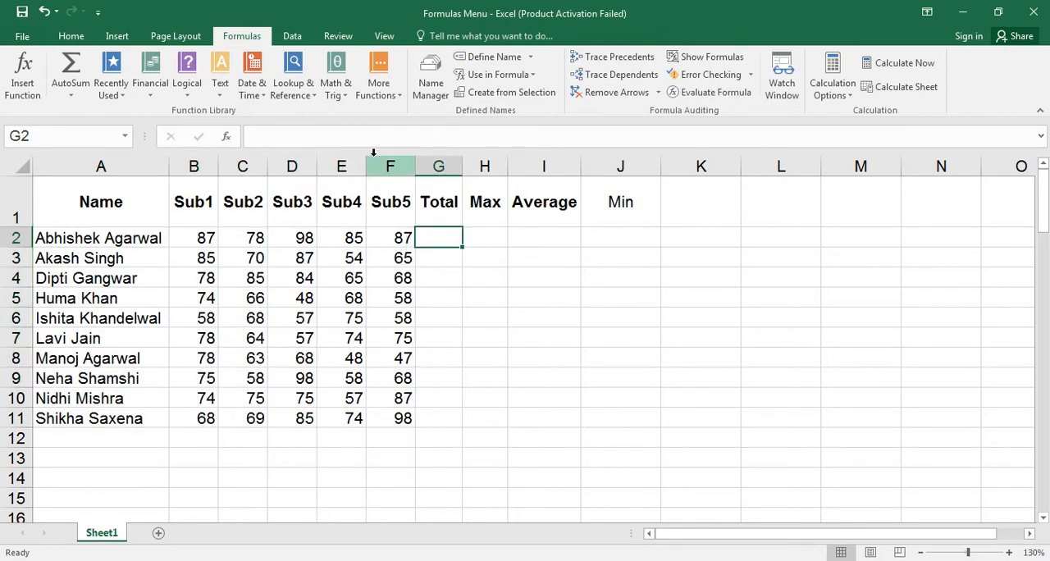
click(432, 82)
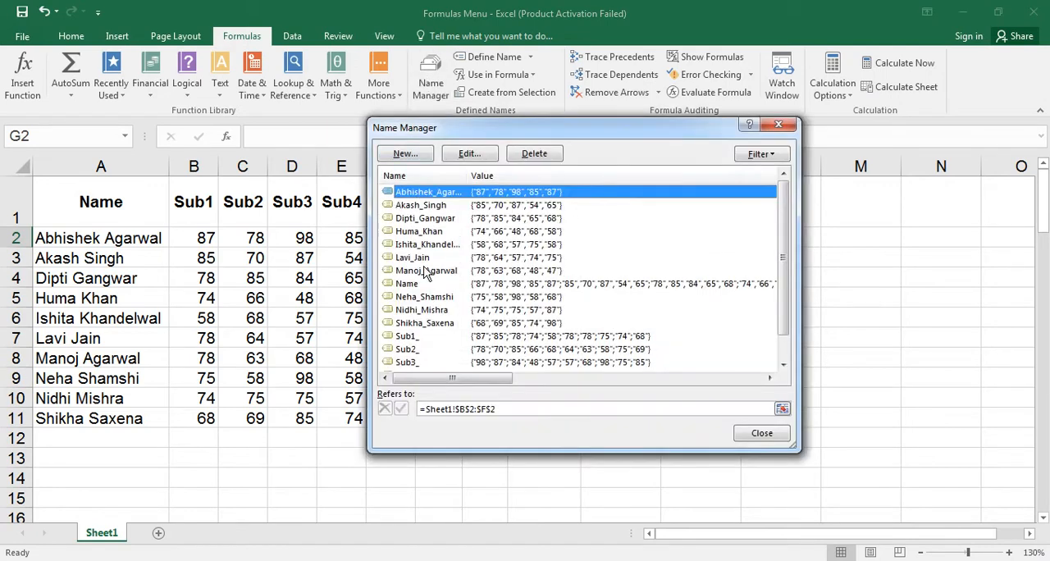
drag(576, 125, 676, 120)
drag(880, 234, 881, 255)
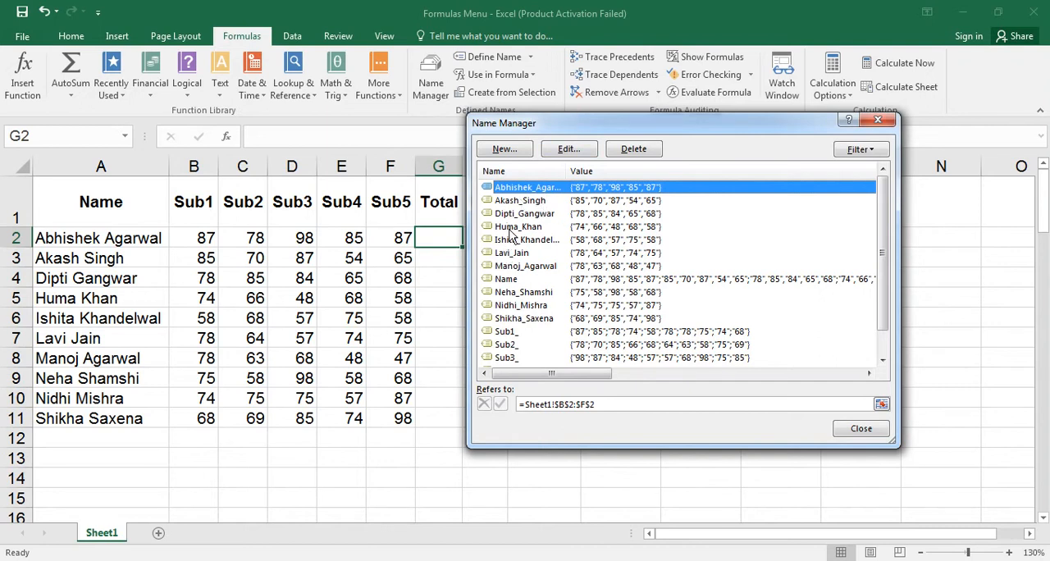
drag(876, 261, 879, 292)
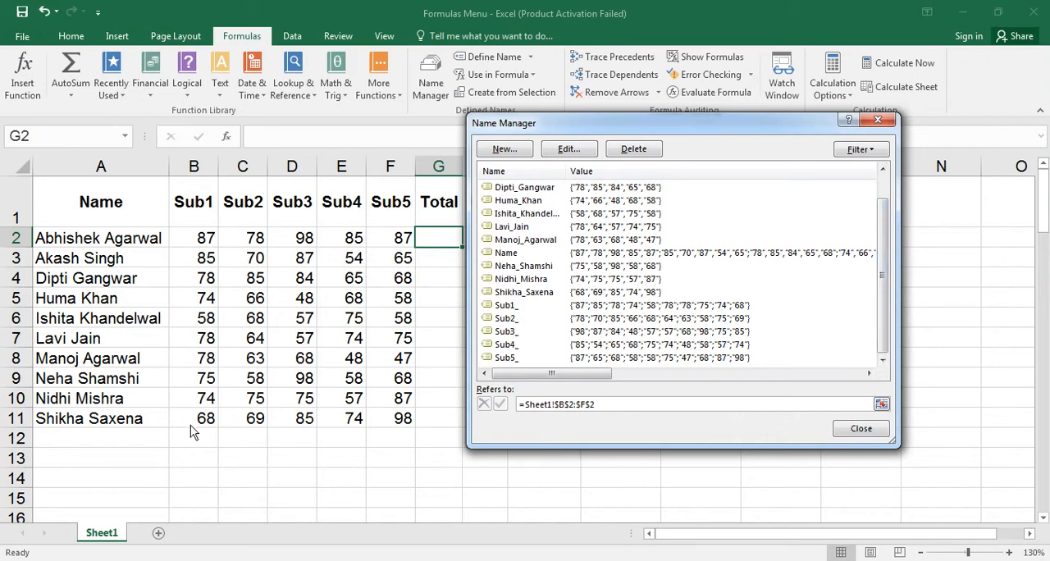
click(839, 430)
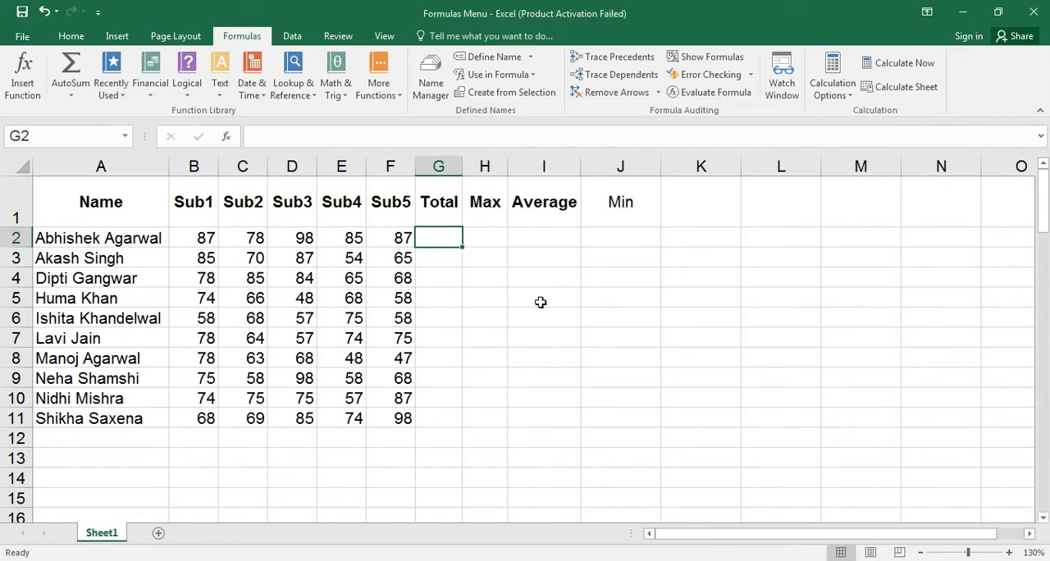
Enter a SUM formula in G2 that totals the row 2 marks through that student's range name.
text(=sum)
key(Tab)
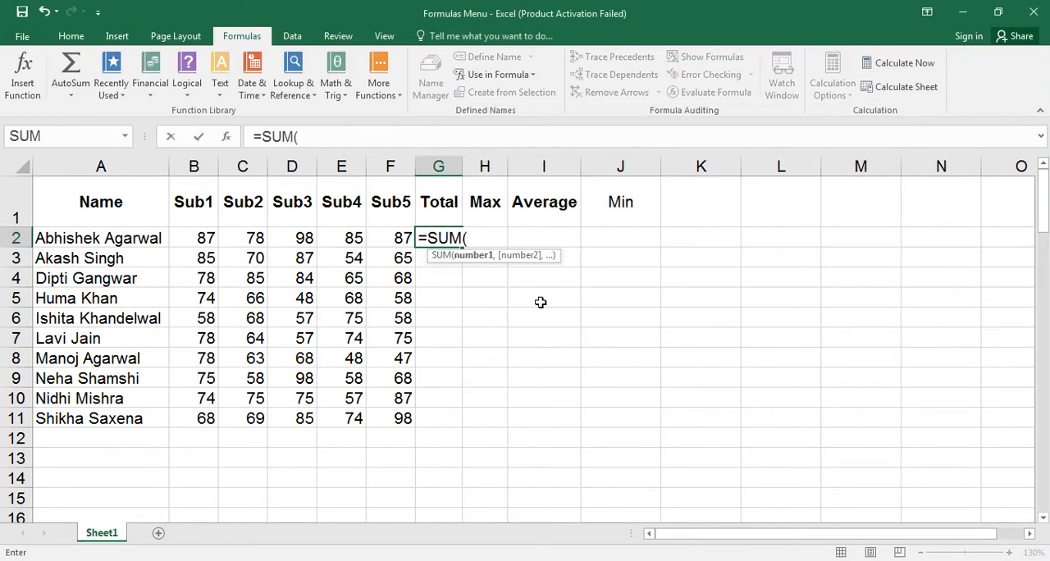
text(ab)
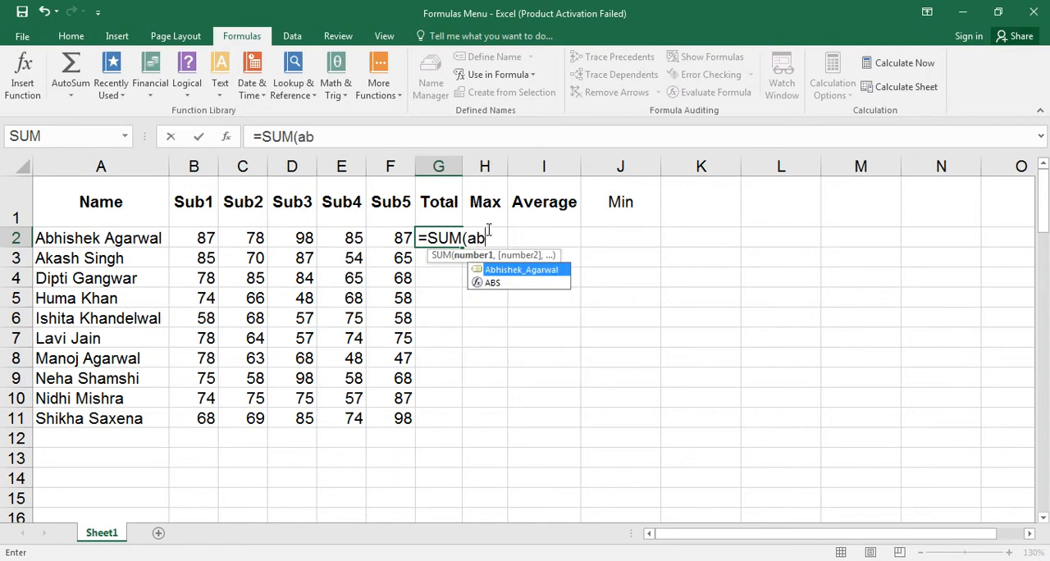
key(Tab)
text())
key(Return)
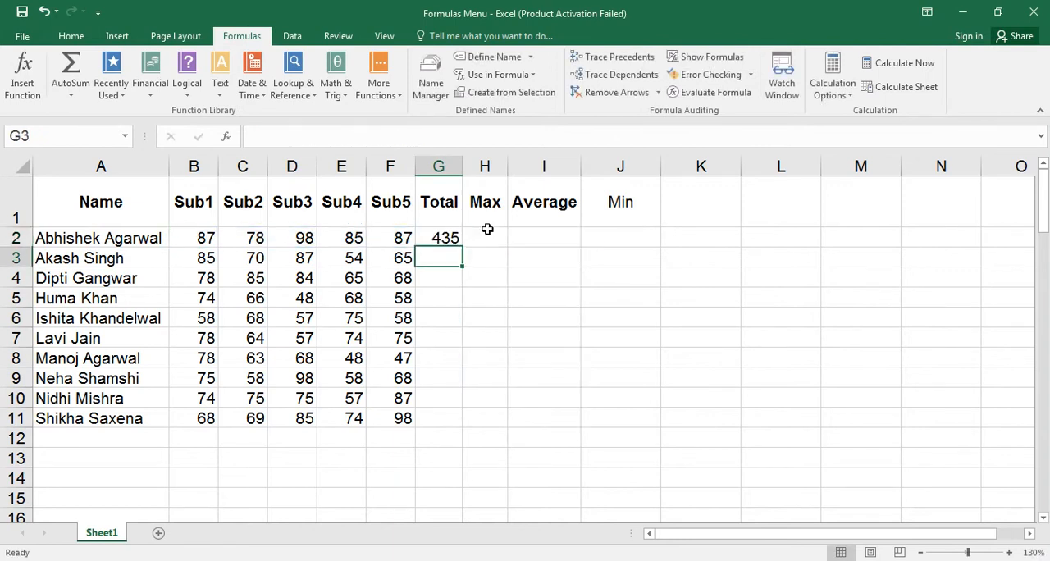
Enter a SUM formula in G3 that totals the row 3 marks through that student's range name.
text(=)
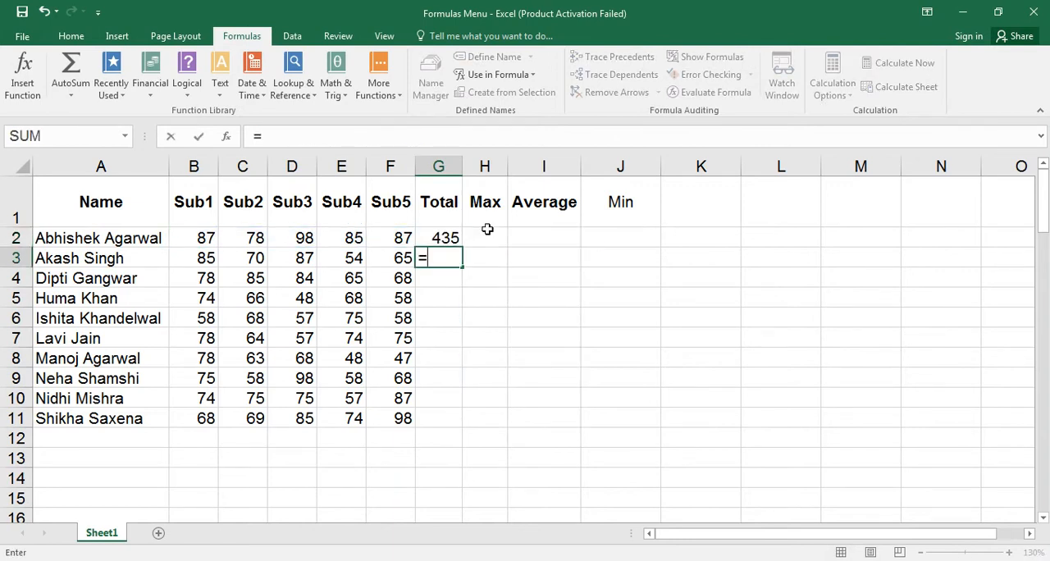
text(sum)
key(Tab)
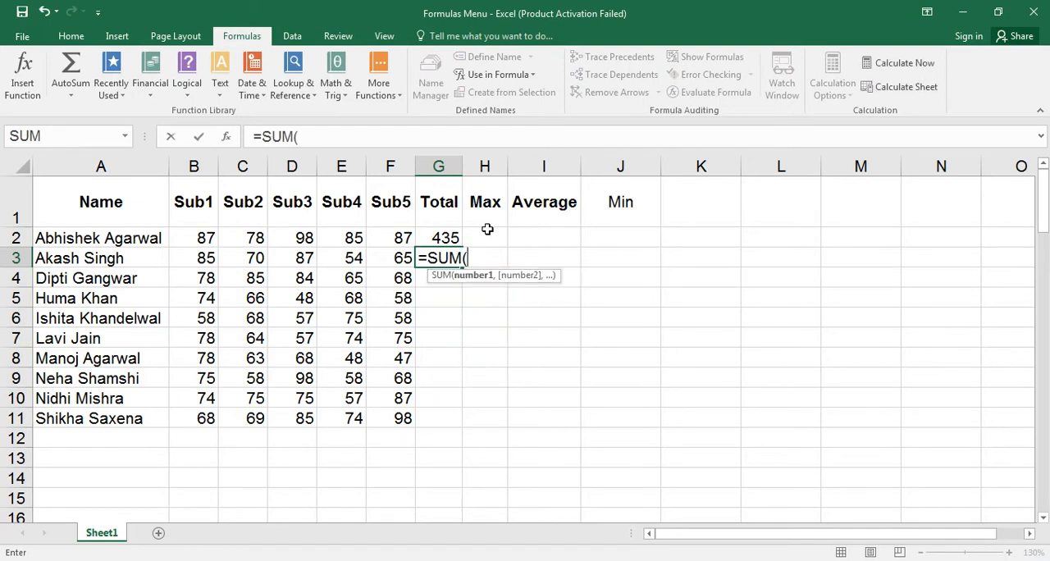
text(ak)
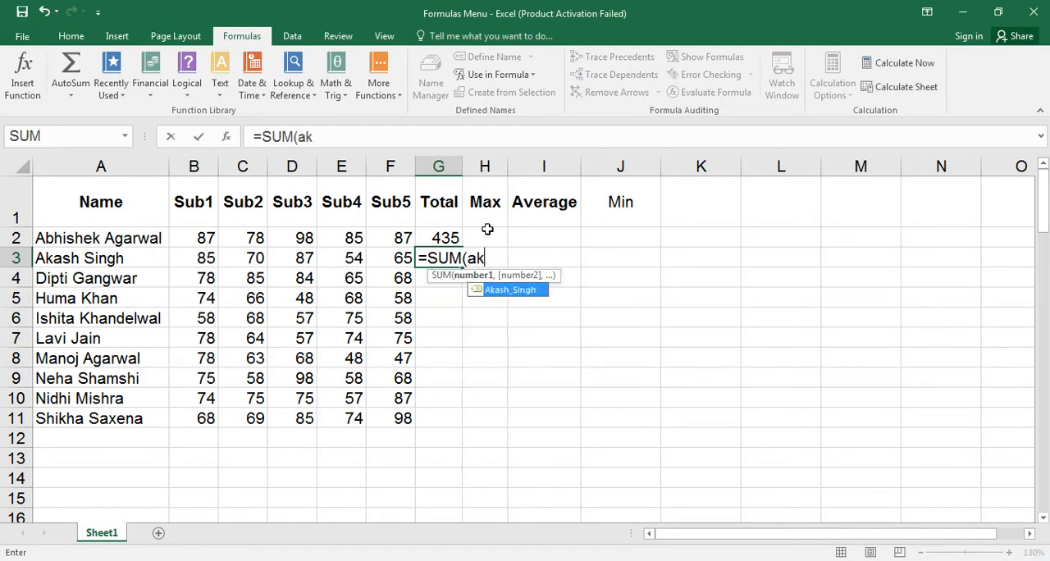
key(Tab)
text())
key(Return)
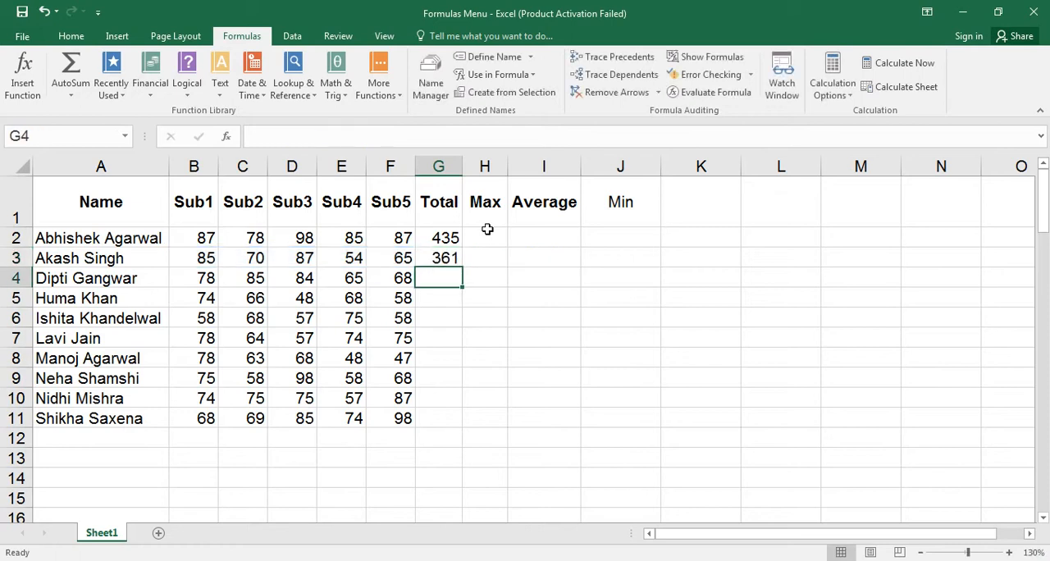
Enter a MAX formula in H2, inserting the row 2 student's range name from the list of defined names.
click(488, 237)
text(=max)
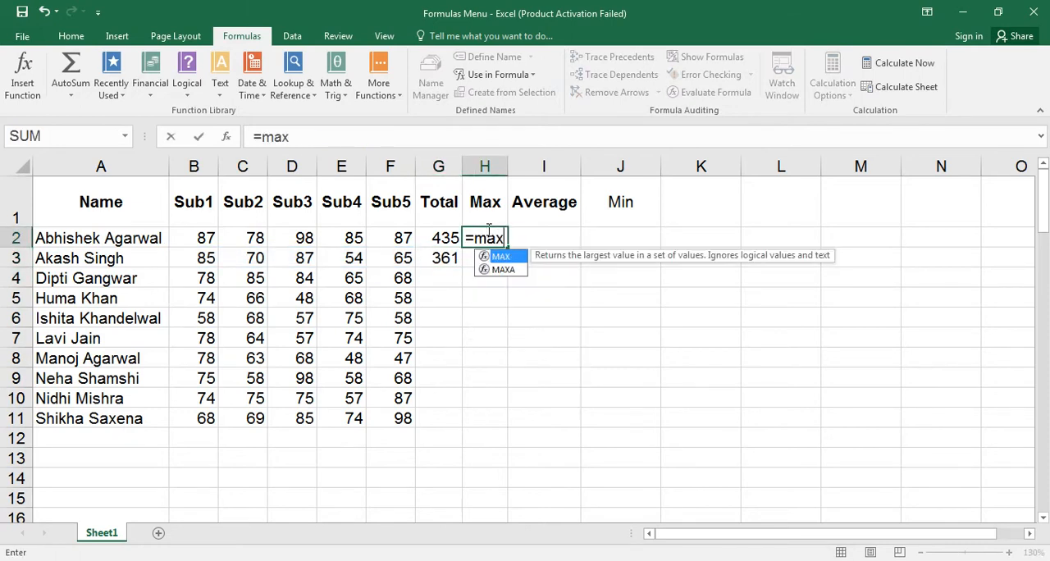
key(Tab)
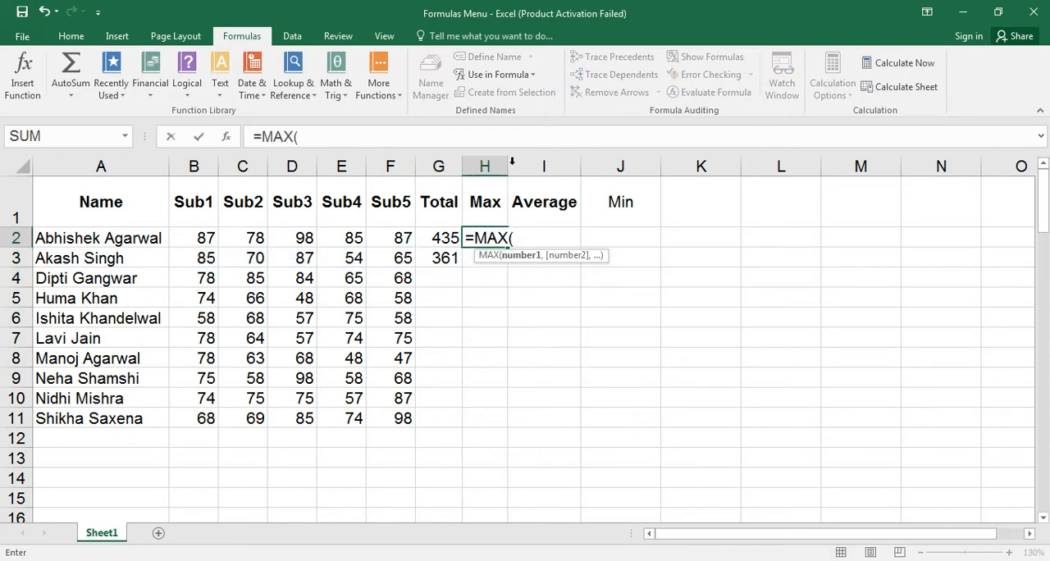
click(520, 74)
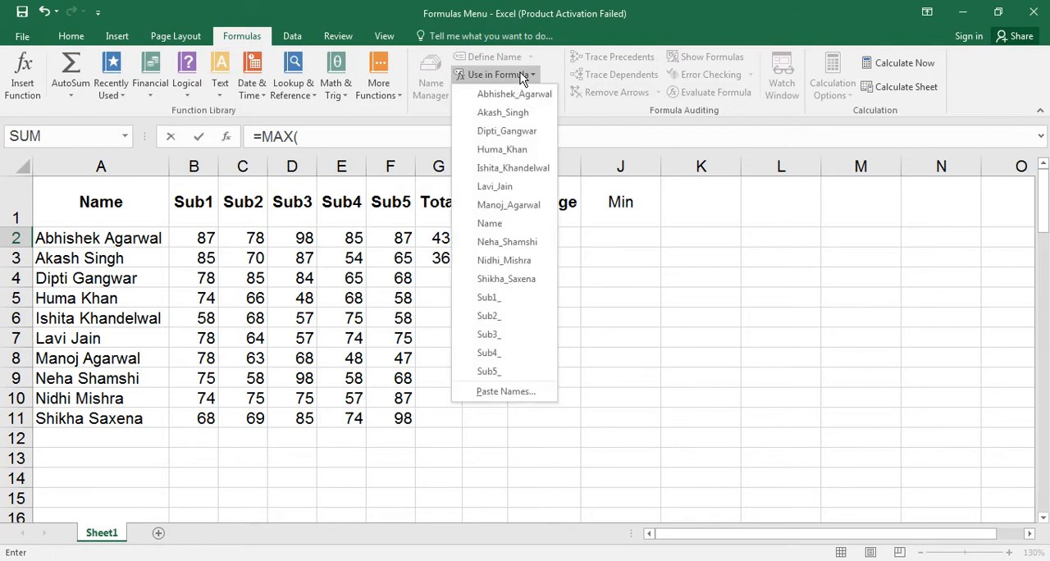
click(509, 95)
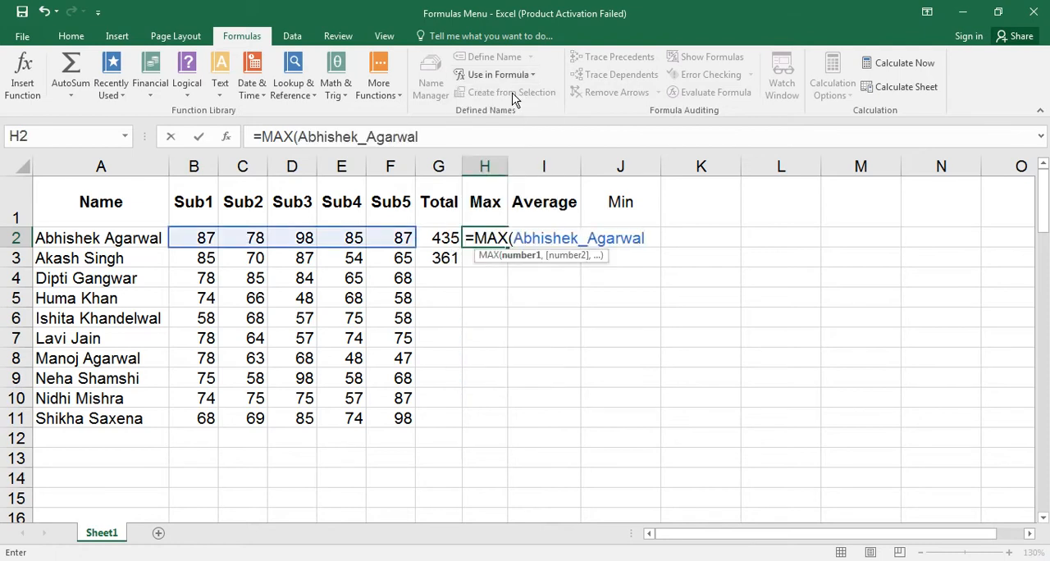
text())
key(Return)
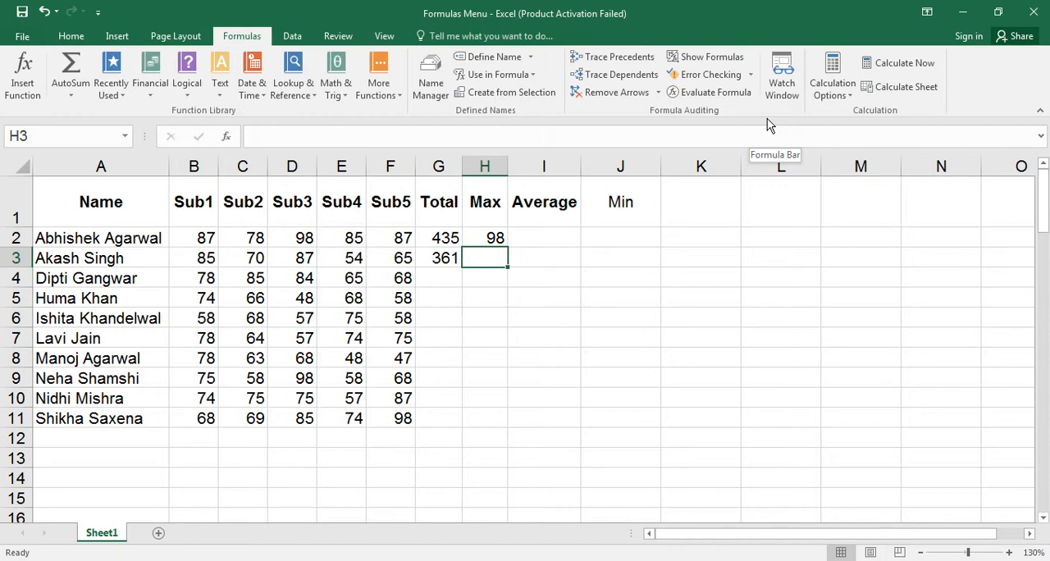
Select G4 and delete all student row names plus Name, Sub1_, Sub2_ and Sub3_ in the Name Manager.
key(Left)
key(Down)
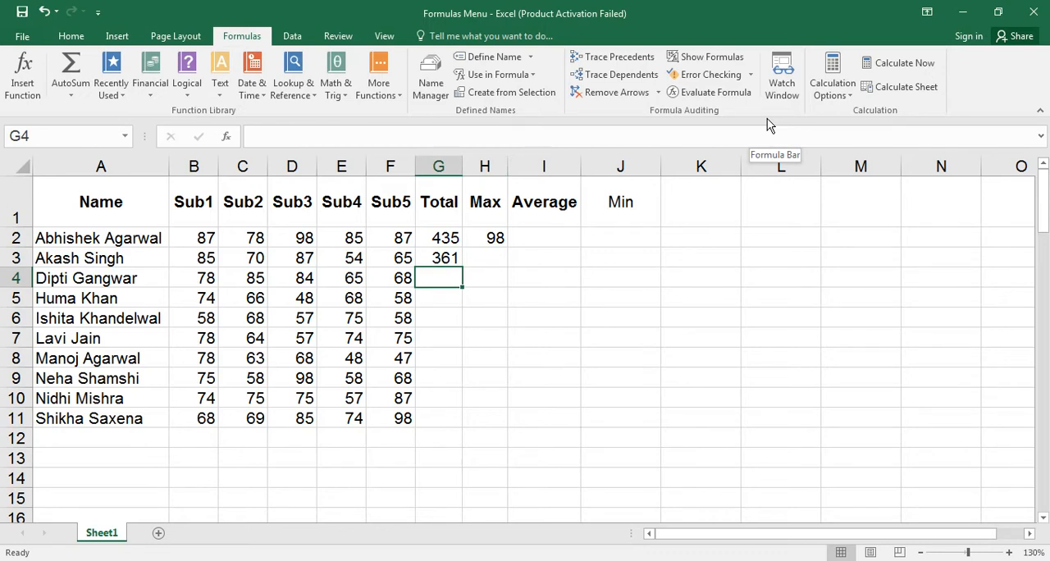
click(431, 83)
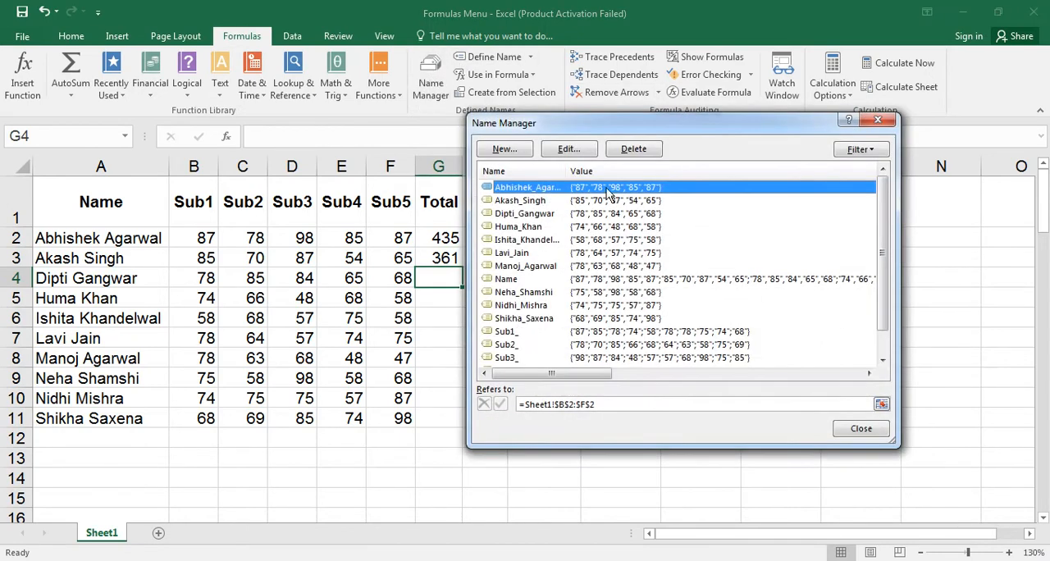
shift+click(642, 360)
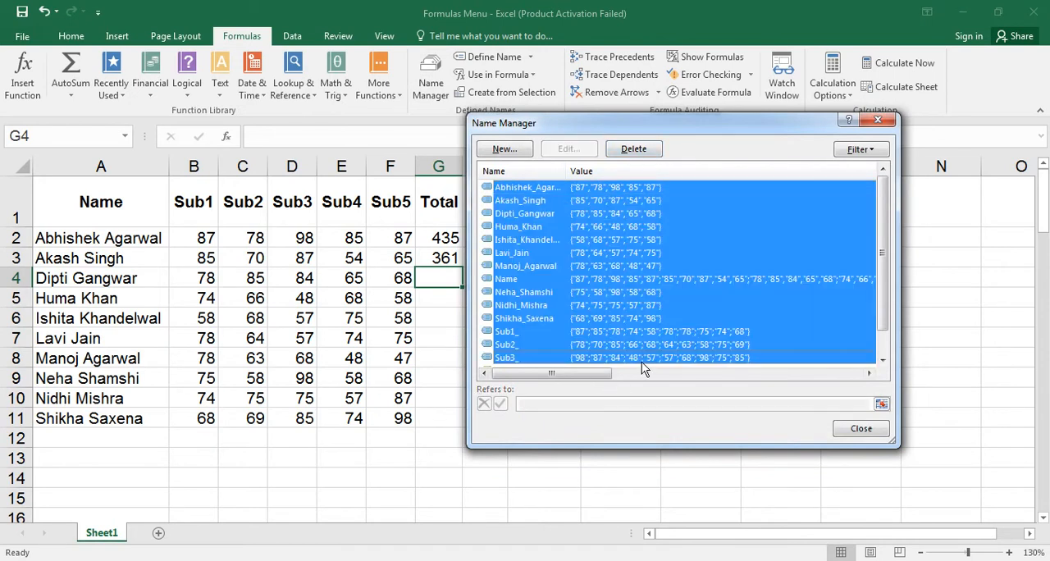
click(634, 148)
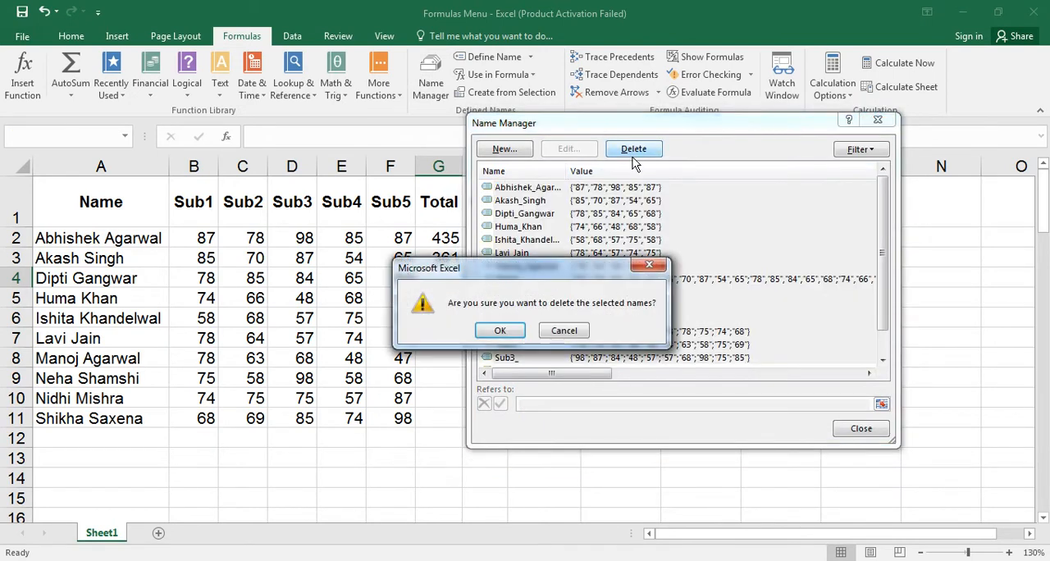
click(499, 331)
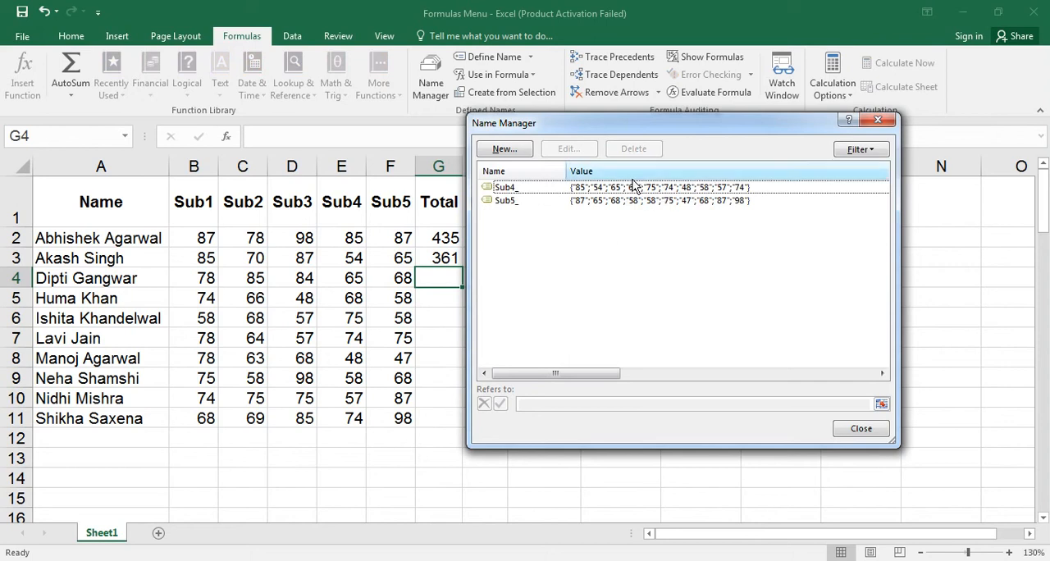
Delete the defined names Sub4_ and Sub5_ and close the Name Manager.
click(635, 187)
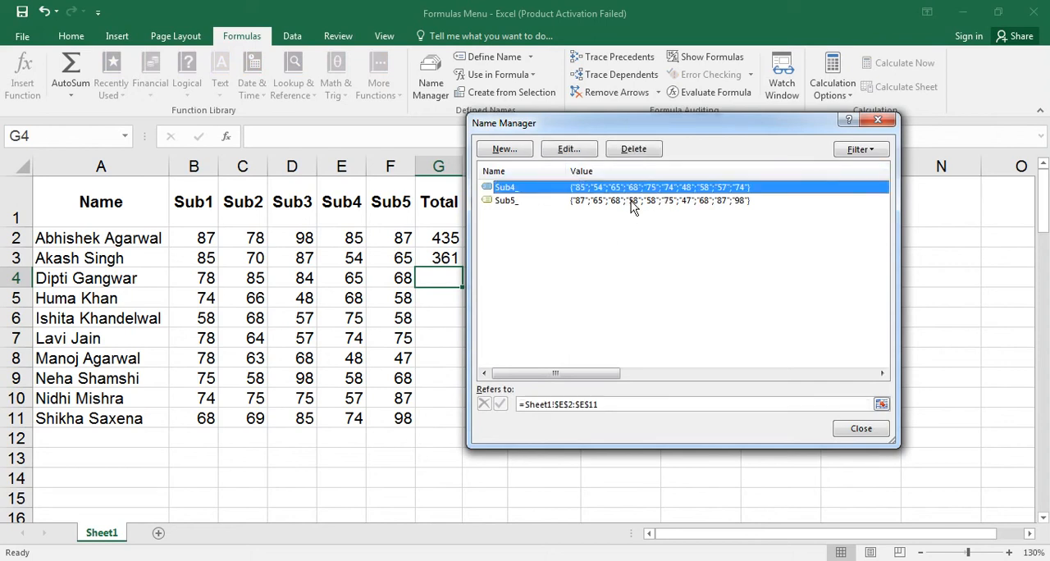
shift+click(632, 201)
click(634, 150)
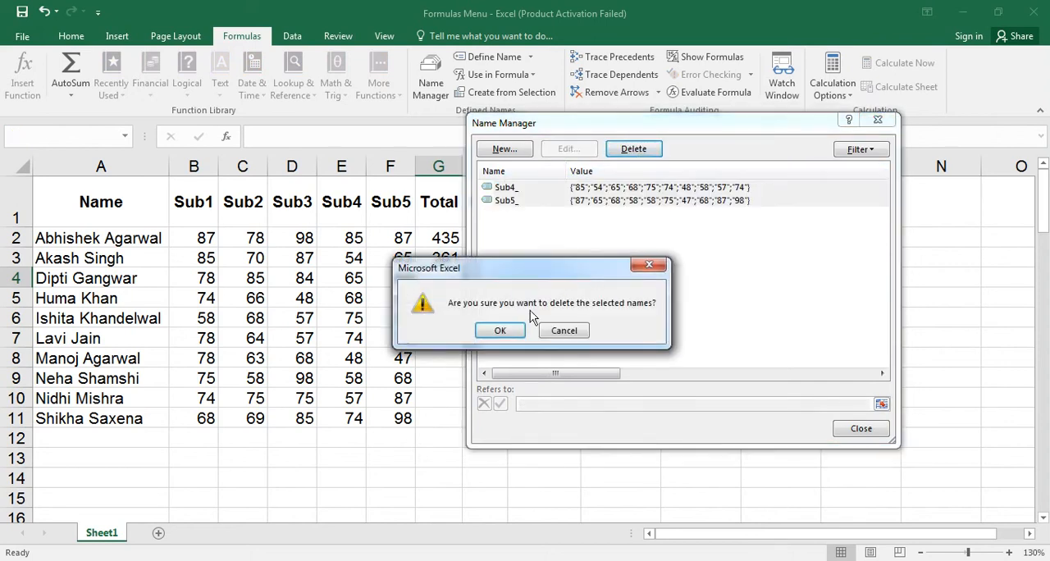
click(506, 329)
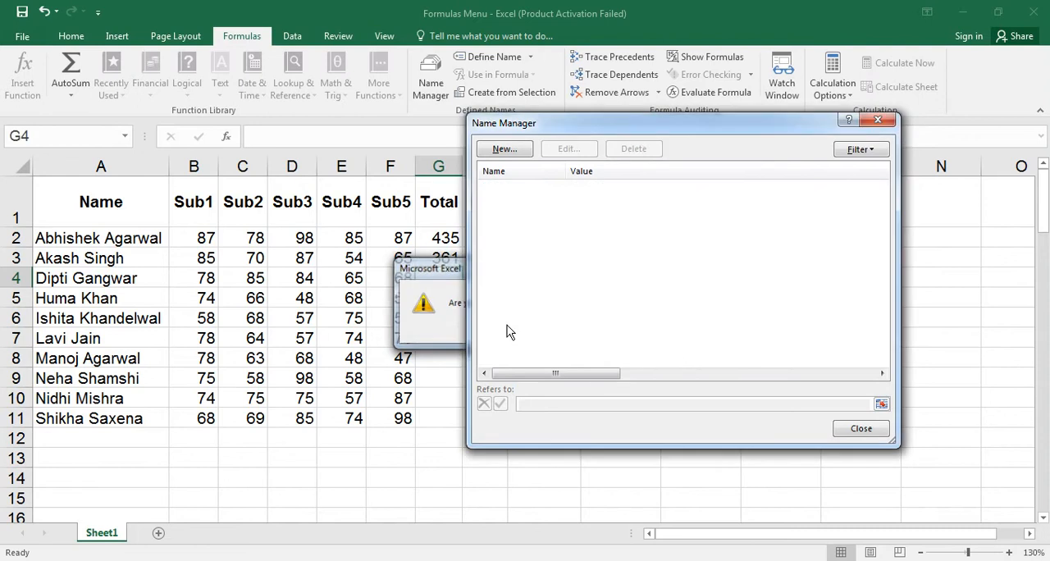
click(879, 122)
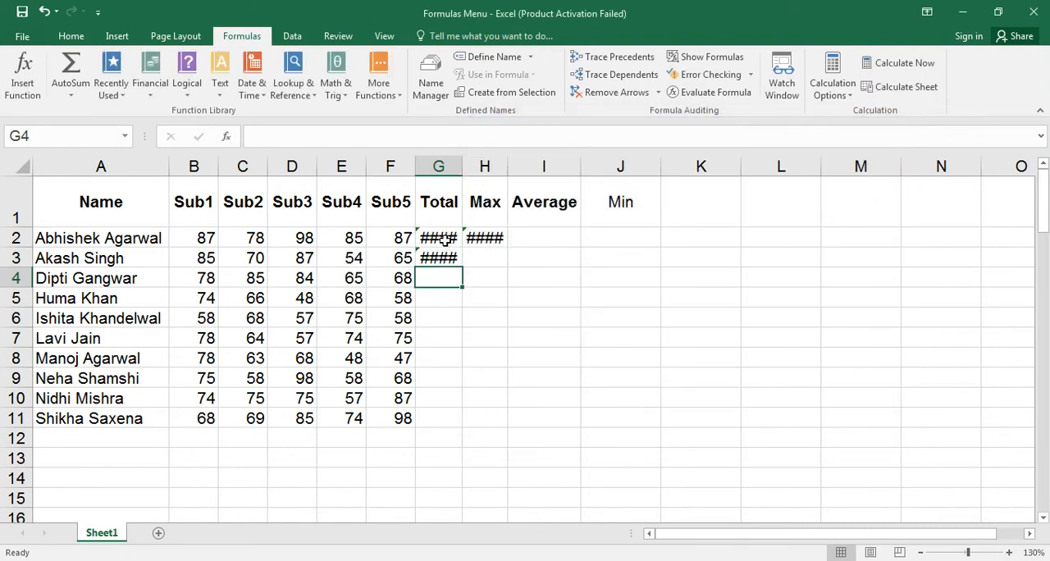
Replace the formula in G2 with =SUM(B2:F2).
click(443, 239)
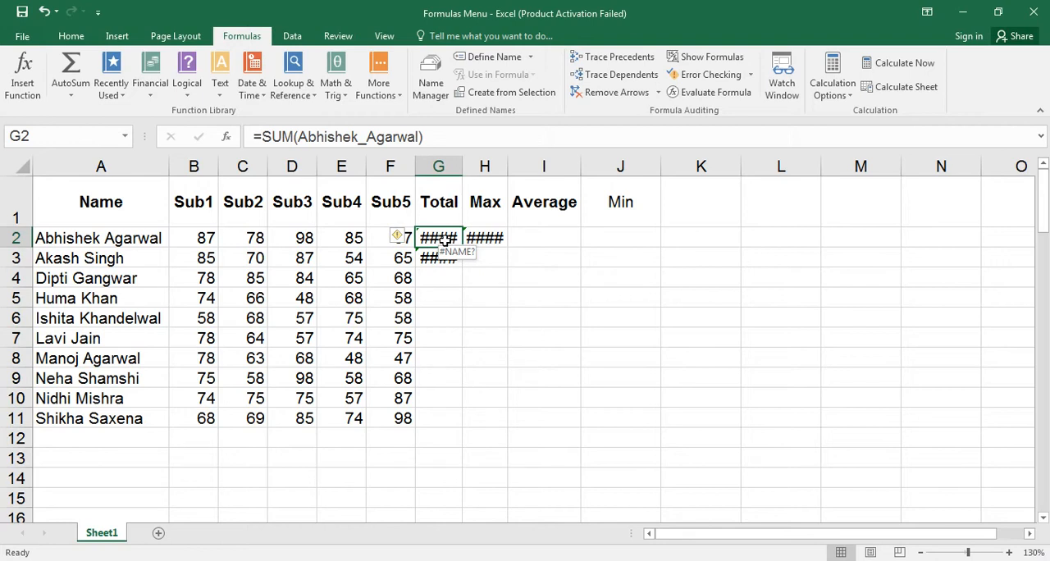
text(=su)
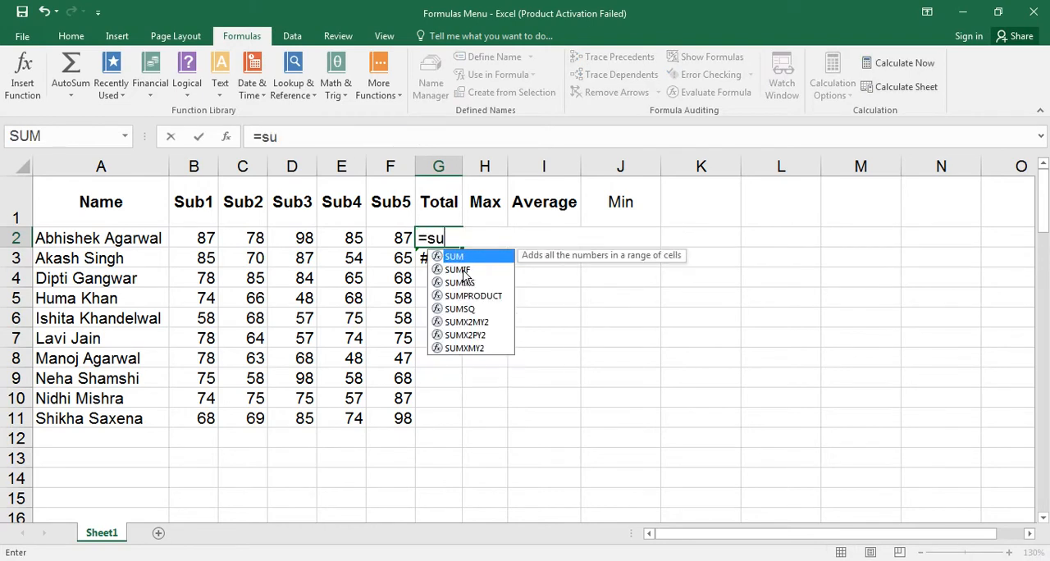
key(Tab)
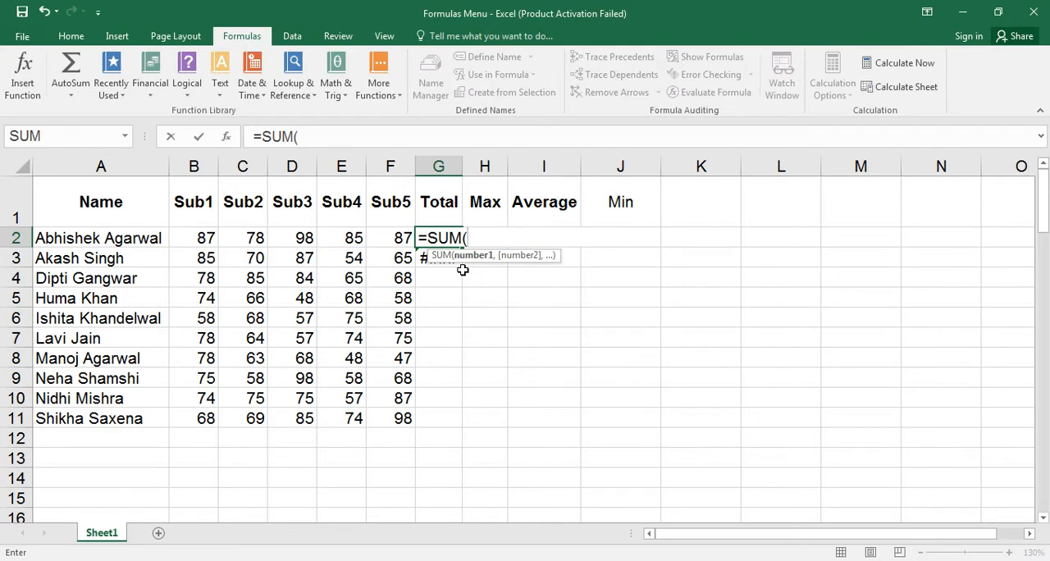
text(b2:)
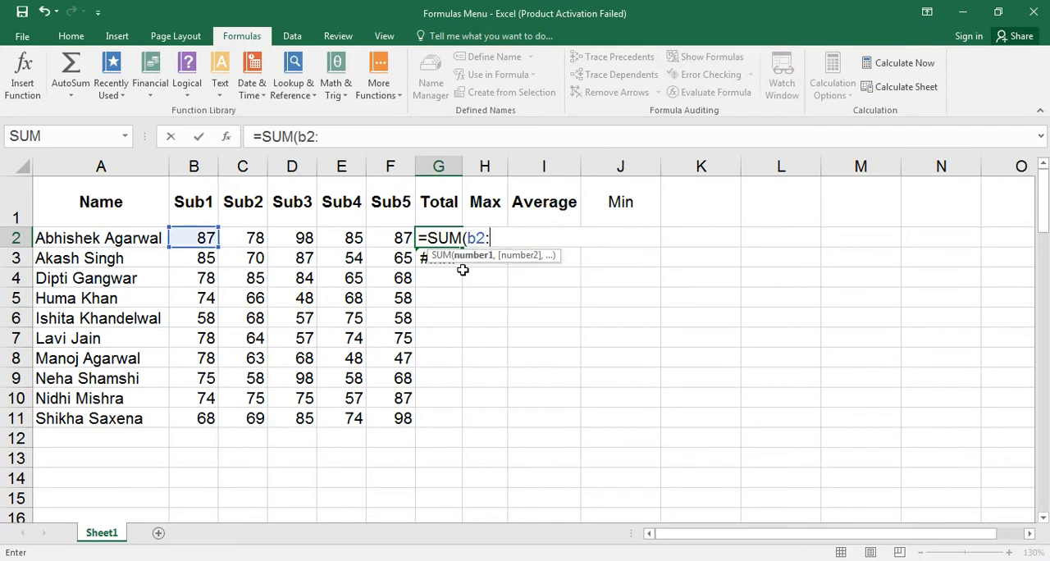
text(f2))
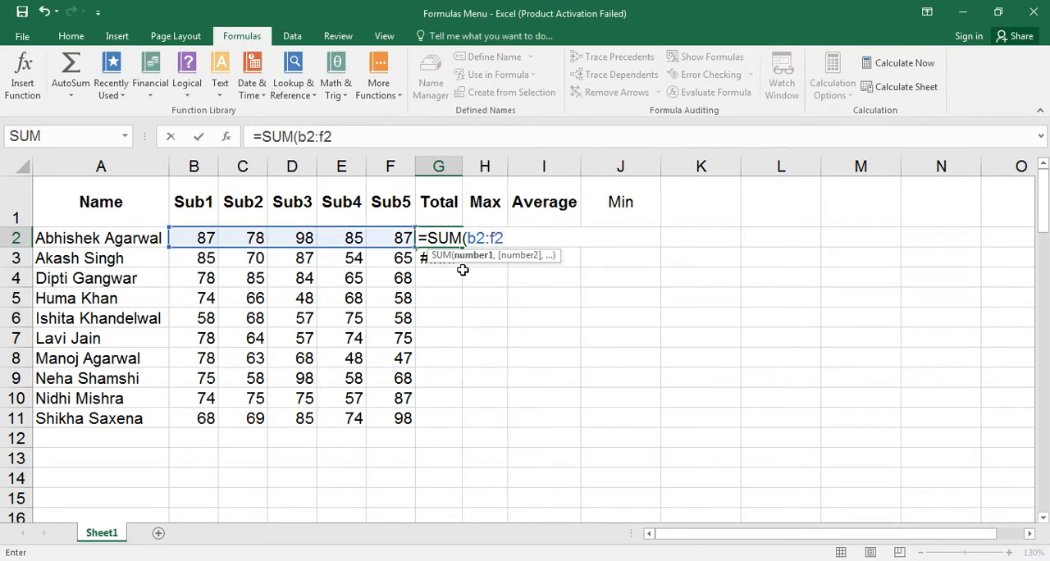
key(Return)
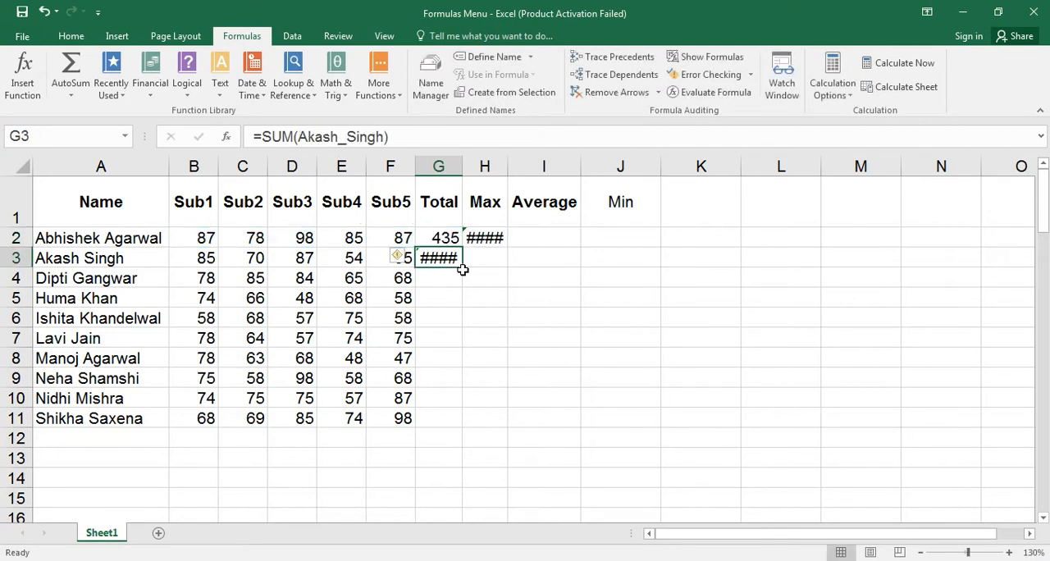
Clear the broken MAX formula from H2.
key(Up)
key(Right)
key(Delete)
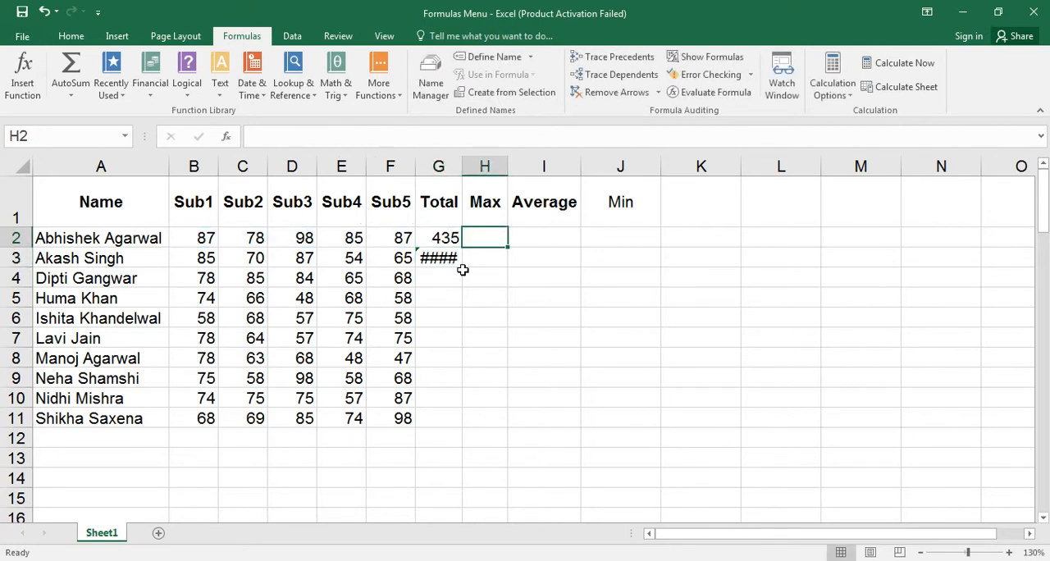
Replace the formula in G3 with =SUM(B3,C3,D3,F3), listing the cells individually.
key(Left)
key(Down)
text(=su)
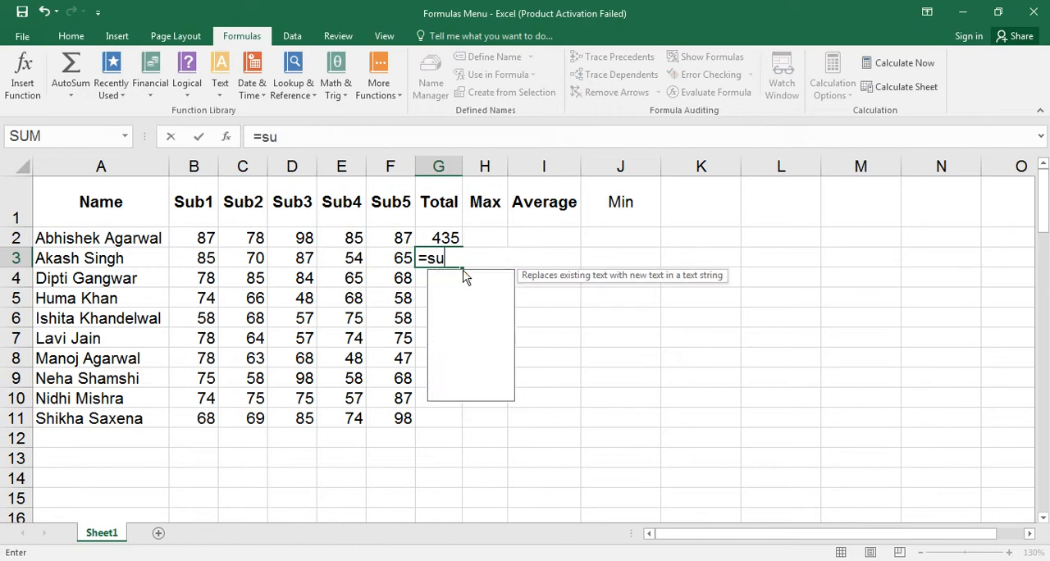
key(Tab)
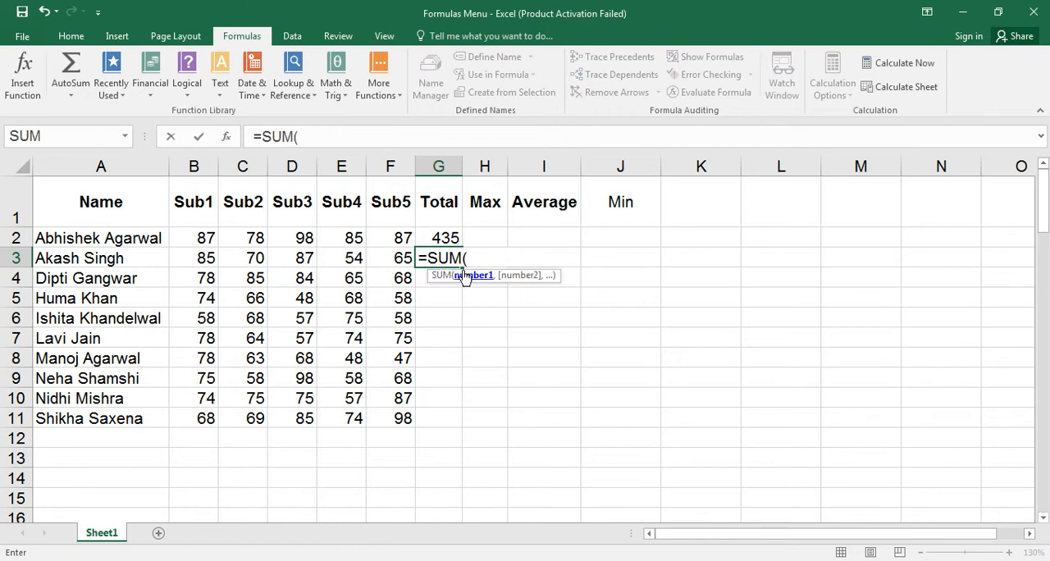
text(b3,)
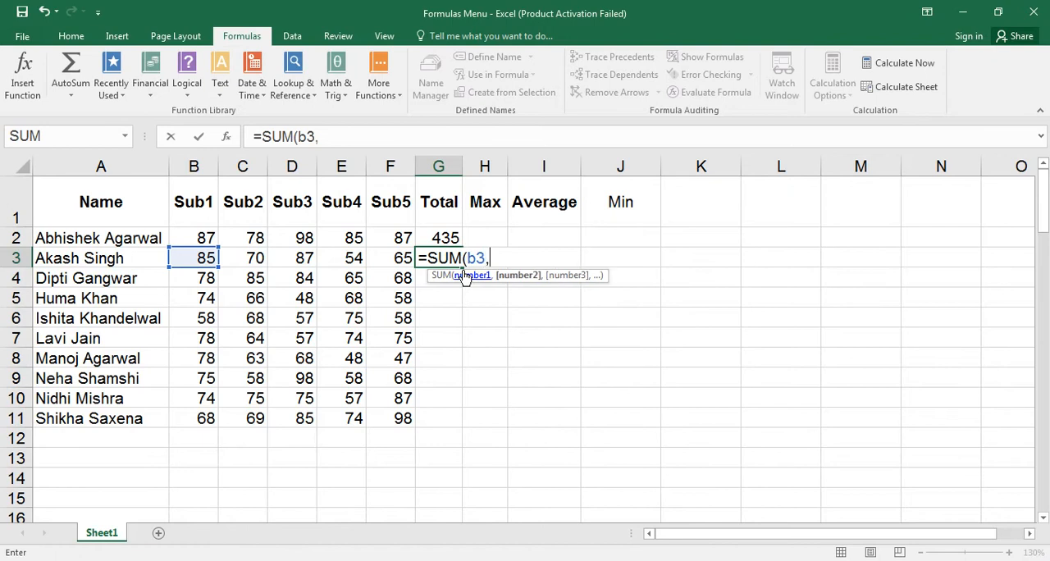
text(c3,d3)
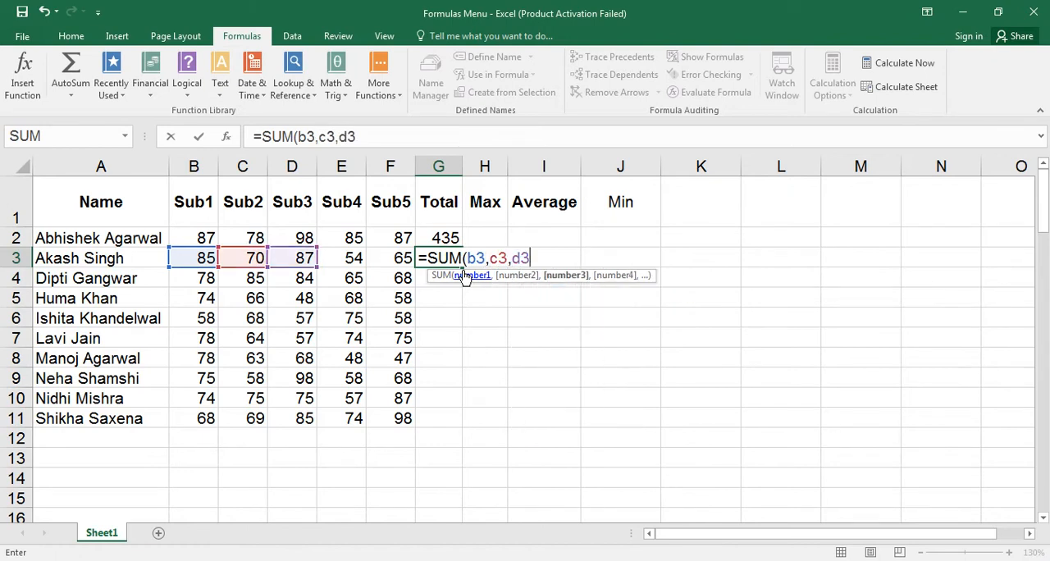
text(,f)
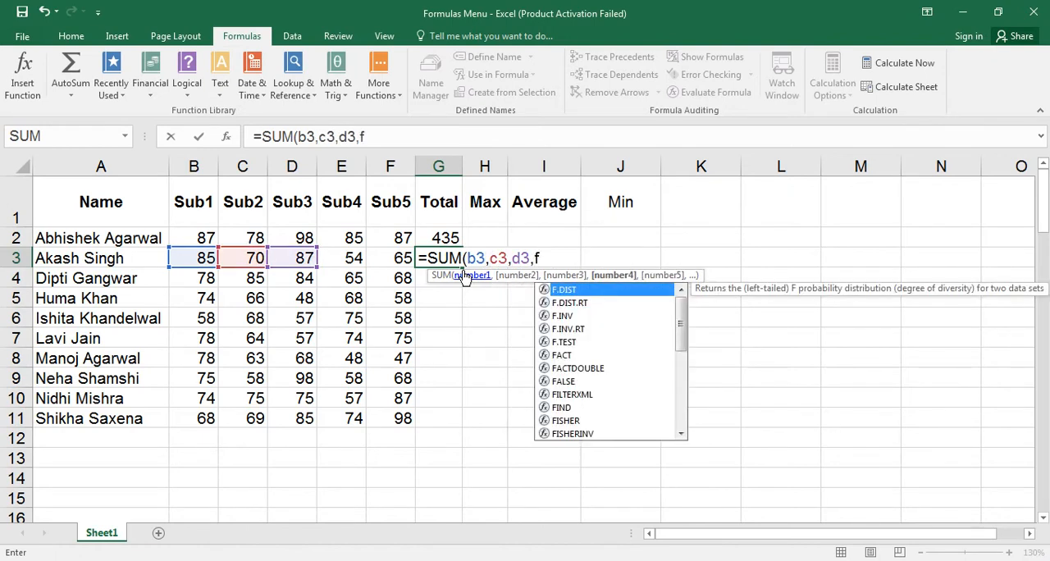
text(3))
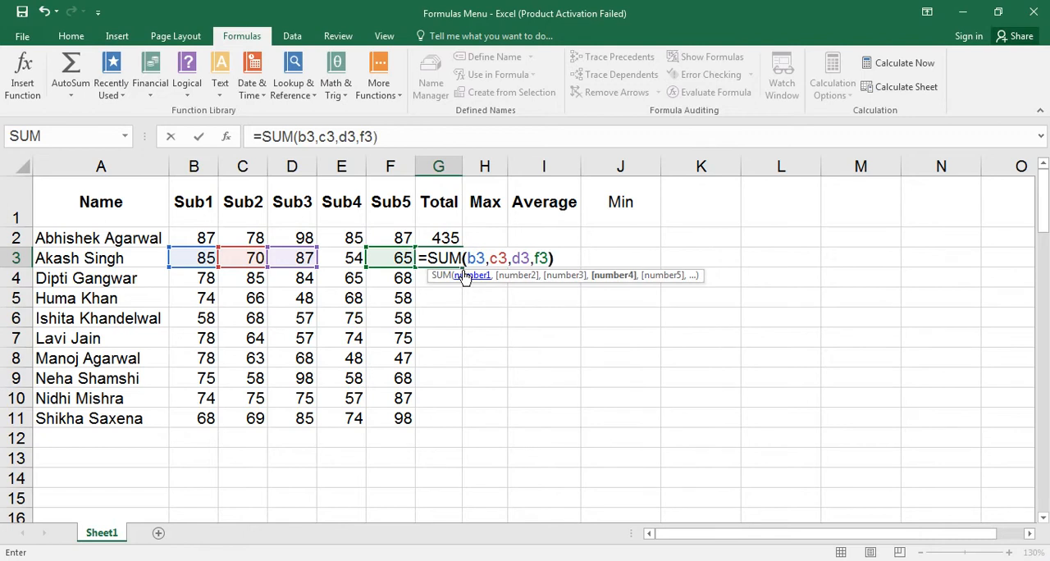
key(Return)
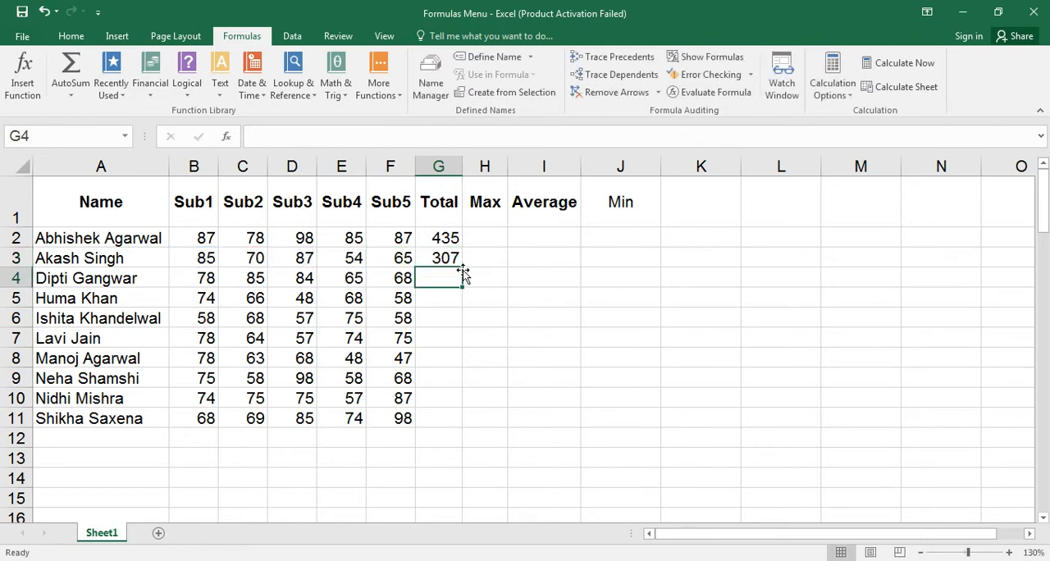
Enter the formula =SUM(B4,C4,D4,E5,F4) in G4, deliberately mixing in a cell from row 5.
text(=sum)
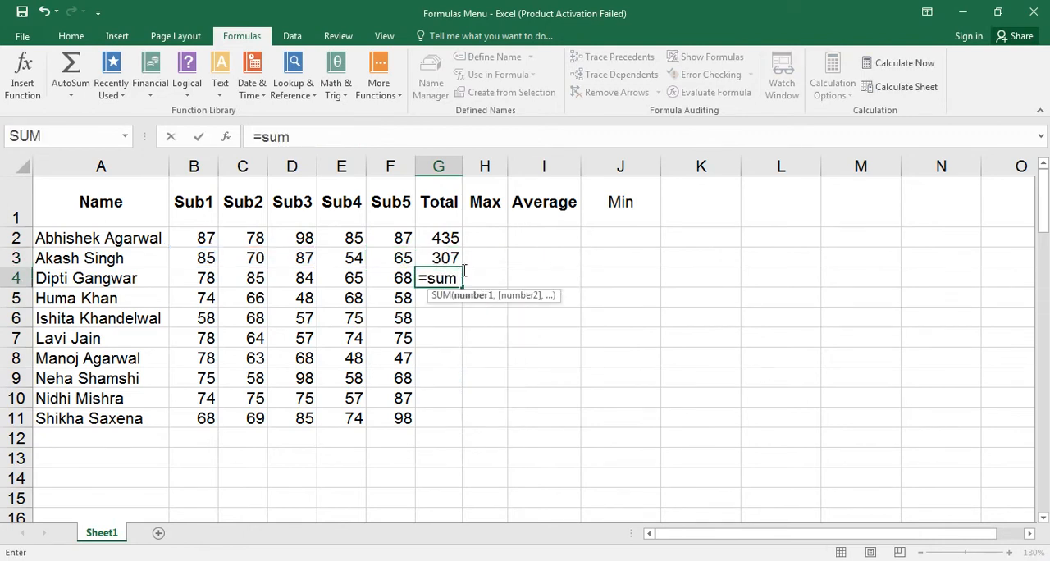
text(b)
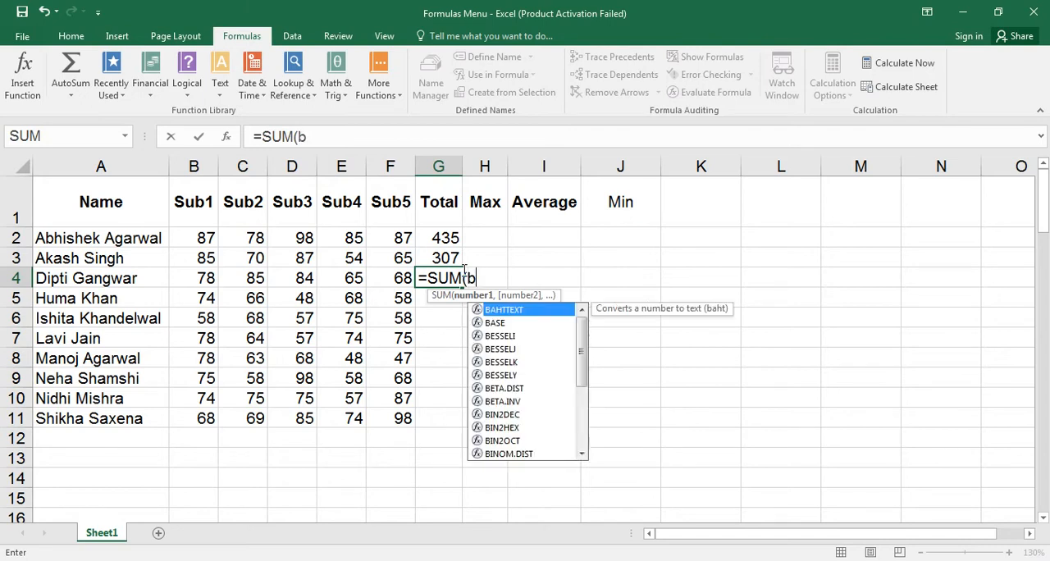
text(4,)
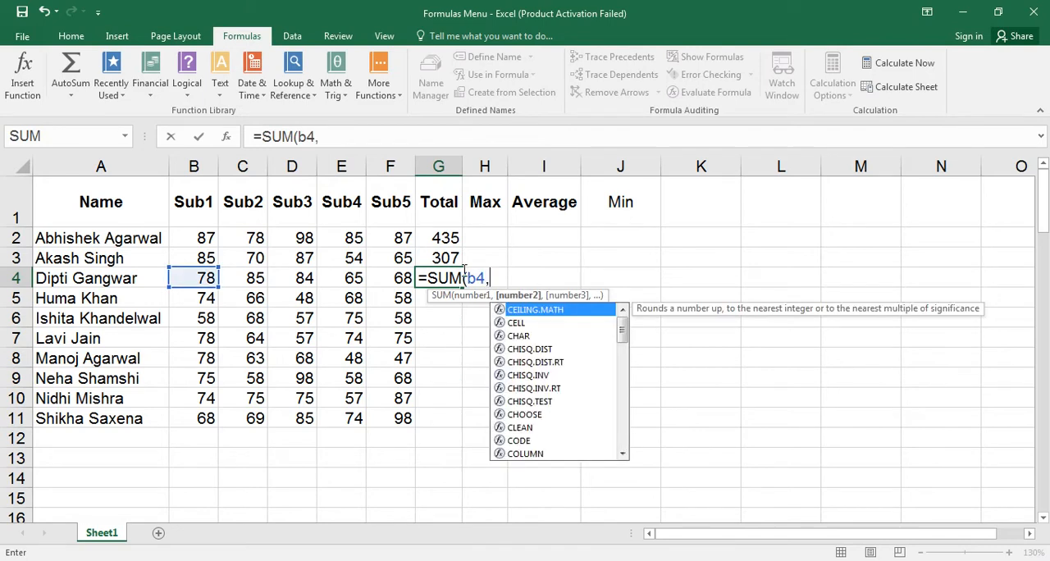
text(c4,)
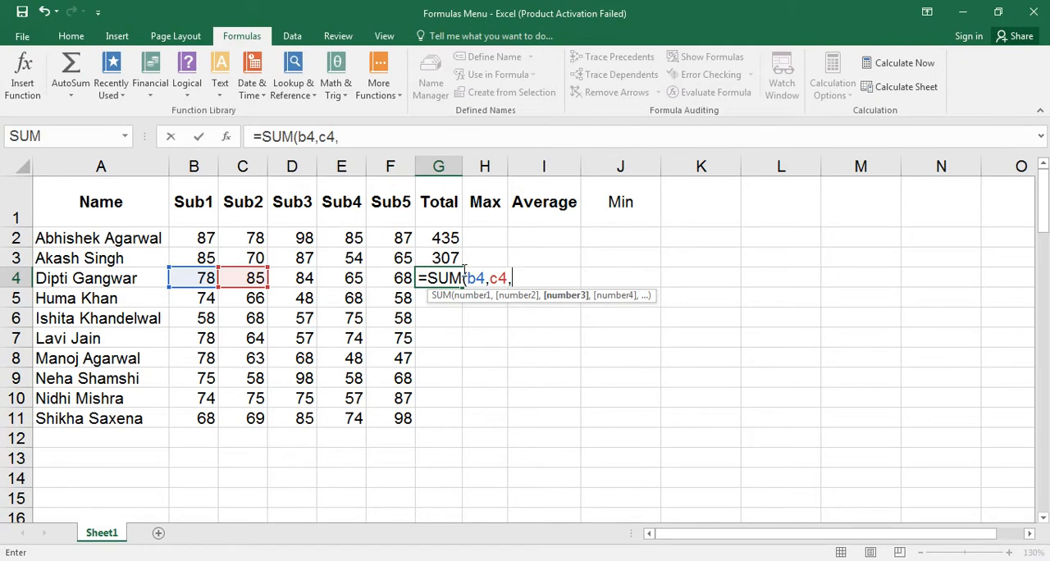
text(d4,e)
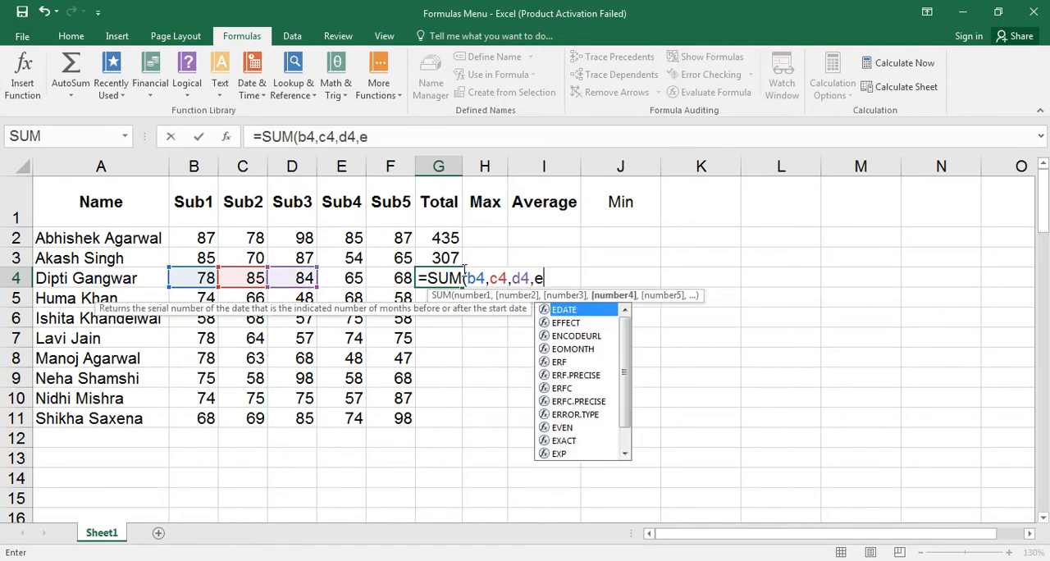
text(5)
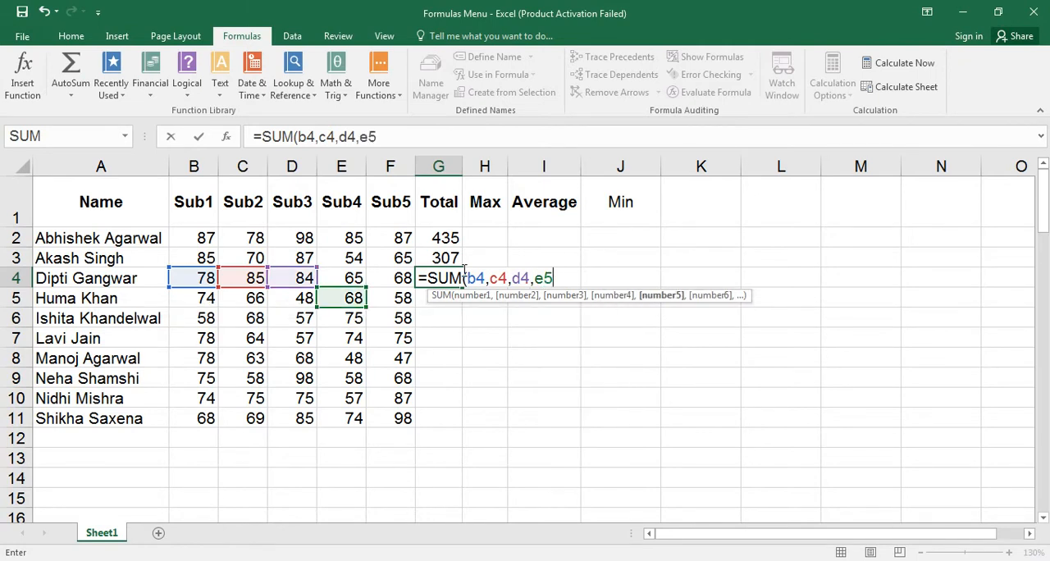
text(,f5)
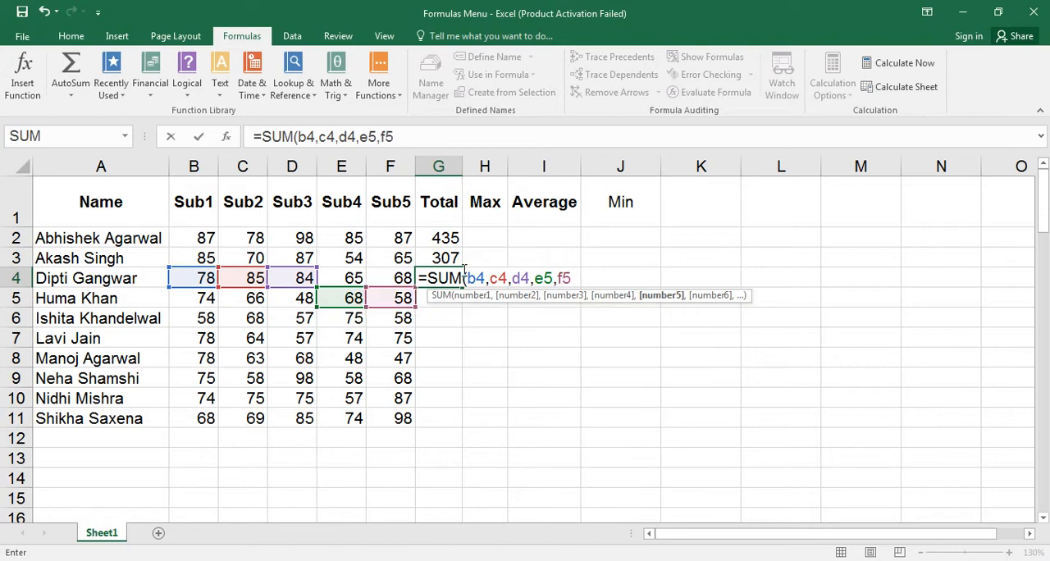
key(BackSpace)
text(4))
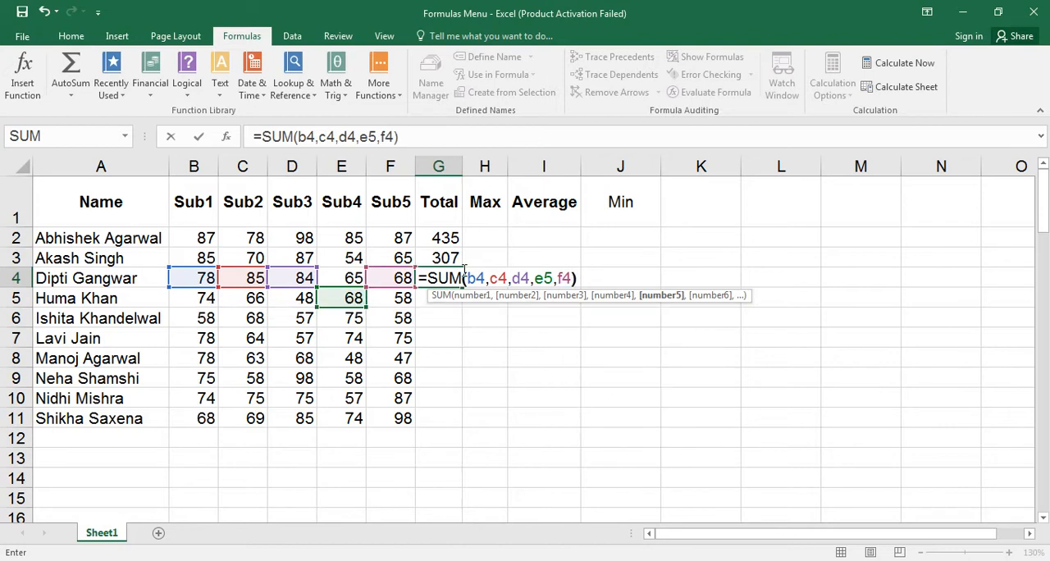
key(Return)
text(=sum)
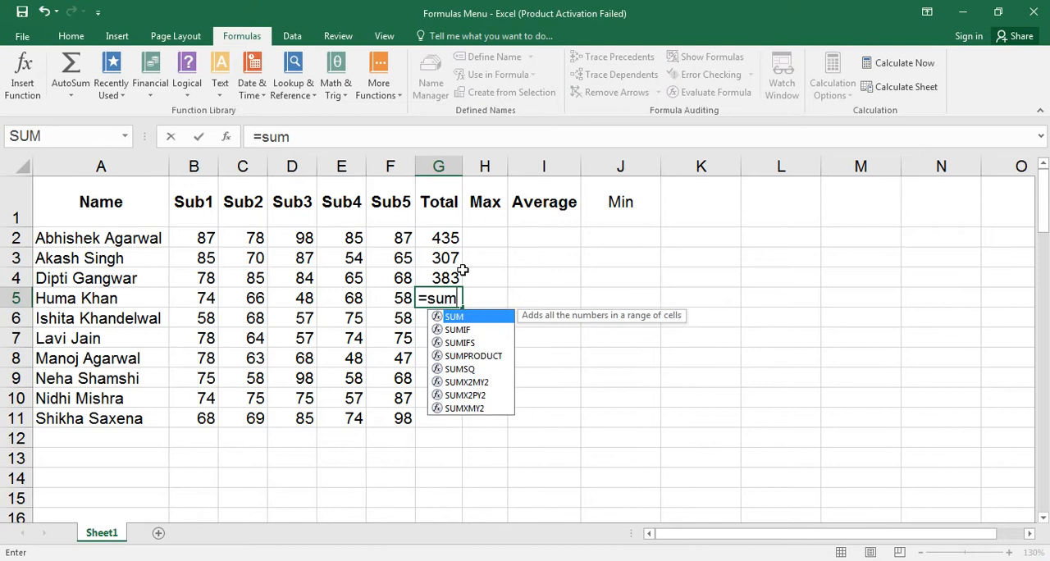
key(Tab)
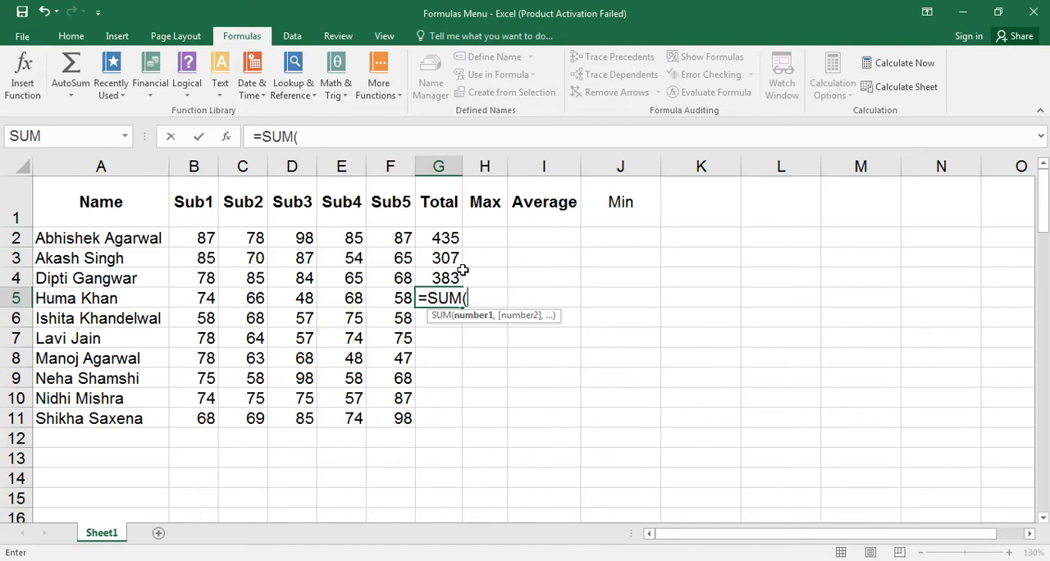
text(b)
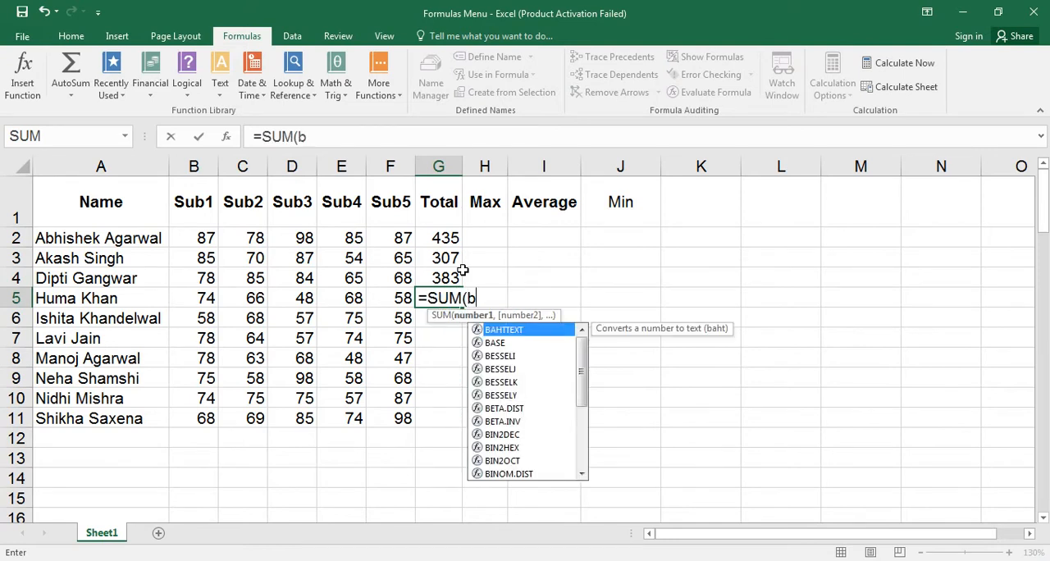
key(Escape)
key(Escape)
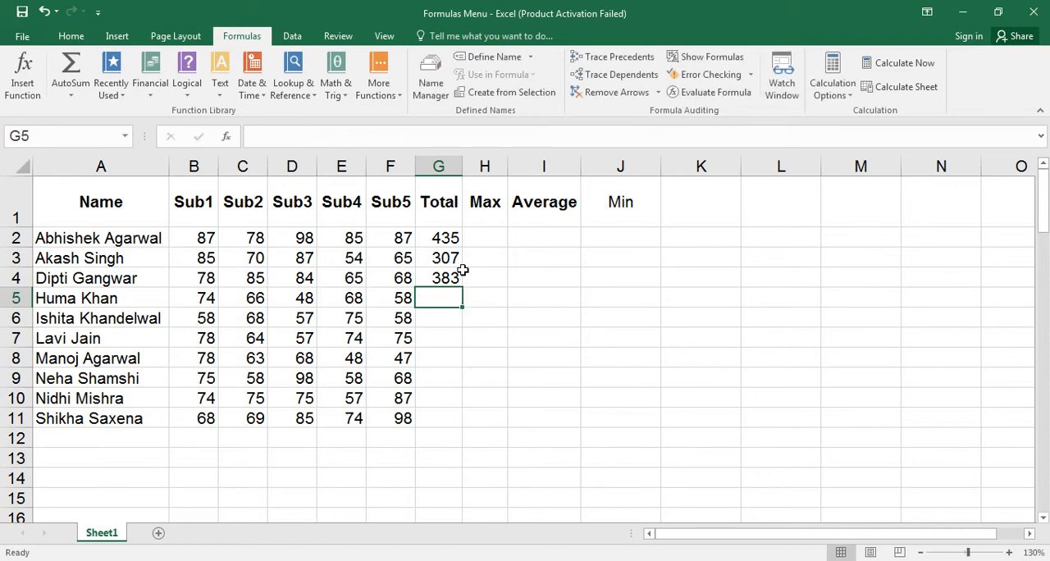
key(Up)
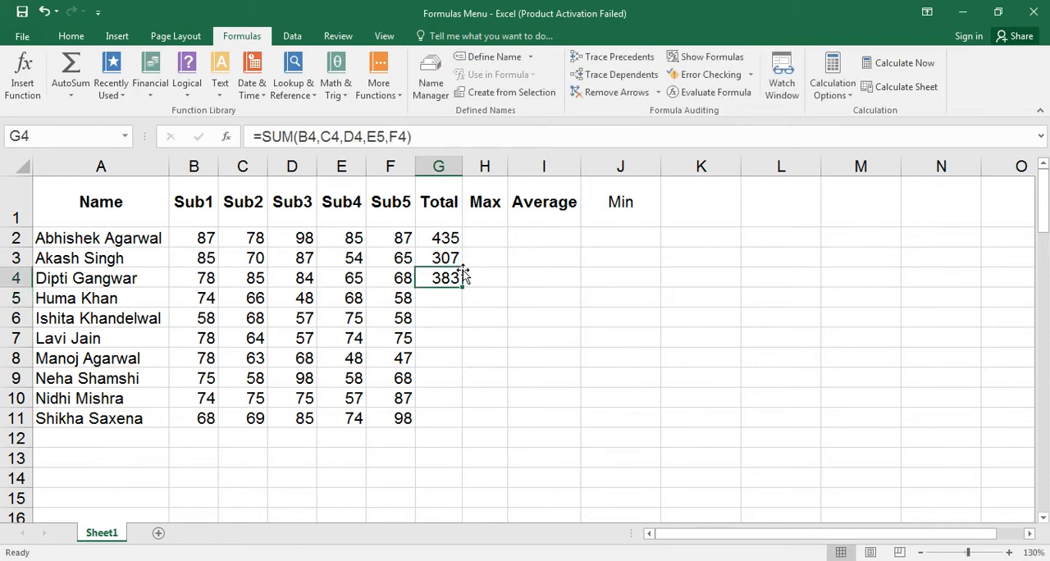
key(Down)
Enter the formula =SUM(B5,B3,C5,D5,E5,F5) in G5, including the extra cell B3.
text(=sum)
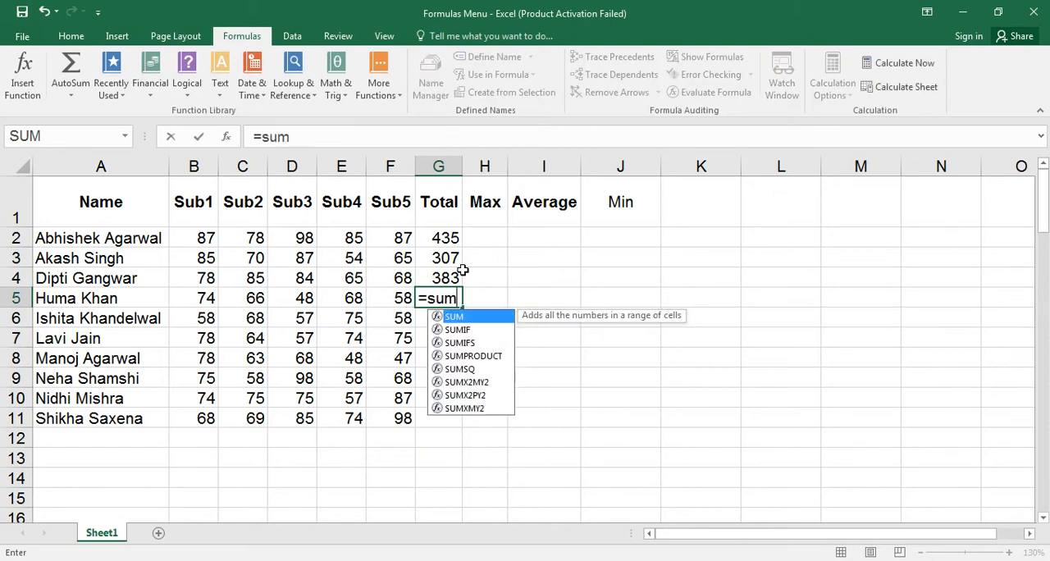
key(Tab)
text(b)
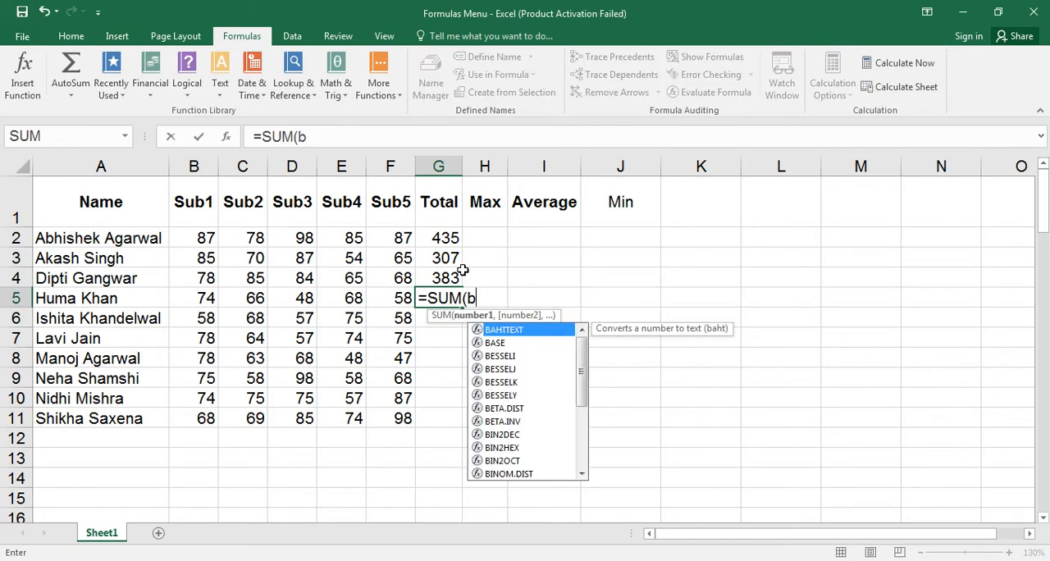
text(5,)
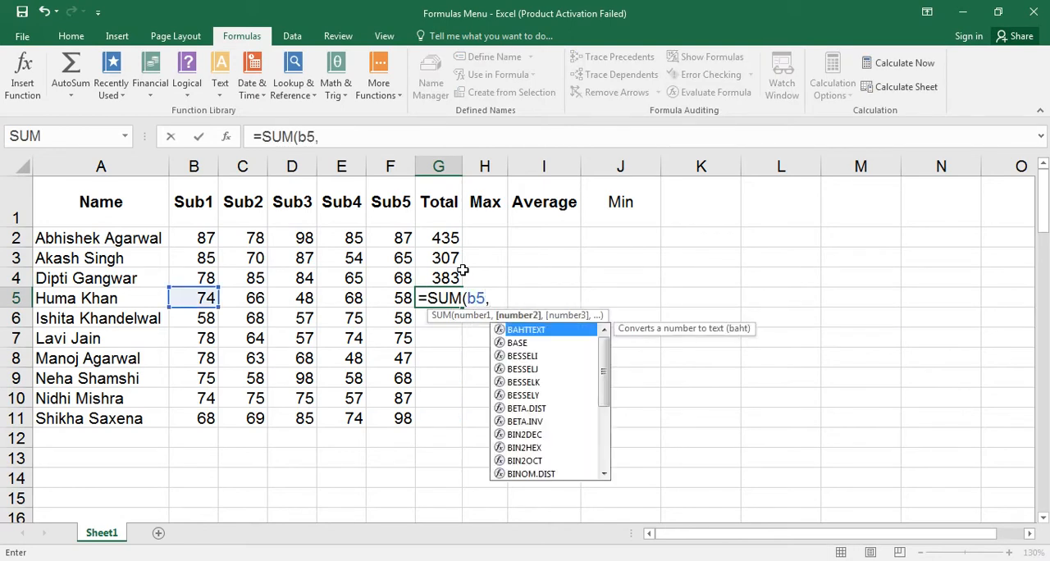
text(b3,)
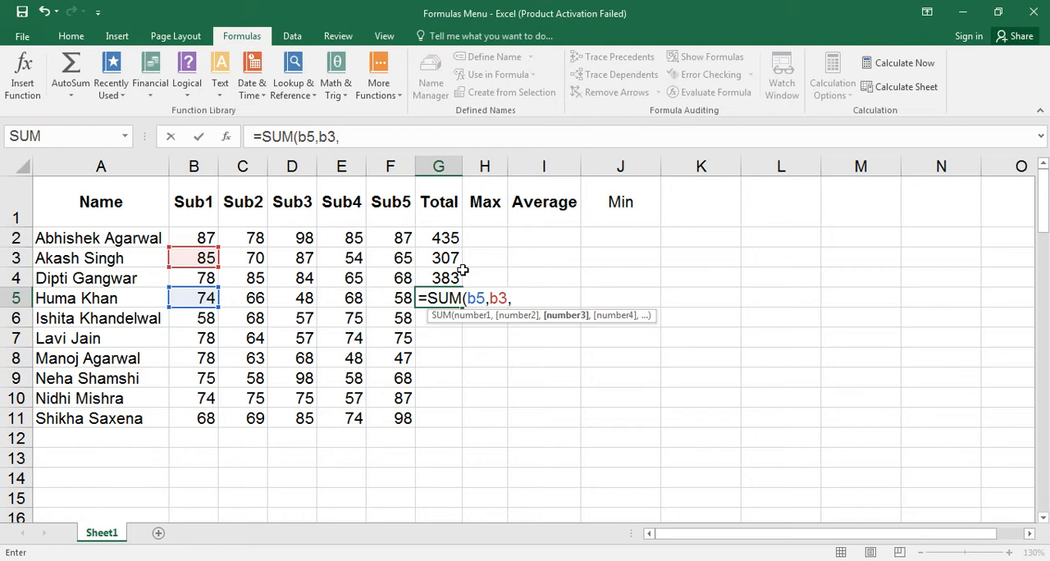
text(c5,)
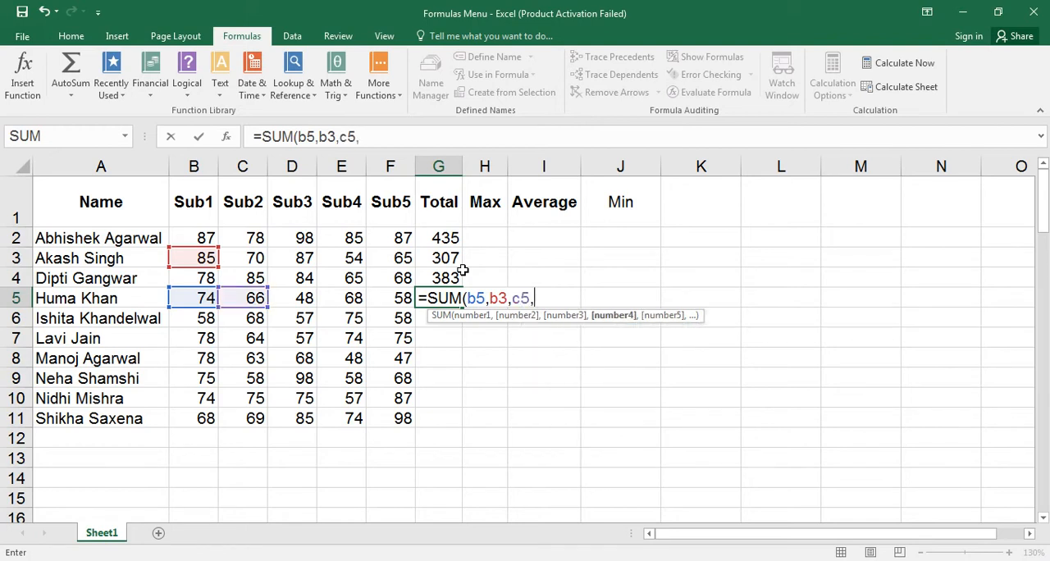
text(d5,e5)
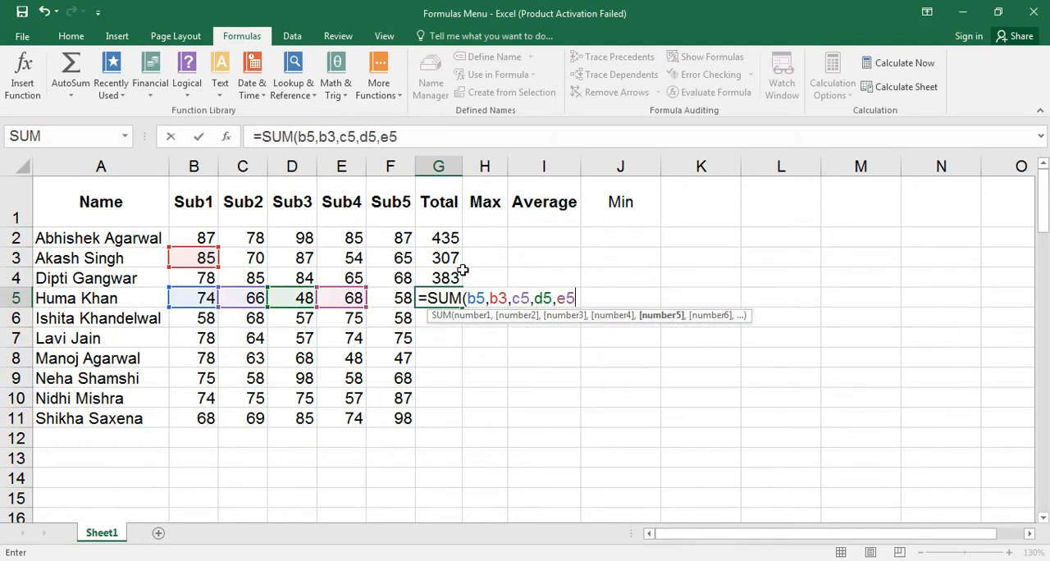
text(,f)
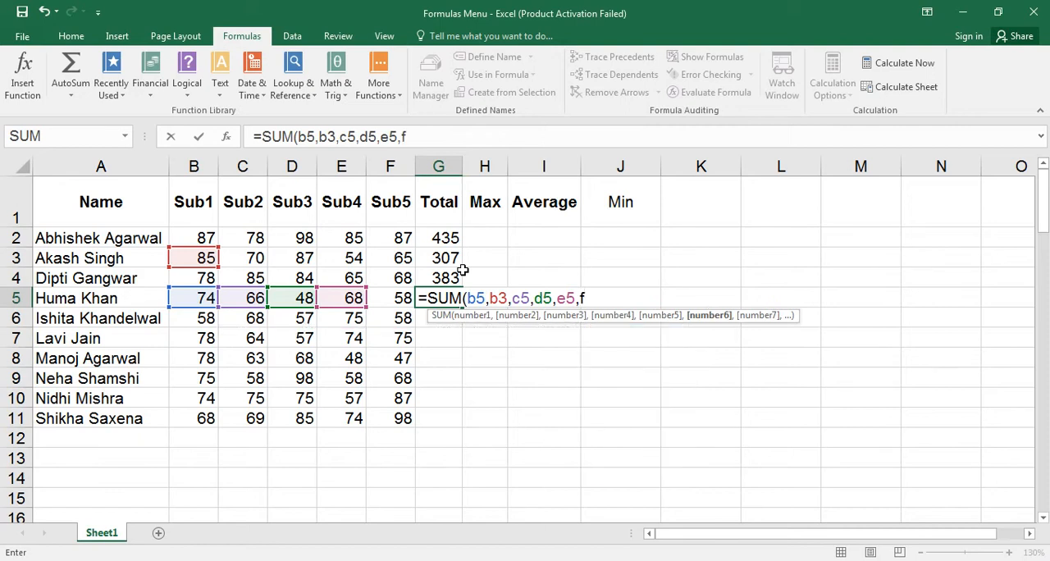
text(5))
key(Return)
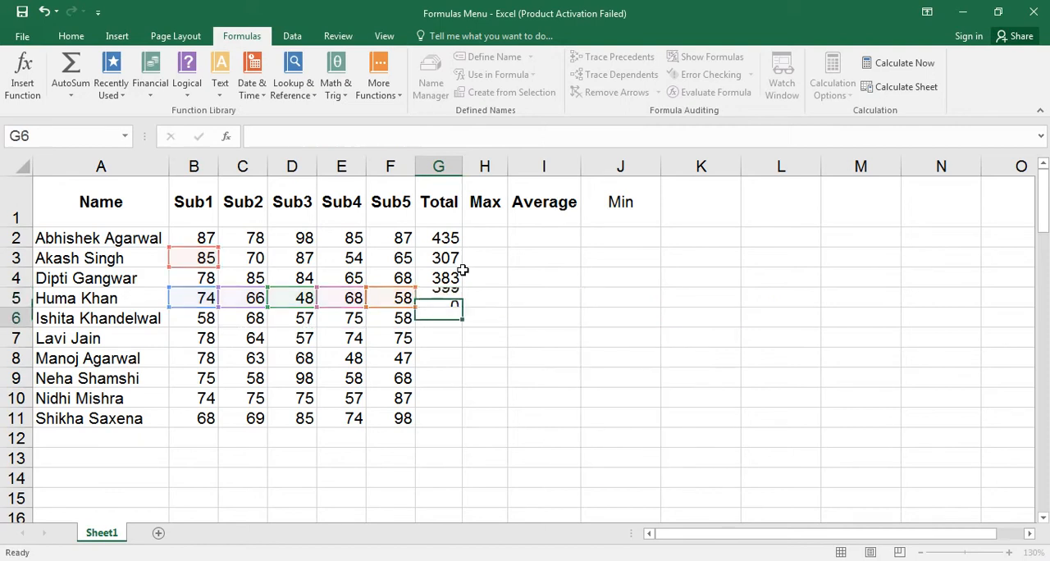
Enter the formula =SUM(B6,C4,D6,E6,F6) in G6, deliberately using C4 in place of C6.
text(=sum)
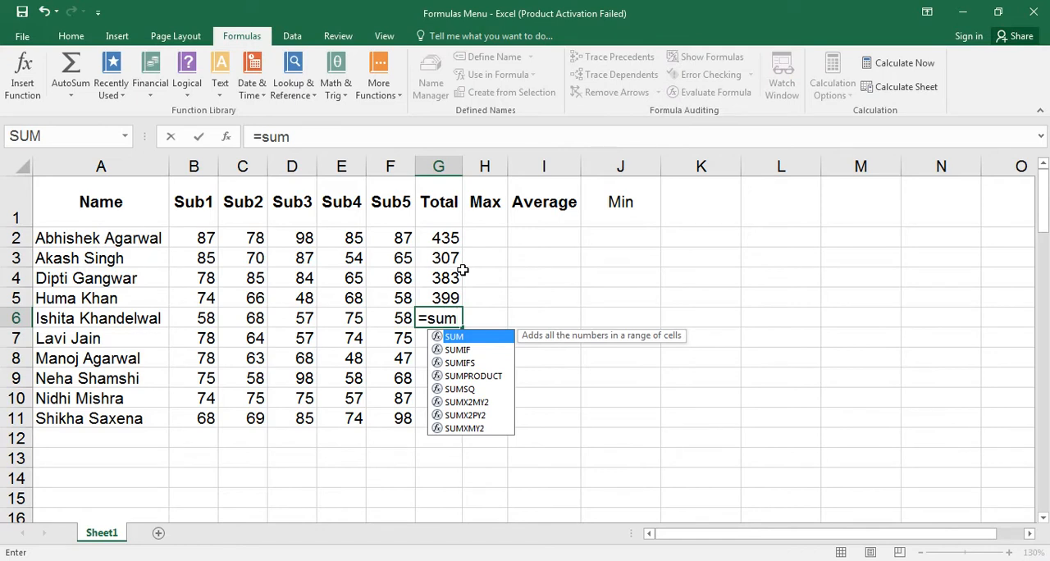
key(Tab)
text(b)
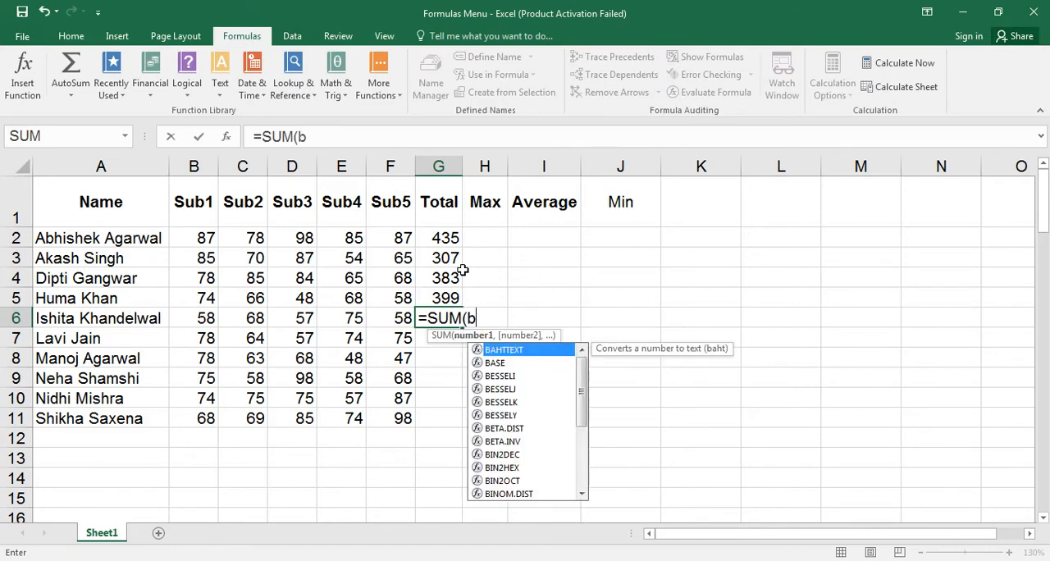
text(6,)
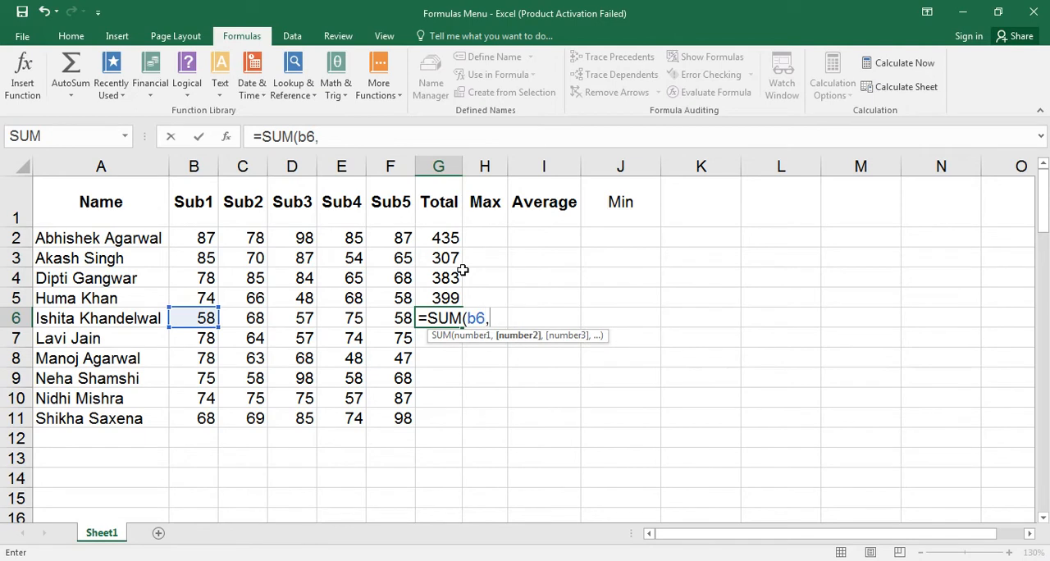
text(c4,)
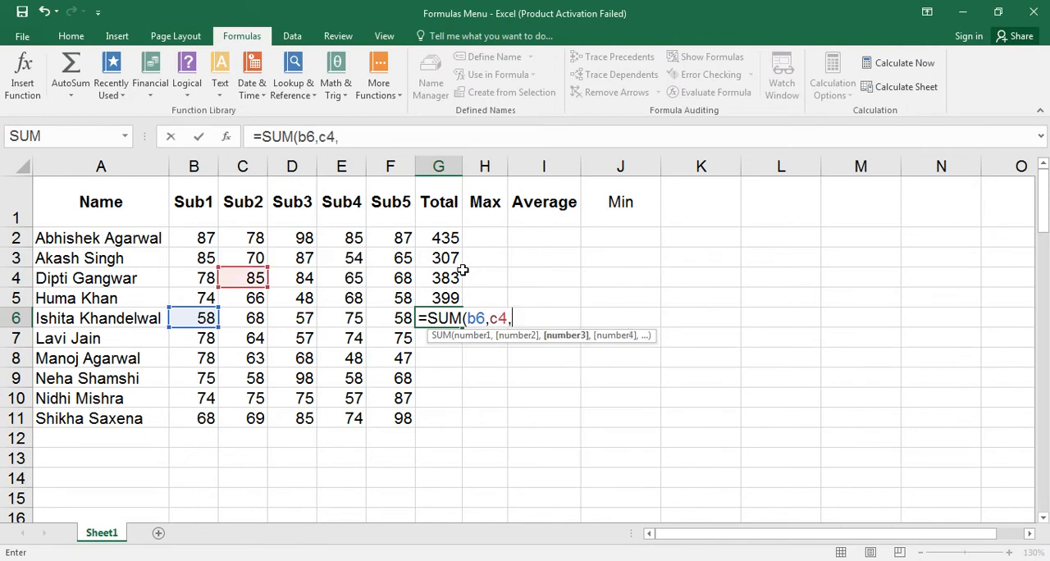
text(d6,e)
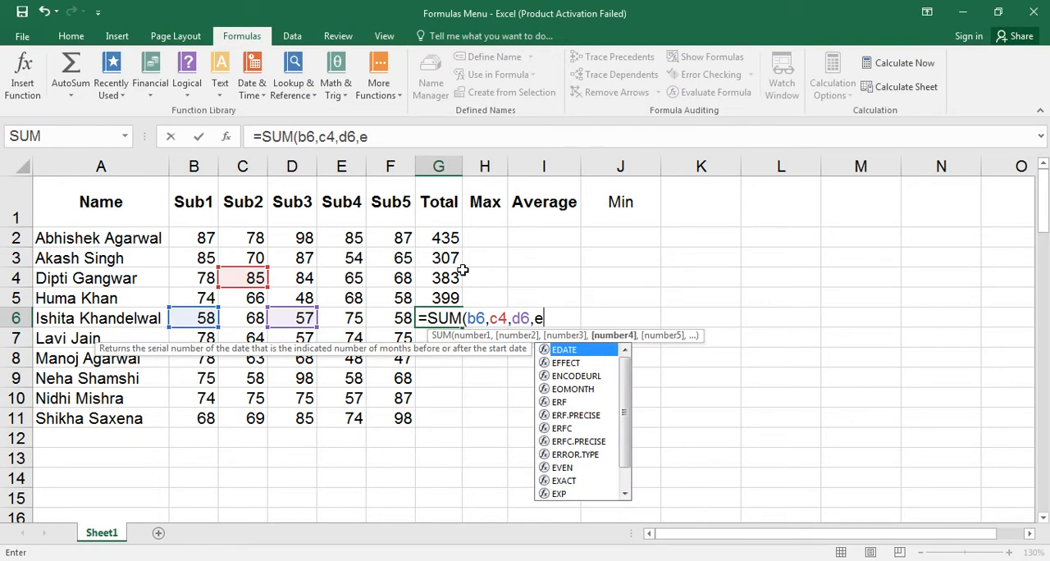
text(6,)
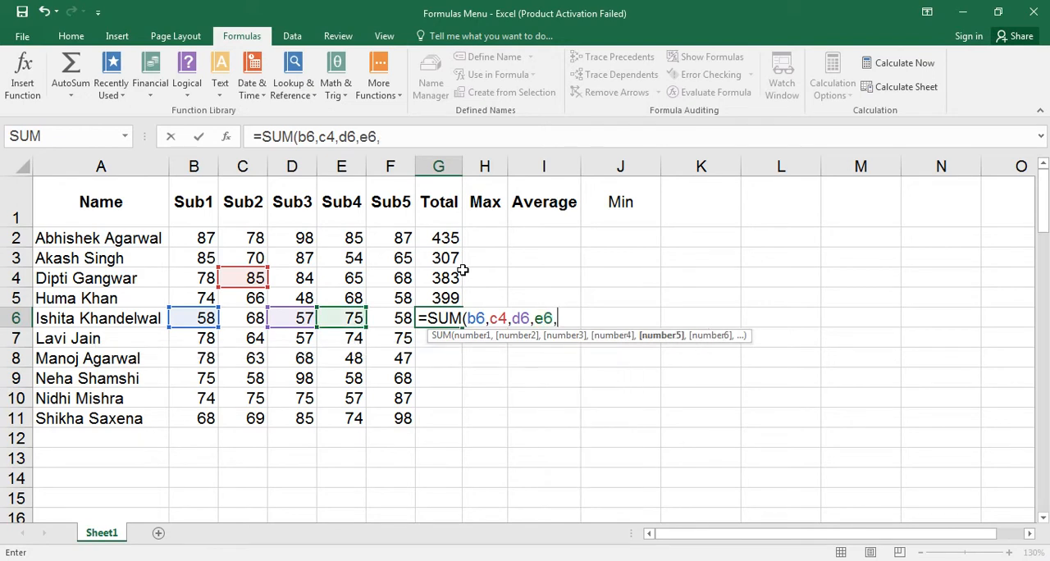
text(f6))
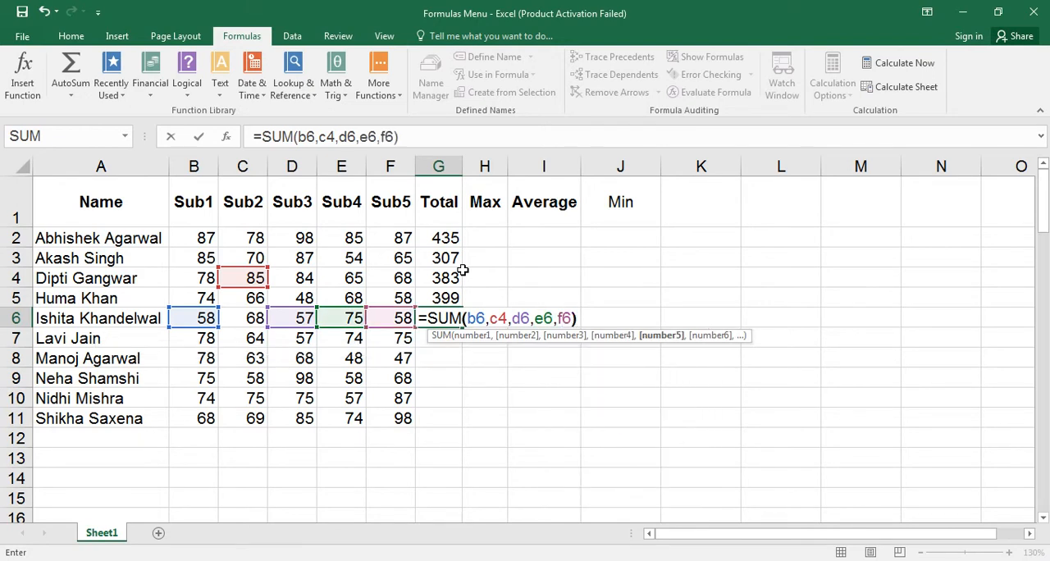
key(Return)
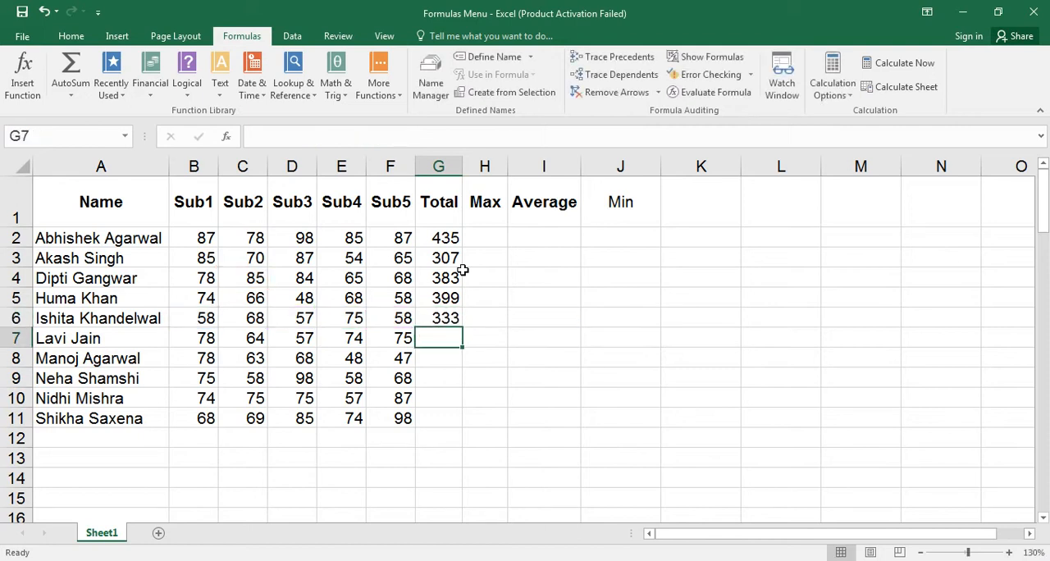
Clear the Sub5 mark in F7.
key(Left)
key(Delete)
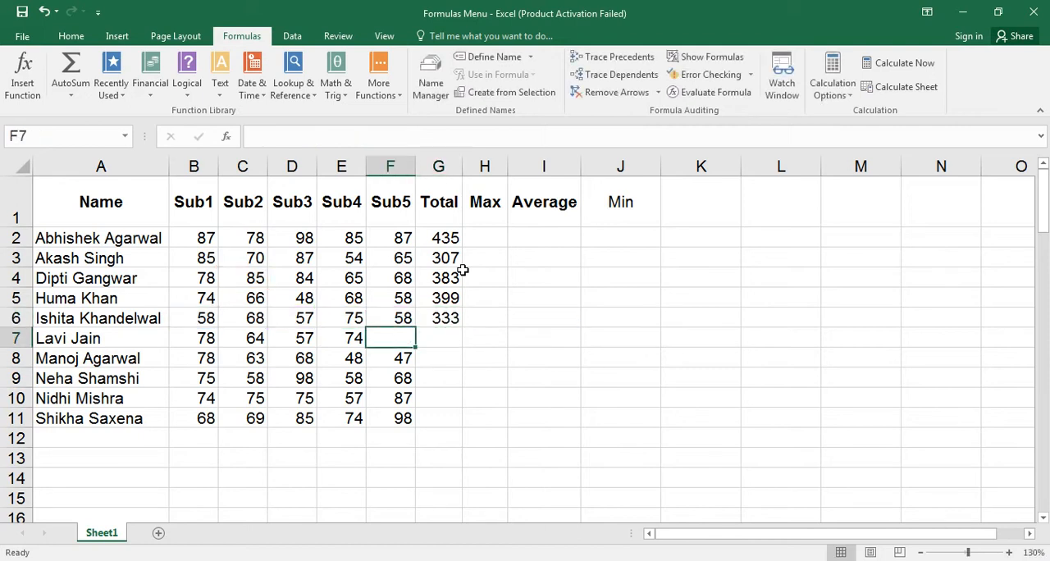
Enter the formula =SUM(B7,C7,D7,E7/F7) in G7, dividing the Sub4 mark by the empty Sub5 cell.
key(Right)
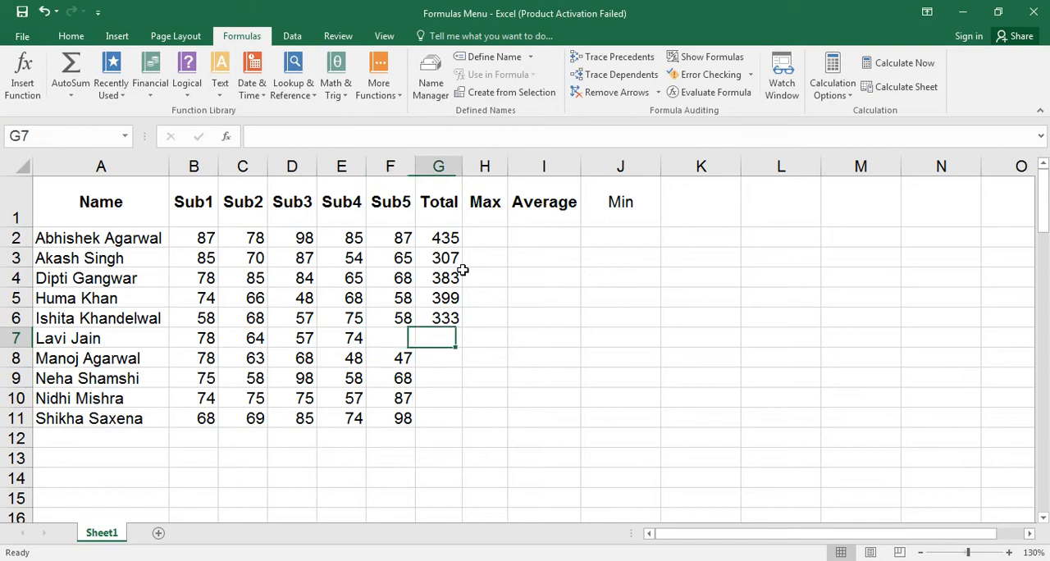
text(=sum)
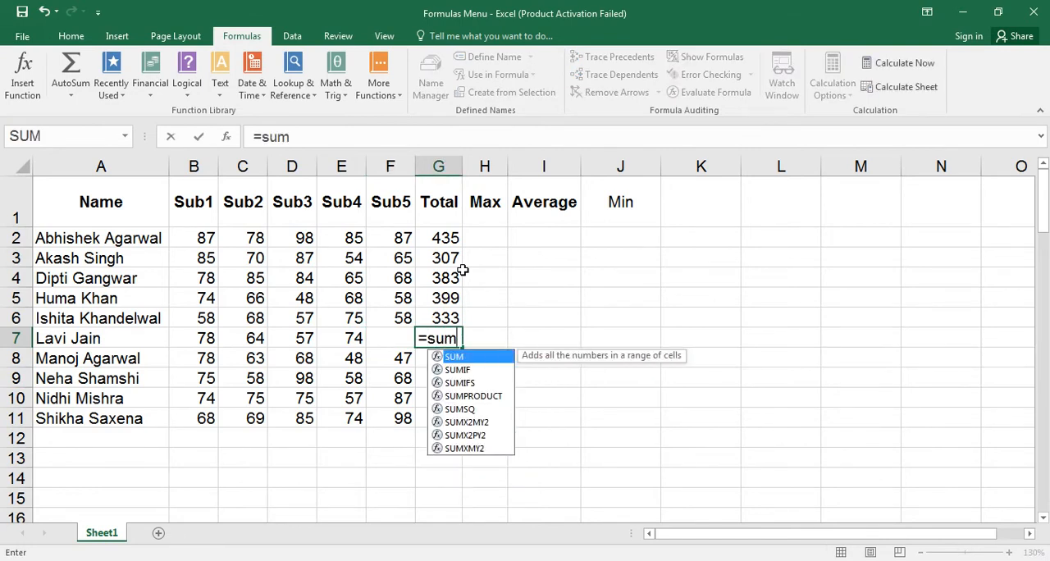
key(Tab)
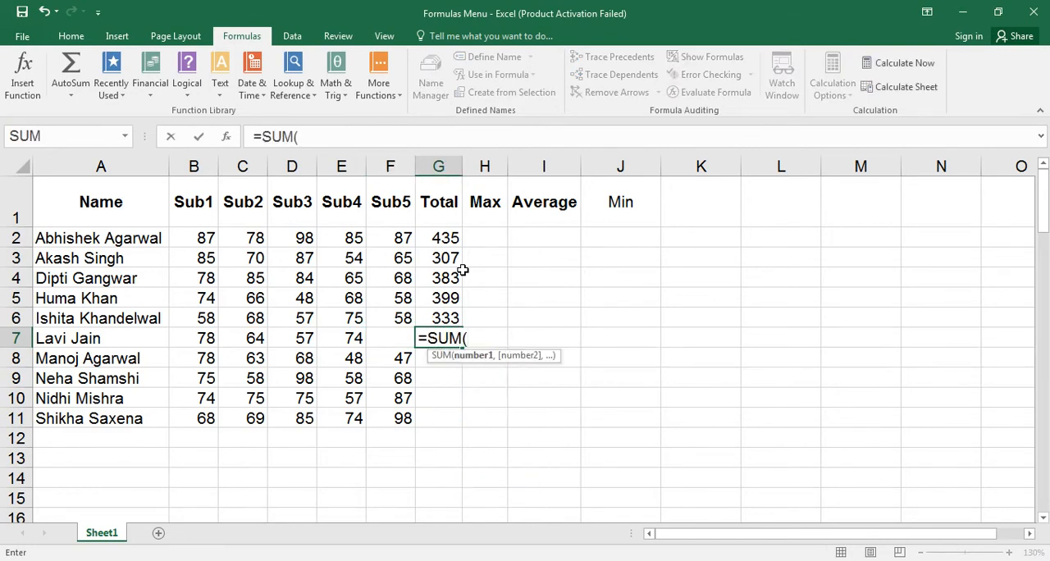
text(b)
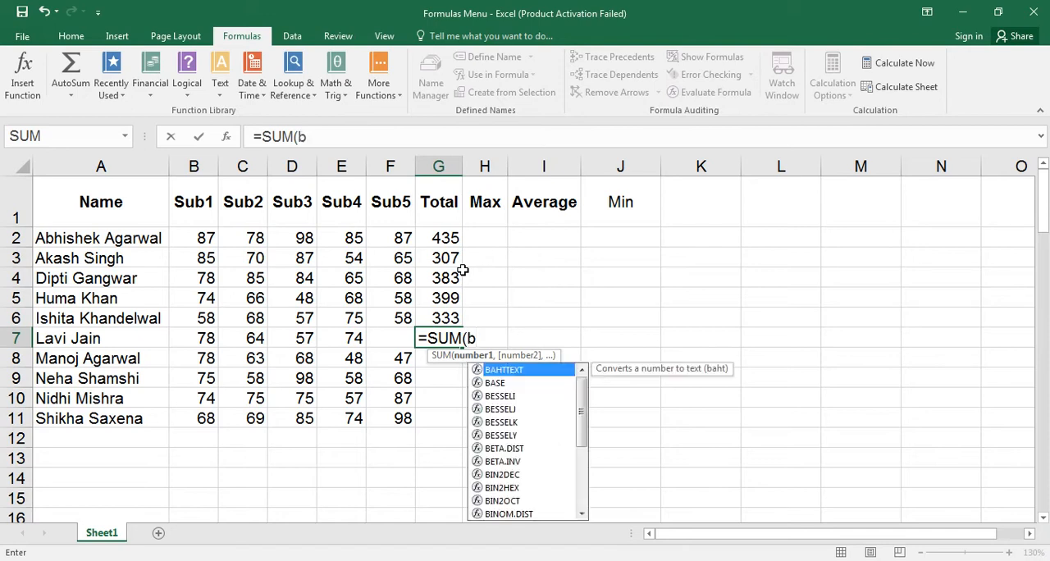
key(Escape)
text(7)
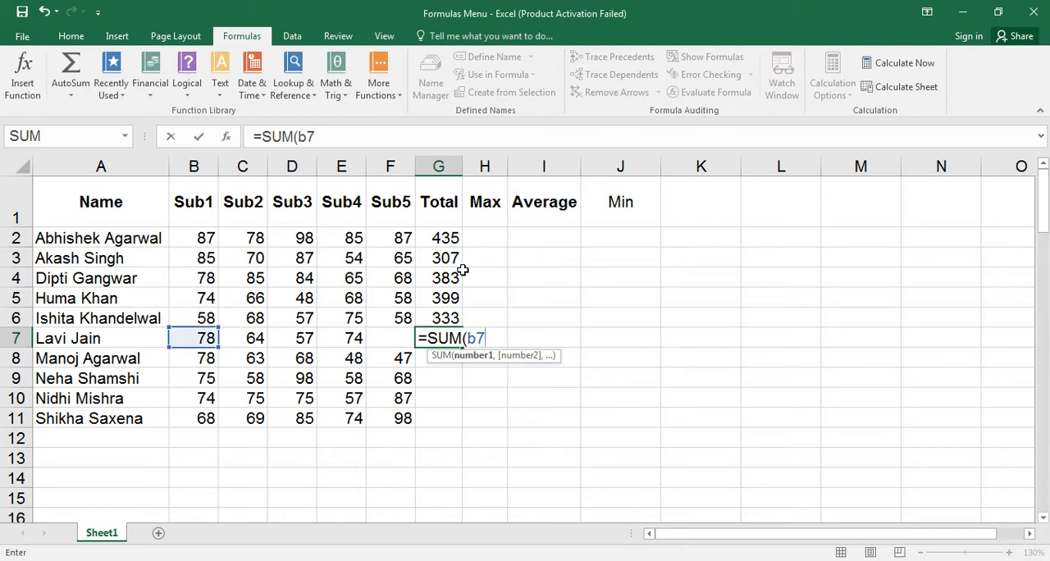
text(,c)
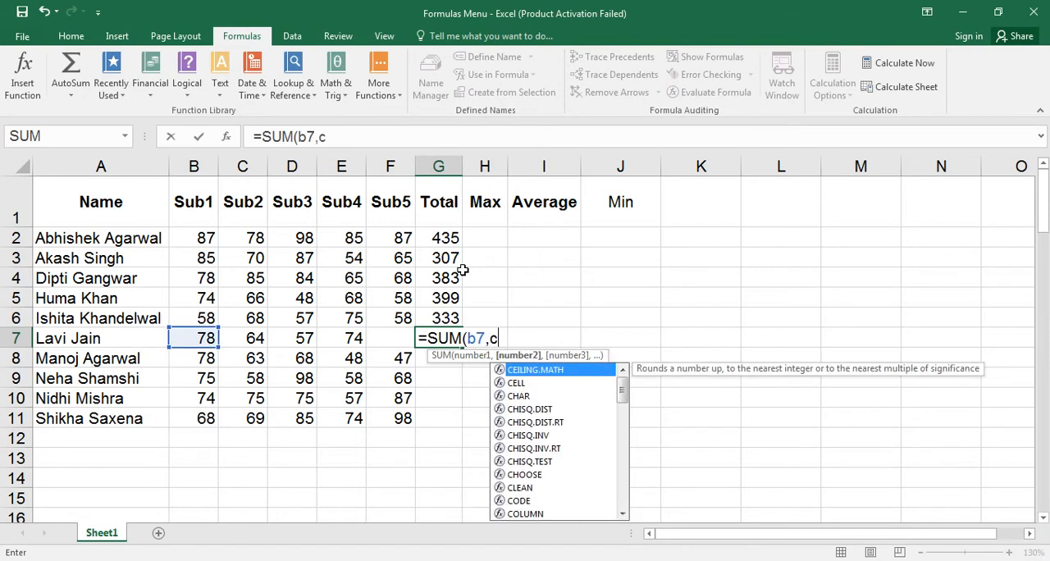
text(5)
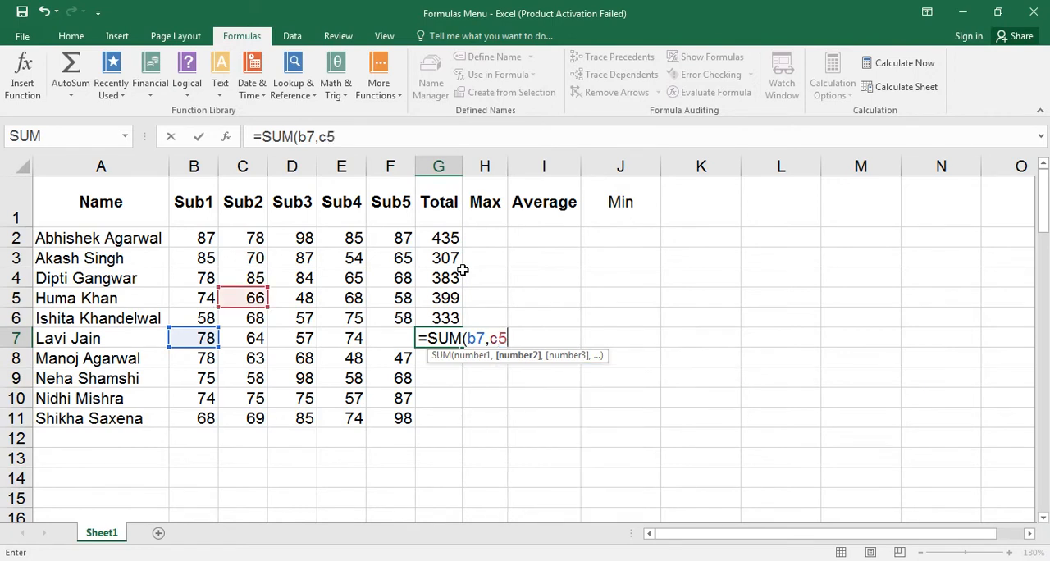
key(BackSpace)
text(7,)
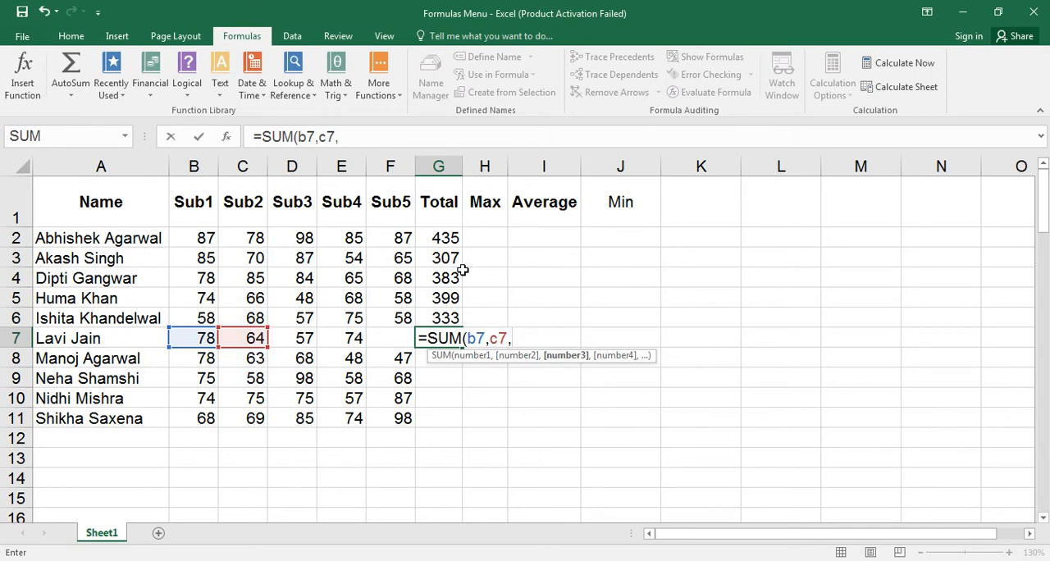
text(d7,)
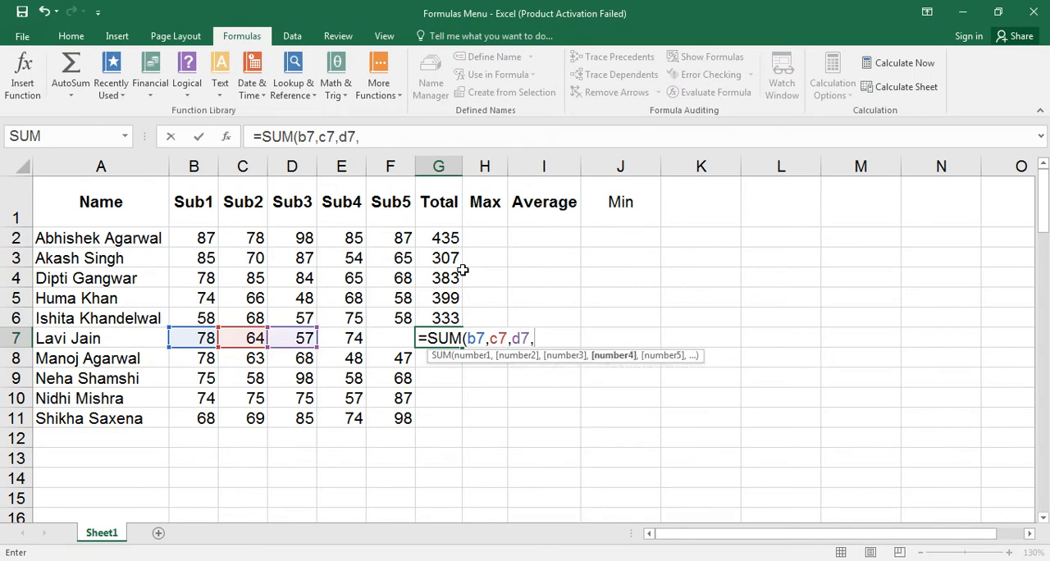
text(f)
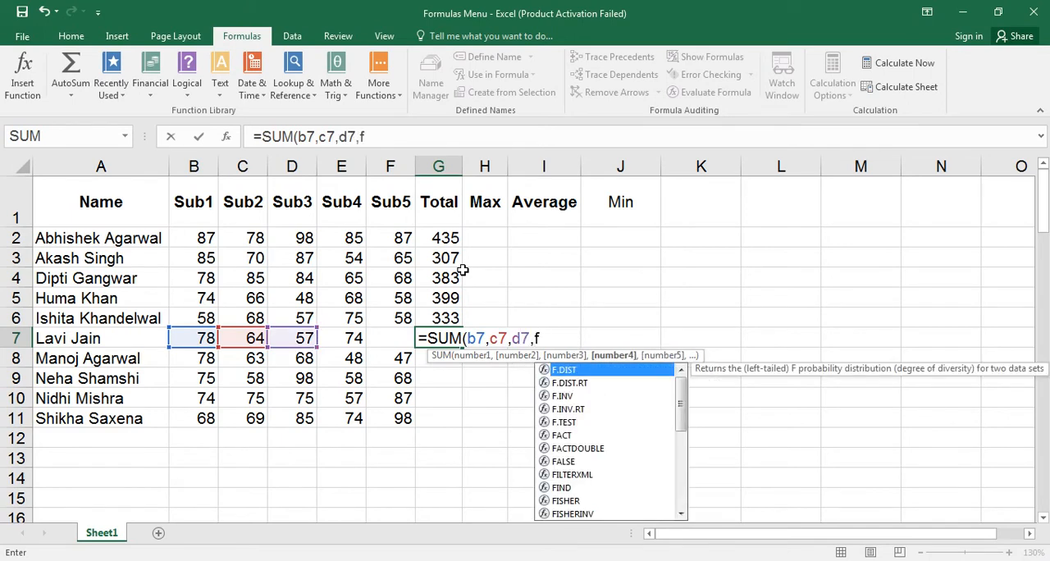
text(7,)
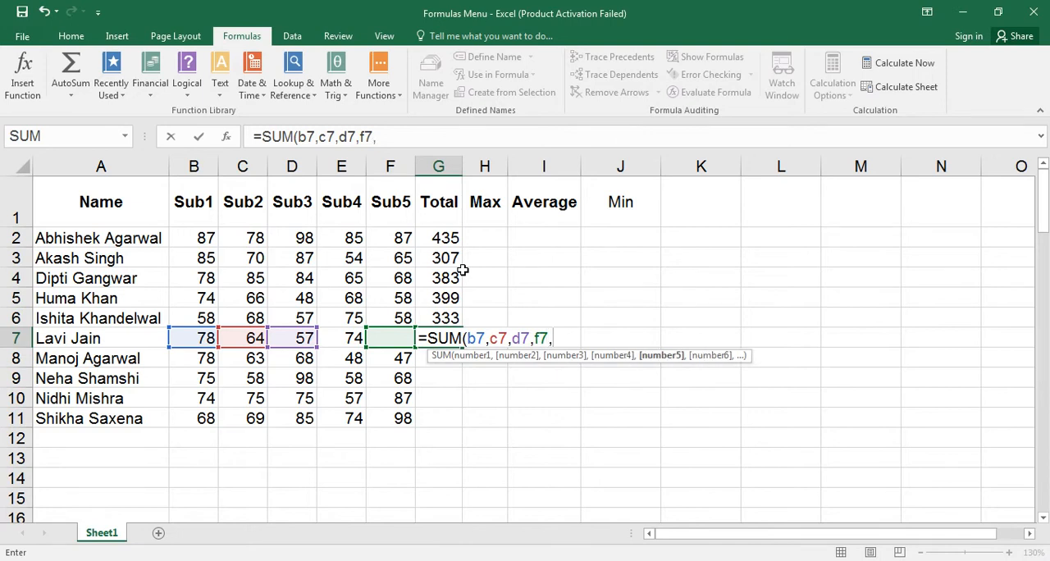
key(BackSpace)
key(BackSpace)
key(BackSpace)
text(e)
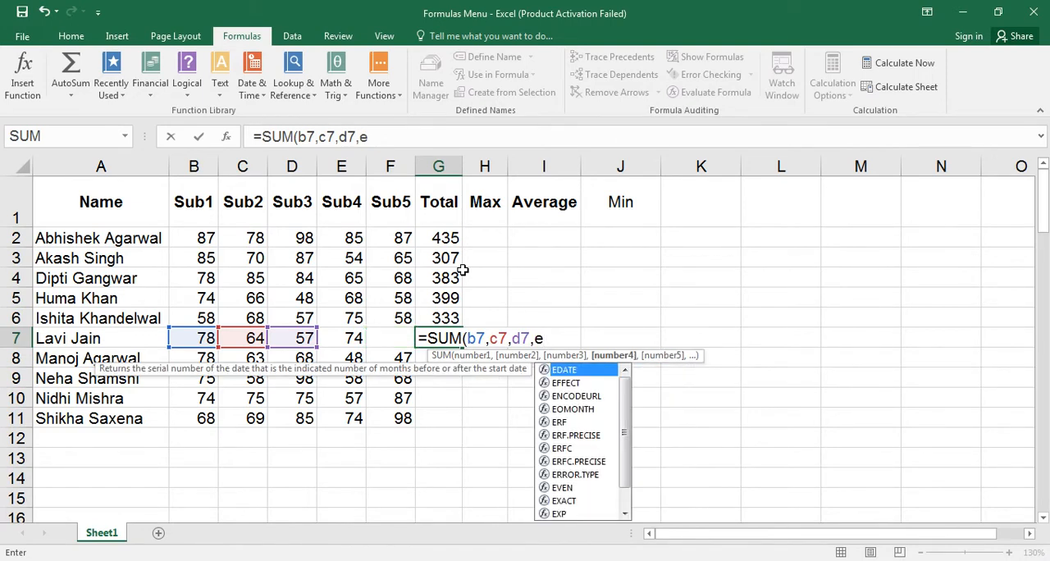
text(7/)
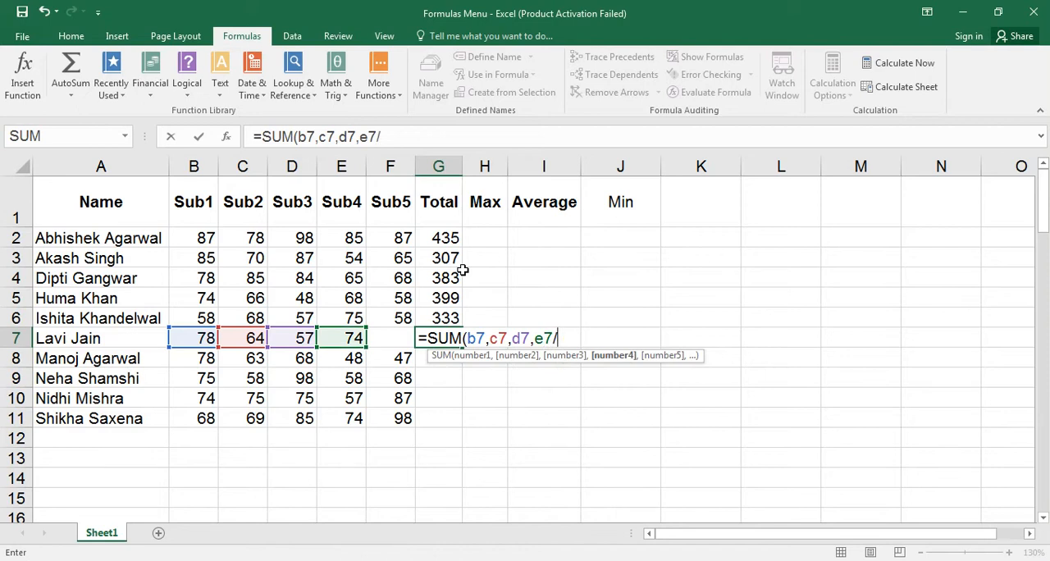
text(f7)
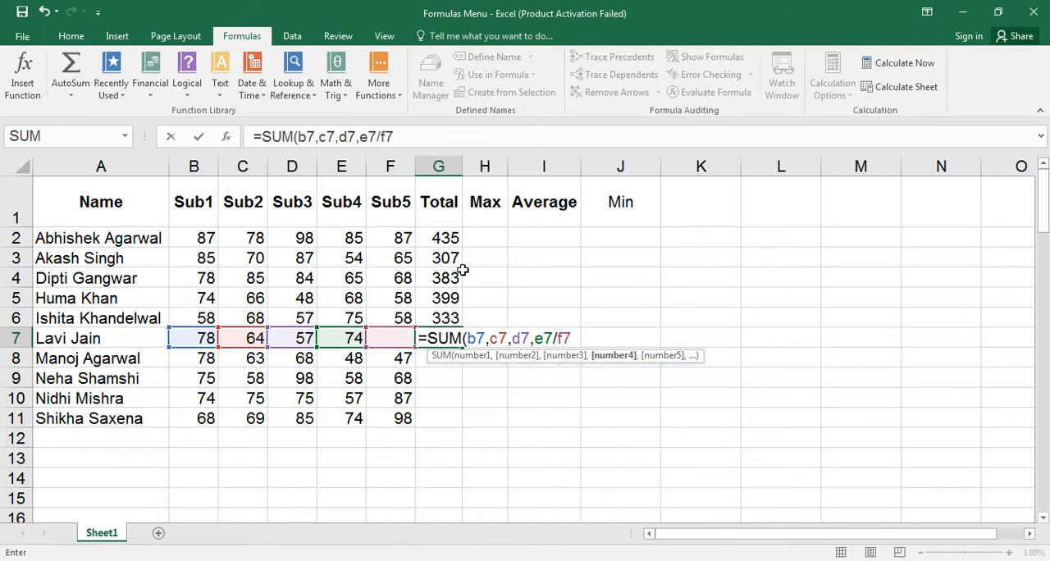
text())
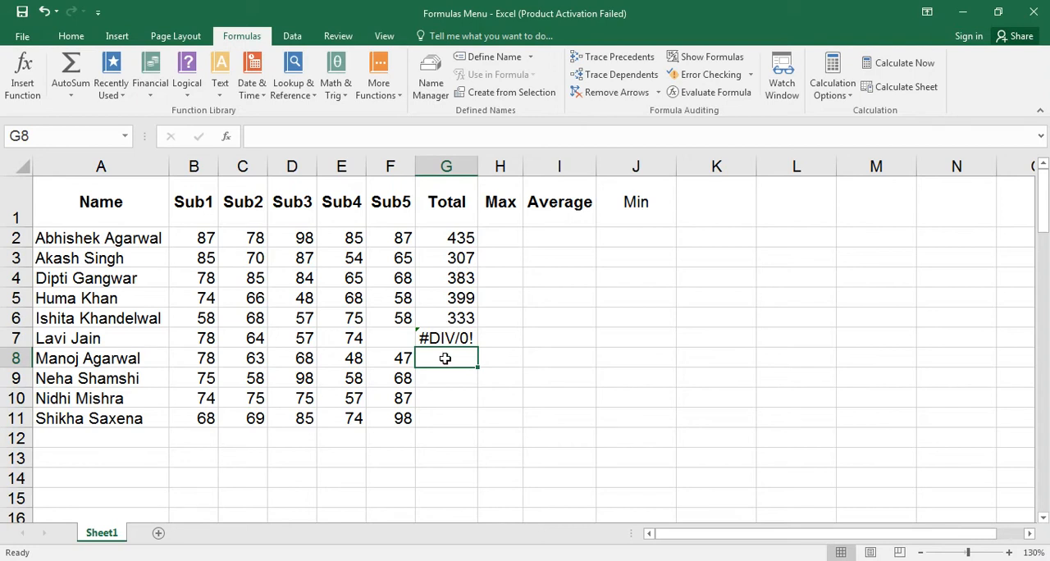
Enter the formula =MAX(B2,C2,D2,E2,F2) in H2, listing the five subject cells individually.
click(509, 239)
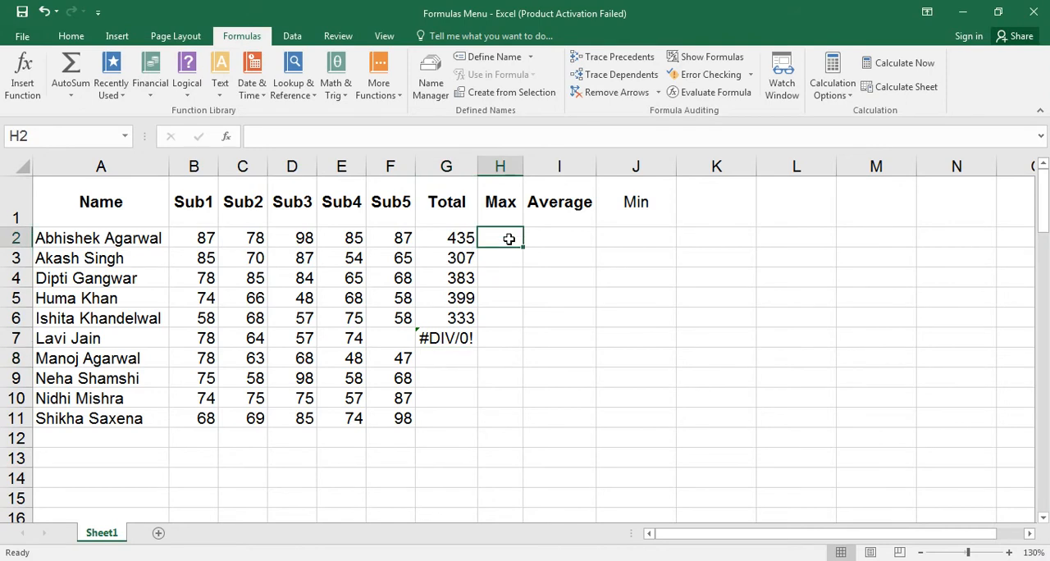
text(=max)
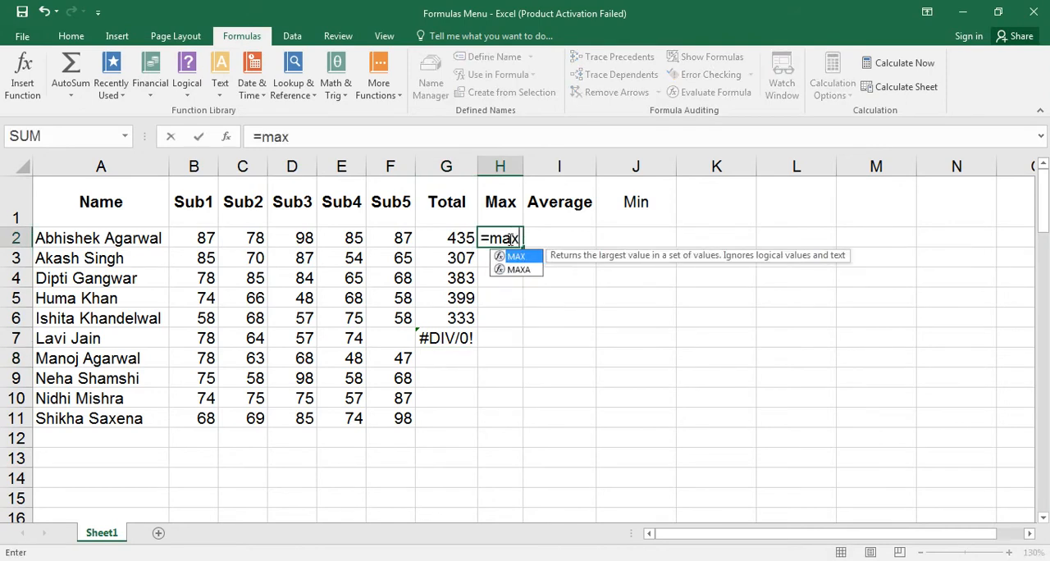
key(Tab)
text(b)
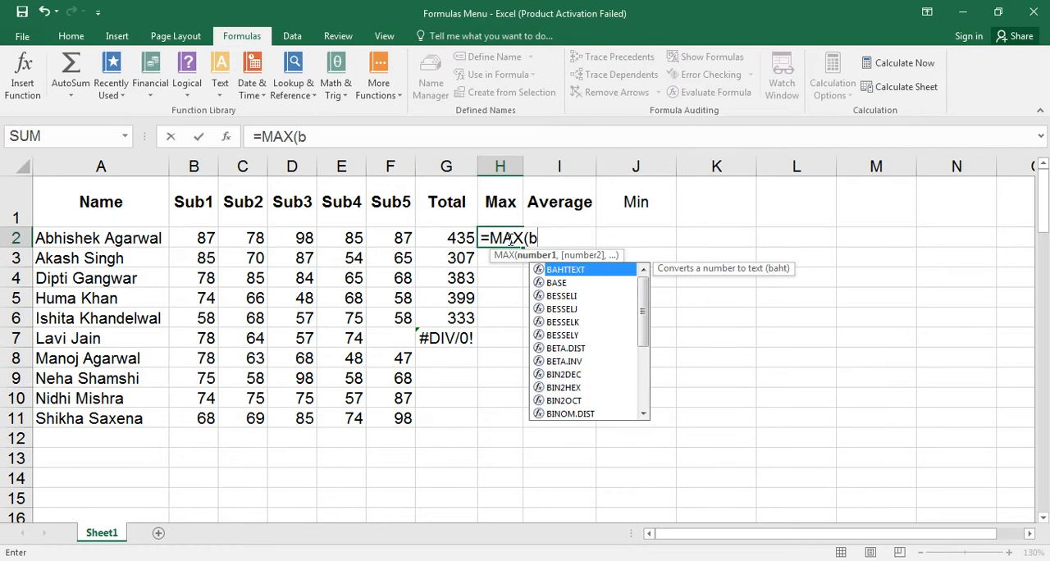
text(2,)
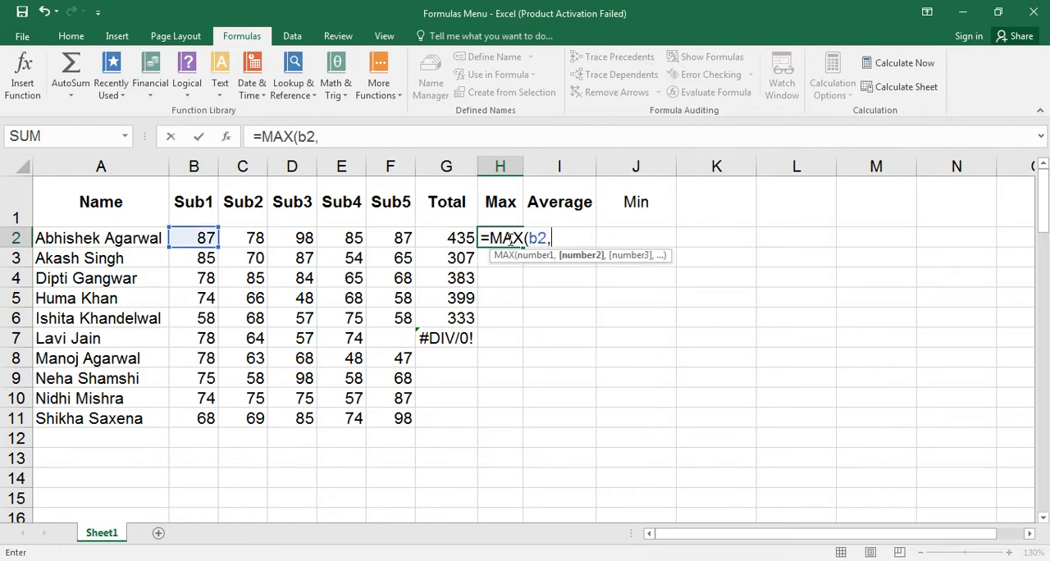
text(c2,)
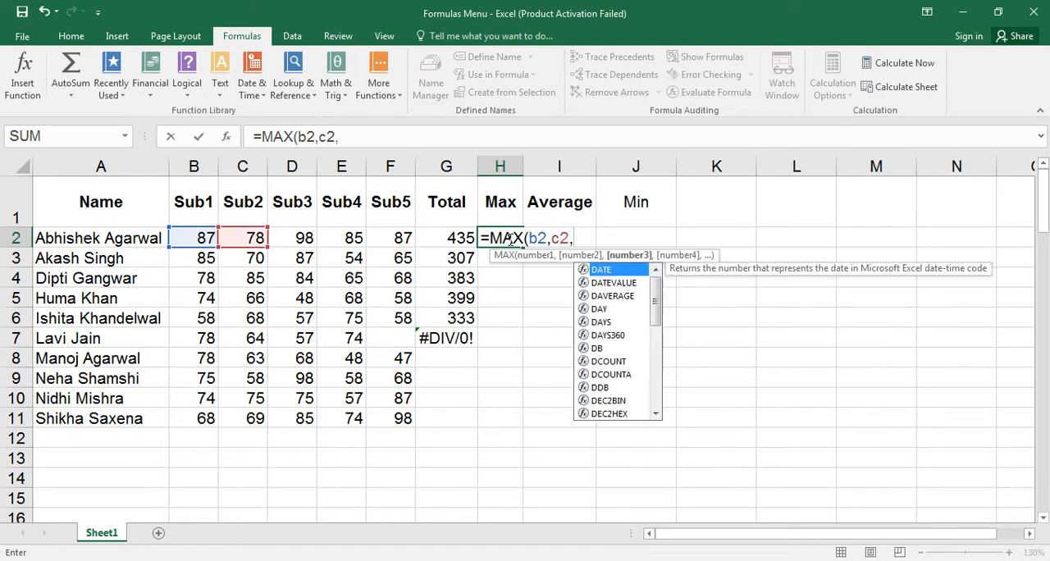
text(d2,e3)
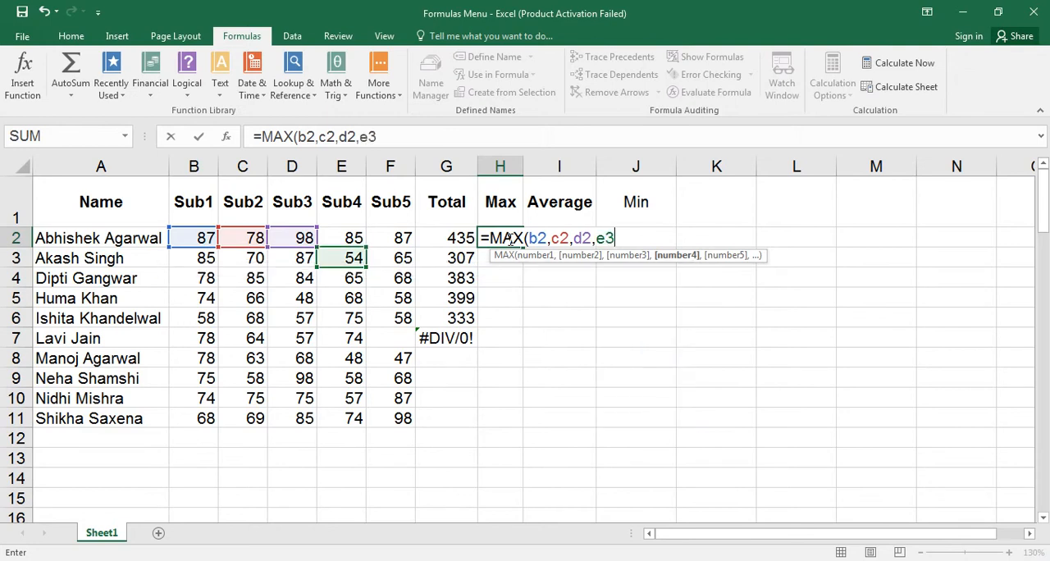
key(BackSpace)
text(2,f2,)
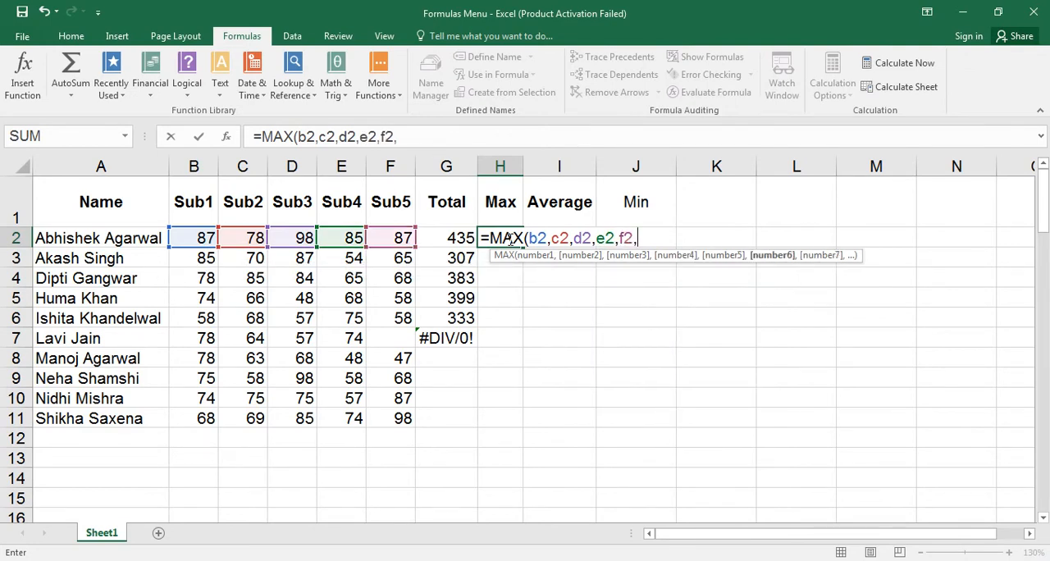
key(BackSpace)
text())
key(ctrl+Return)
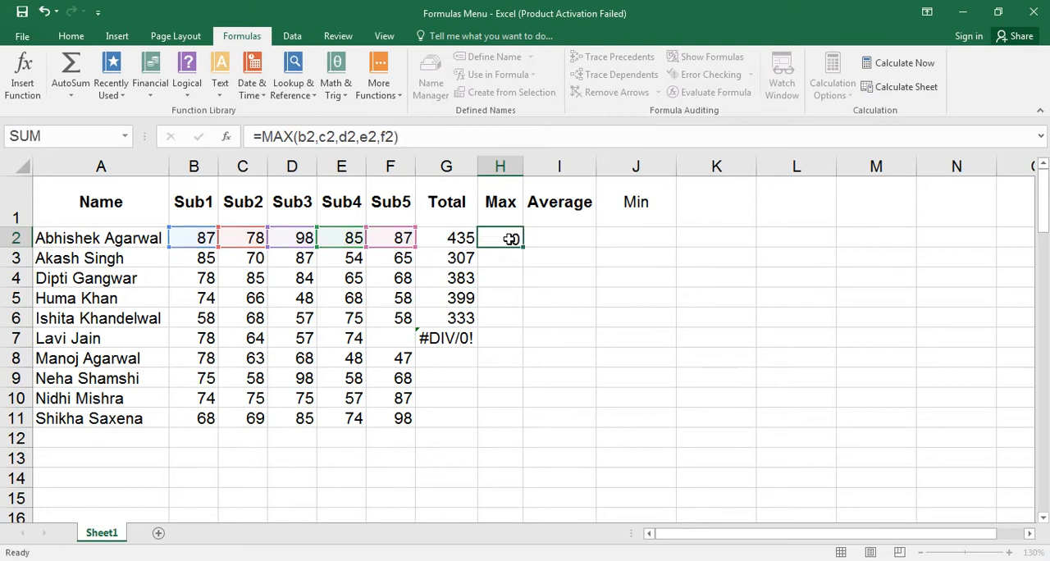
key(Return)
Enter the formula =MAX(B3:F3) in H3, using the subject marks as one range.
text(=s)
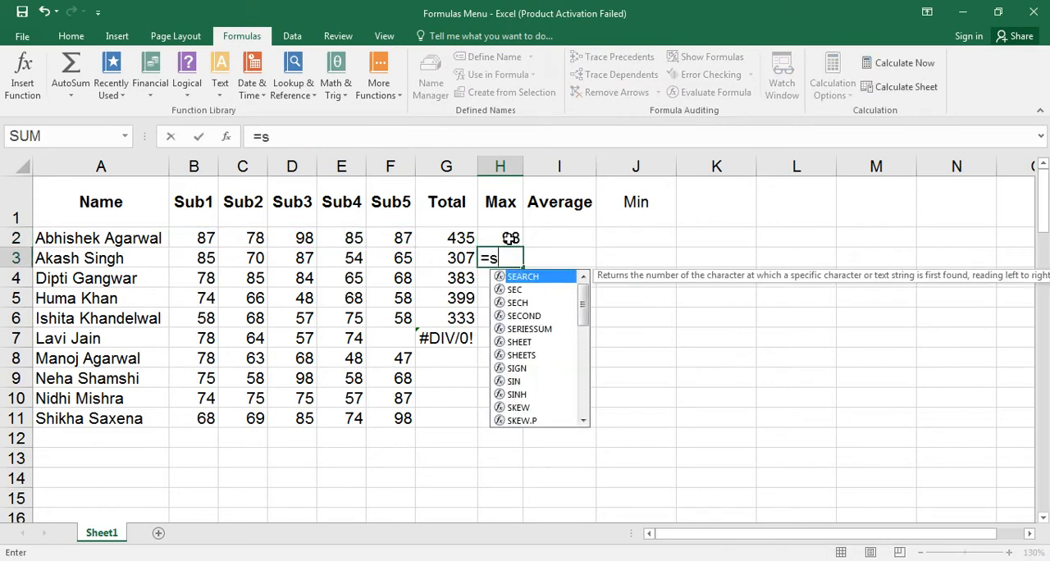
key(BackSpace)
text(max)
key(Tab)
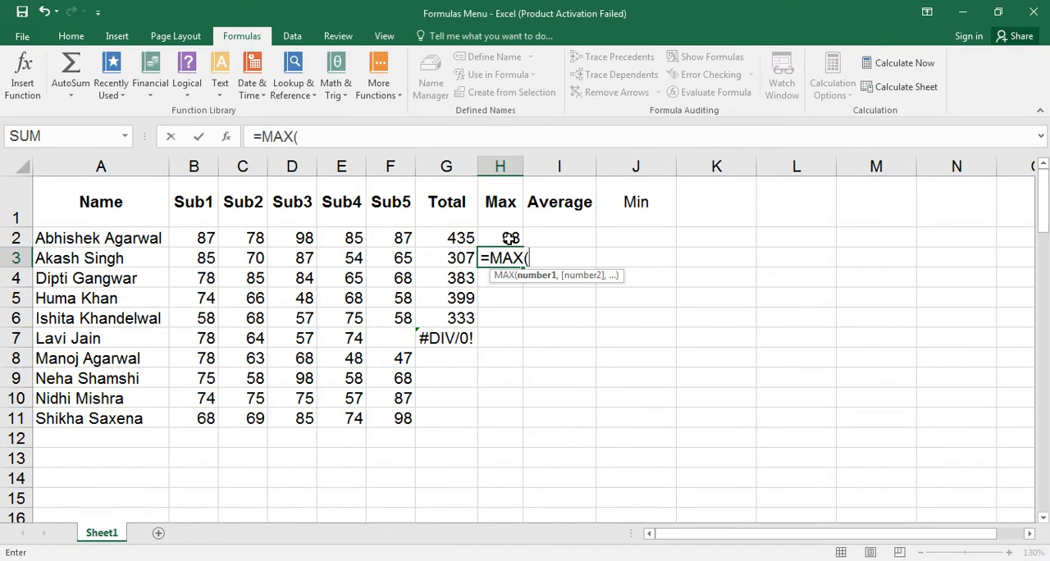
text(b3:)
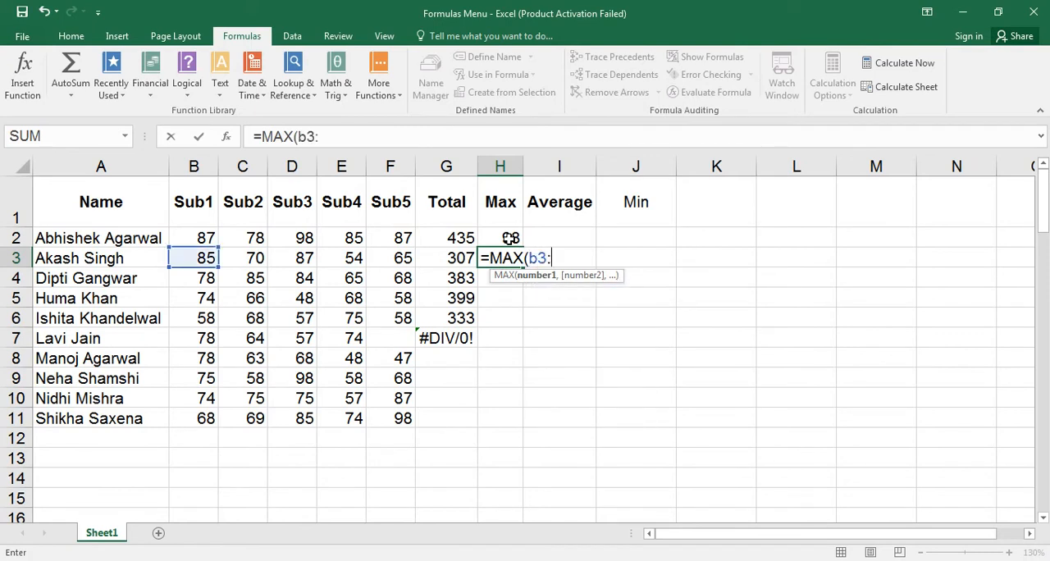
text(f3))
key(Return)
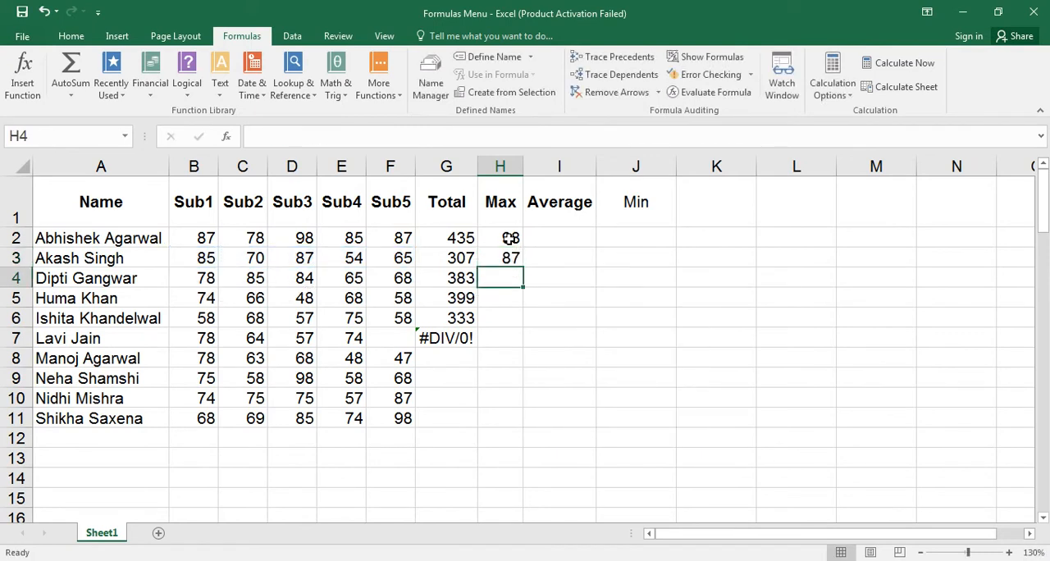
Compare the formulas in H2 and H3, and fill the MAX formula from H3 down into H4.
click(511, 238)
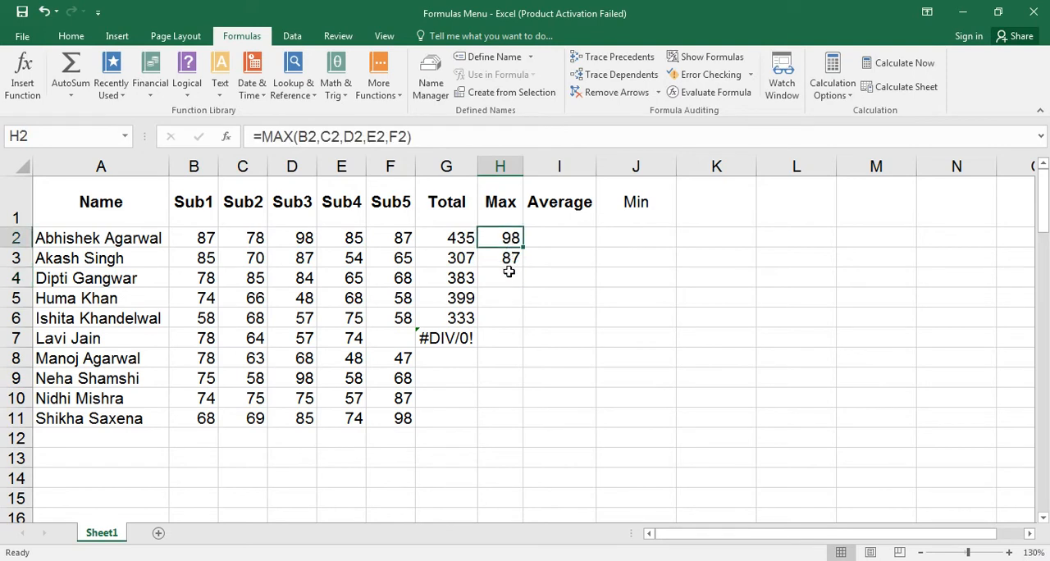
click(510, 258)
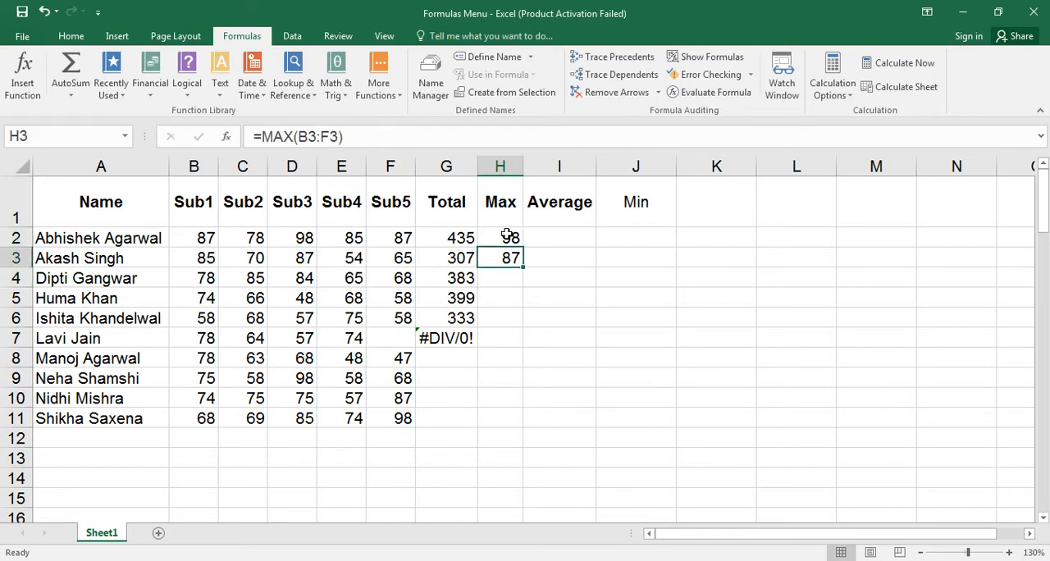
click(507, 236)
click(503, 258)
click(500, 276)
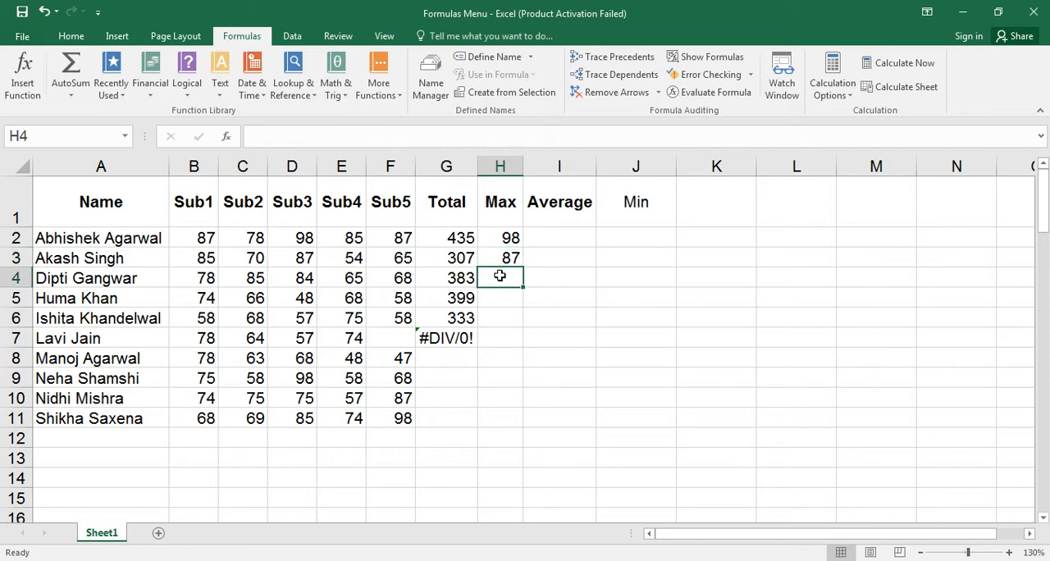
key(ctrl+d)
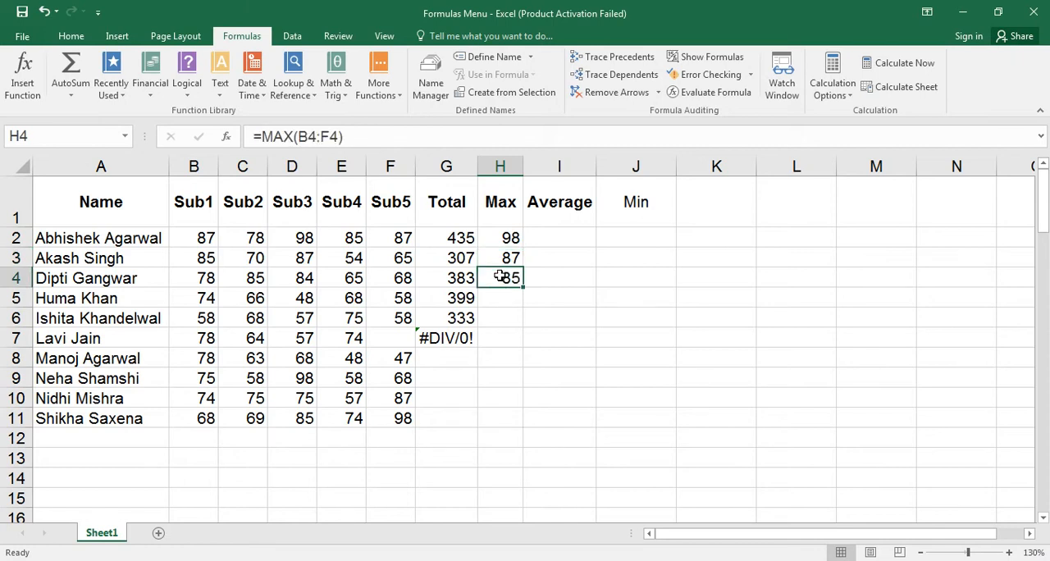
Total the Sub1 marks in B12 with AutoSum.
click(509, 233)
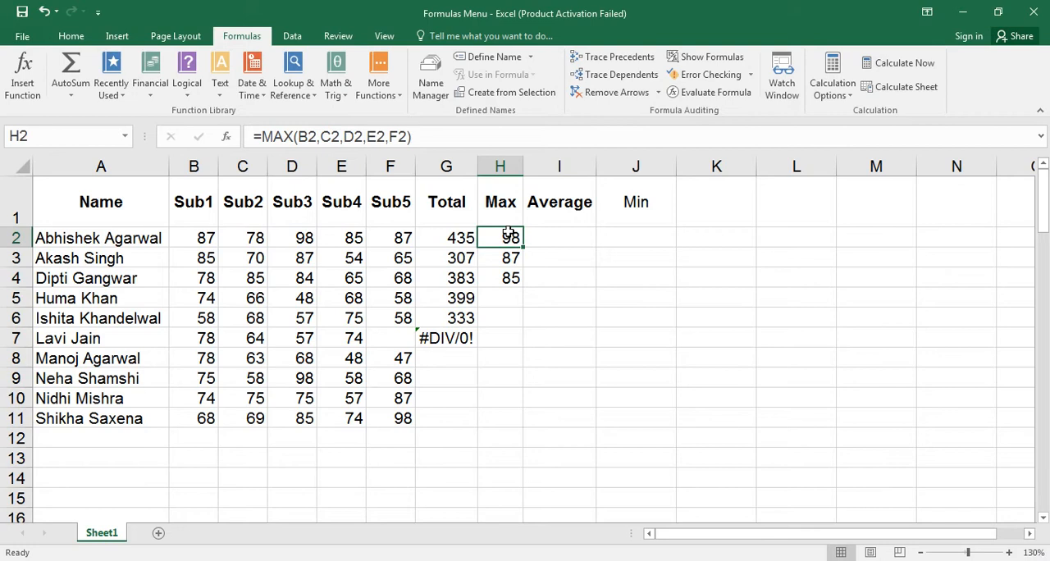
click(201, 438)
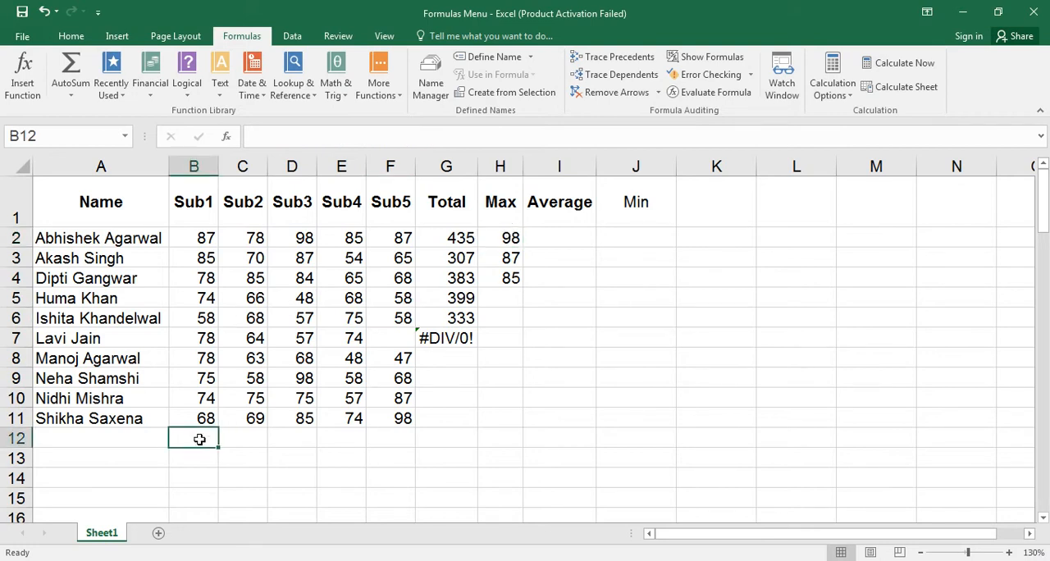
click(70, 73)
key(Return)
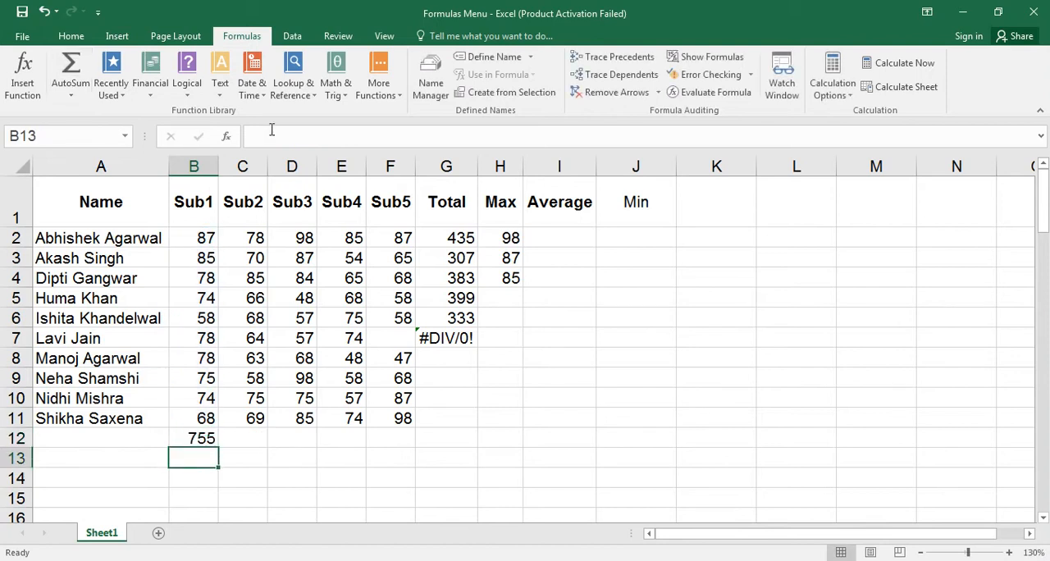
Trace the precedents of the totals in G2, G5 and G6 to examine which cells each formula uses.
click(441, 239)
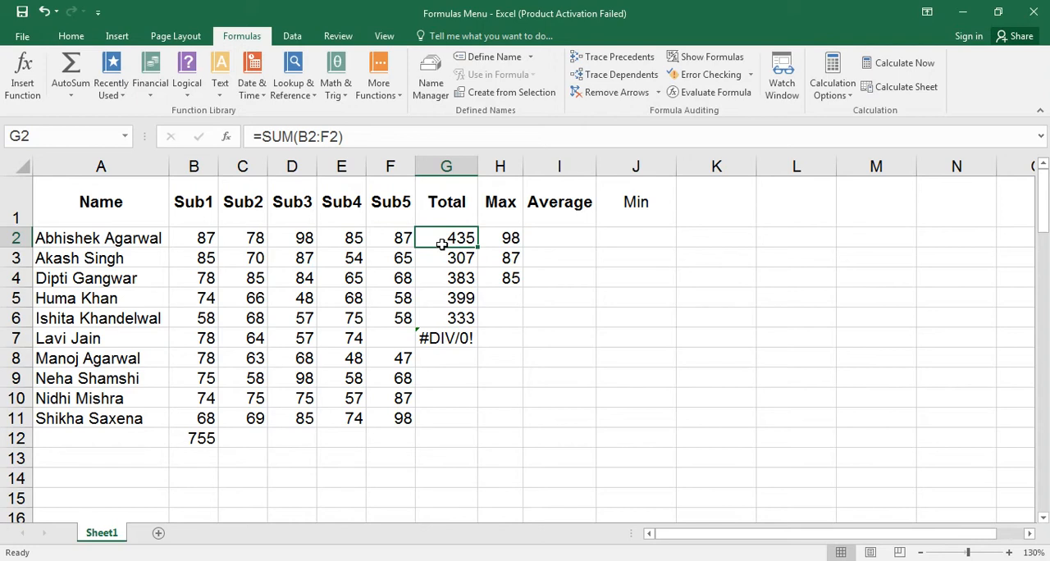
click(632, 59)
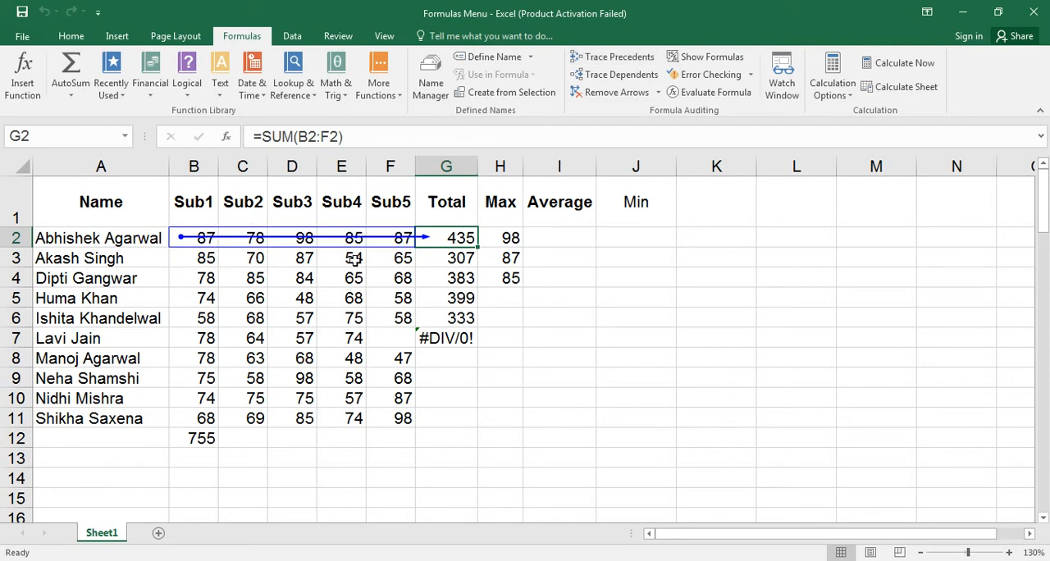
click(456, 299)
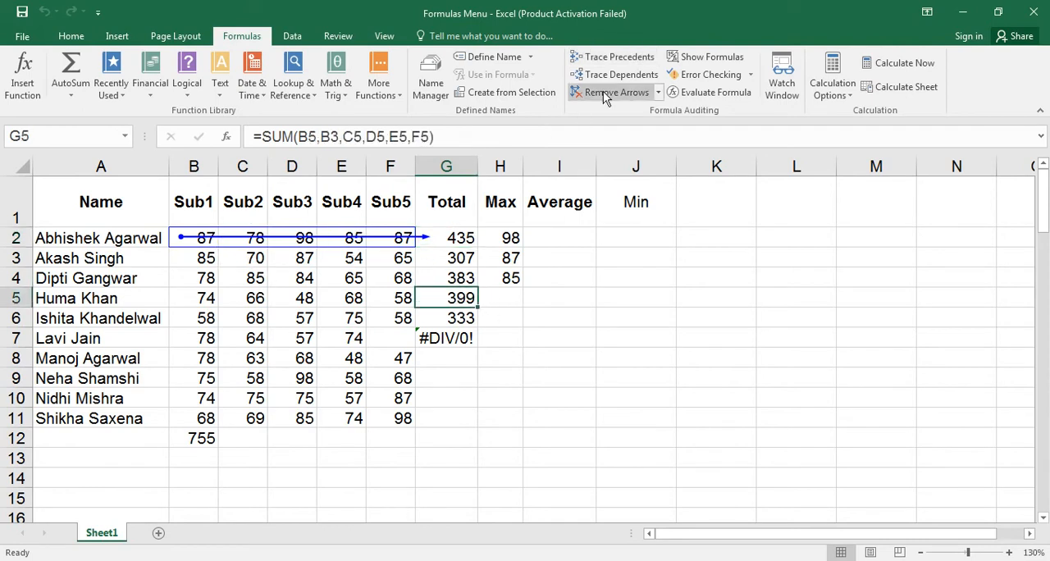
click(629, 54)
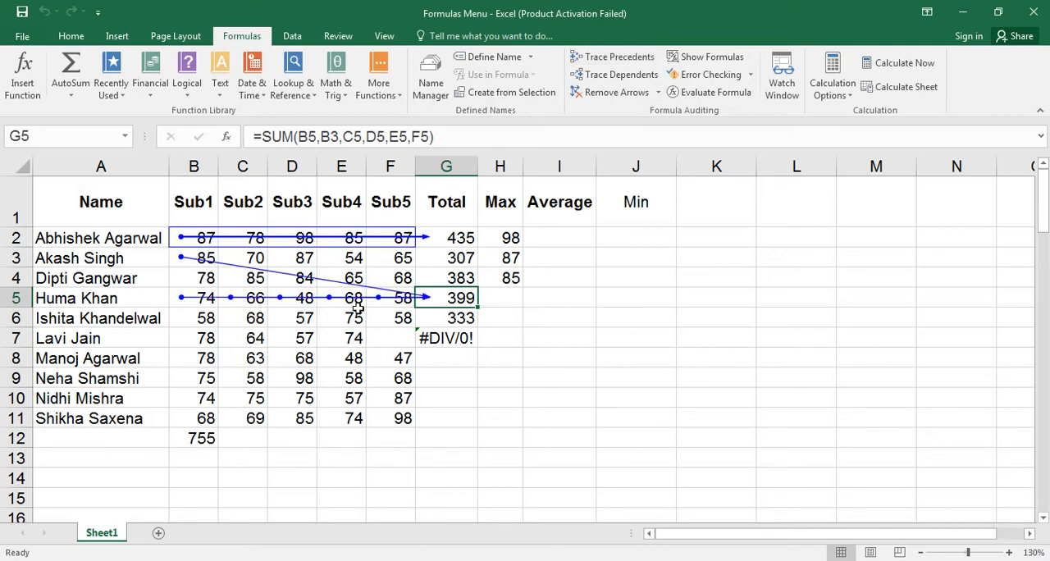
click(443, 325)
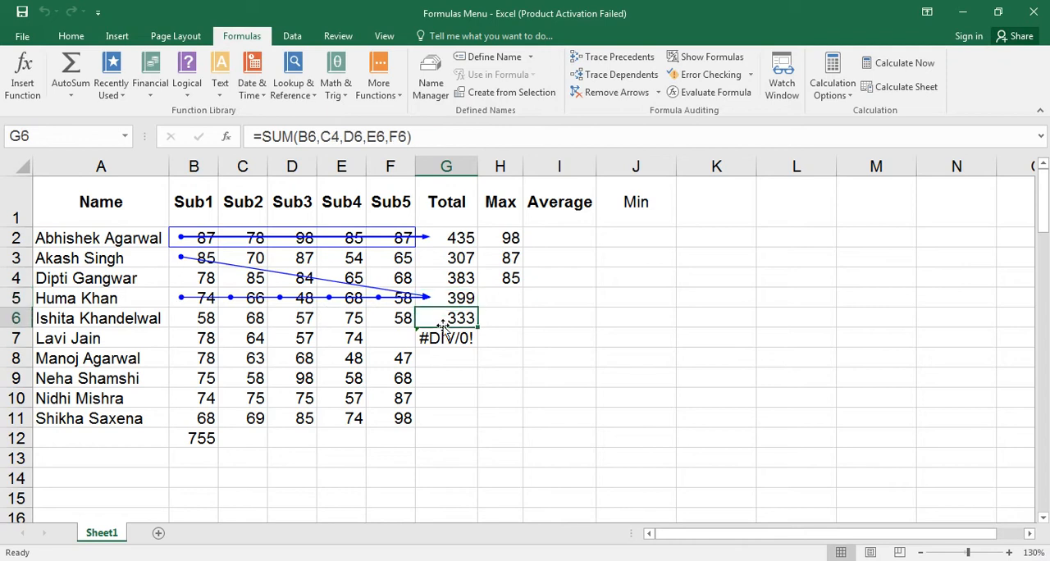
click(626, 58)
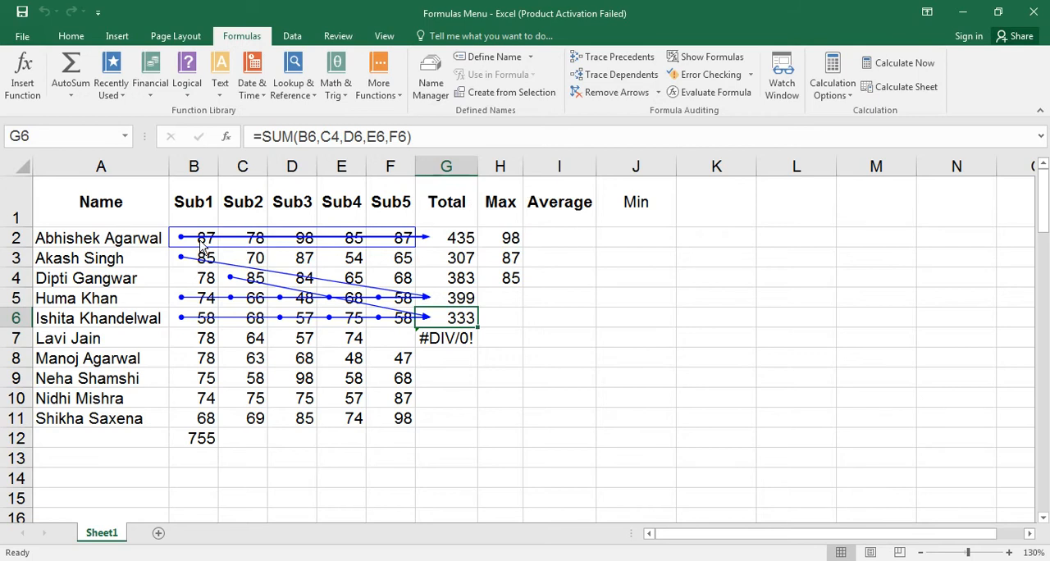
Trace the dependents of the Sub1 mark in B4.
click(190, 278)
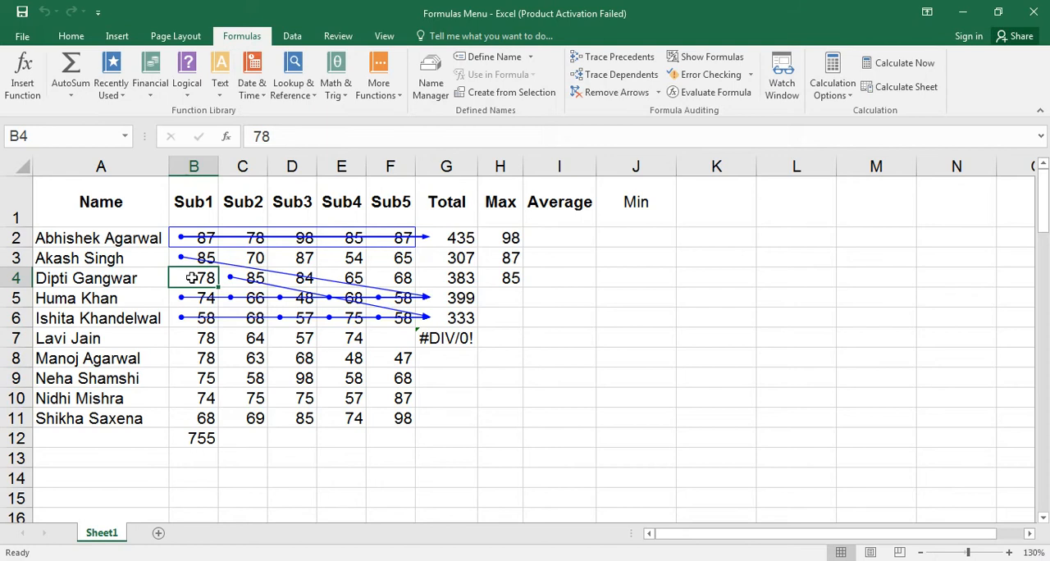
click(644, 76)
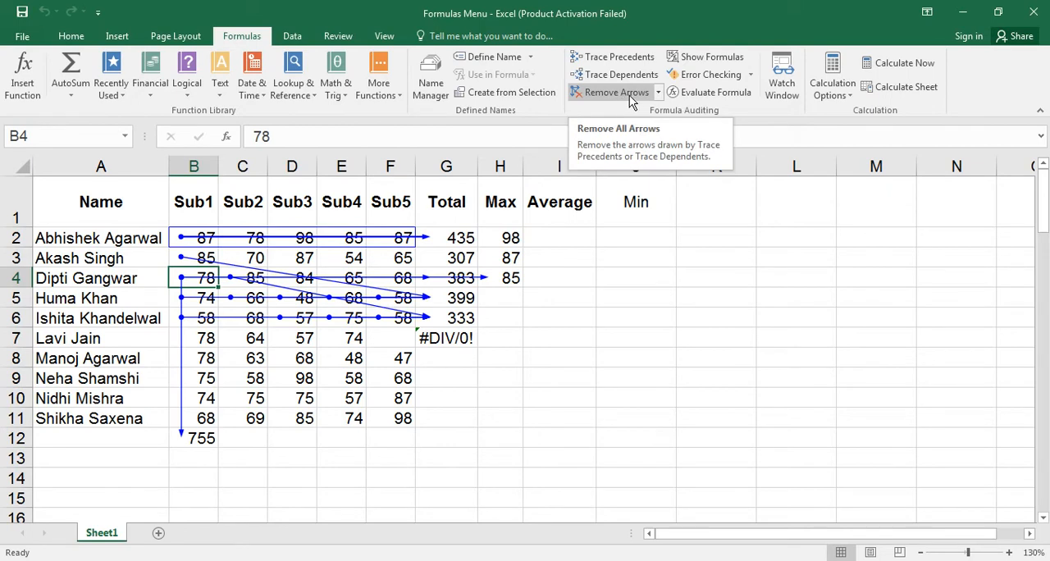
Remove only the precedent arrows of the total in G2.
click(660, 95)
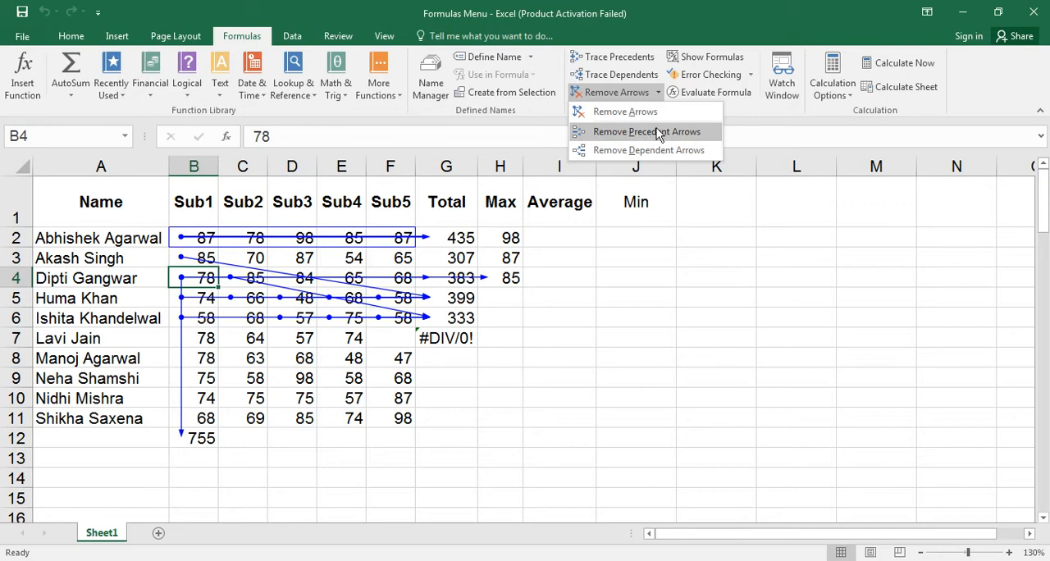
click(435, 237)
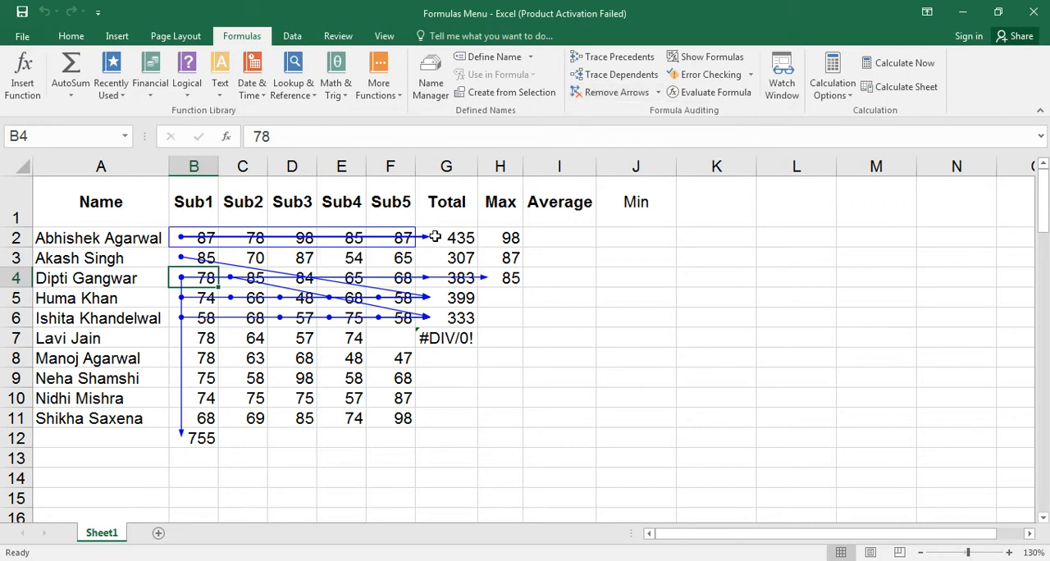
click(435, 237)
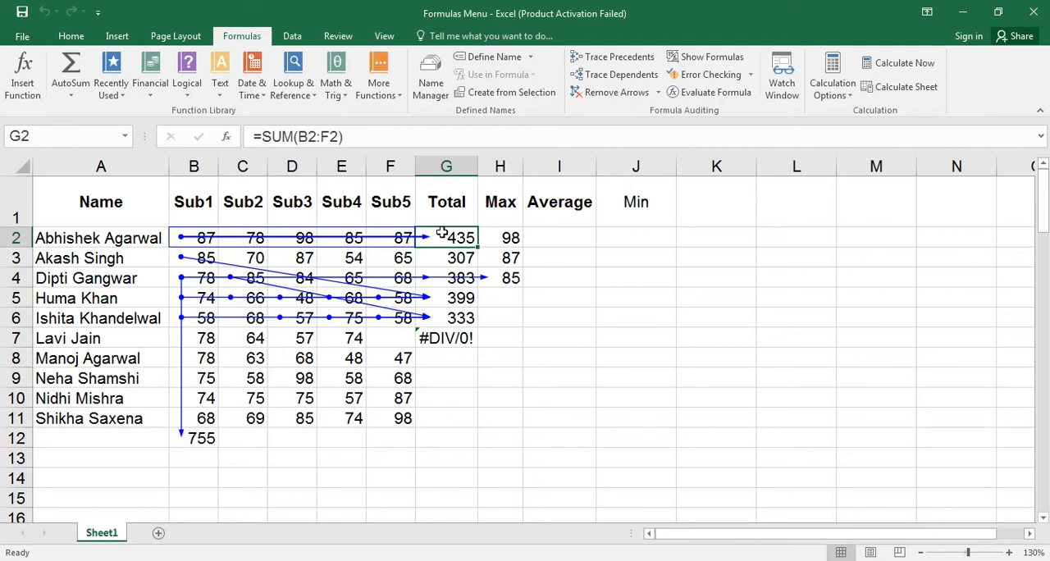
click(658, 97)
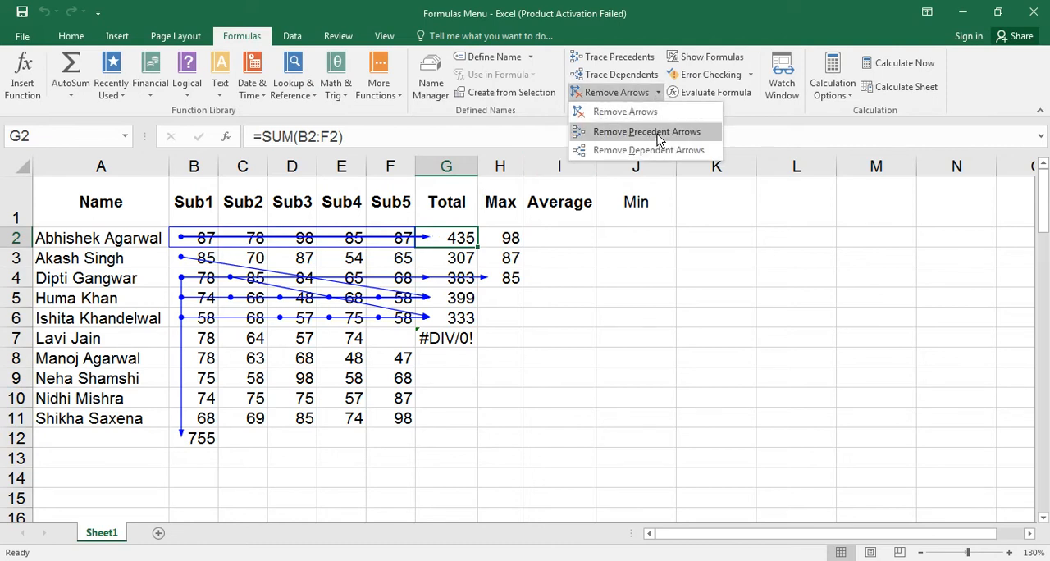
click(652, 133)
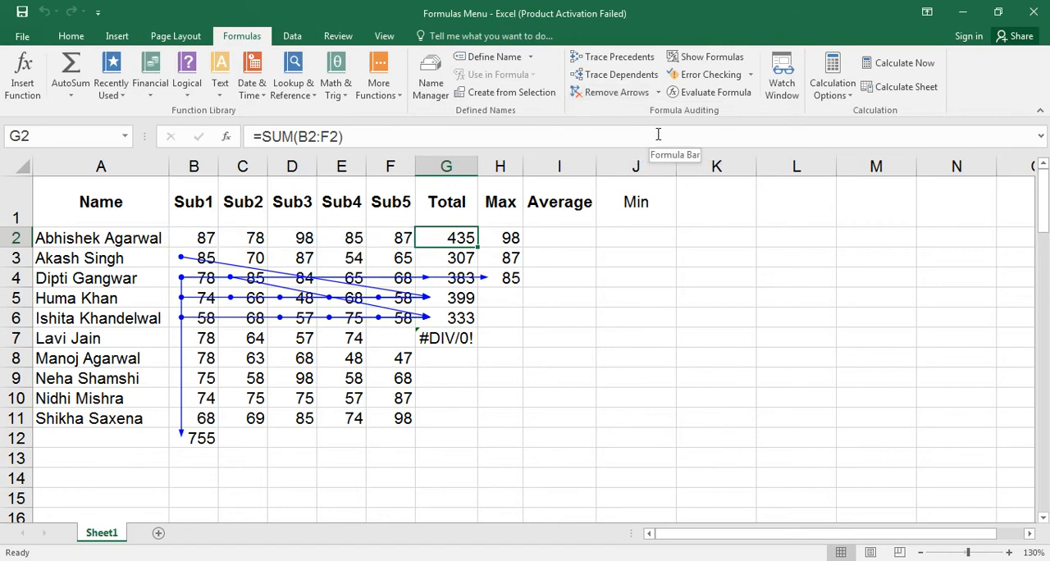
Remove the dependent arrows of B4, and clear all remaining tracer arrows from the sheet.
click(189, 279)
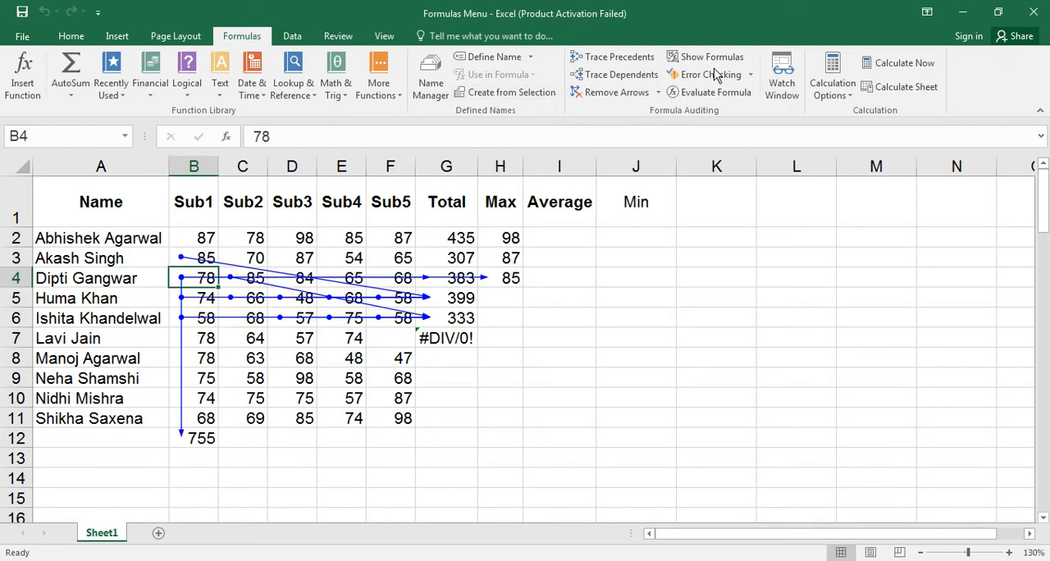
click(658, 92)
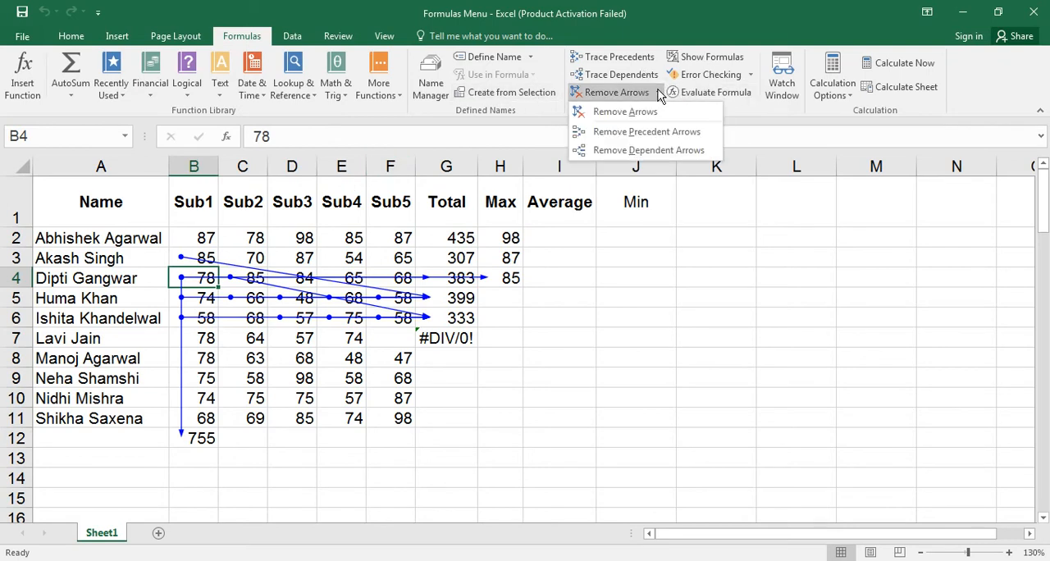
click(645, 149)
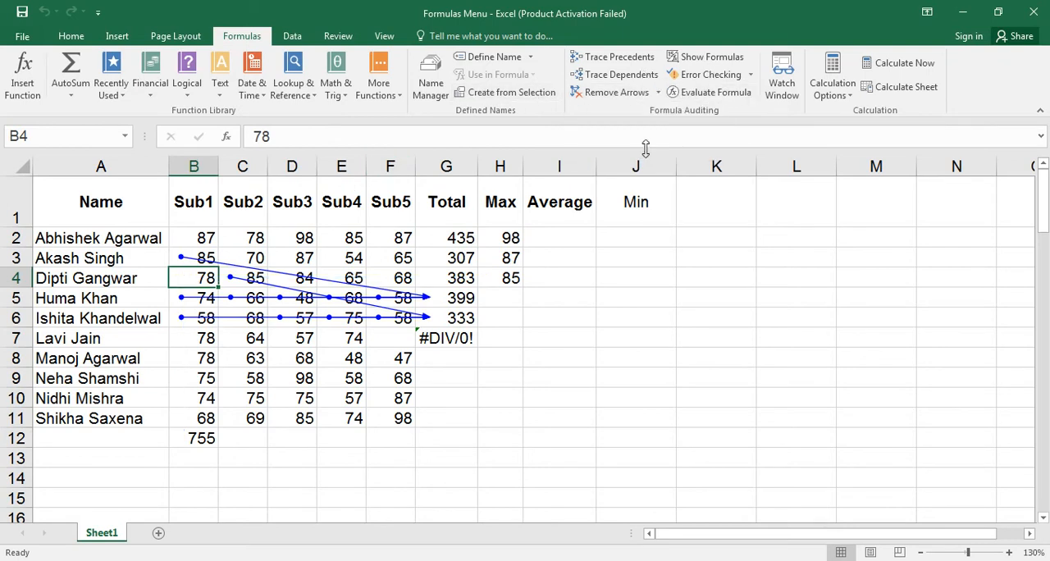
click(615, 92)
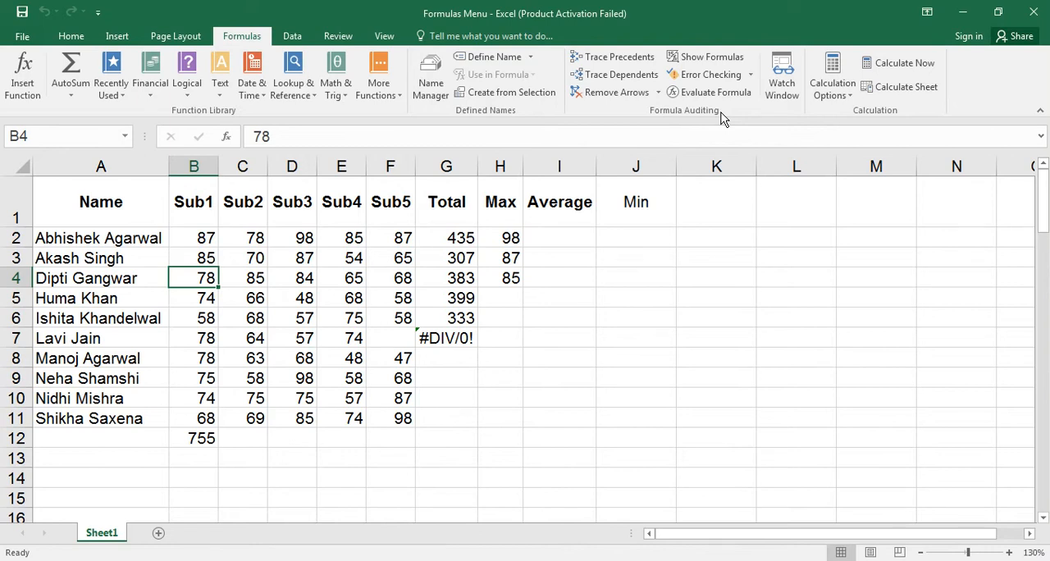
Check the formulas in G2 and G3, and turn on Show Formulas for the whole sheet.
click(460, 237)
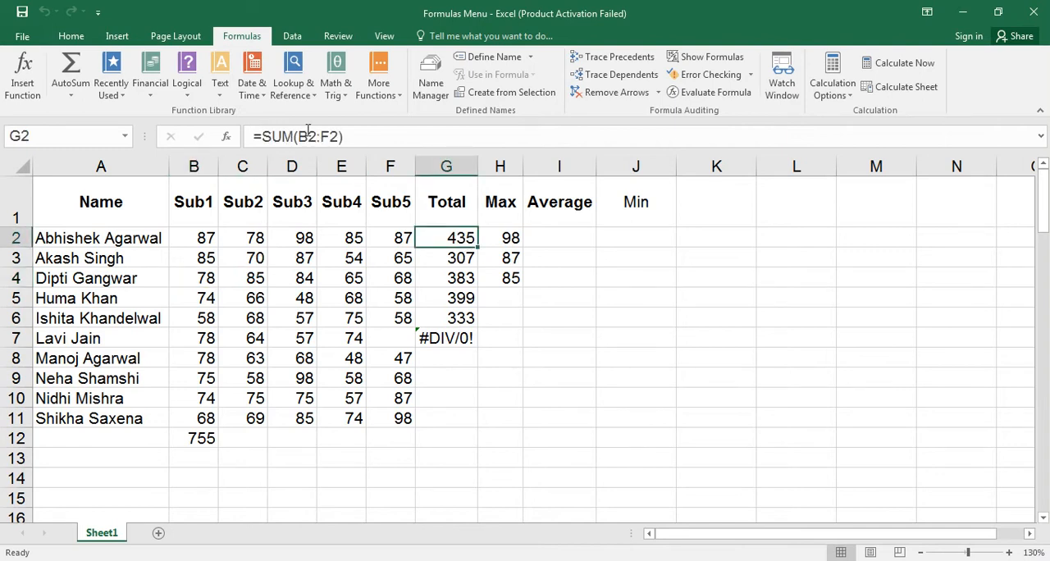
click(443, 258)
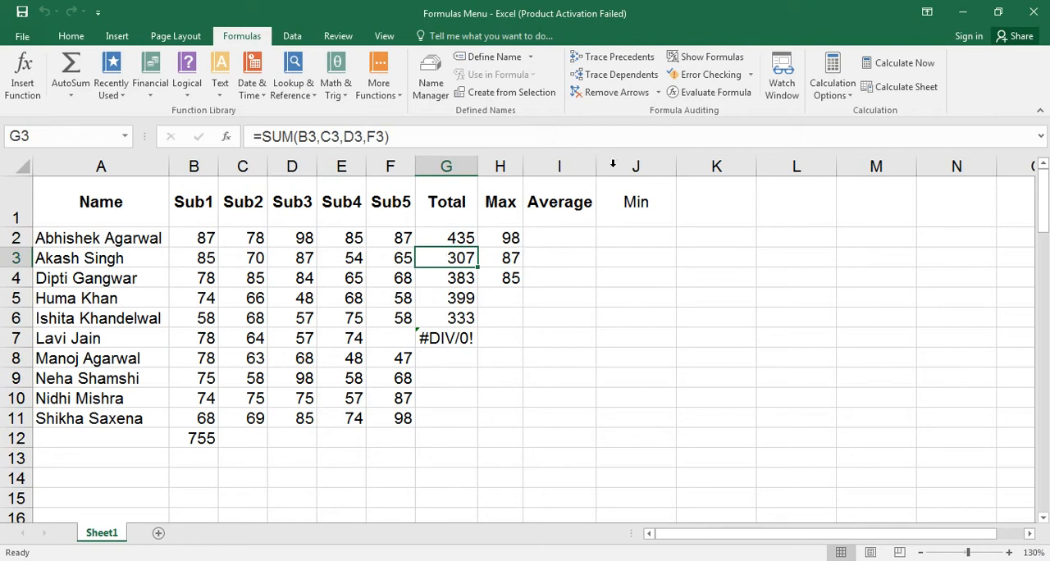
click(708, 57)
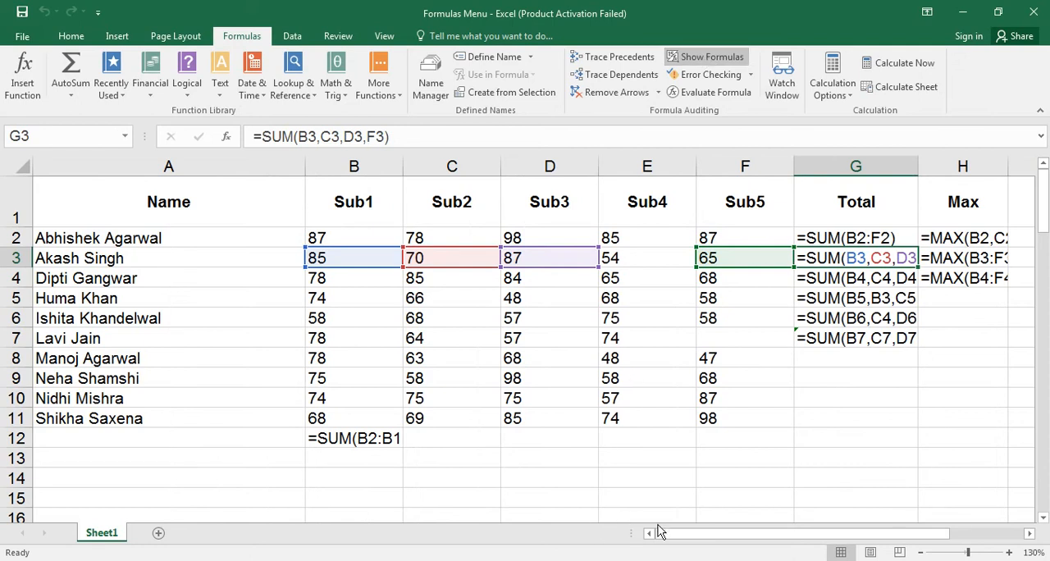
AutoFit the Max and Total columns to the full length of their formulas.
key(Right)
key(Right)
key(Right)
key(Down)
key(Left)
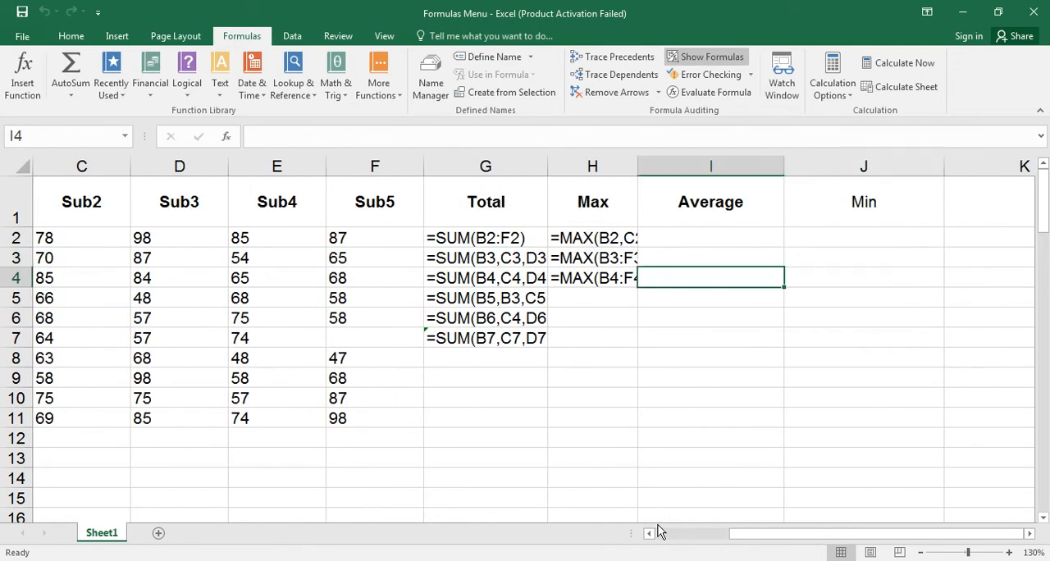
key(Left)
key(Left)
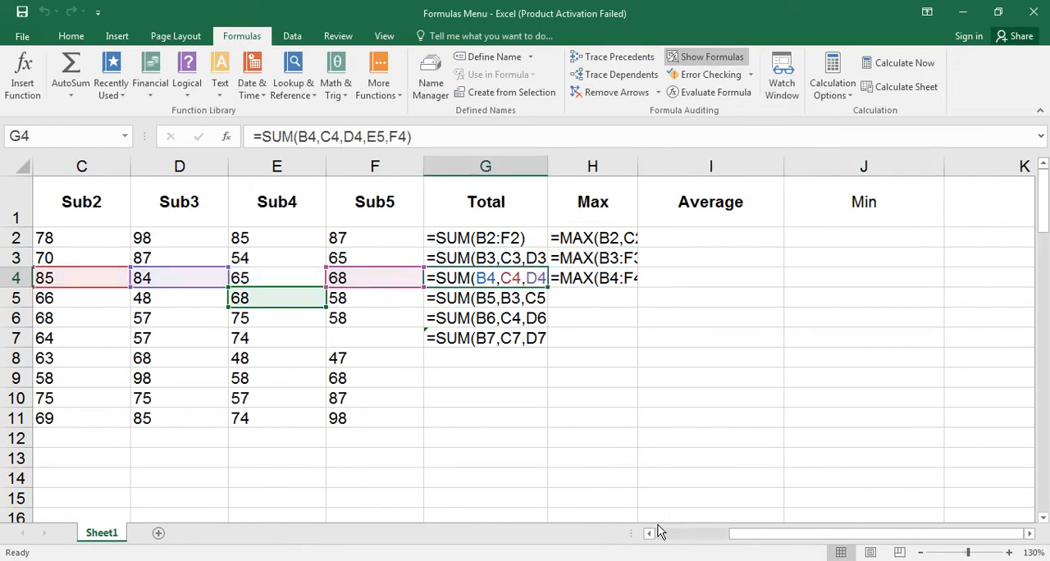
double_click(637, 166)
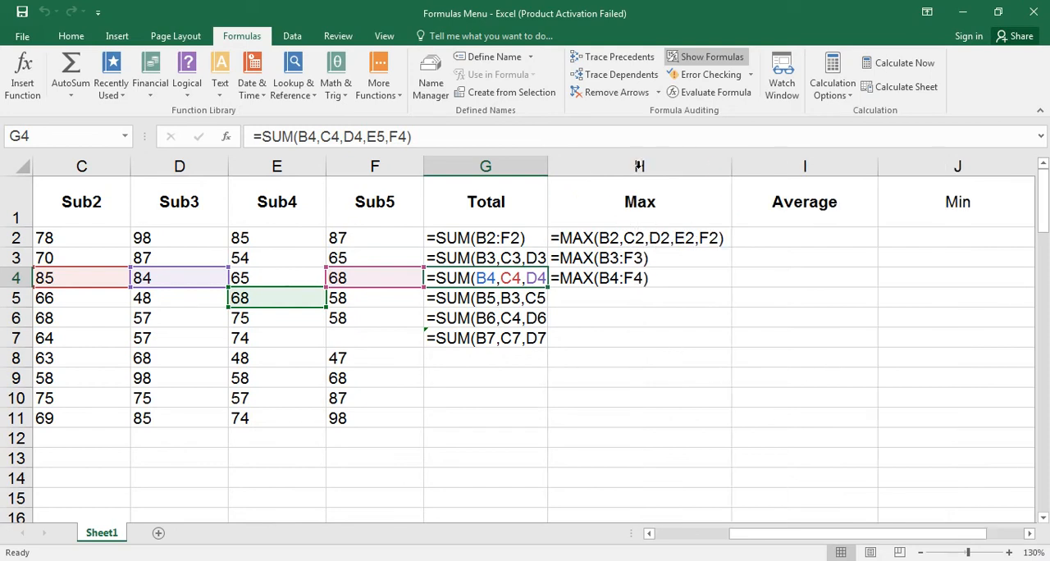
double_click(548, 171)
click(232, 475)
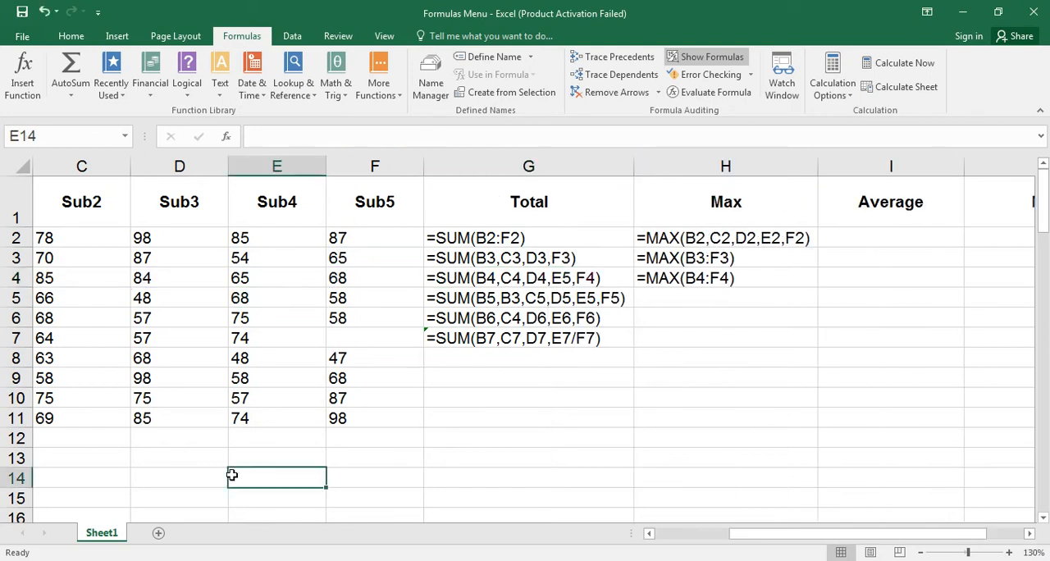
AutoFit the Sub1 column to its full SUM formula, and turn off Show Formulas so the sheet displays results again.
key(Left)
key(Left)
key(Left)
key(Left)
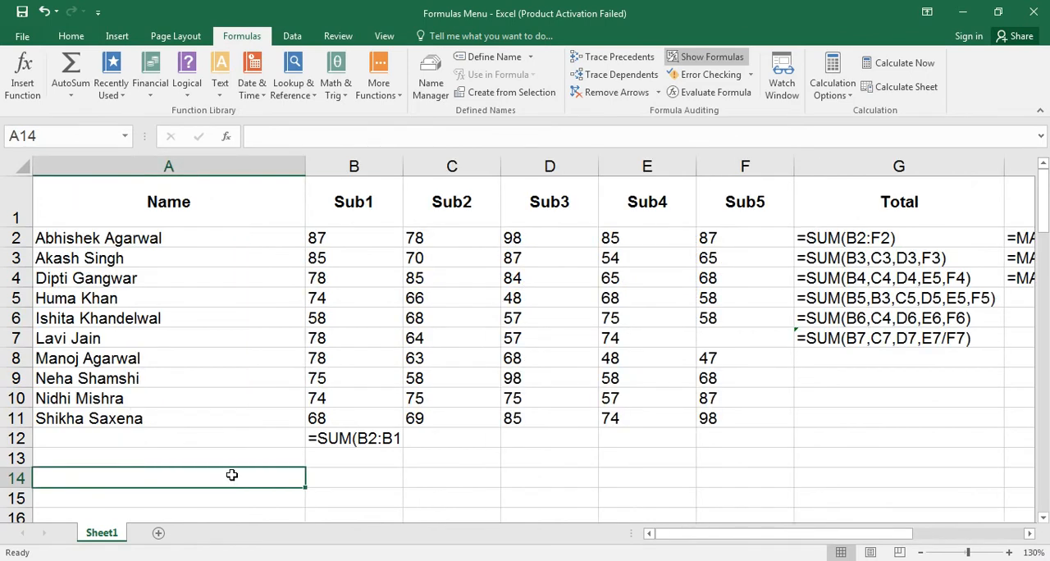
double_click(403, 167)
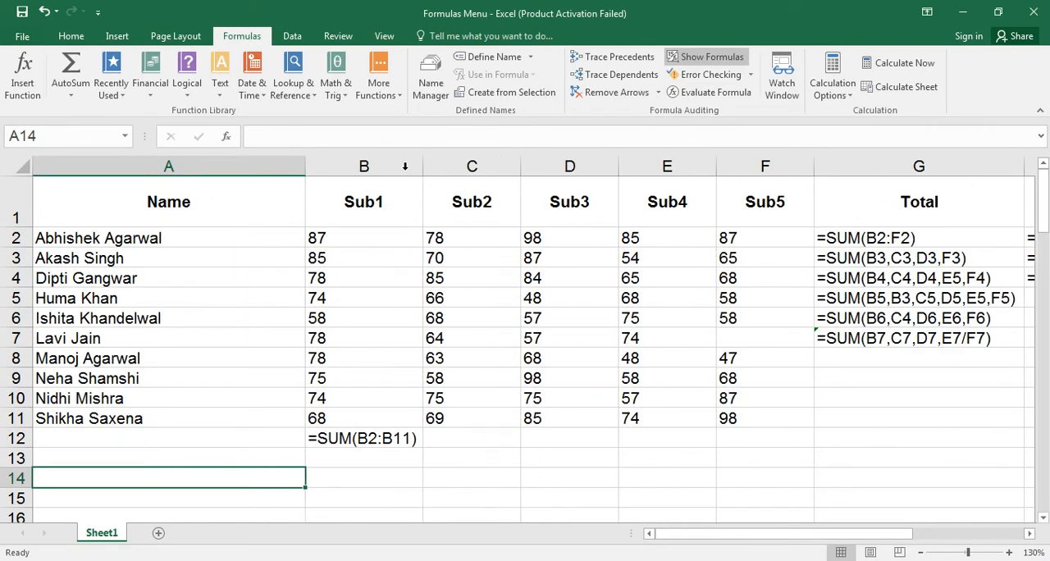
click(706, 56)
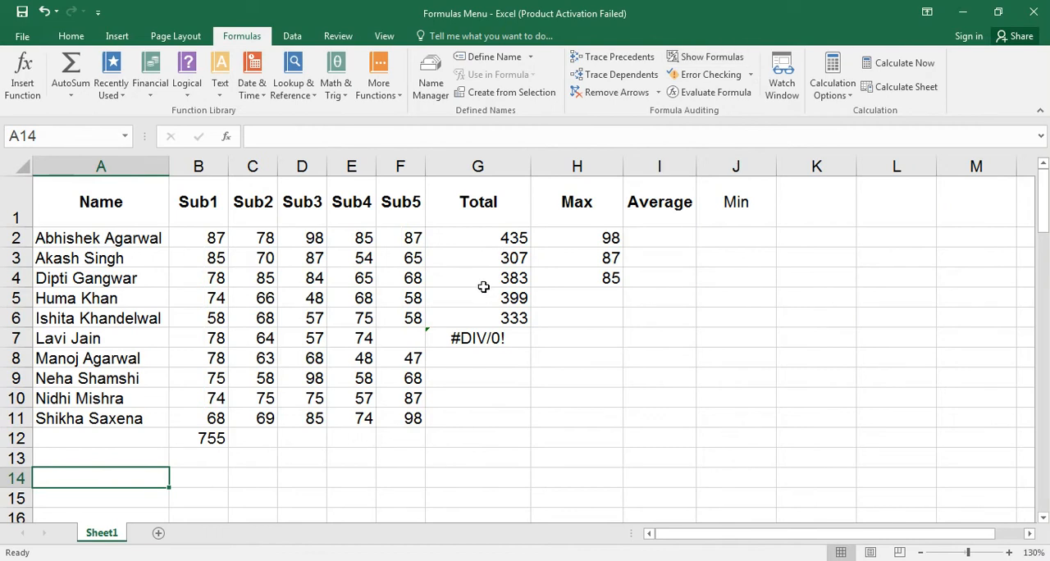
Run Error Checking on the sheet from F12, and move its dialog clear of the Total column.
click(378, 439)
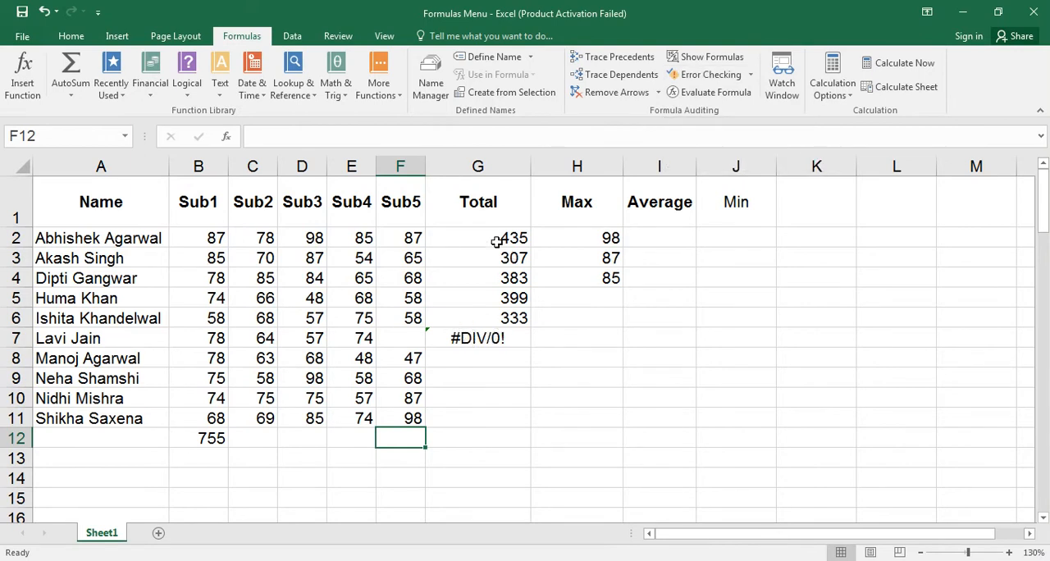
click(711, 74)
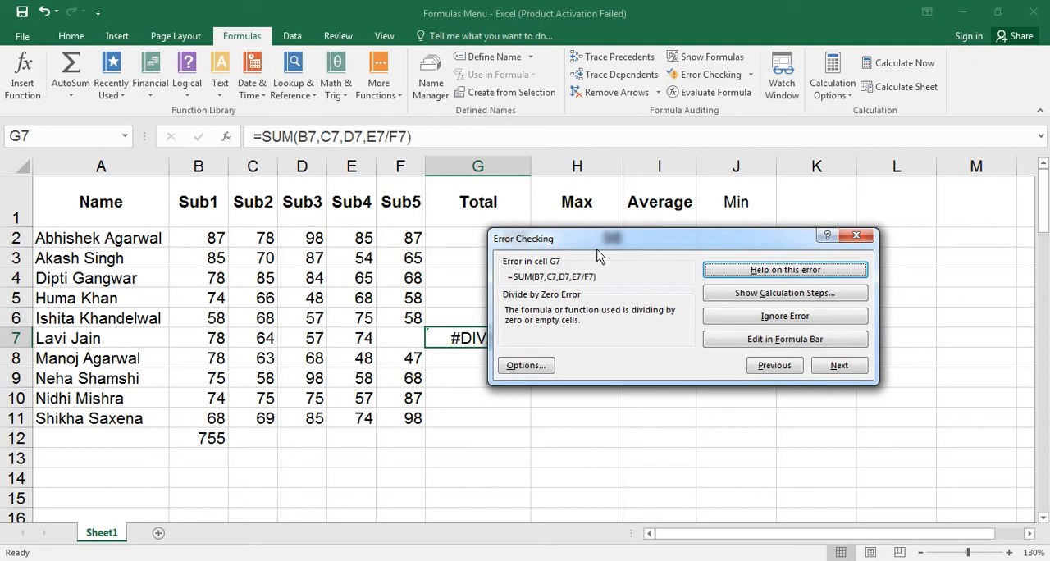
drag(605, 246, 673, 178)
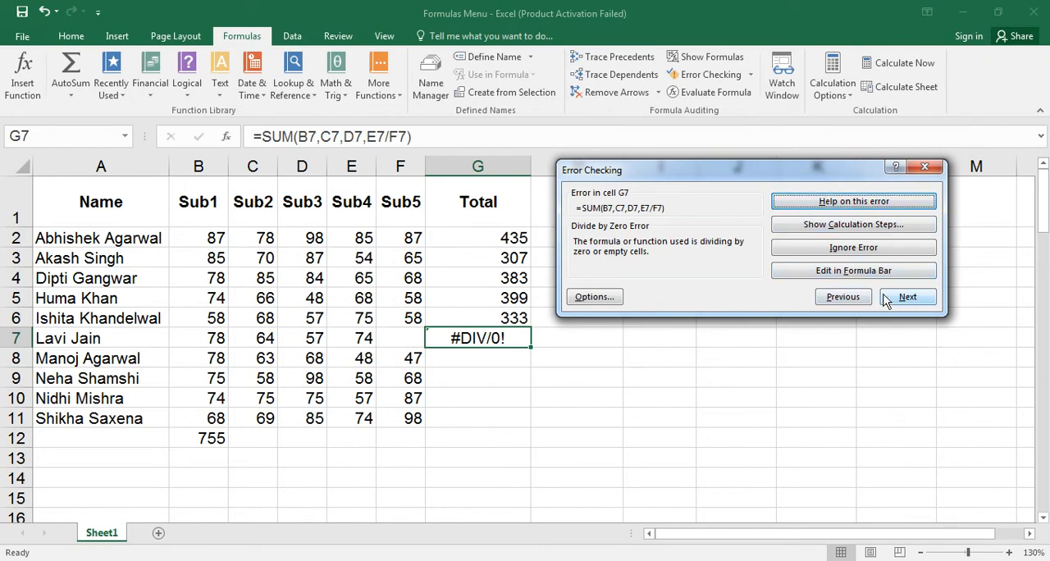
Move the Error Checking dialog clear of the Max column heading and continue past the G7 error to finish the check.
drag(786, 169, 851, 153)
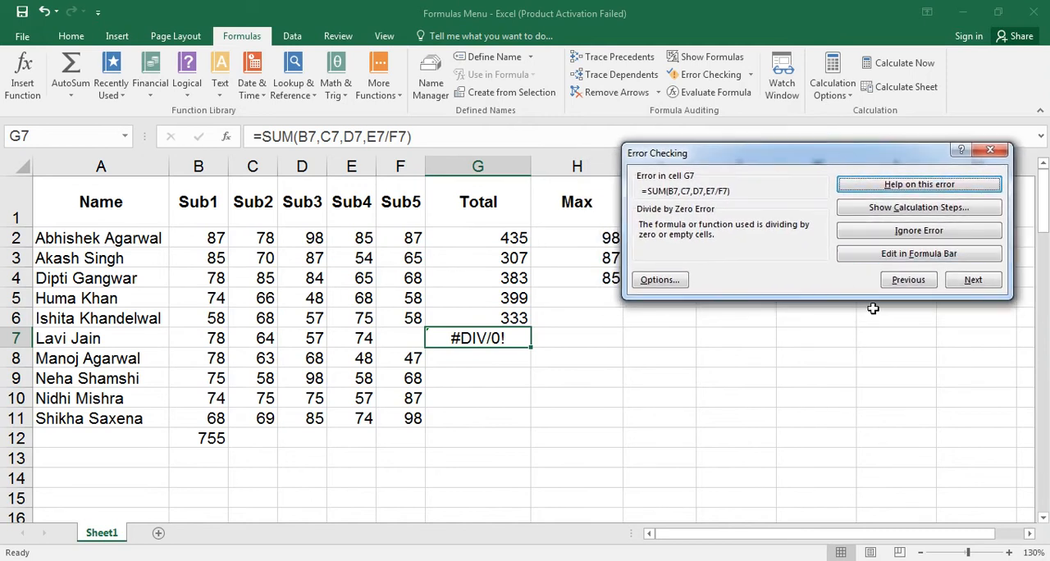
click(968, 281)
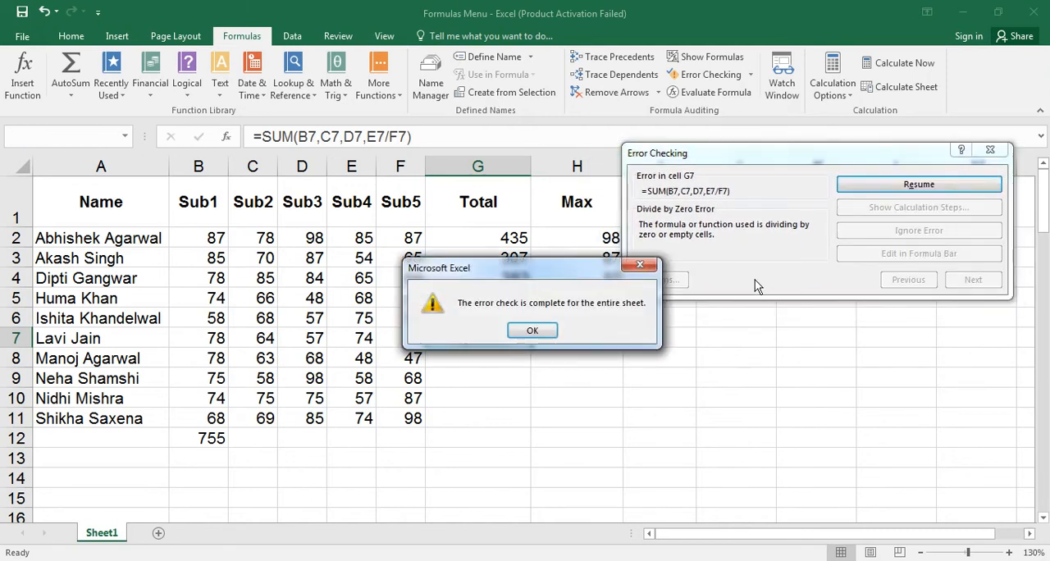
click(533, 330)
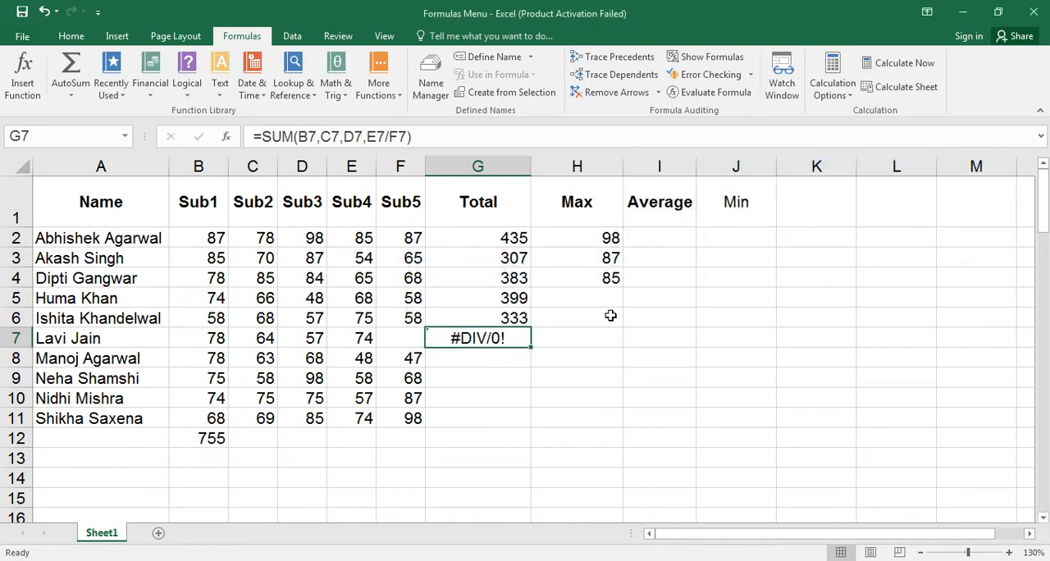
Run Error Checking on the sheet again, ignore the error flagged in G7, and look through Total cells G6 to G8.
click(710, 75)
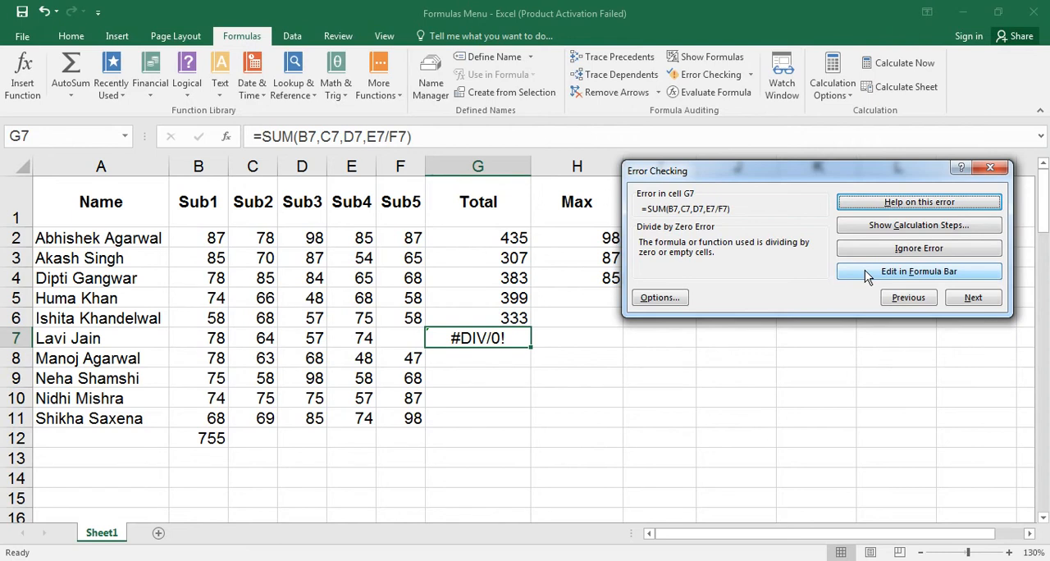
click(890, 247)
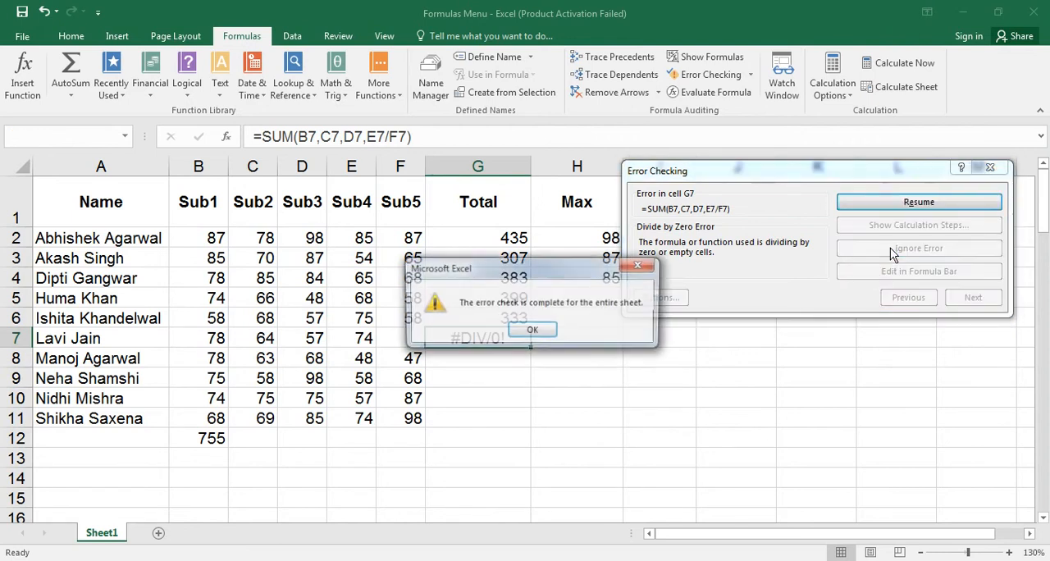
click(533, 330)
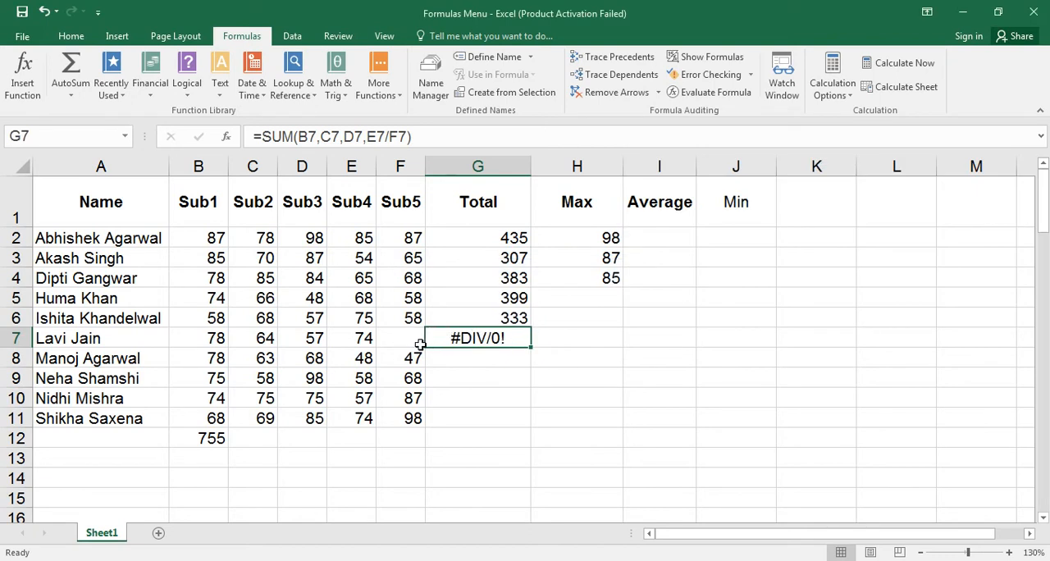
click(492, 313)
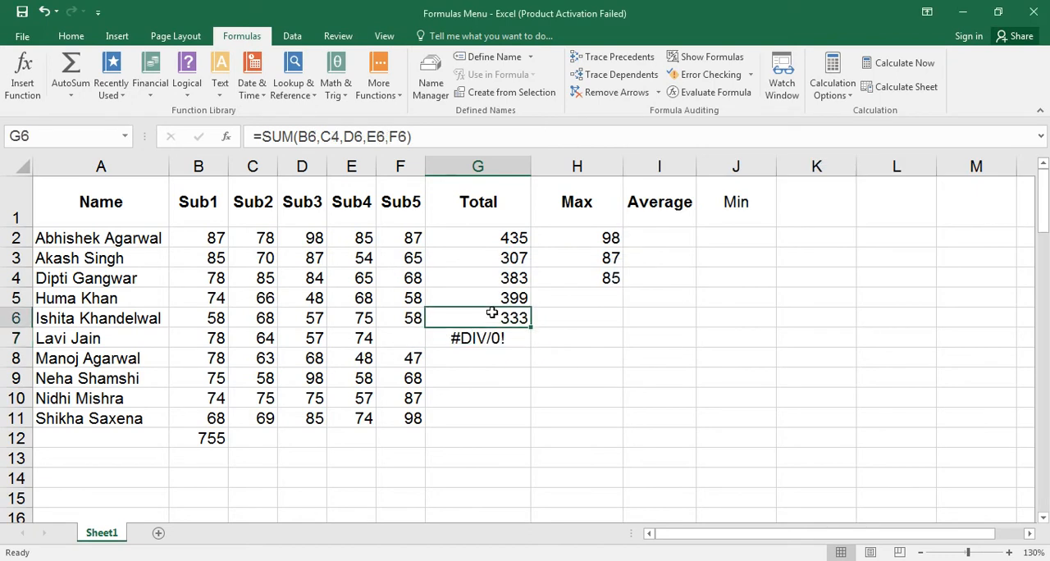
key(Down)
key(Down)
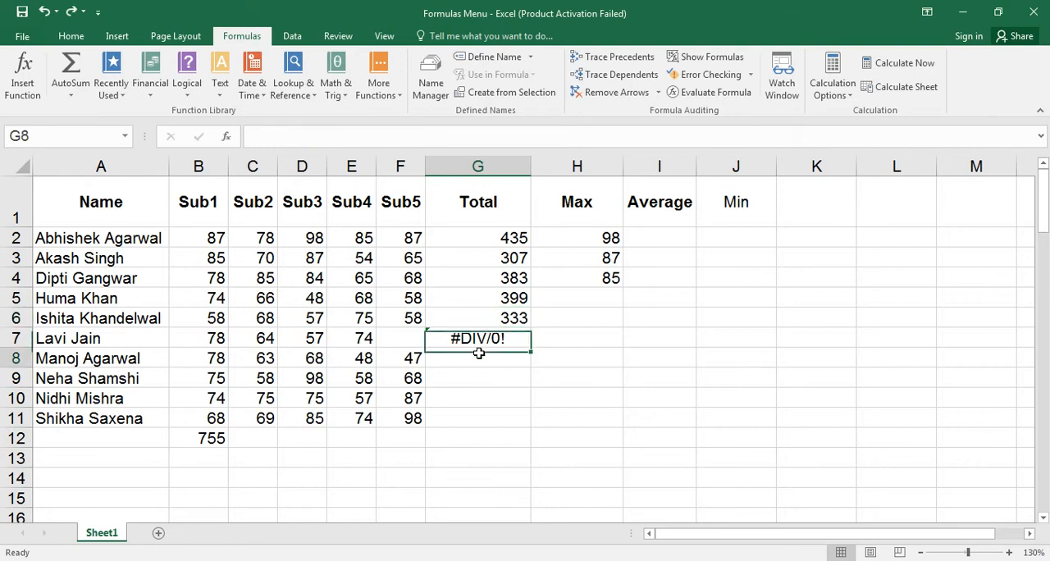
Evaluate the Total formula in G2 with Evaluate Formula, restart the evaluation once, and close the dialog.
click(496, 242)
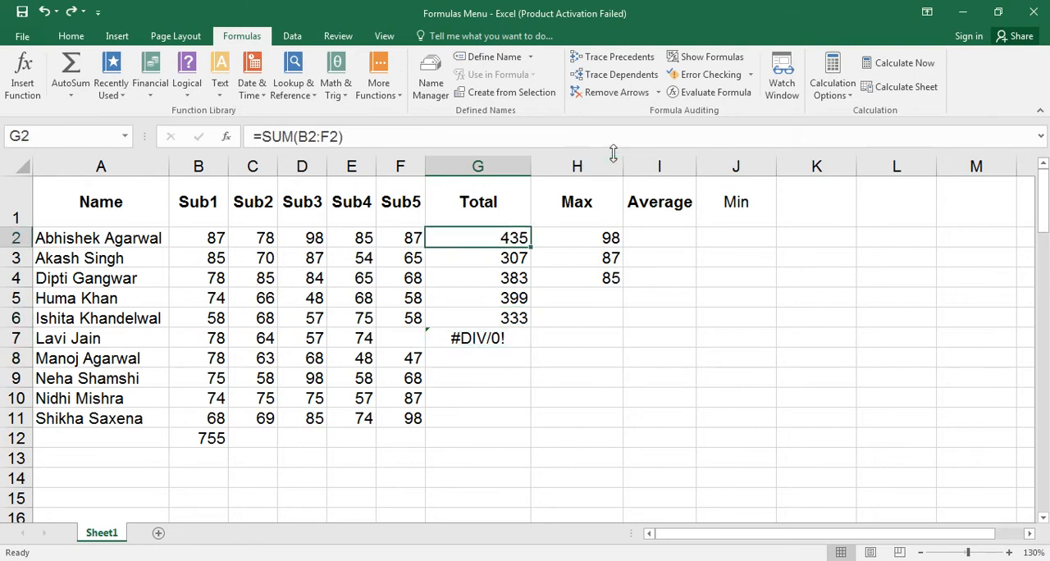
click(720, 94)
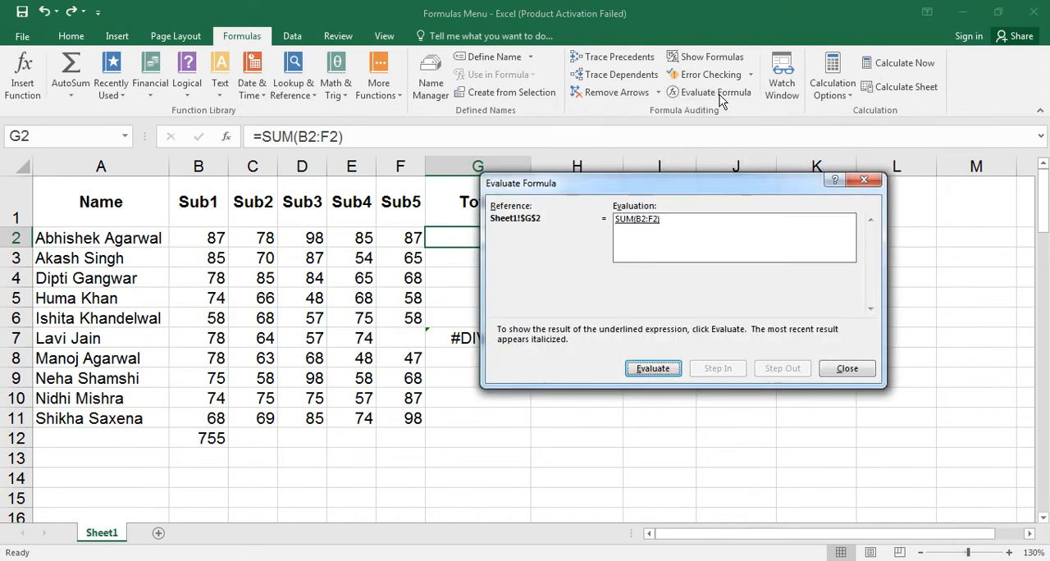
drag(652, 183, 724, 165)
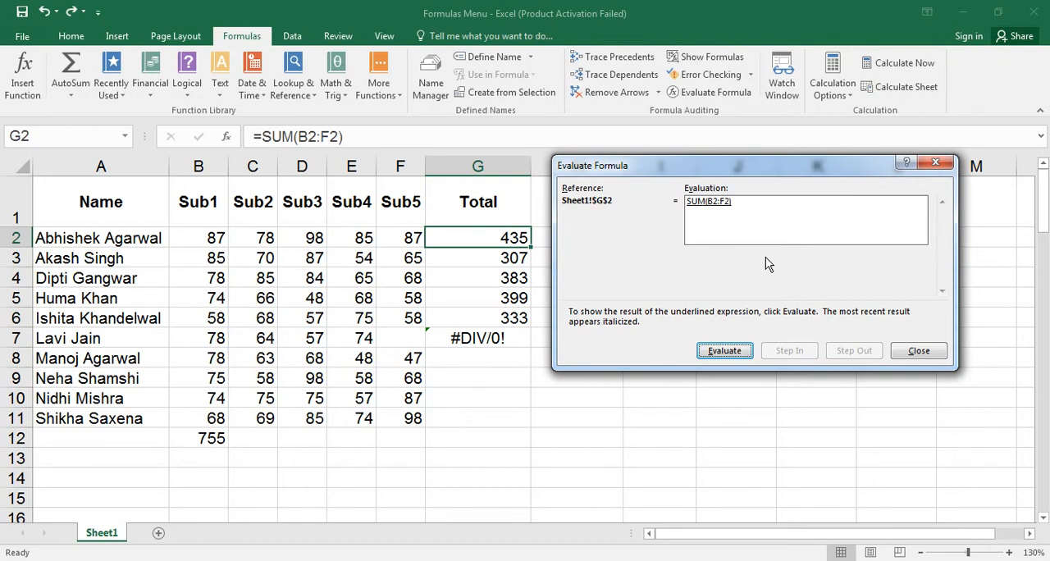
click(722, 351)
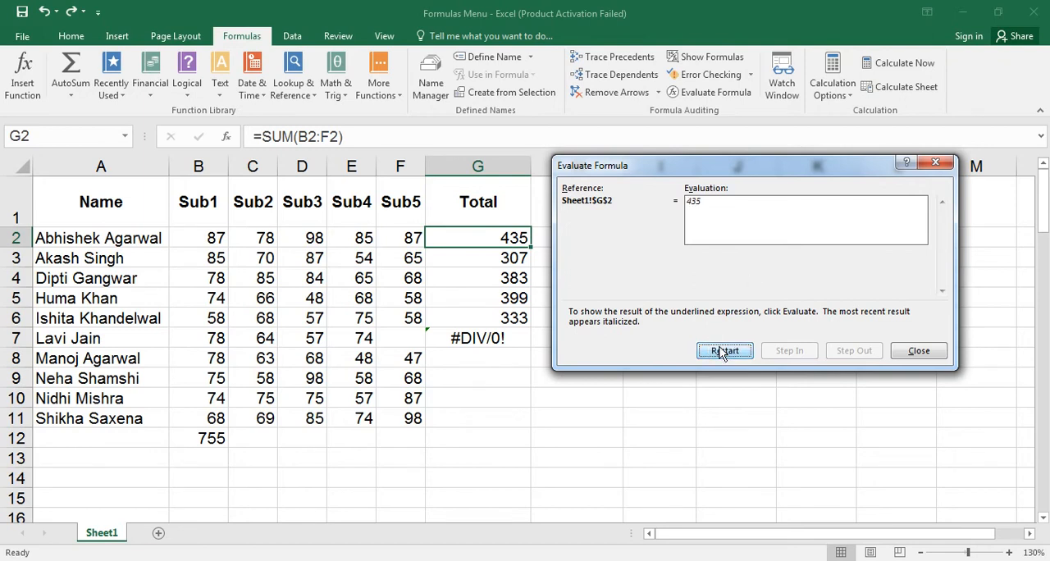
click(722, 352)
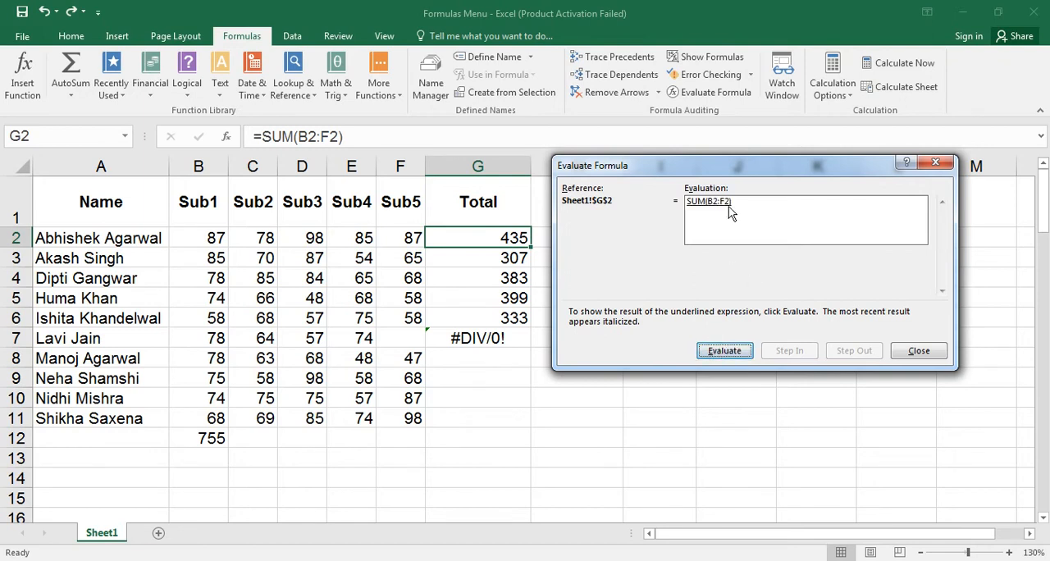
click(917, 351)
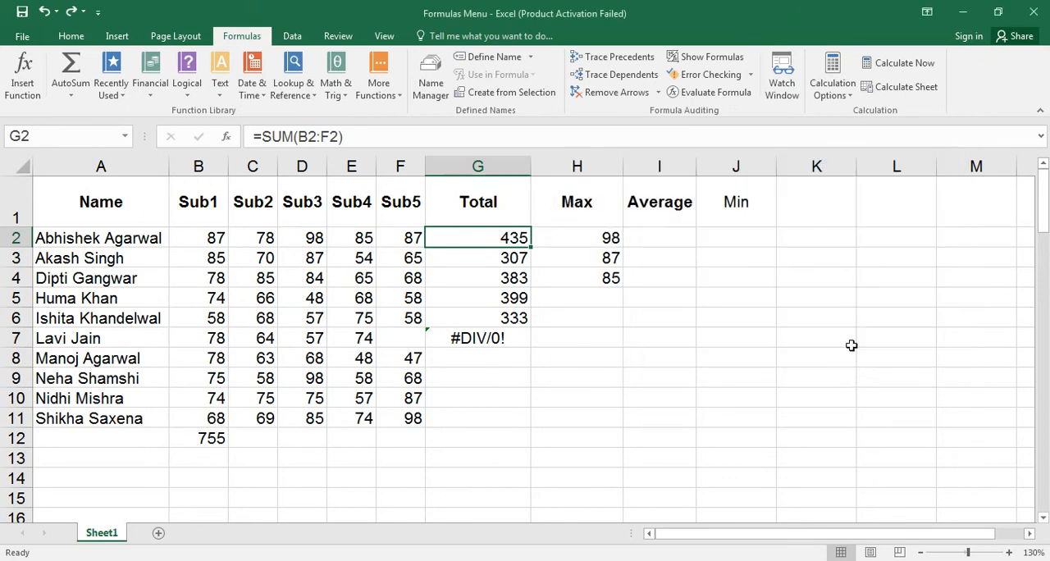
Locate the faulty formula in G7 with Error Checking, and evaluate it part by part through to its final result.
click(733, 75)
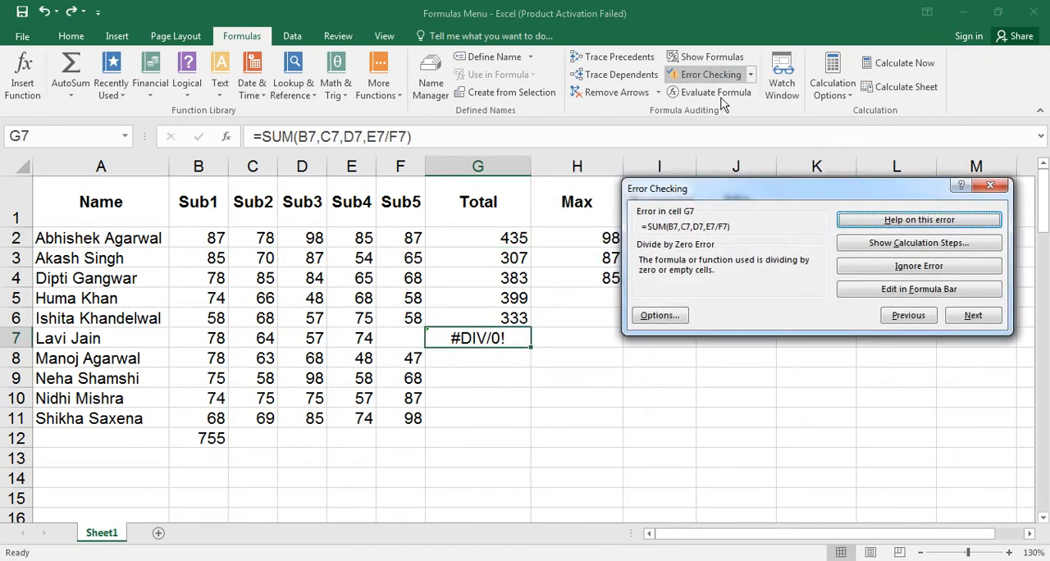
click(982, 188)
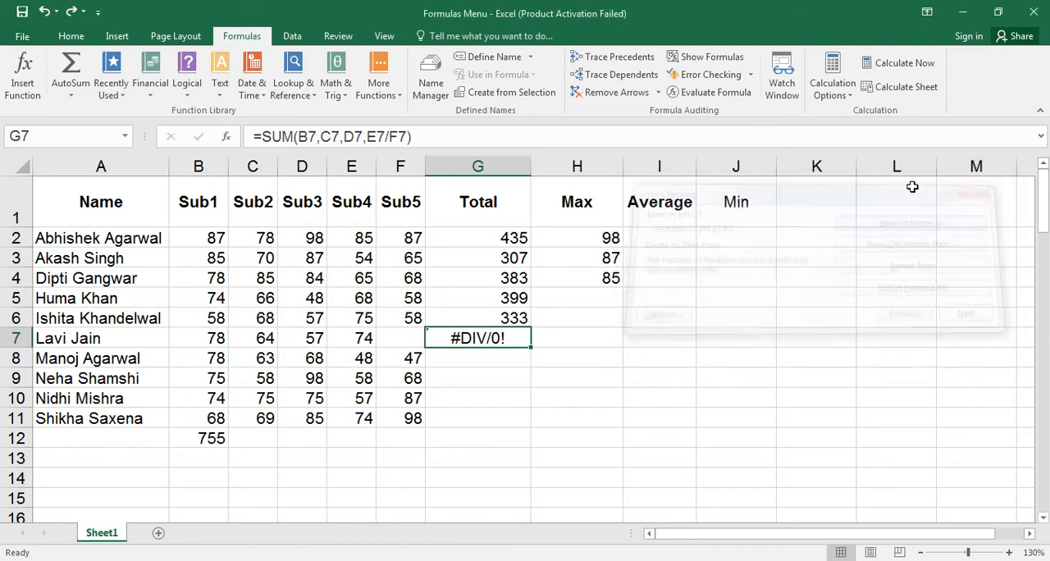
click(728, 95)
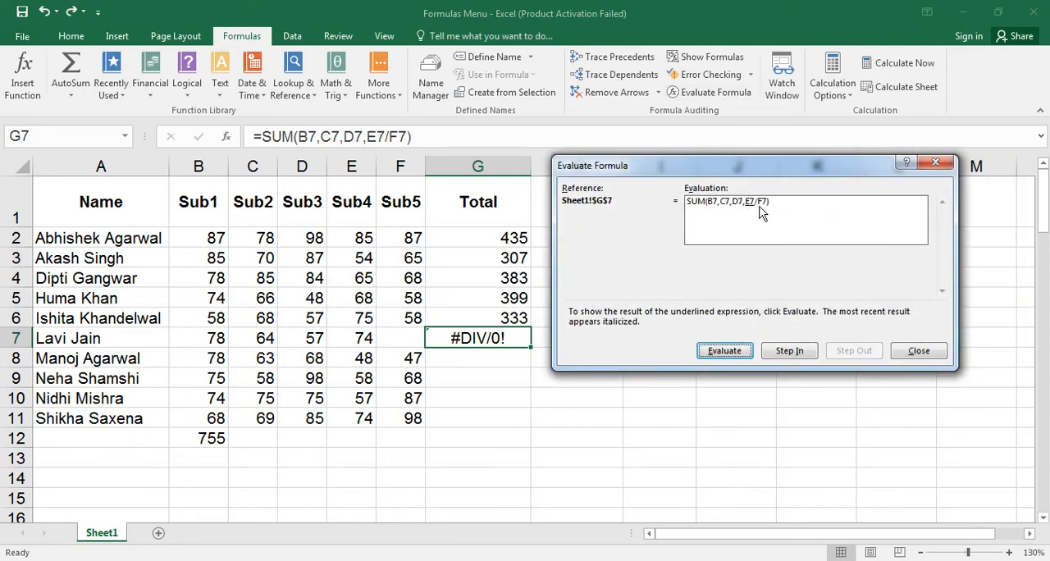
click(707, 353)
click(727, 353)
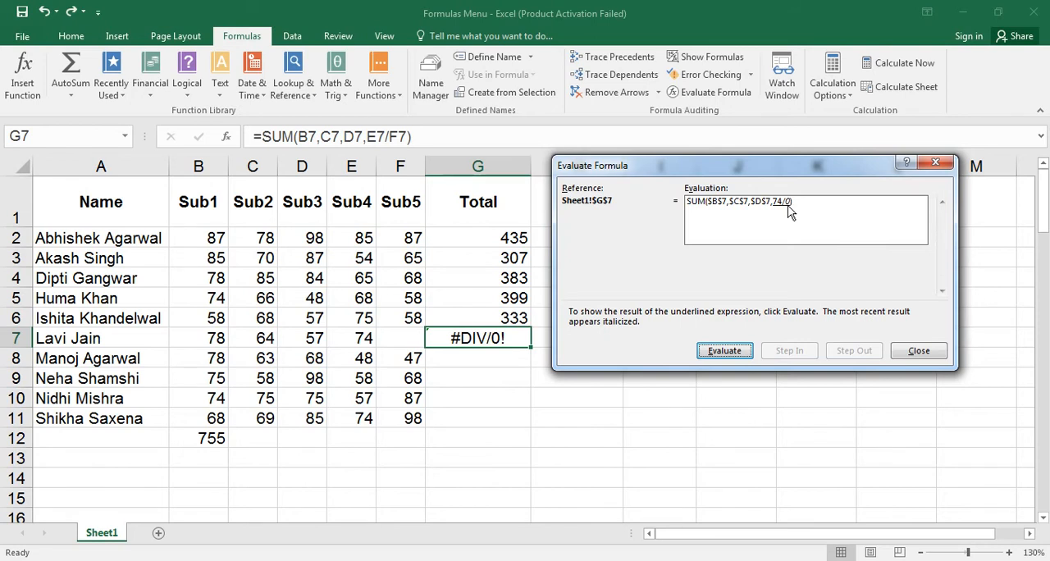
click(729, 353)
click(725, 353)
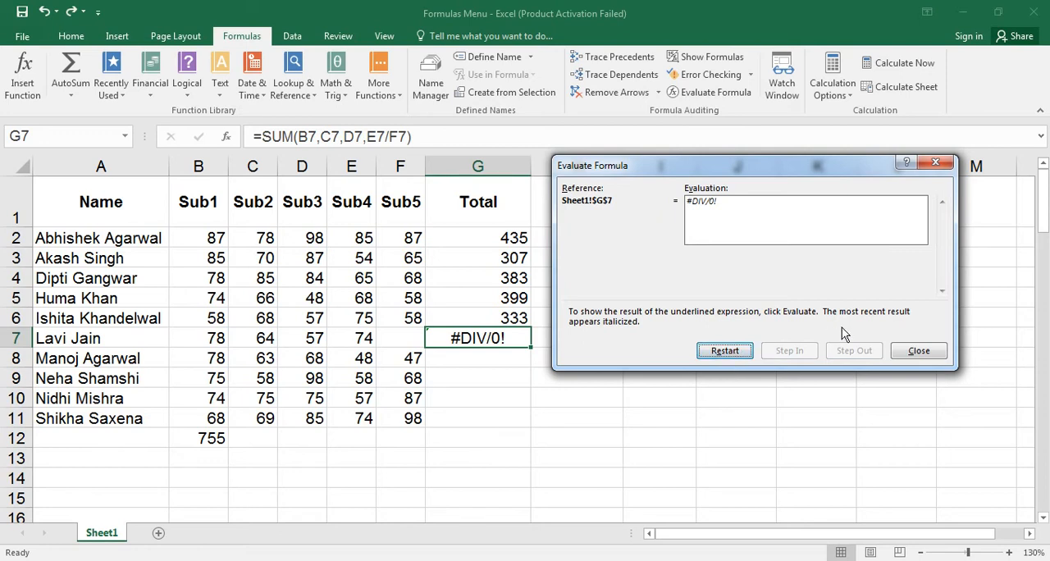
click(905, 352)
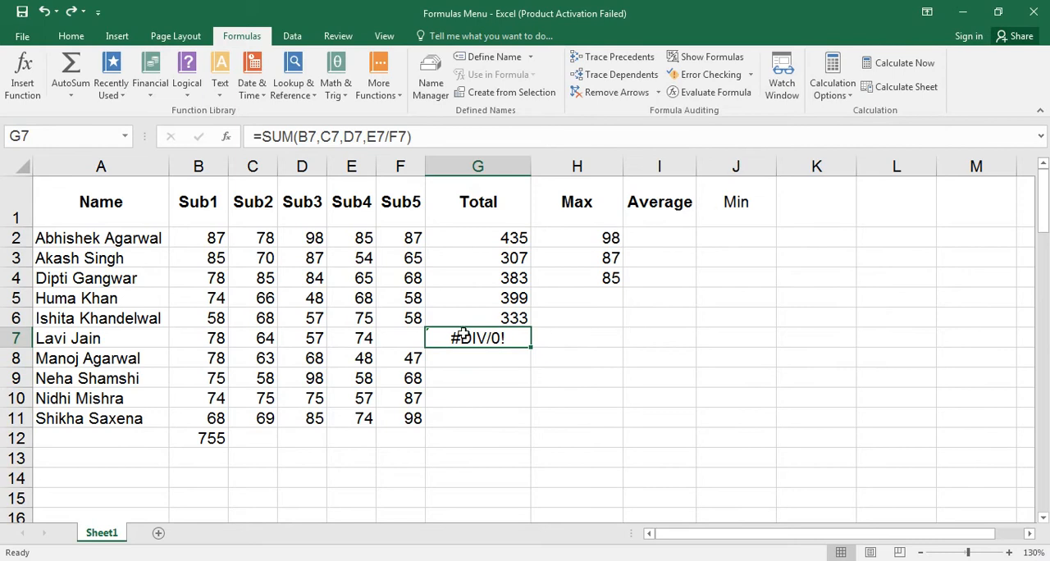
Fill in the missing Sub5 mark in F7 with 65.
click(407, 335)
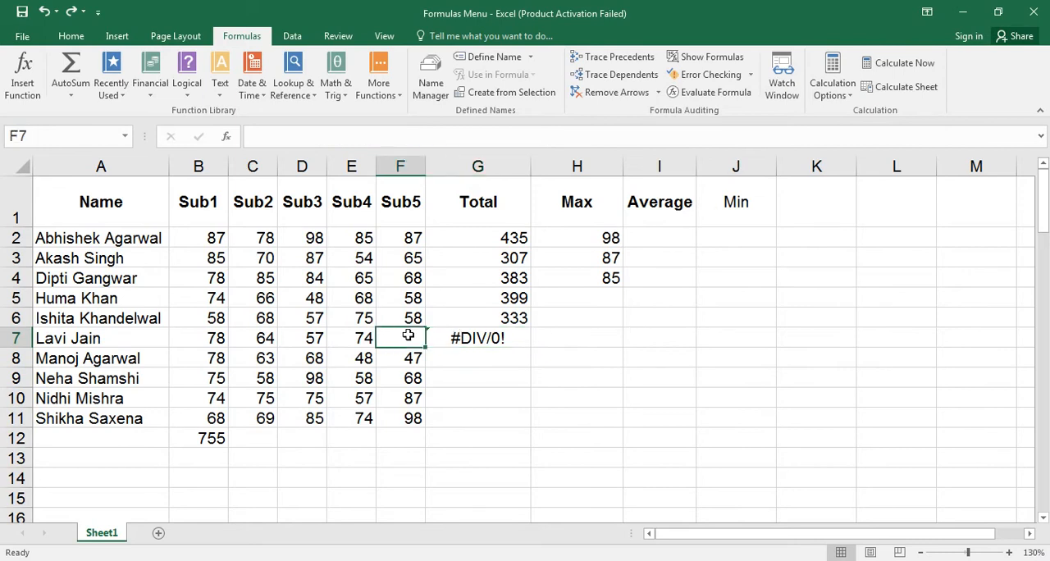
text(65)
key(Return)
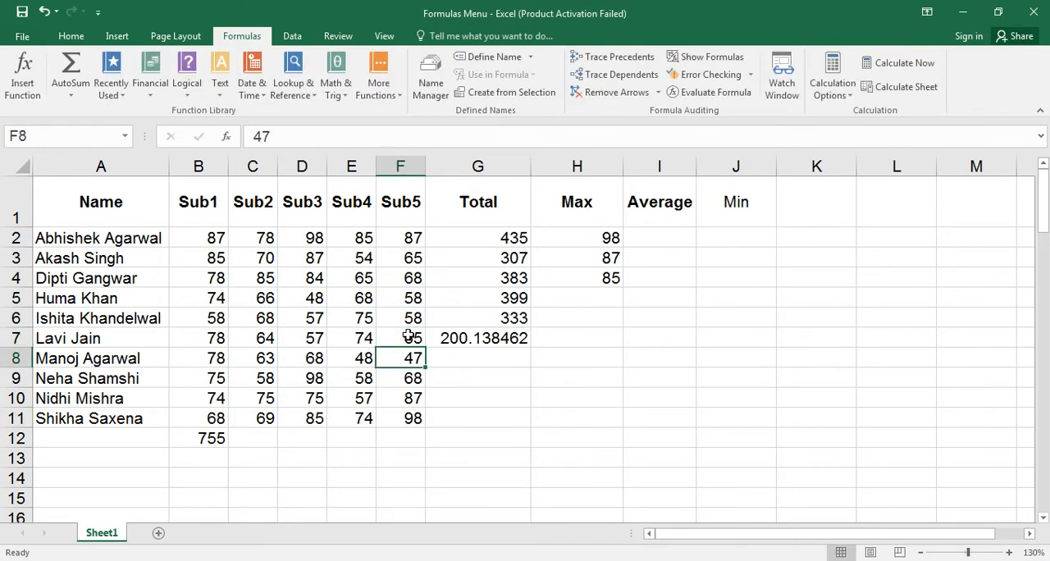
click(408, 335)
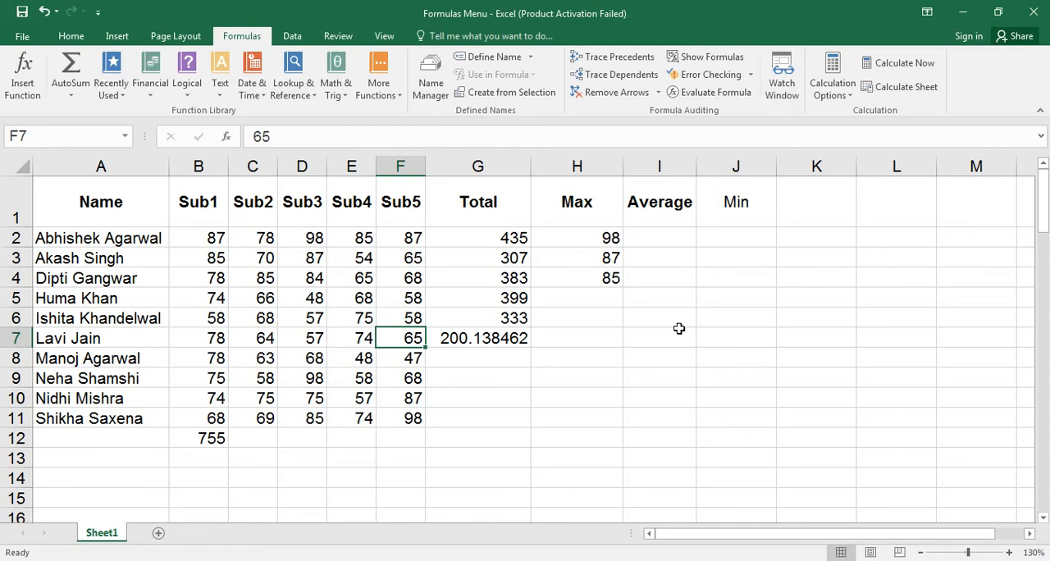
Trace the precedents of the Total formulas in G2 through G6, one cell after another.
click(497, 234)
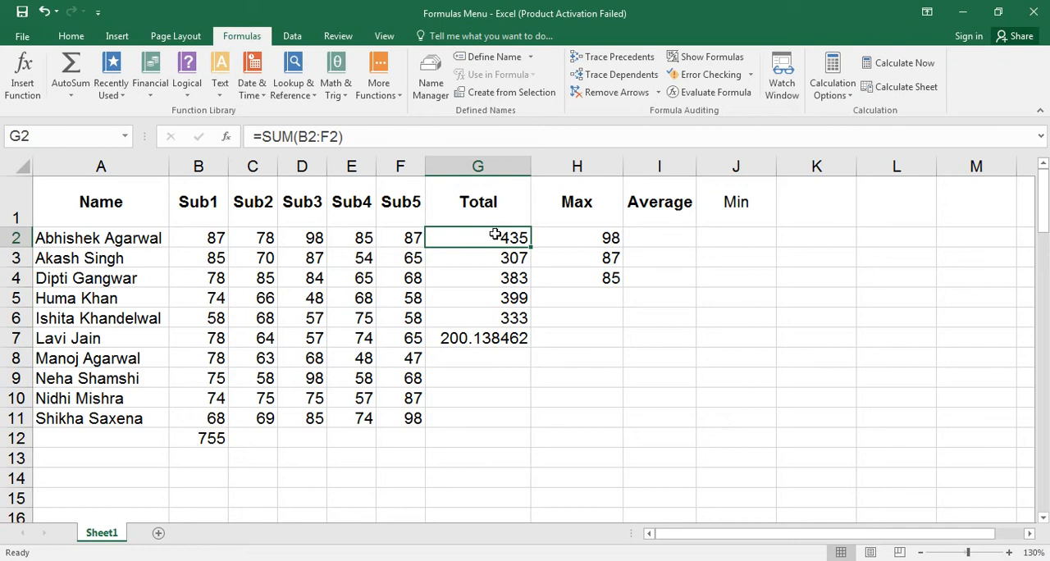
click(615, 55)
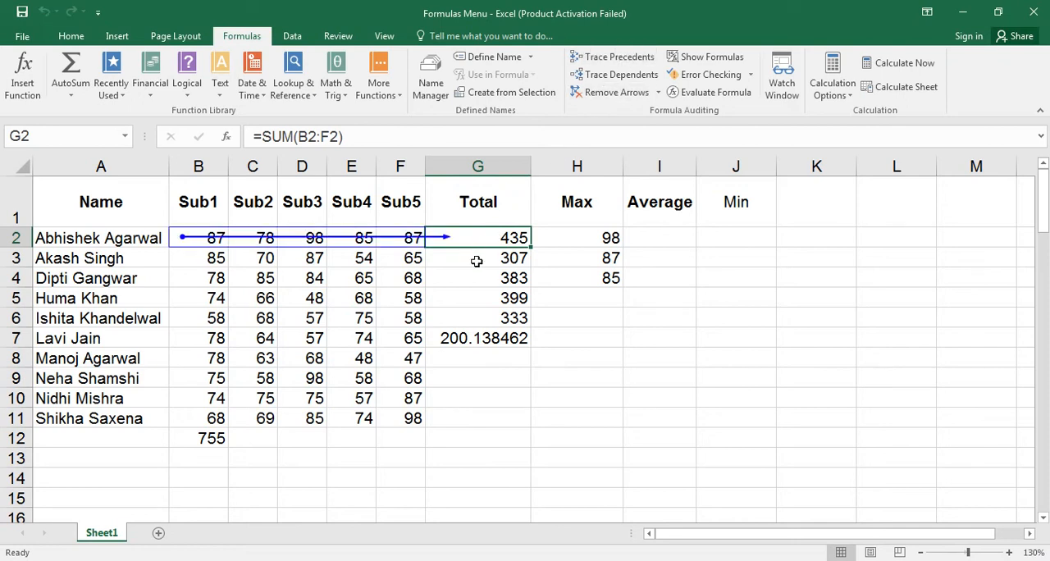
click(476, 259)
click(617, 57)
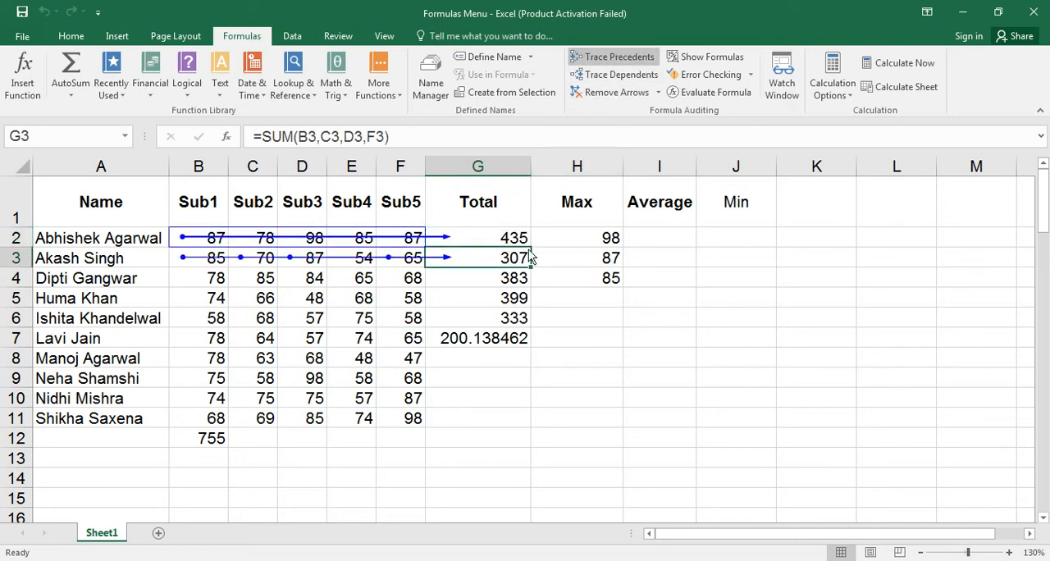
click(497, 279)
click(617, 57)
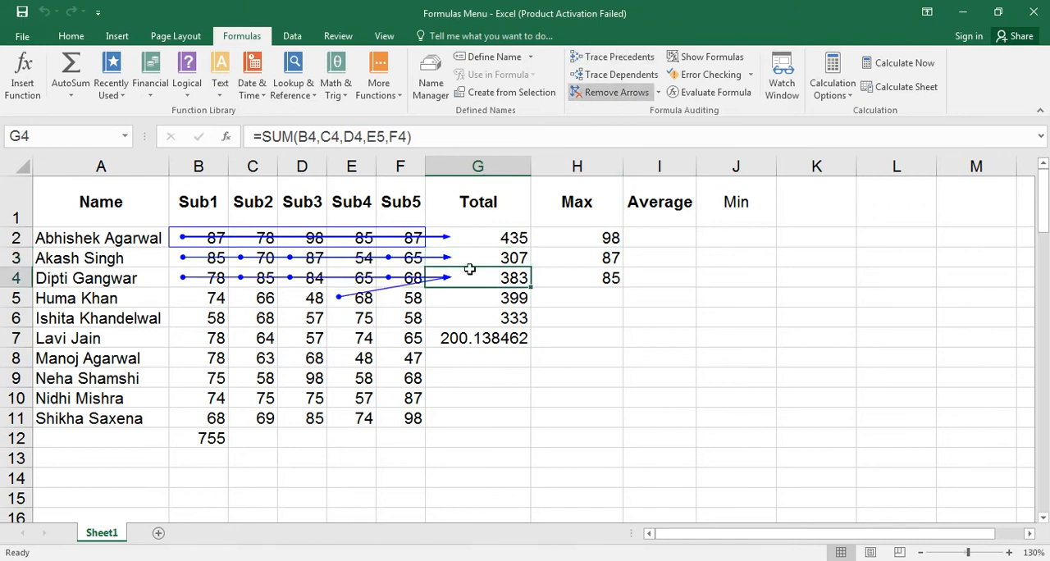
click(465, 296)
click(618, 56)
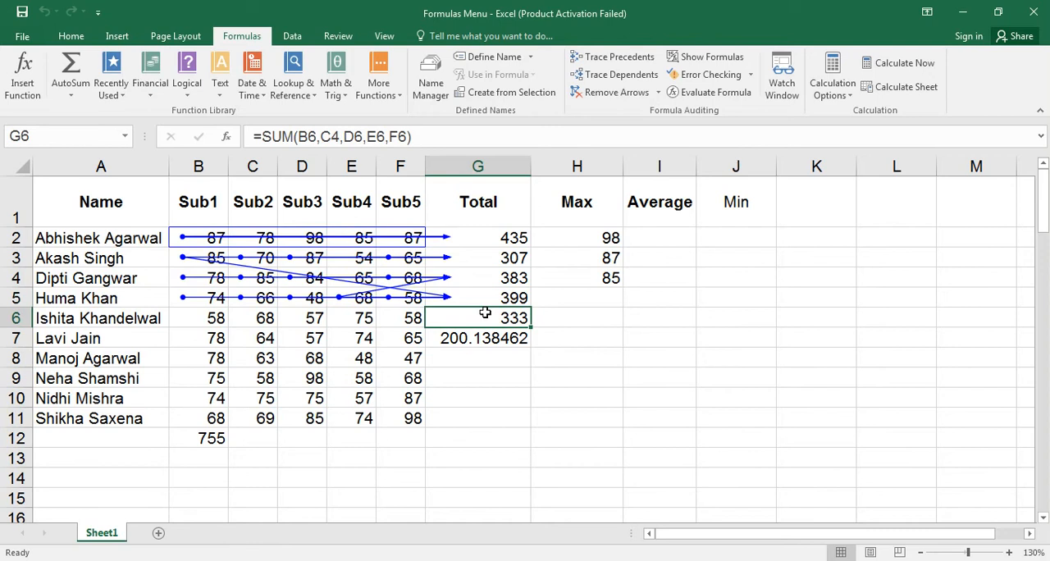
click(621, 59)
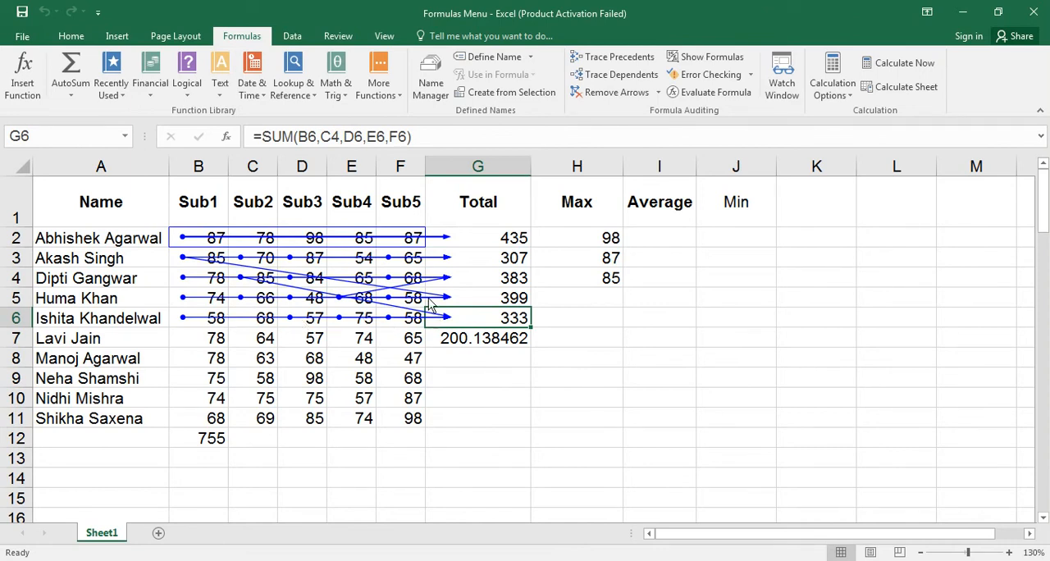
Remove all tracing arrows from the sheet and trace the precedents of G4 alone.
click(504, 238)
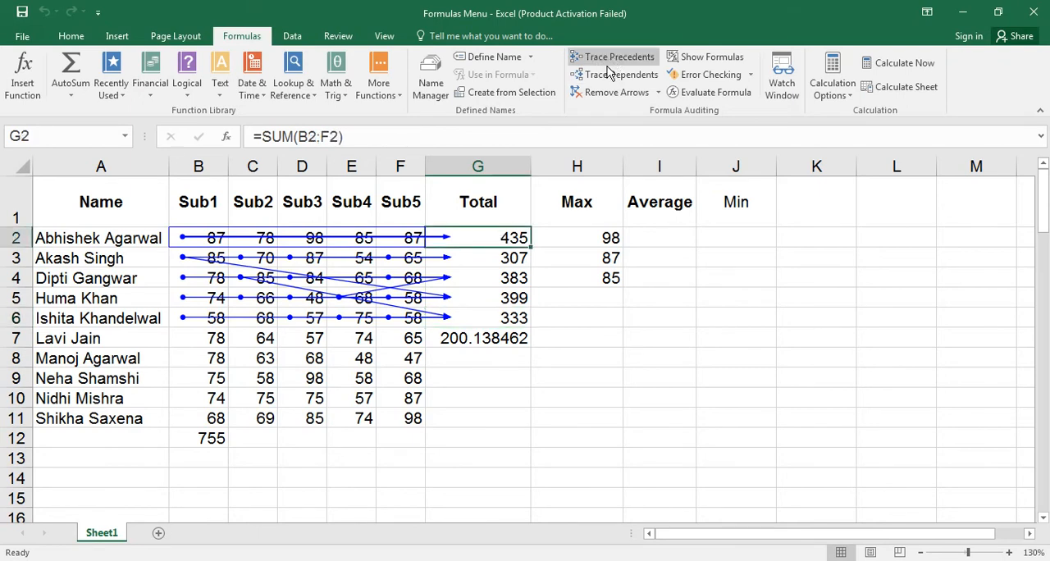
click(598, 93)
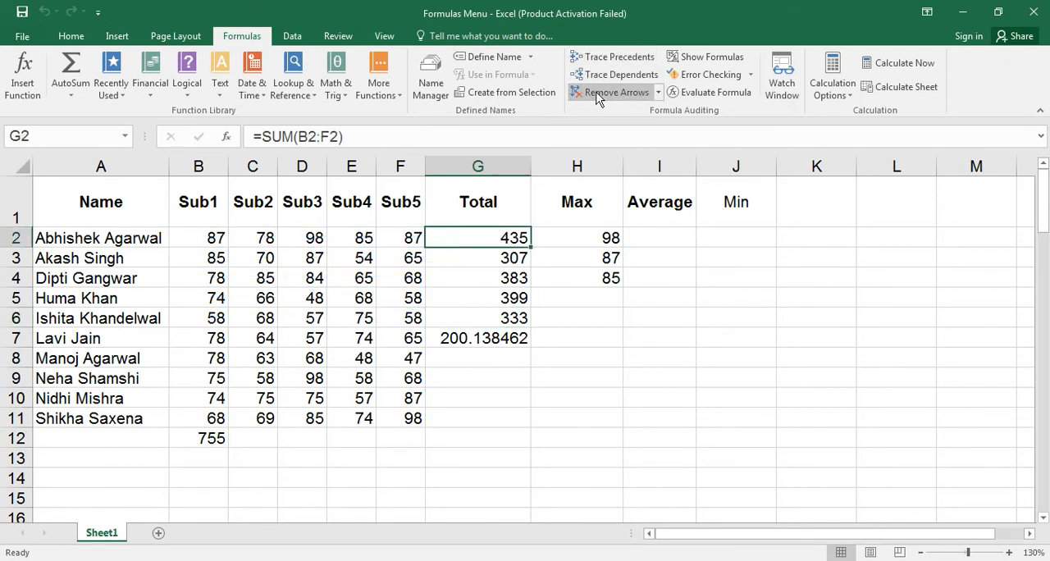
click(493, 273)
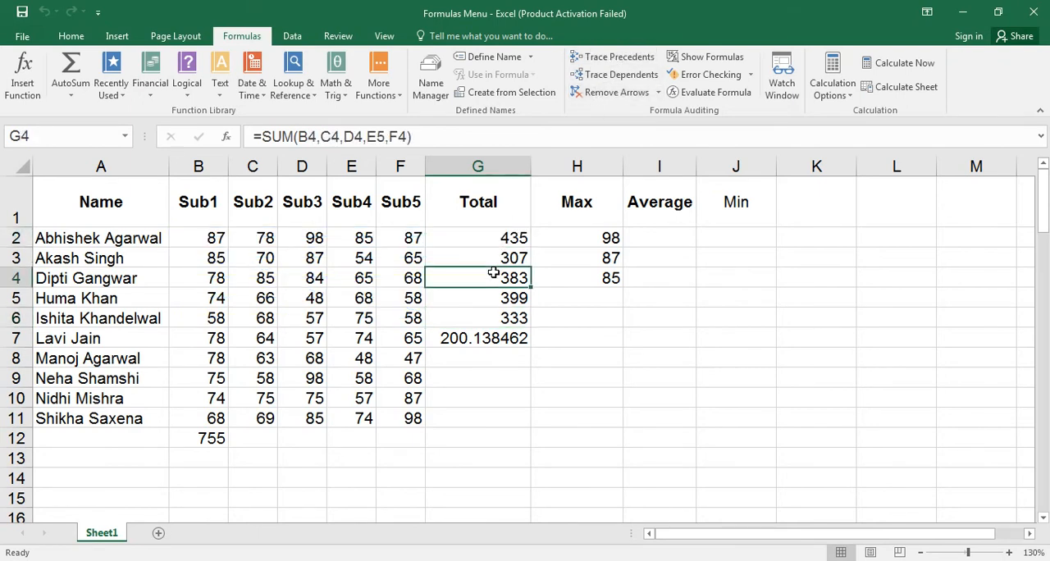
click(617, 59)
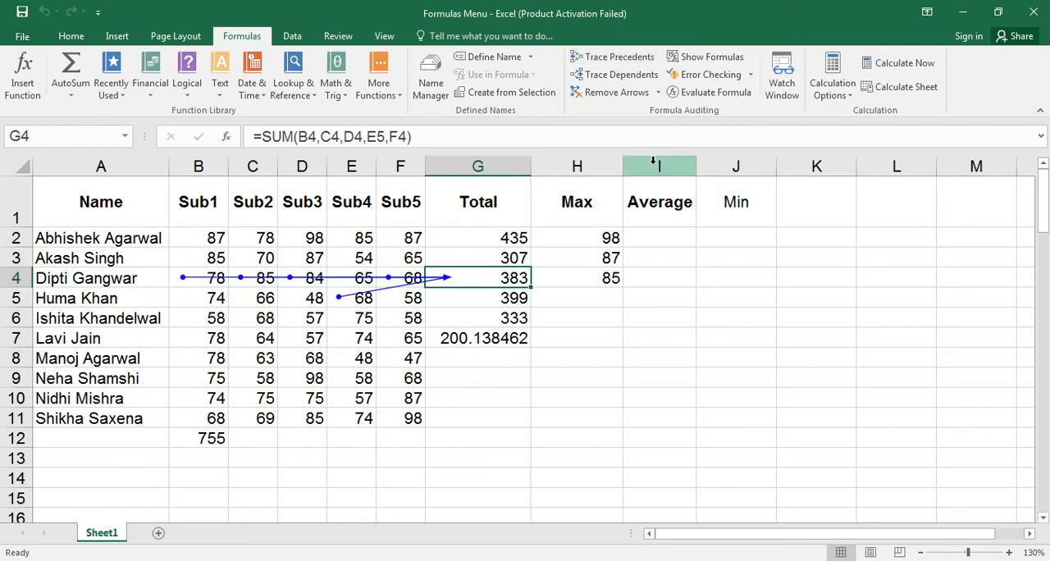
Open the Watch Window, add a watch on G4, and move the window clear of the Total and Max values.
click(780, 78)
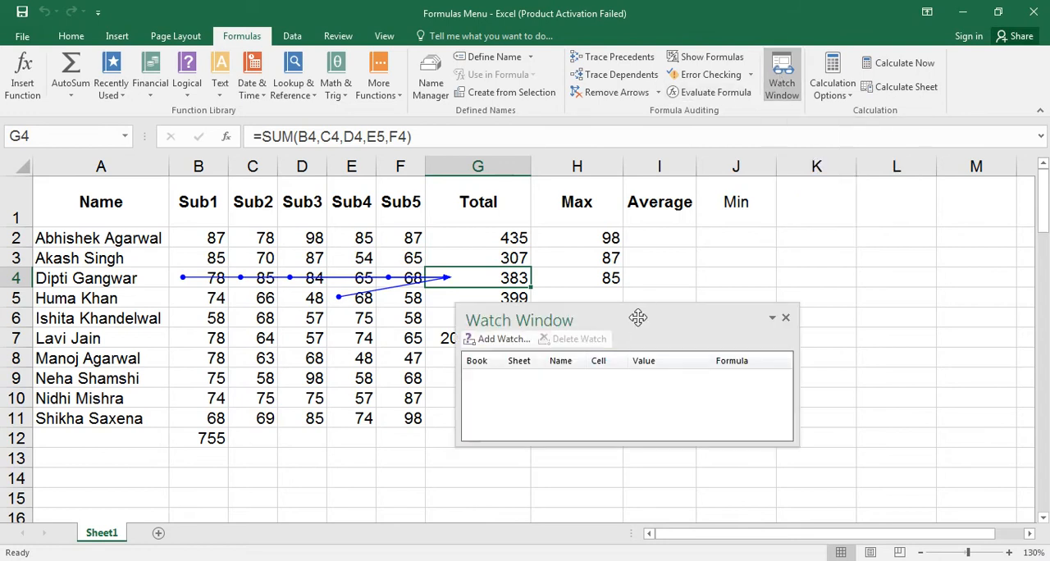
drag(639, 309, 771, 186)
click(638, 218)
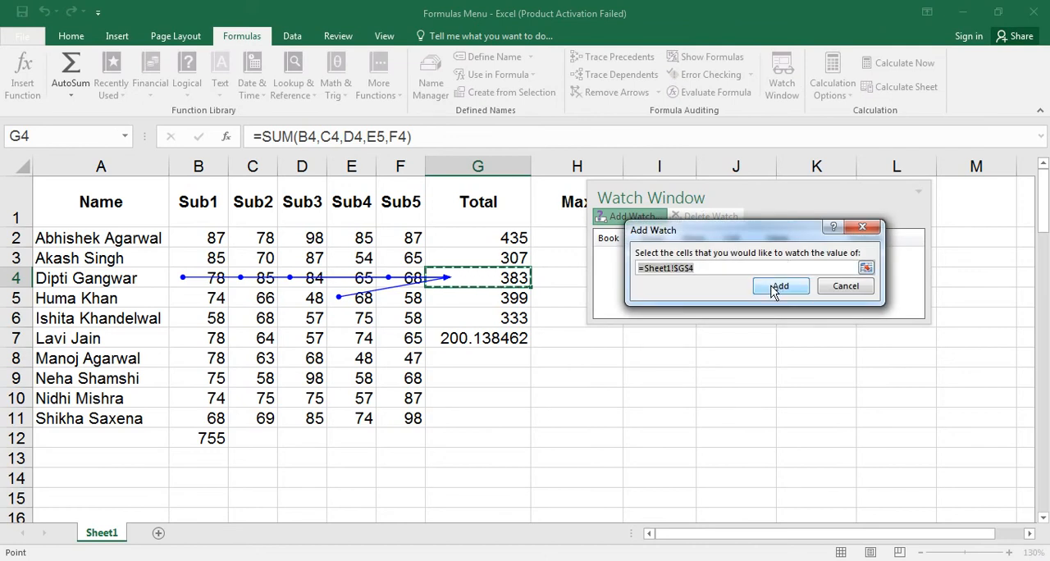
click(778, 287)
drag(798, 194, 788, 316)
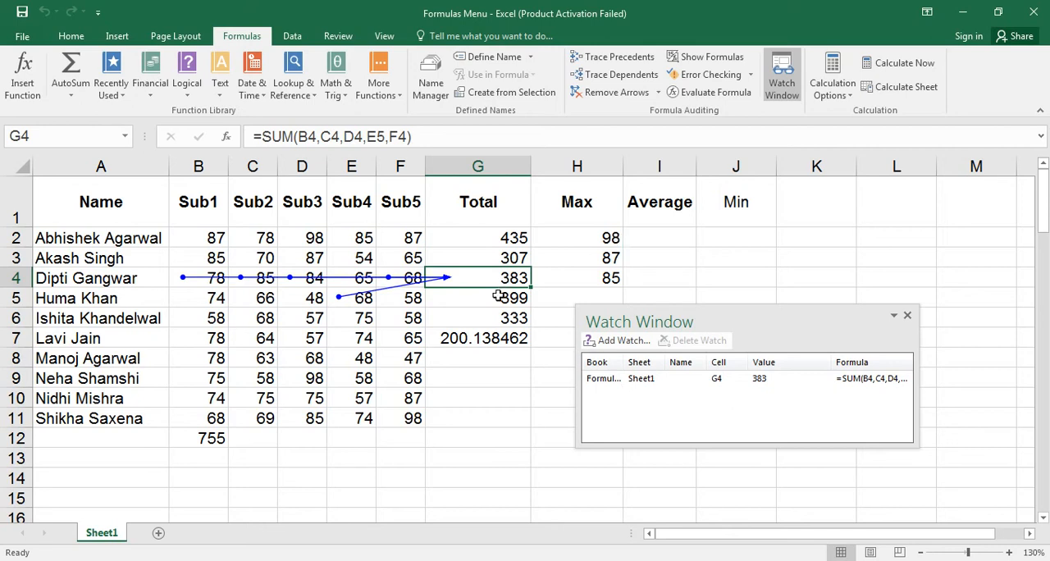
Clear the tracing arrows and trace the precedents of the Total formula in G5.
click(599, 97)
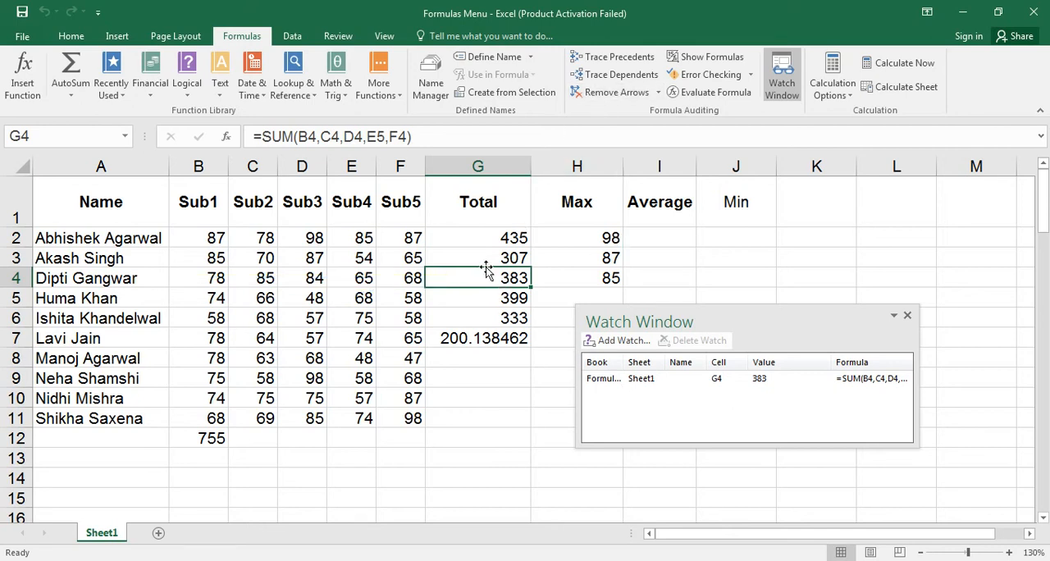
click(484, 300)
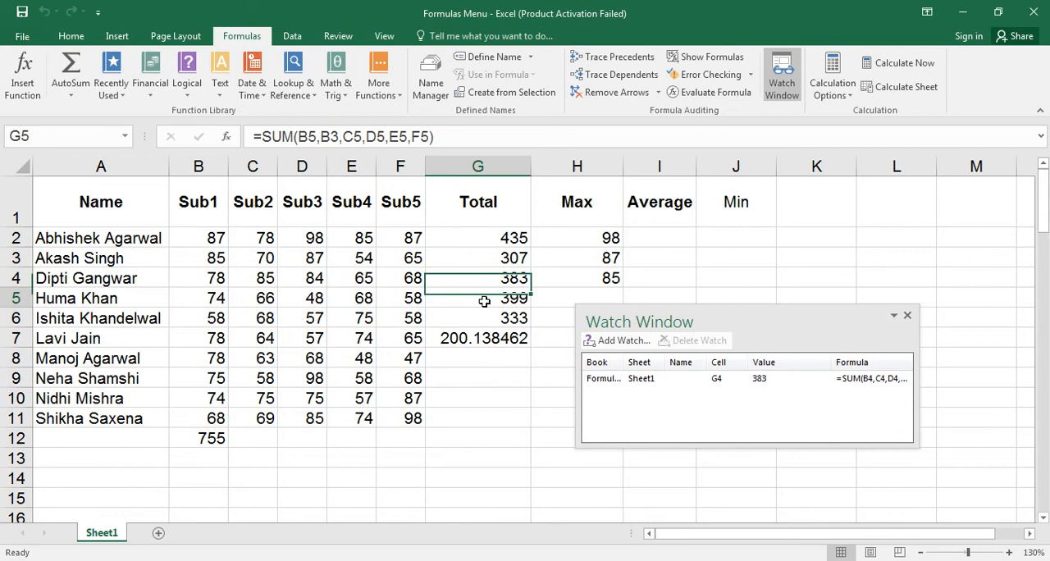
click(614, 59)
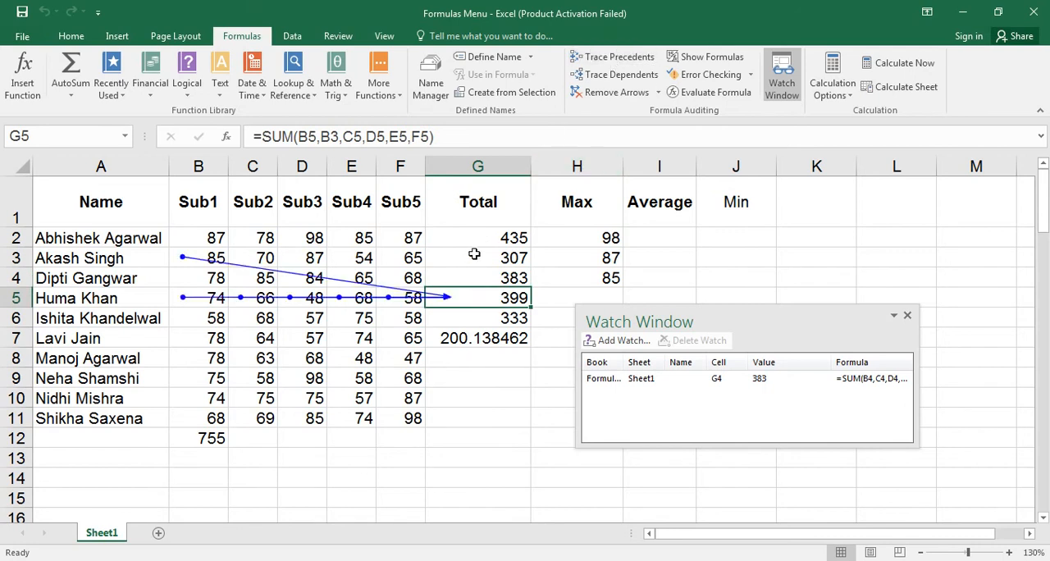
Add a watch on G5 and remove the tracing arrows from the sheet.
click(628, 345)
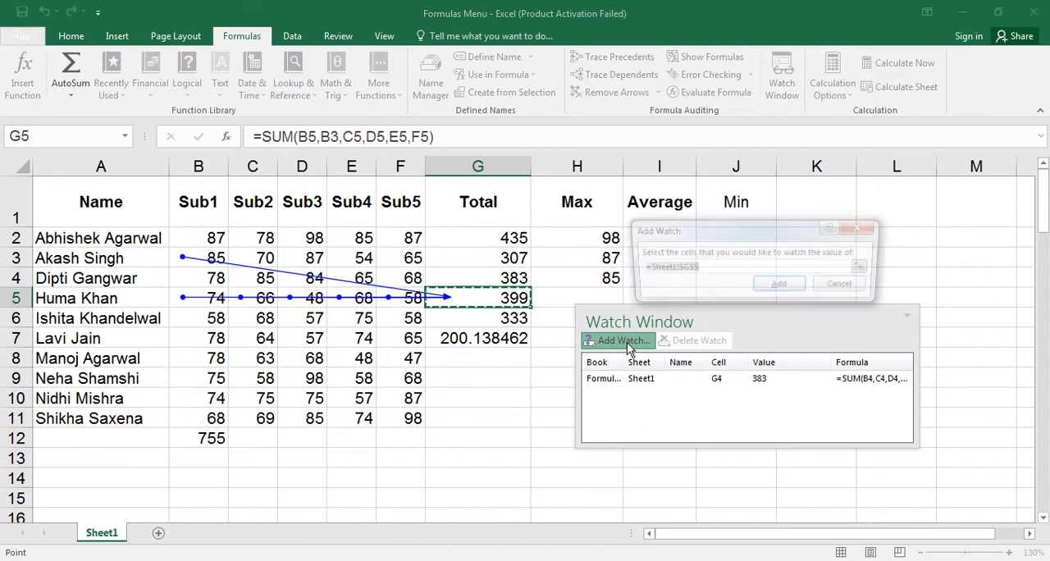
click(778, 283)
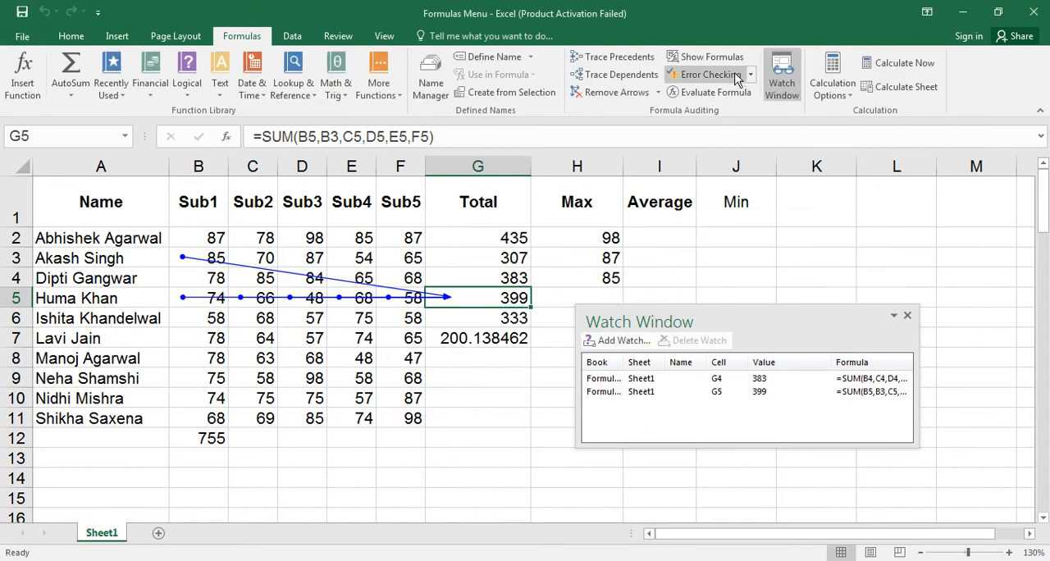
click(618, 91)
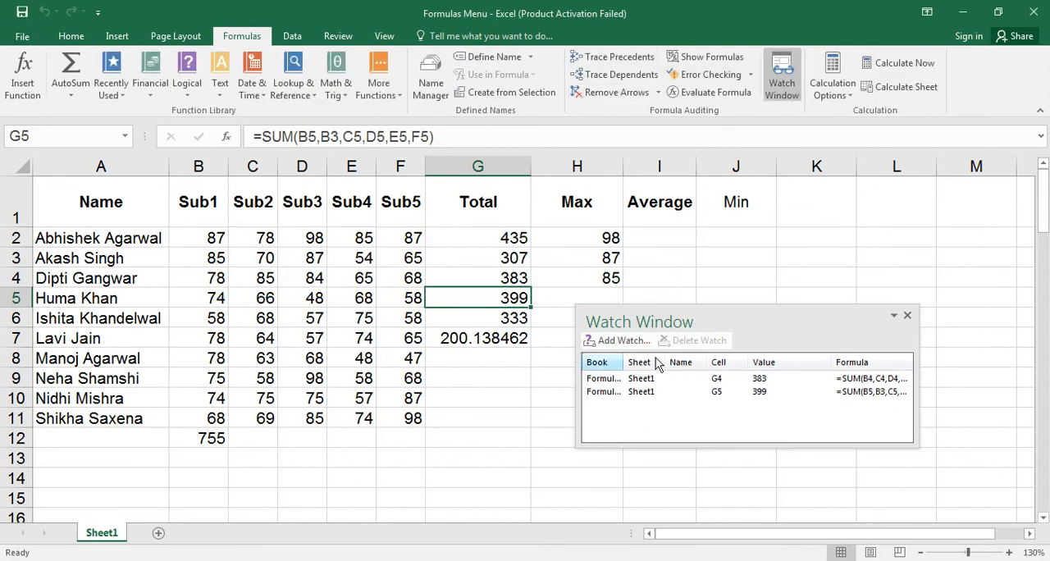
Close and reopen the Watch Window, reposition it beside the data, and slightly widen its Book column.
click(908, 318)
click(786, 94)
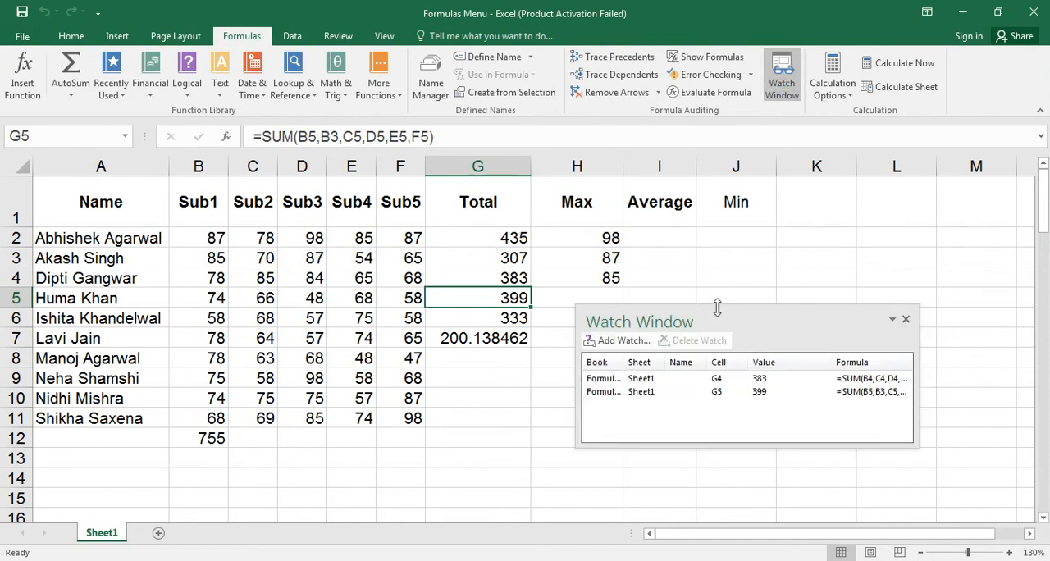
drag(717, 308, 796, 224)
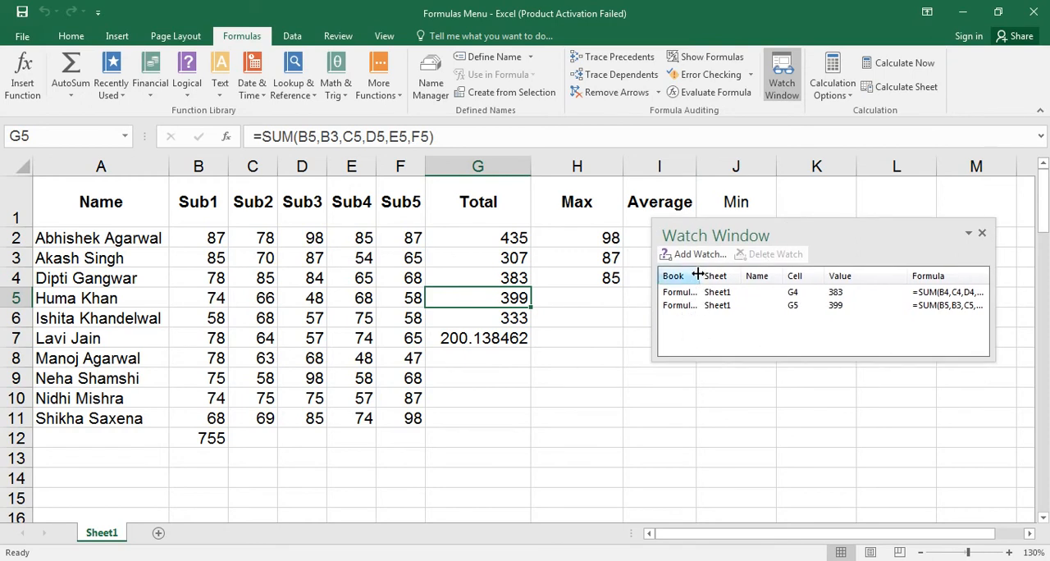
mouse_move(697, 274)
mouse_down()
mouse_move(748, 275)
mouse_move(702, 275)
mouse_up()
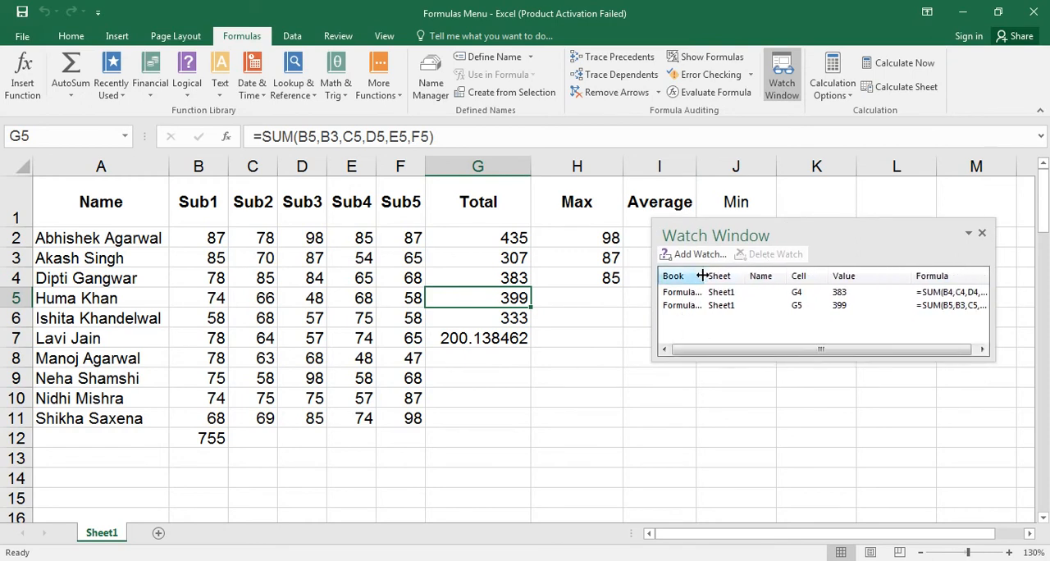
drag(849, 350, 814, 362)
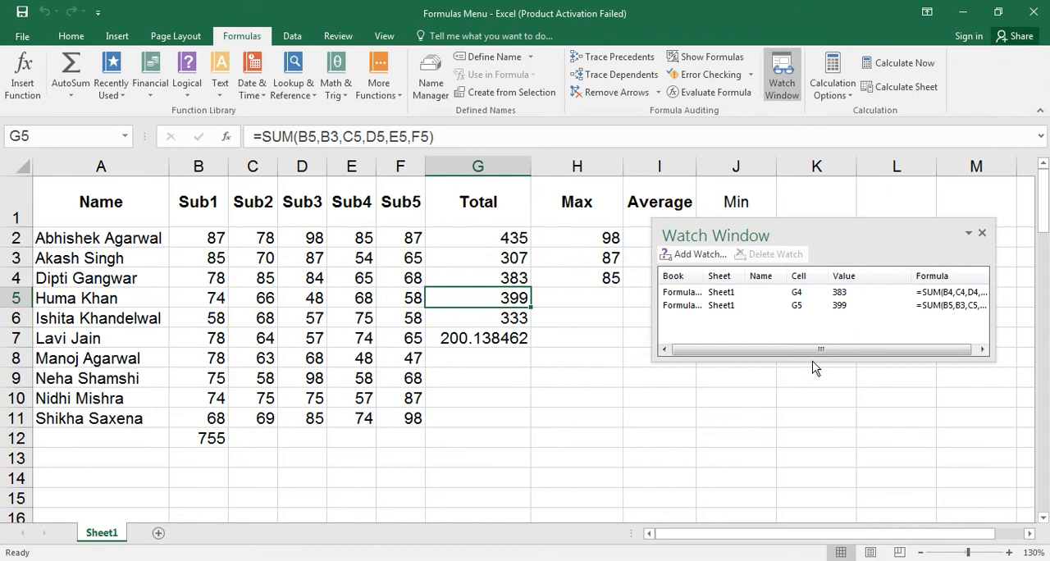
Go to G4 from its watch entry and correct the formula to =SUM(B4,C4,D4,E4,F4).
double_click(736, 297)
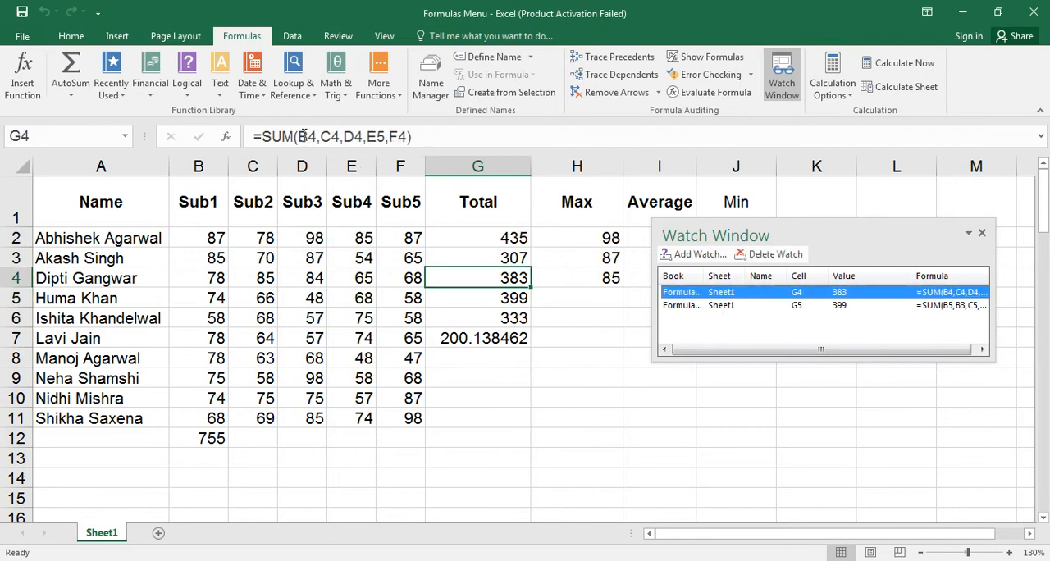
click(382, 137)
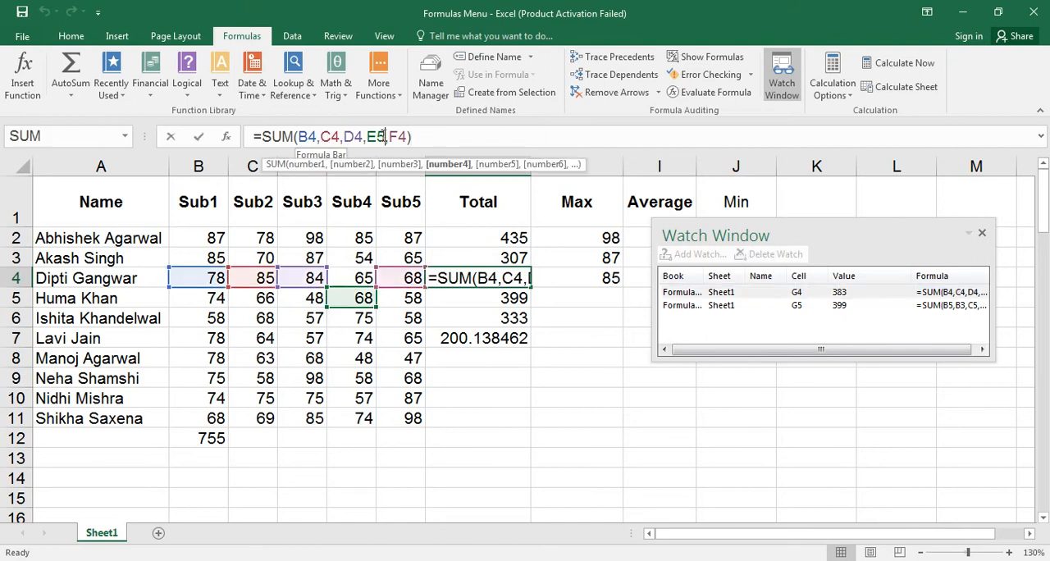
key(BackSpace)
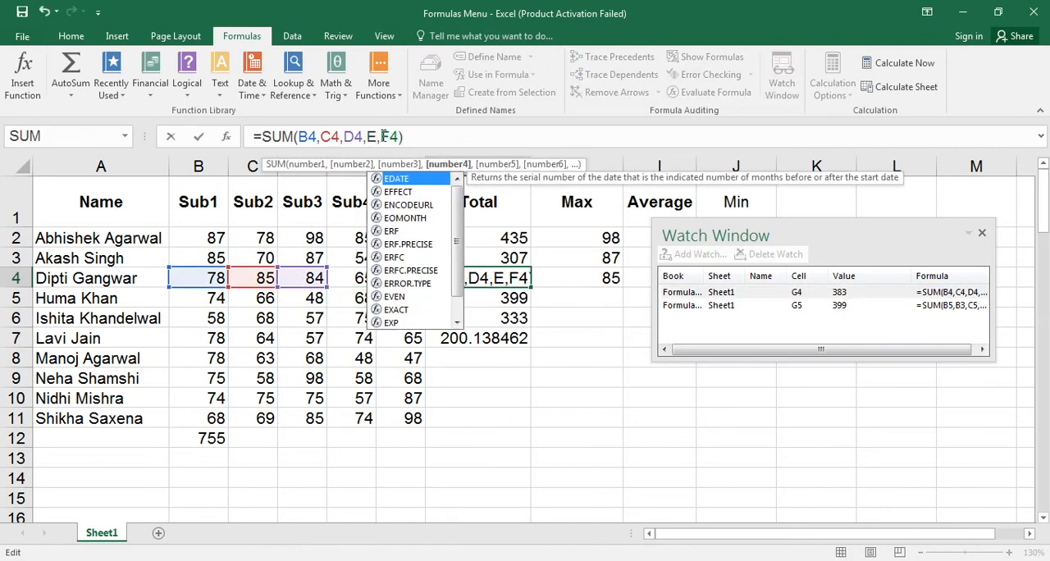
text(4)
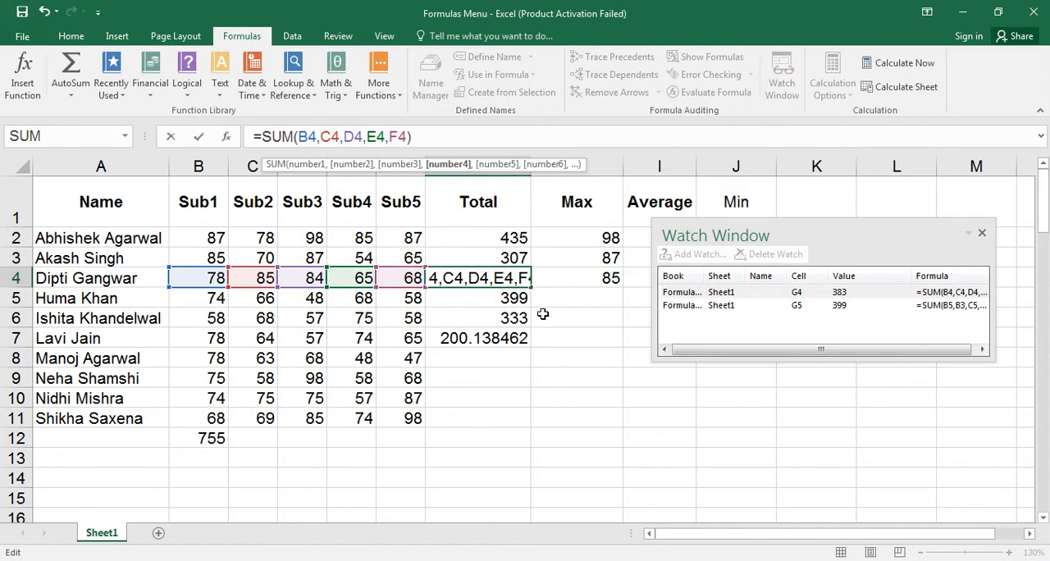
key(Return)
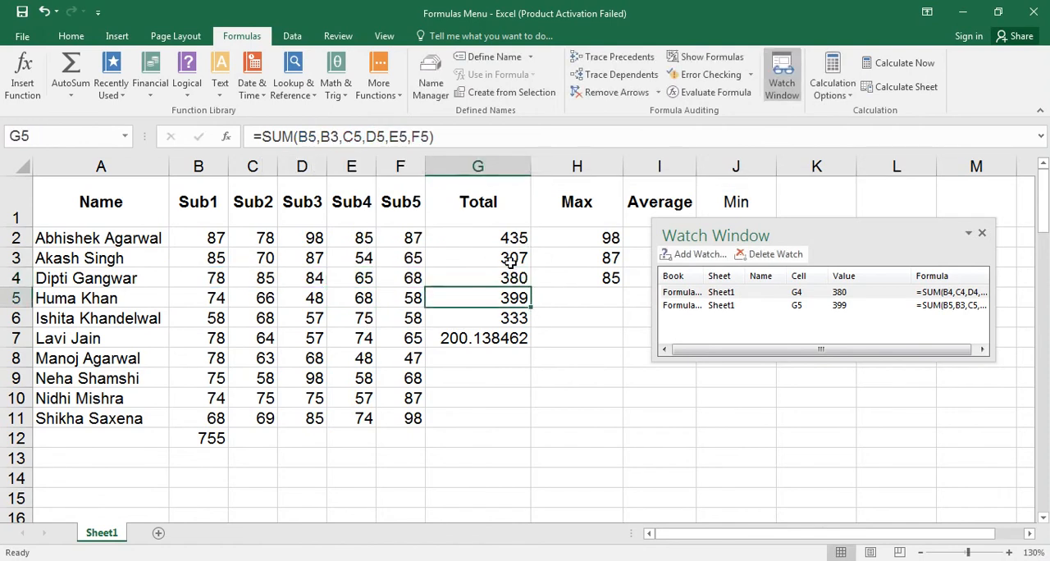
Delete the watch on G4 from the Watch Window.
key(Up)
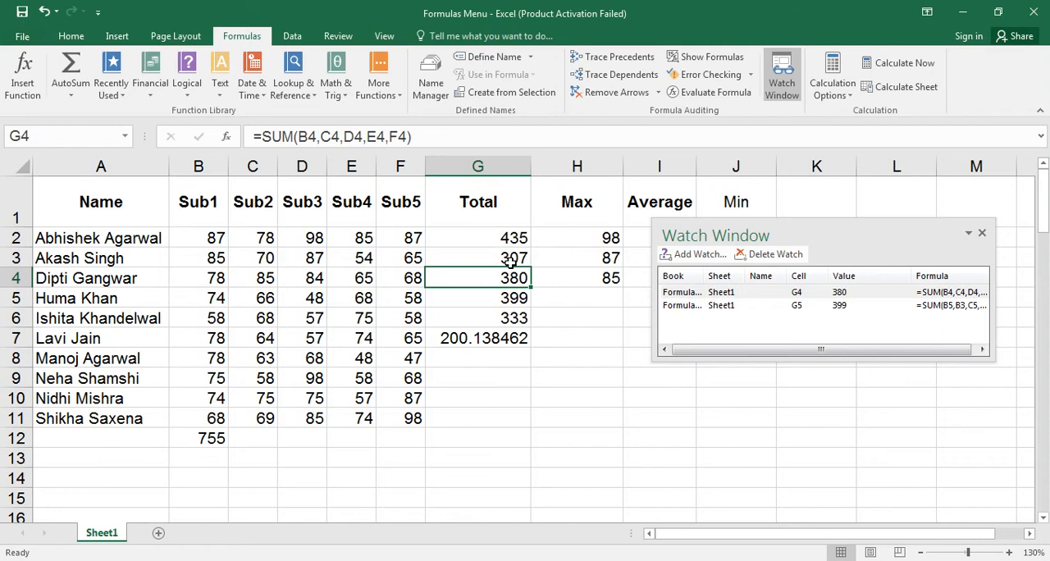
click(779, 256)
click(744, 301)
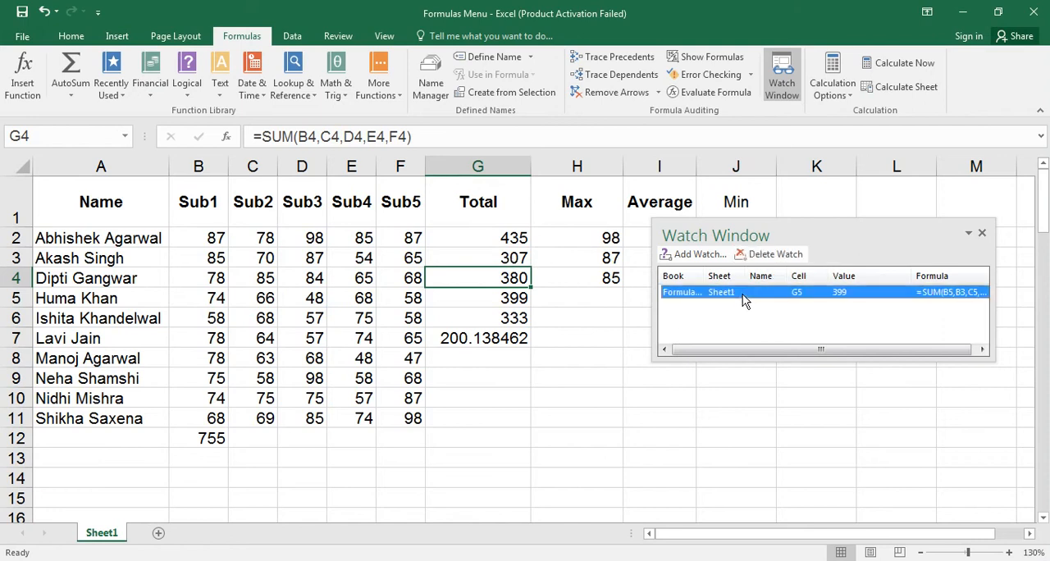
Go to G5 from its watch entry and remove B3 so the formula is =SUM(B5,C5,D5,E5,F5).
double_click(732, 300)
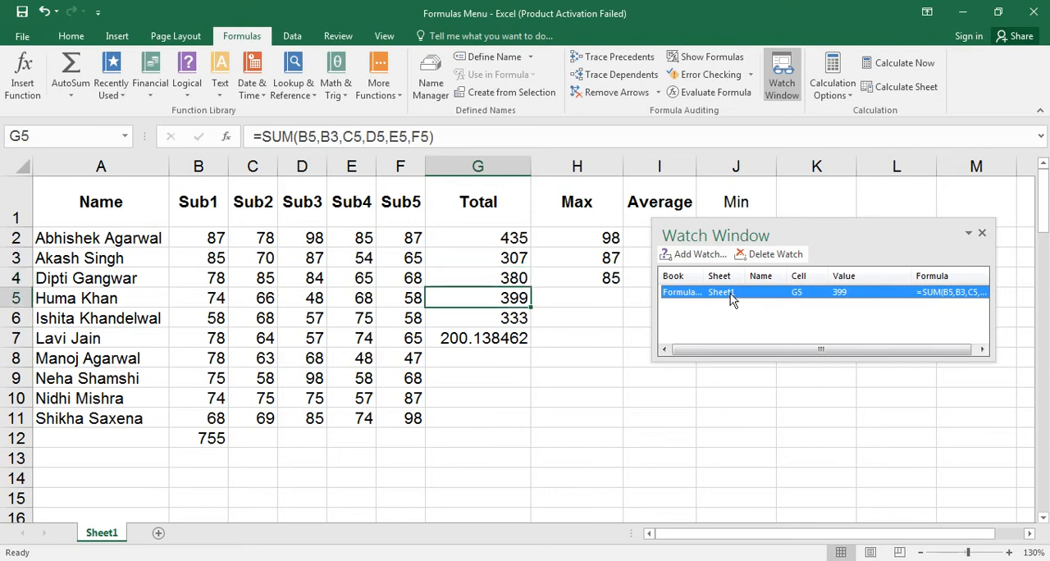
click(335, 137)
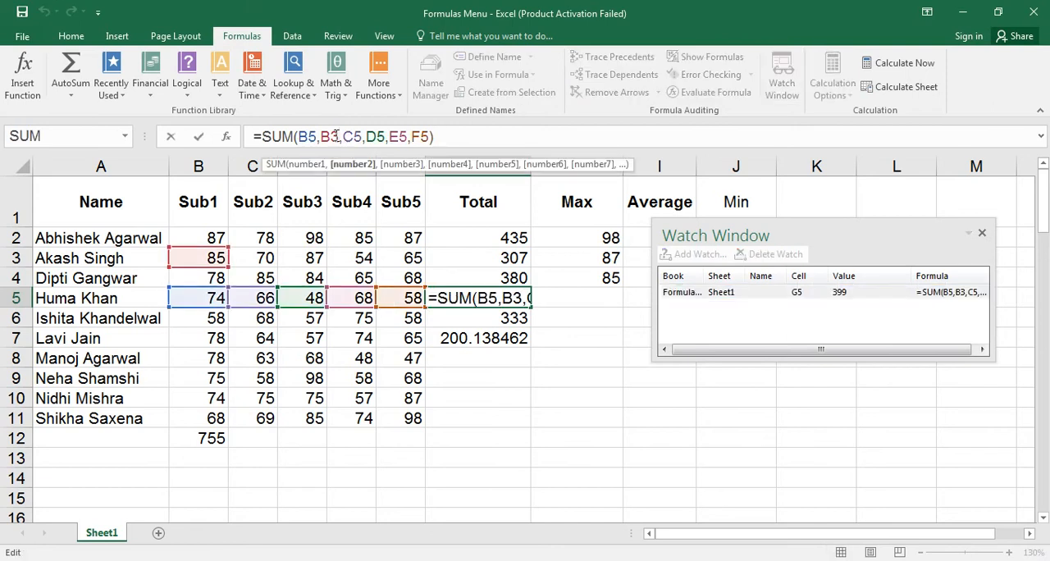
key(BackSpace)
key(BackSpace)
key(BackSpace)
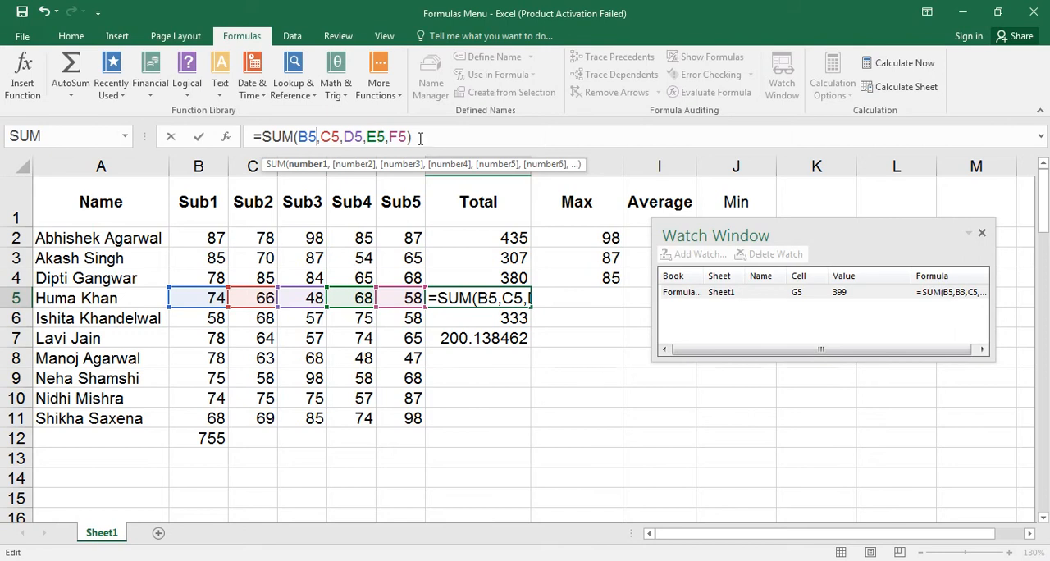
key(Return)
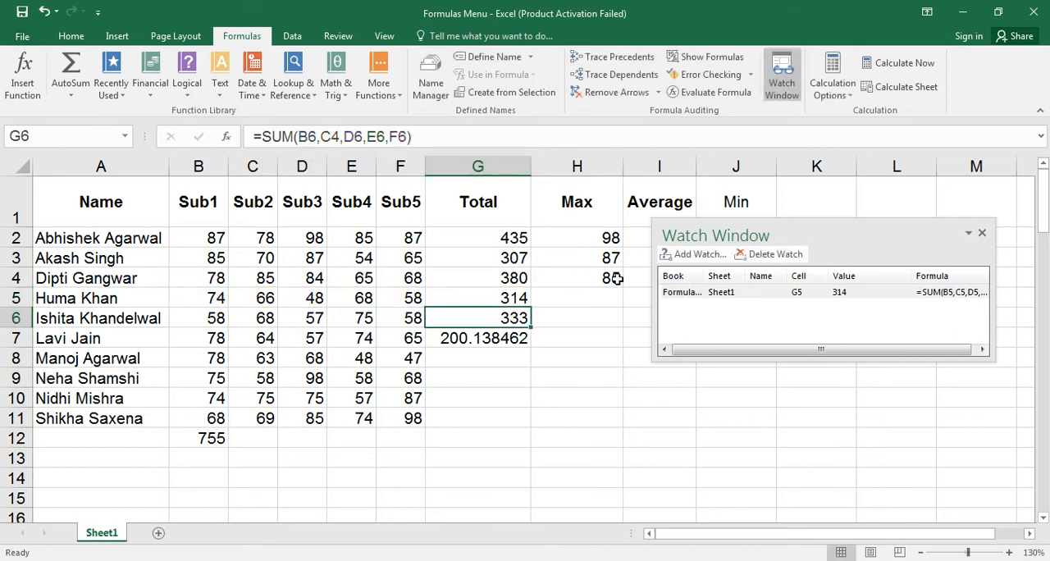
Delete the watch on G5 and close the Watch Window.
click(681, 298)
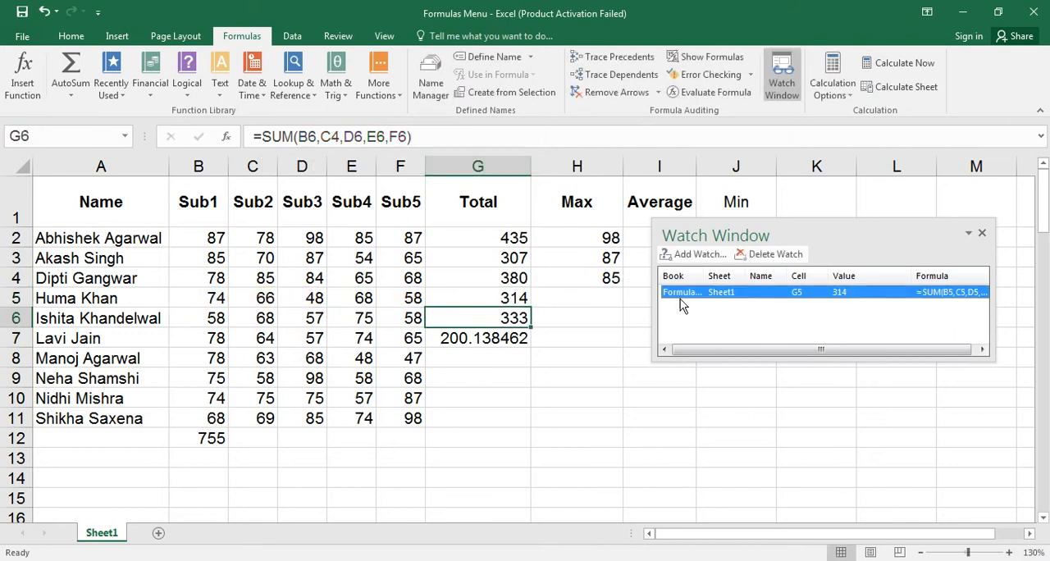
click(733, 299)
click(776, 254)
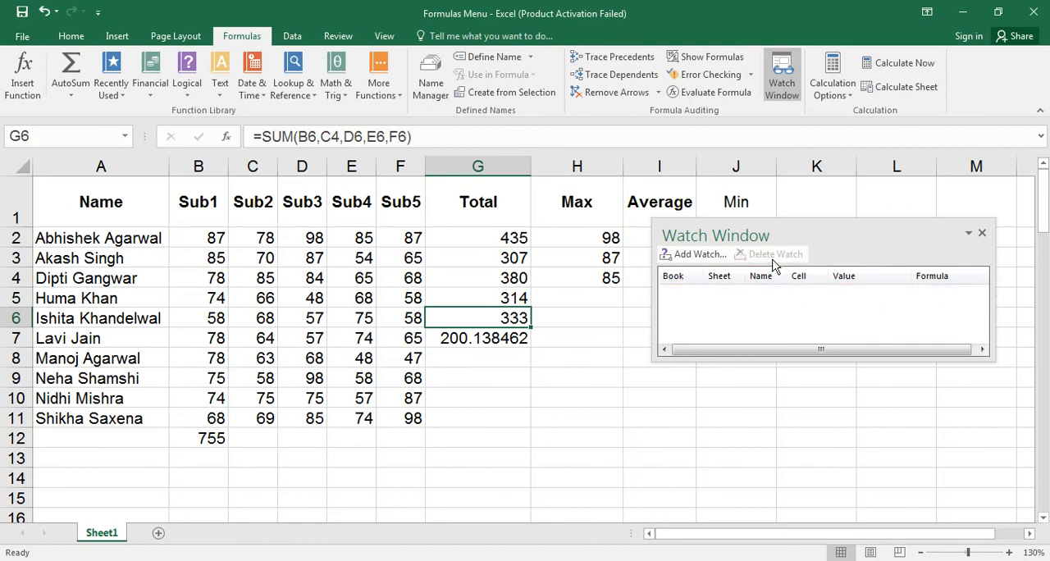
click(982, 235)
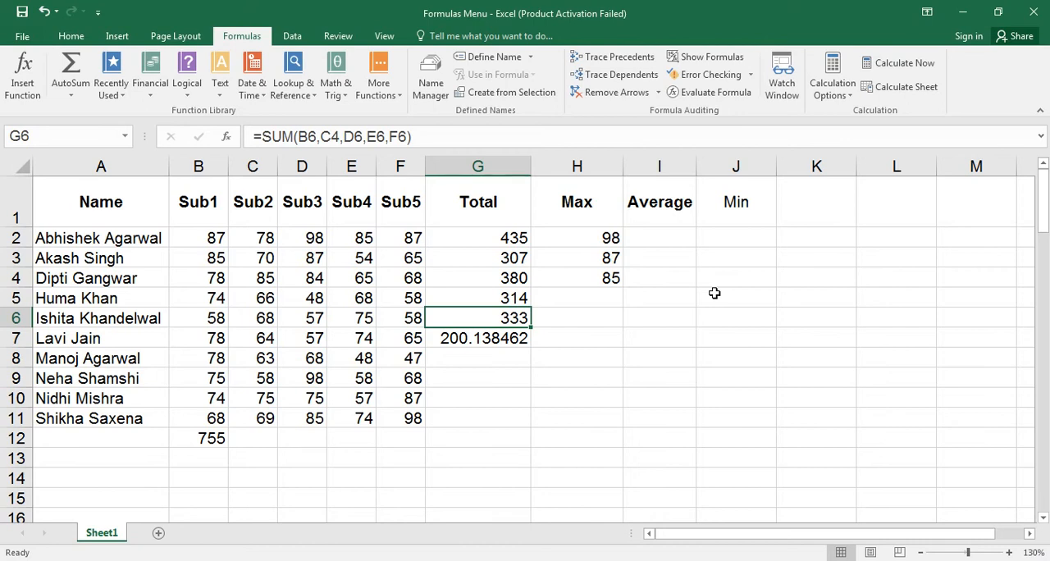
Fill the Total formula in G2 and the Max formula in H2 down through row 11.
key(Up)
key(Up)
key(Up)
key(Up)
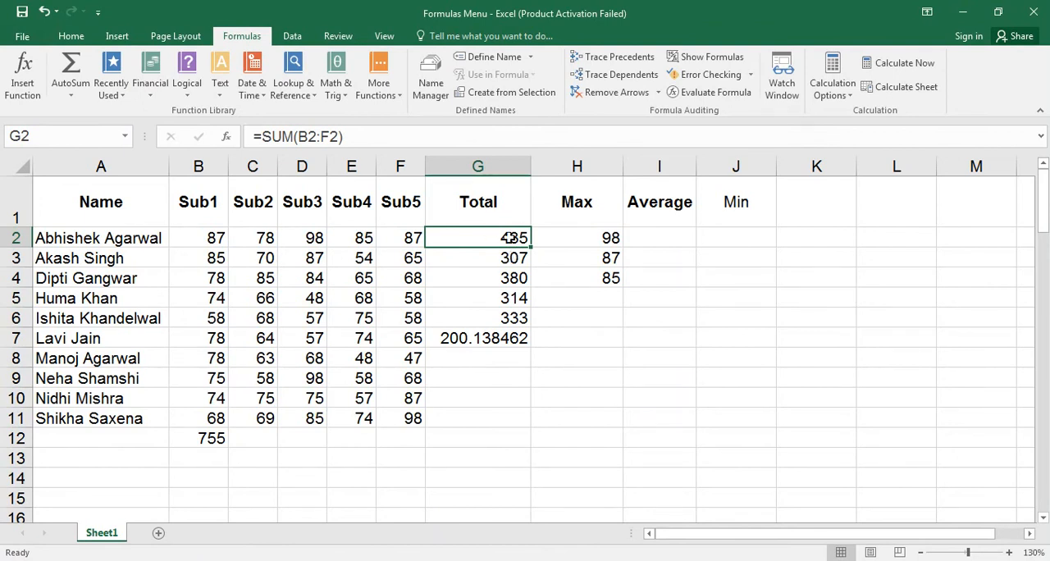
drag(532, 246, 517, 419)
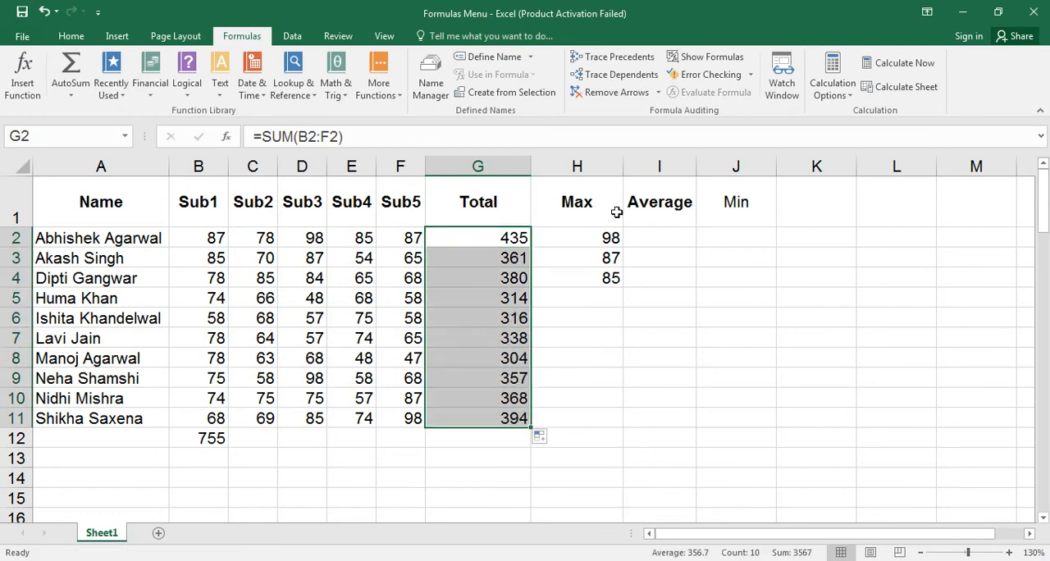
click(600, 237)
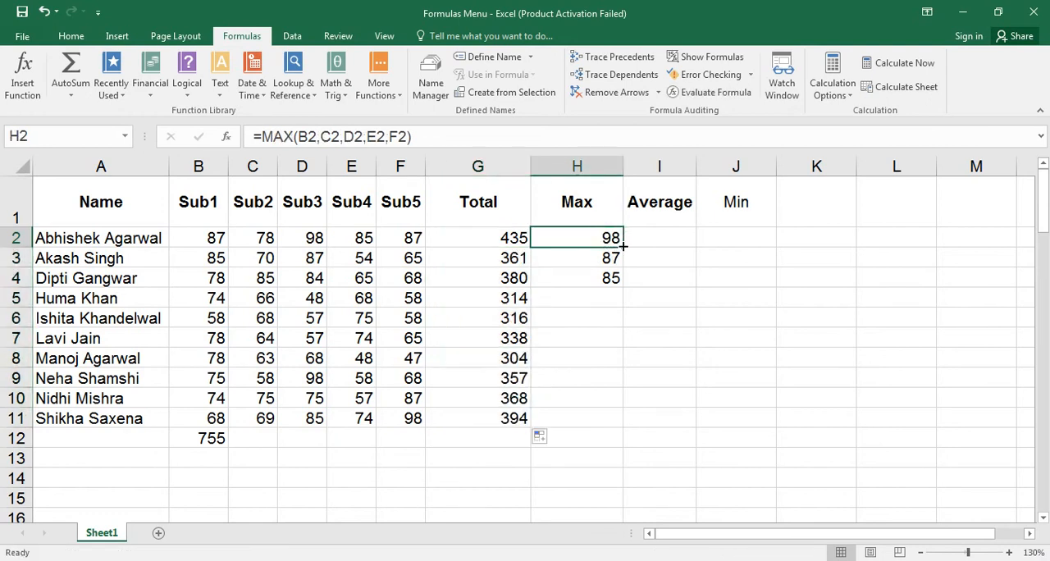
drag(621, 246, 604, 425)
Enter =AVERAGE(B2:F2) in I2 for the first student's average mark.
click(660, 237)
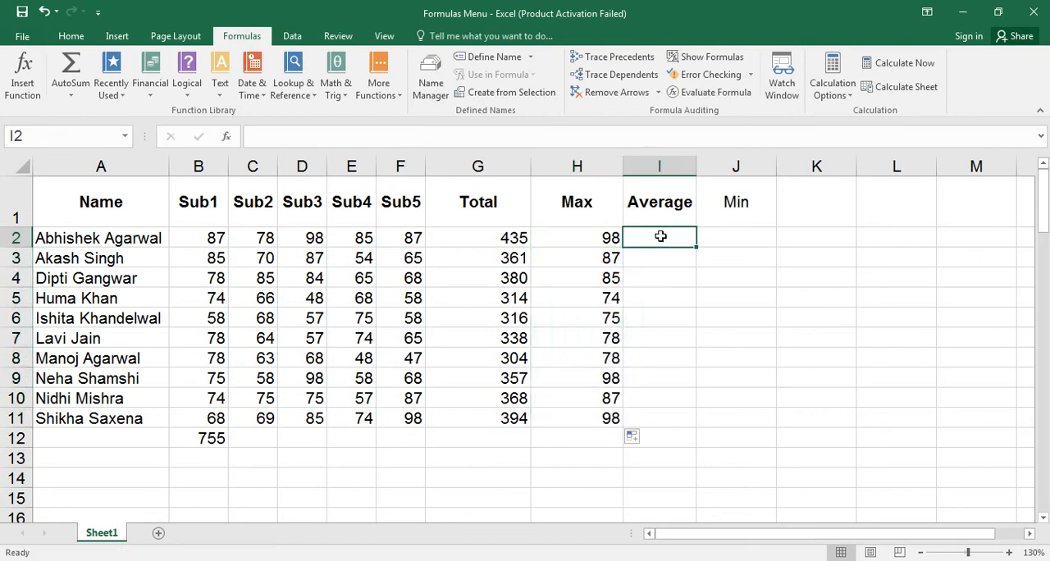
text(=a)
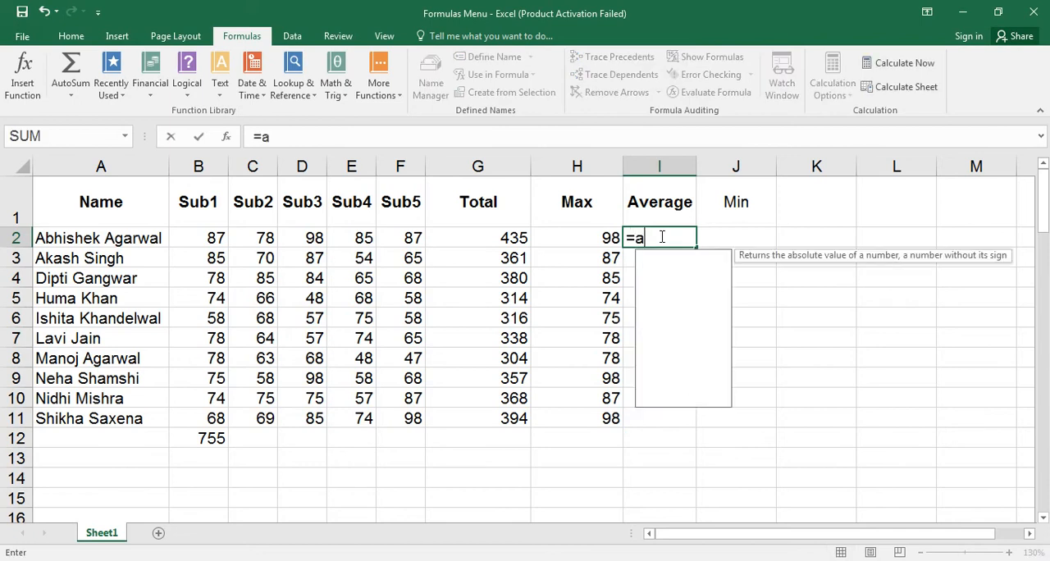
text(verage)
key(Tab)
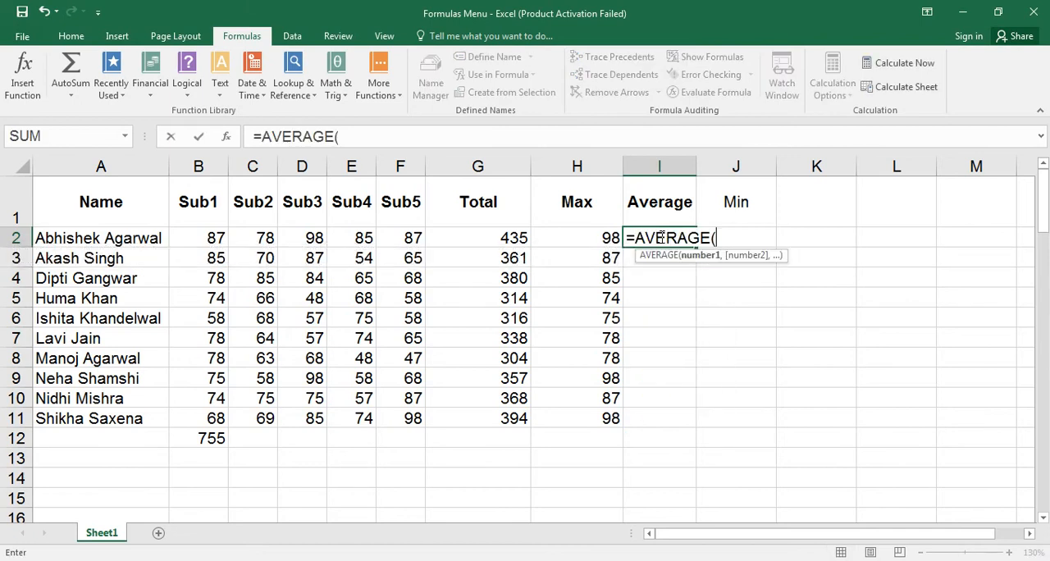
drag(217, 239, 422, 238)
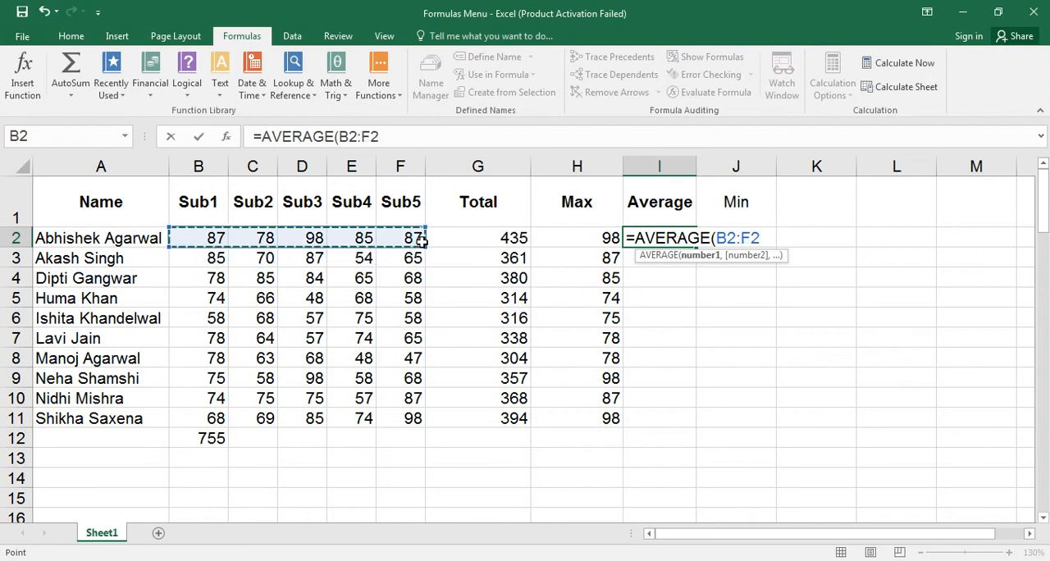
text())
key(Return)
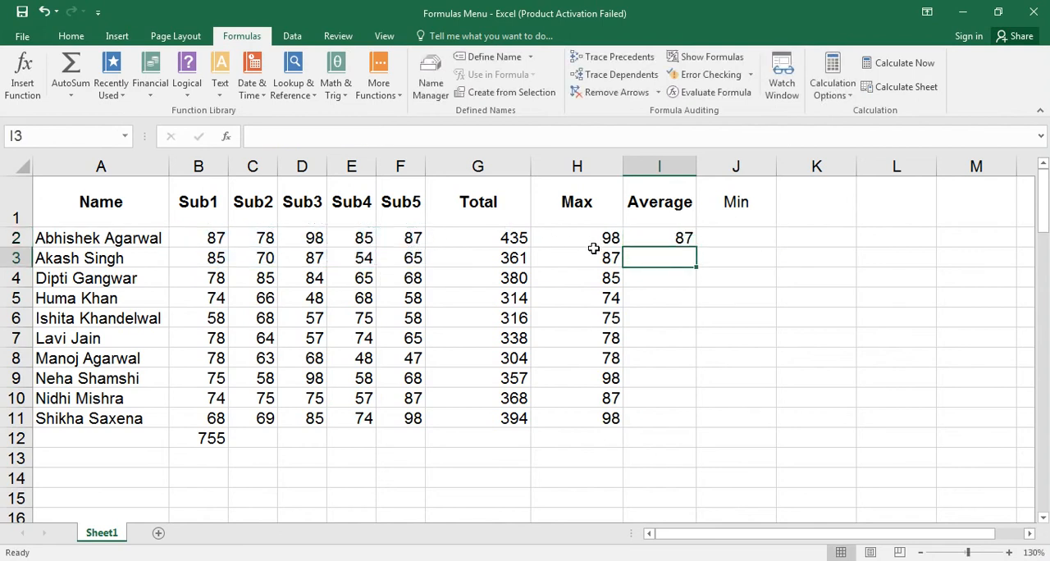
Fill the Average formula in I2 down through row 11.
click(670, 239)
drag(695, 246, 676, 417)
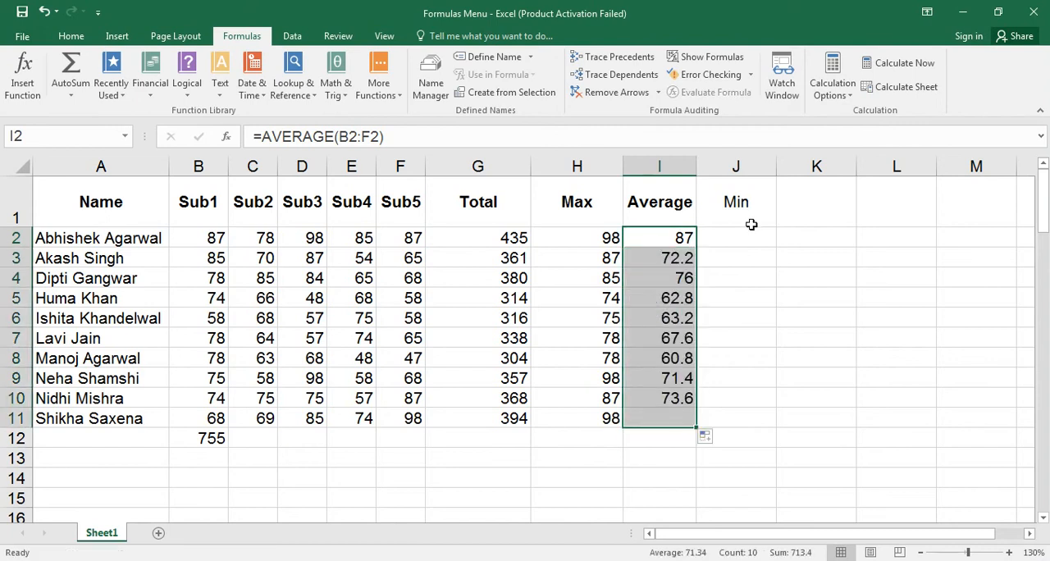
Enter =MIN(B2:F2) in J2 and fill it down through row 11 of the Min column.
click(746, 234)
text(=min)
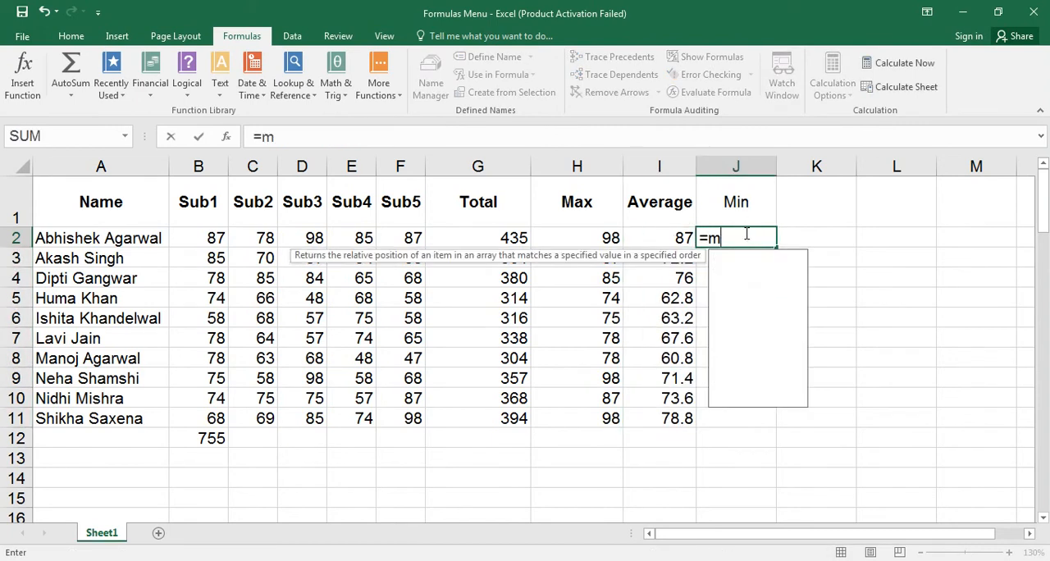
key(Tab)
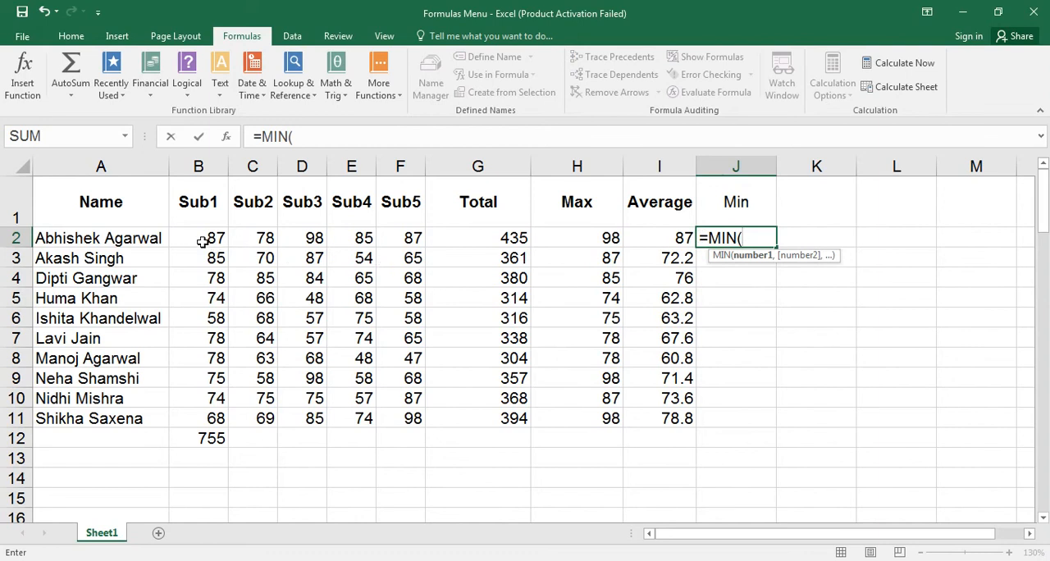
drag(205, 239, 418, 241)
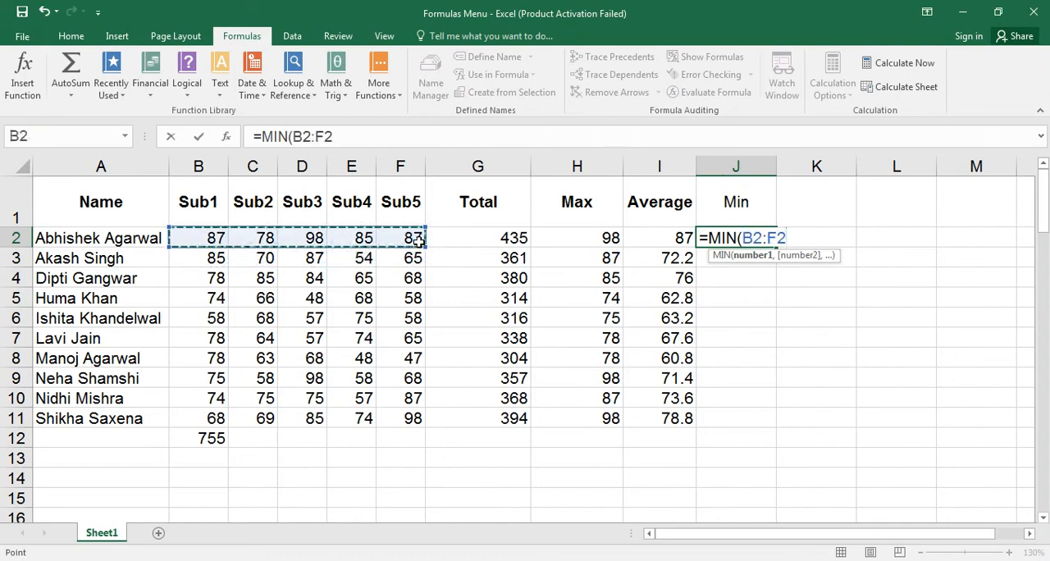
text())
key(Return)
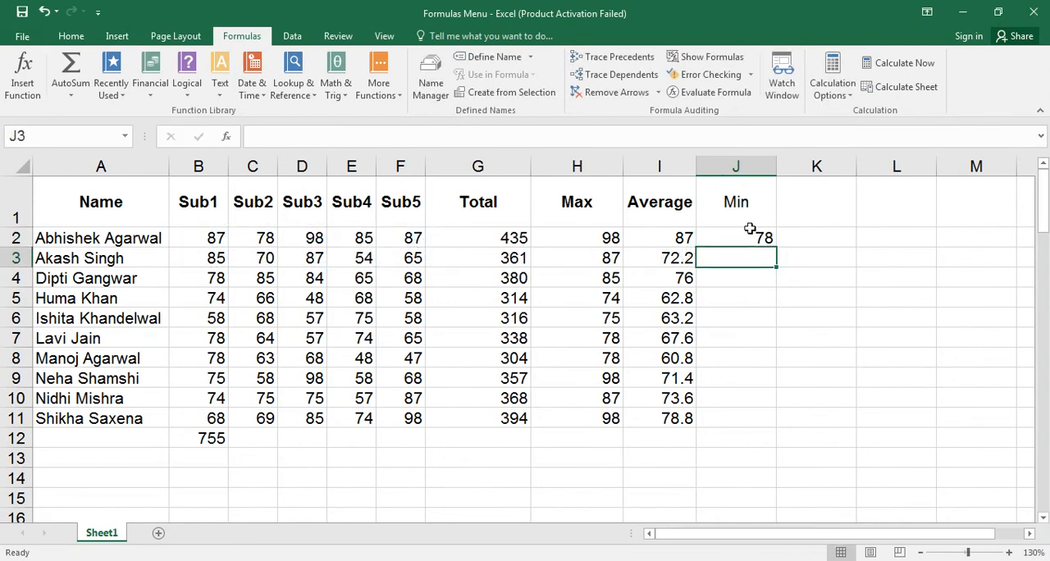
click(742, 234)
double_click(777, 246)
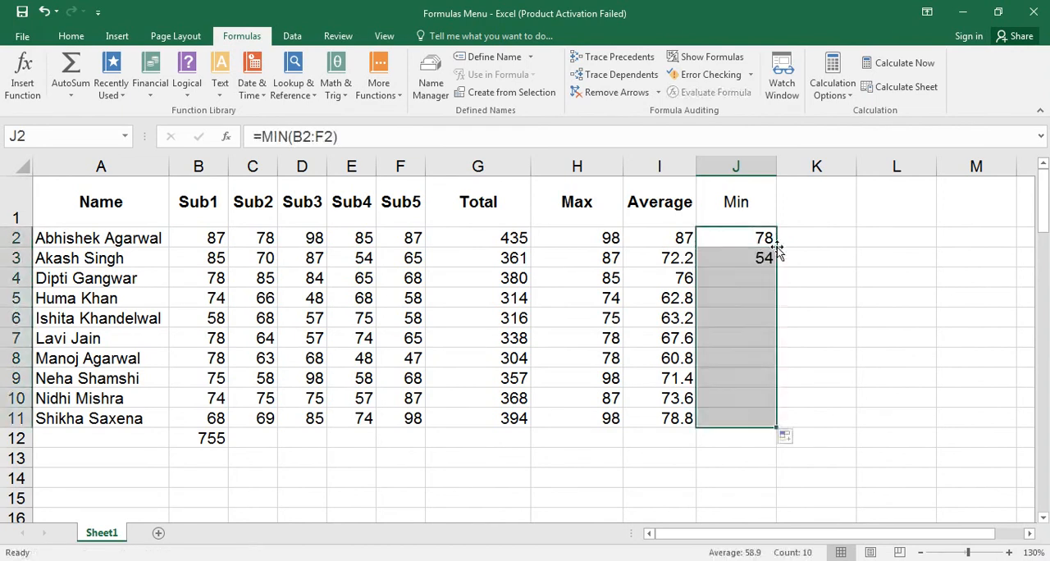
Clear the Sub1 sum from B12 and enter =SUM(B2:B11) in B13 instead.
click(189, 437)
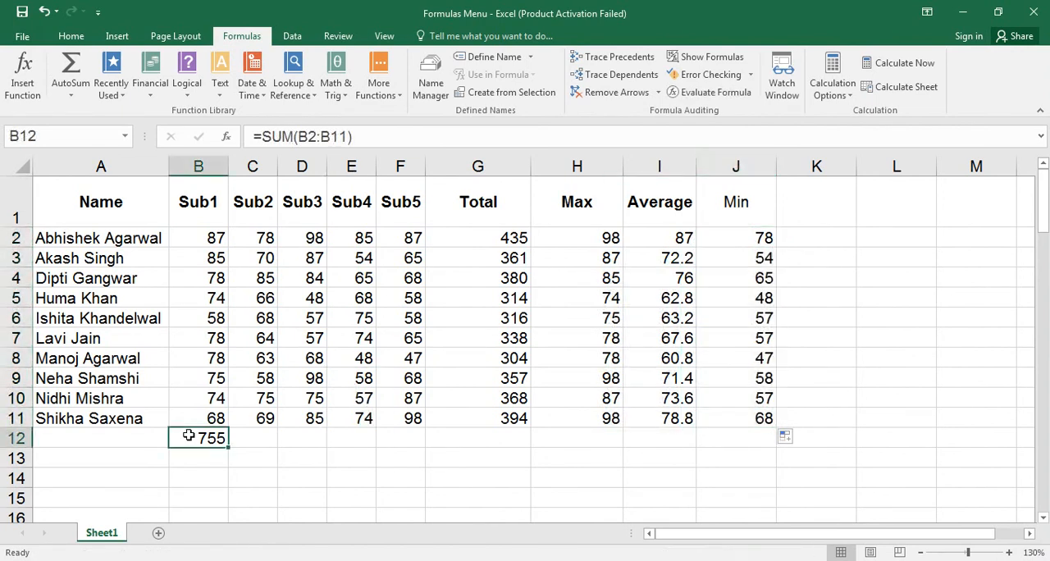
key(Delete)
key(Return)
text(=sum)
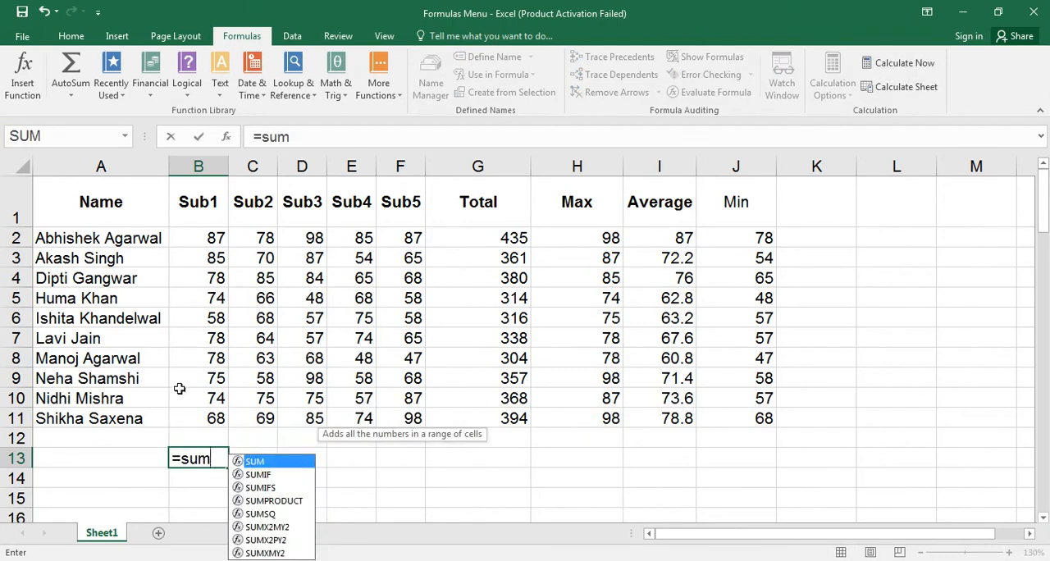
key(Tab)
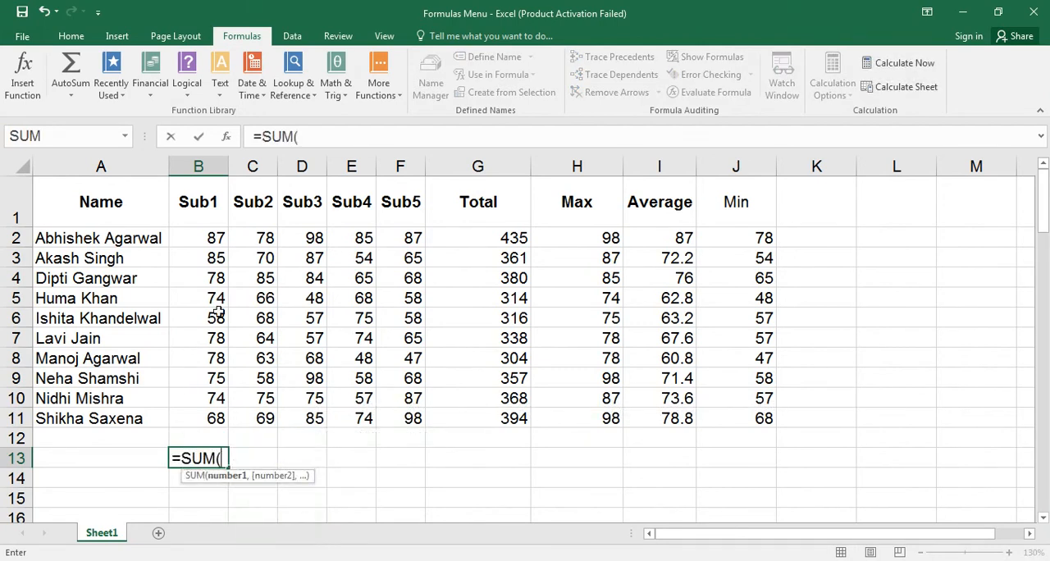
drag(197, 239, 200, 407)
key(Return)
key(Return)
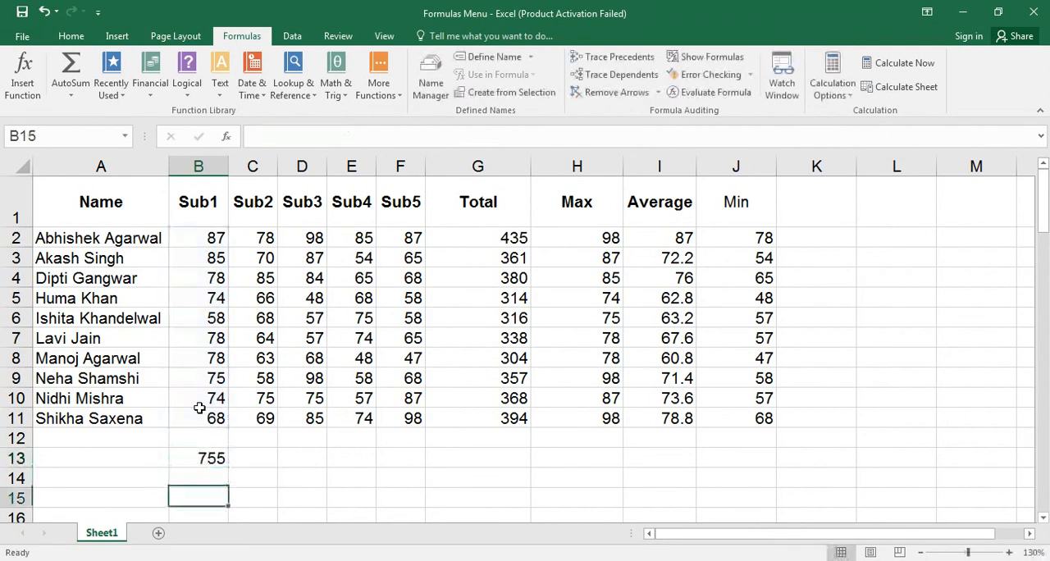
Enter =SUM(C2:C11) in C13 to total the Sub2 marks.
click(264, 456)
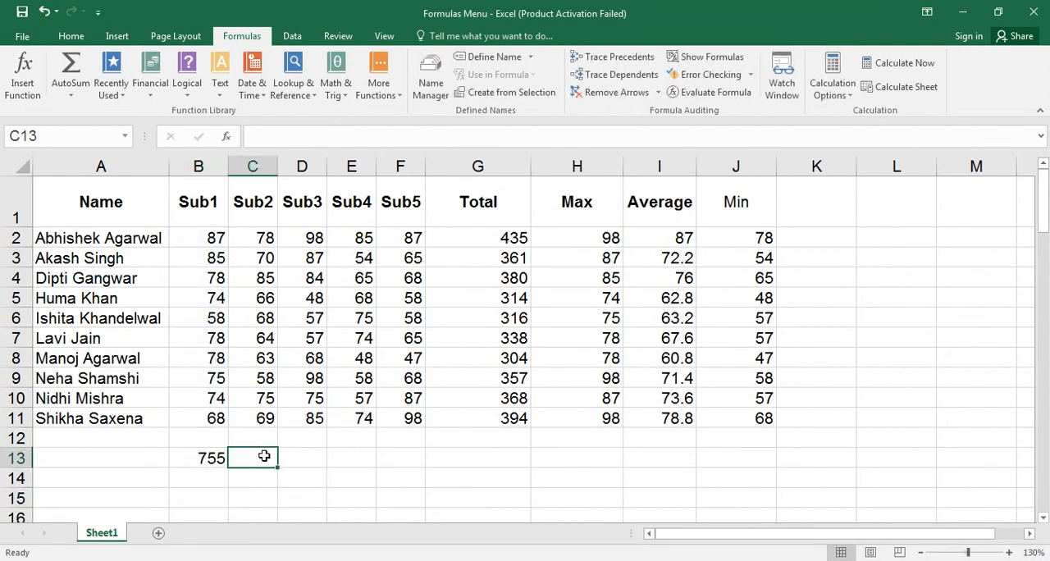
text(=su)
key(Tab)
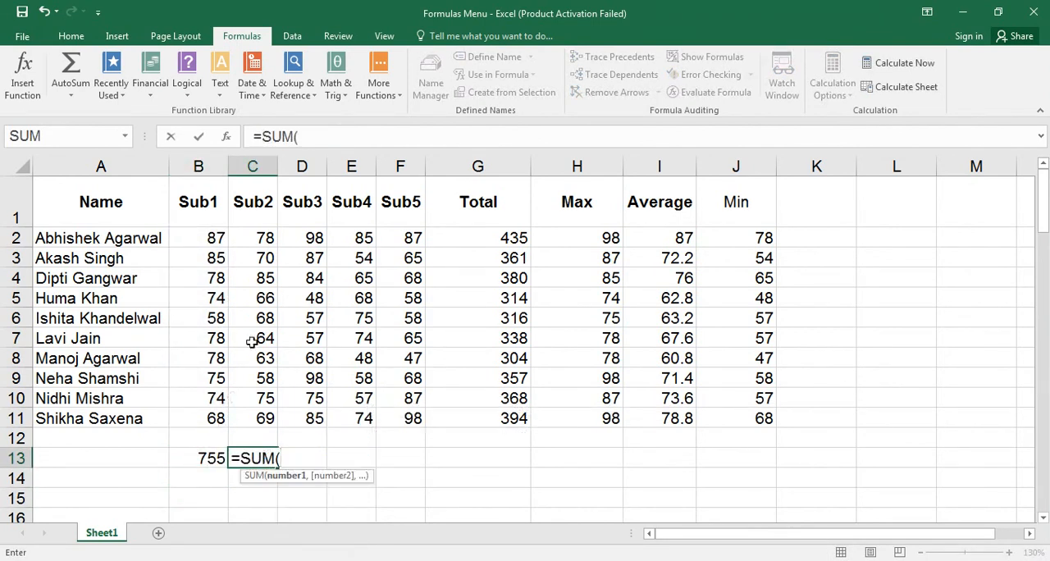
drag(254, 238, 257, 413)
text())
key(Return)
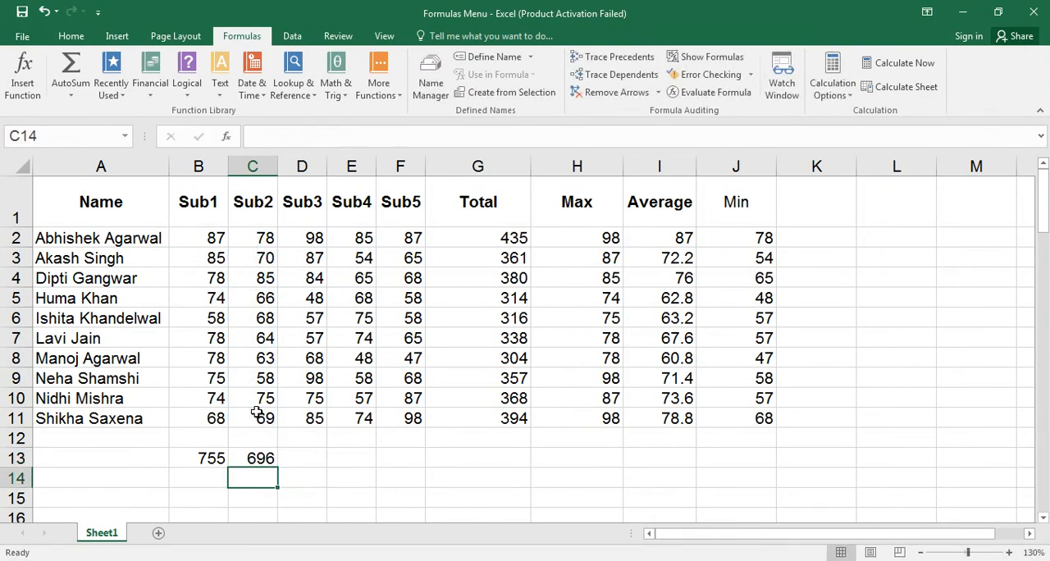
Change the first student's Sub1 mark in B2 to 100.
click(214, 238)
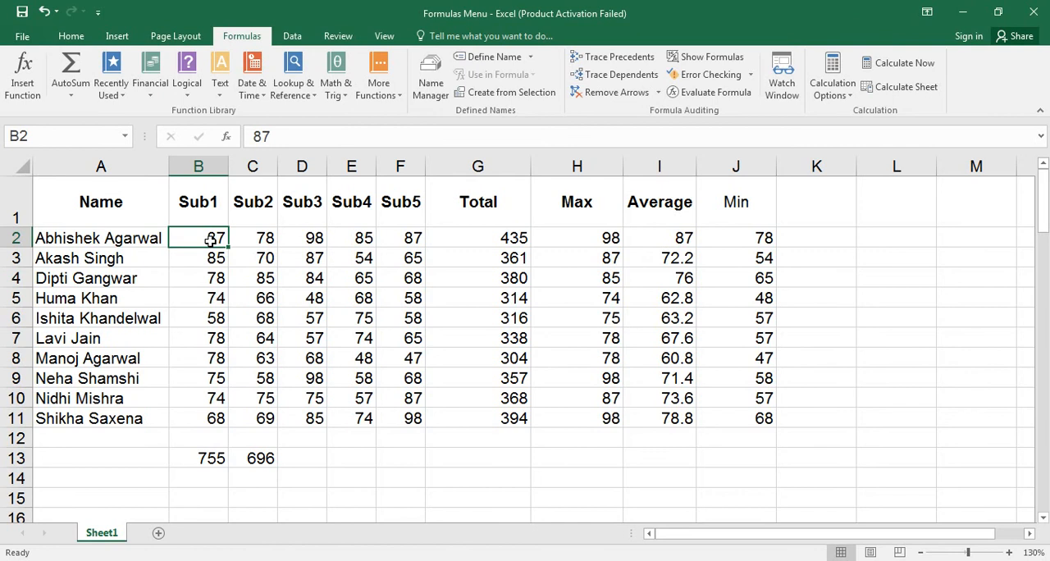
click(253, 237)
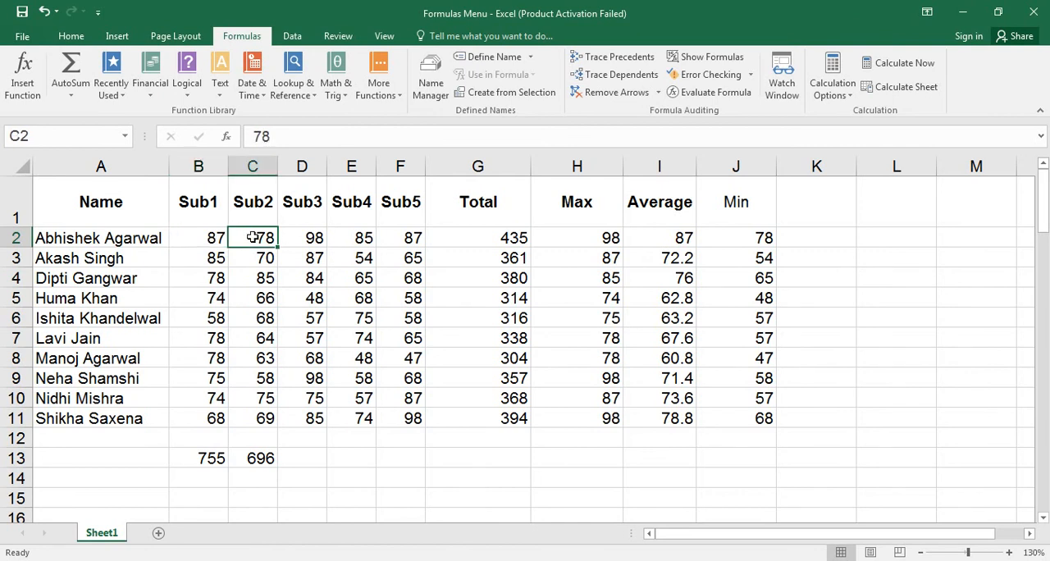
key(Left)
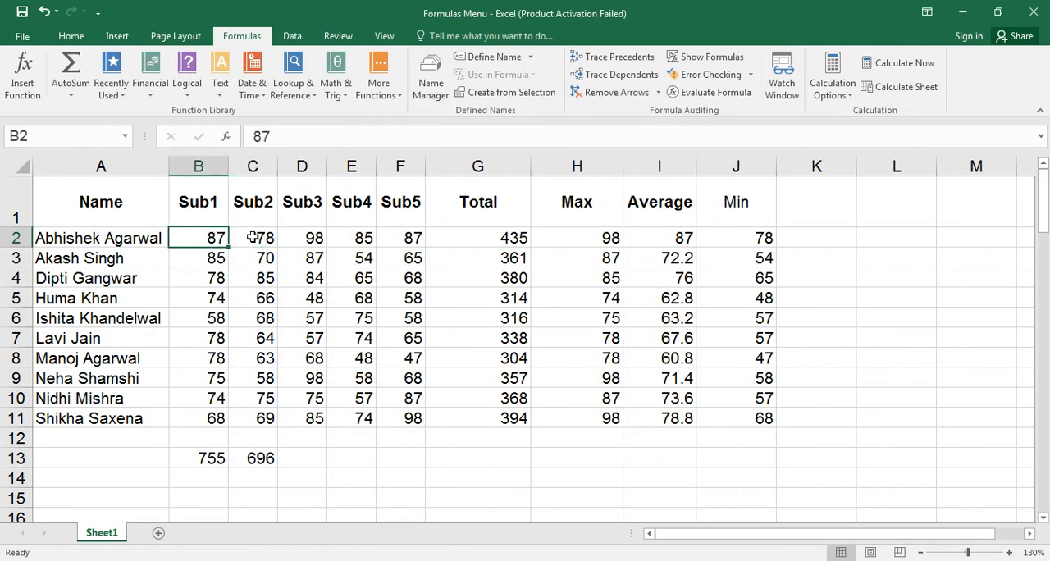
text(100)
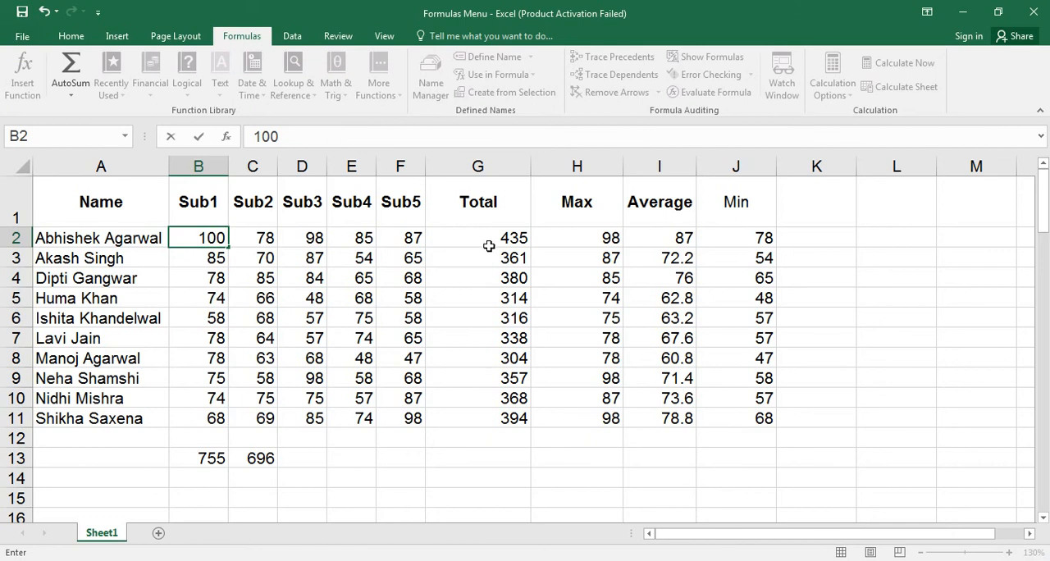
key(Return)
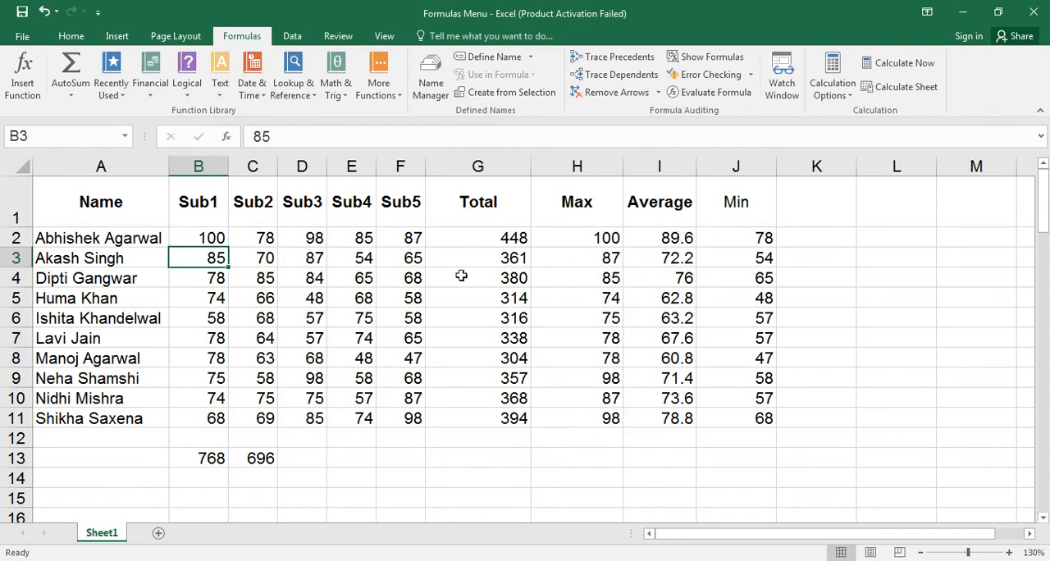
Undo and redo the change to B2, checking the Sub1 total in B13 each time.
click(187, 462)
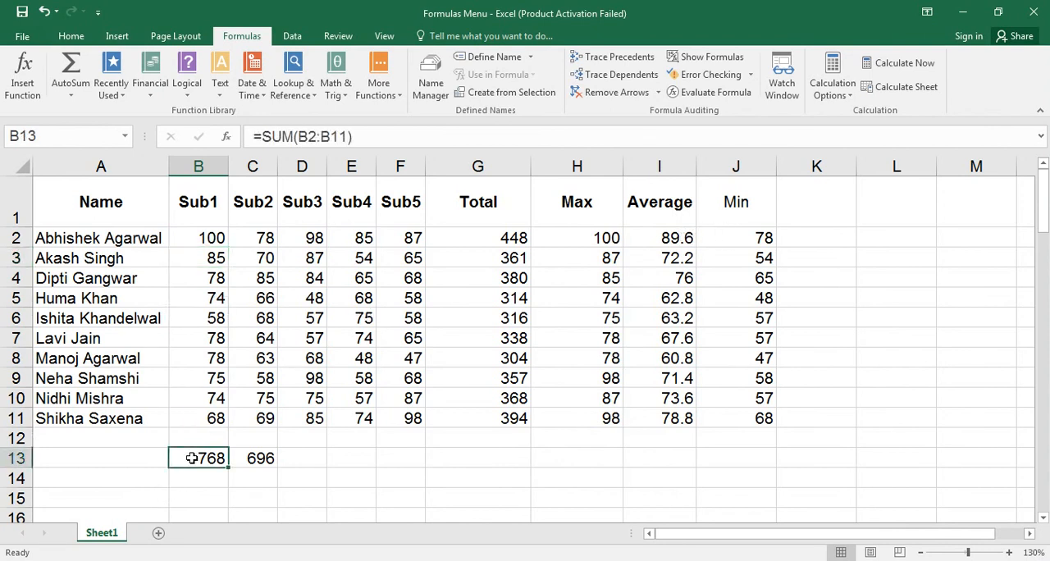
key(ctrl+z)
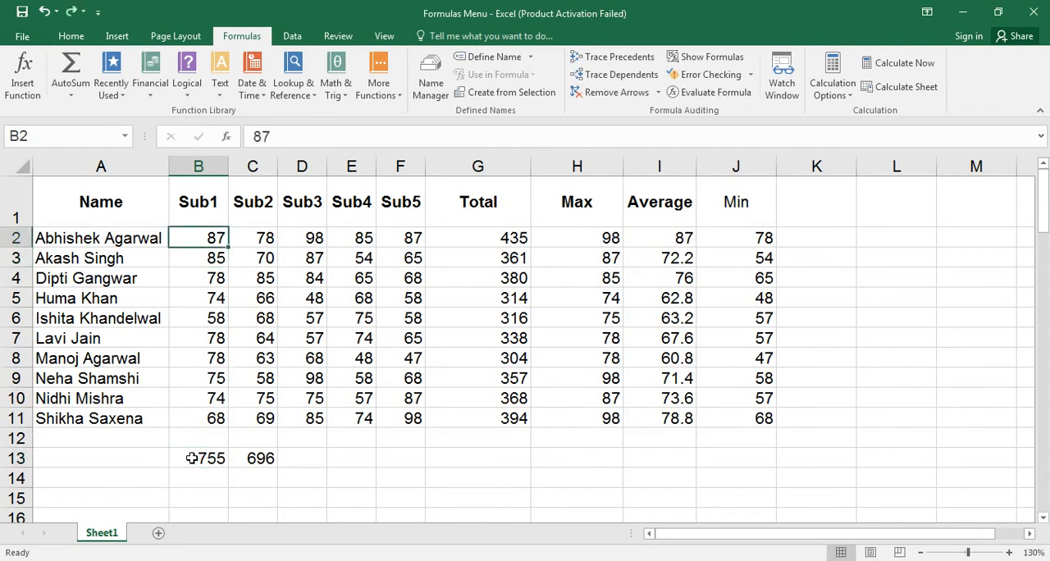
click(191, 458)
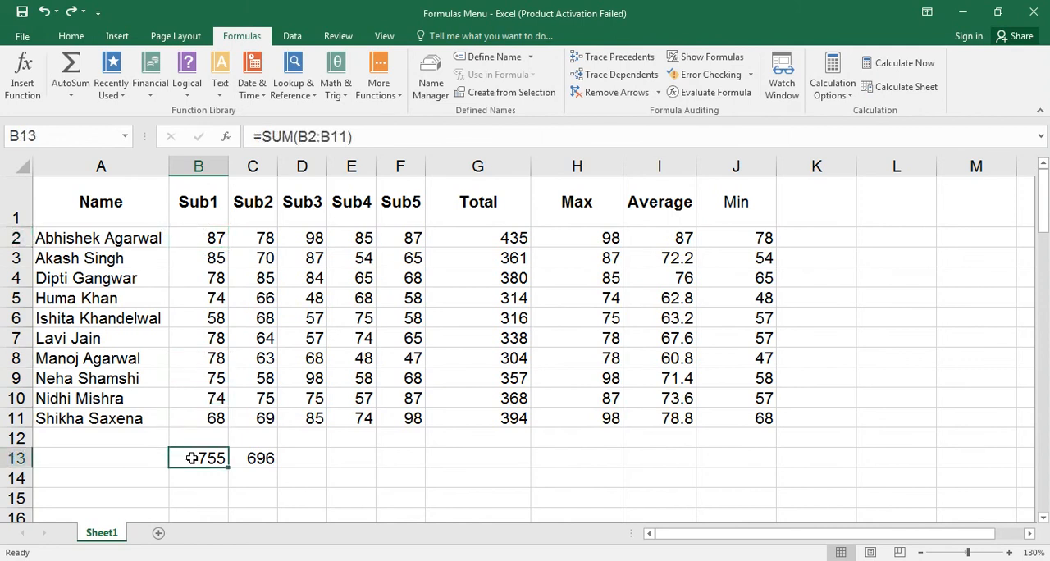
key(ctrl+y)
click(191, 458)
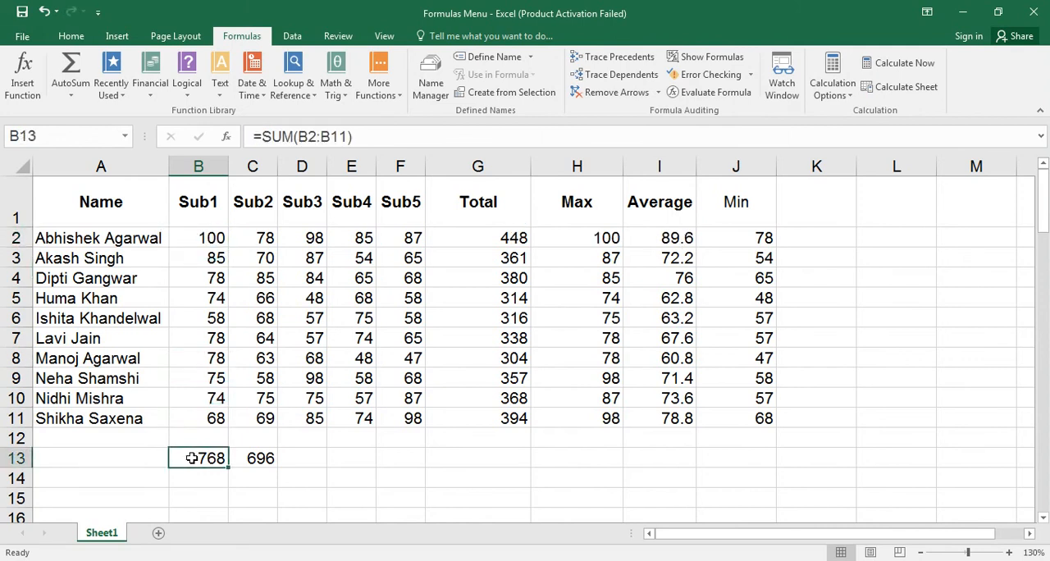
Set the workbook's calculation mode to Manual and check that the option is selected.
click(849, 95)
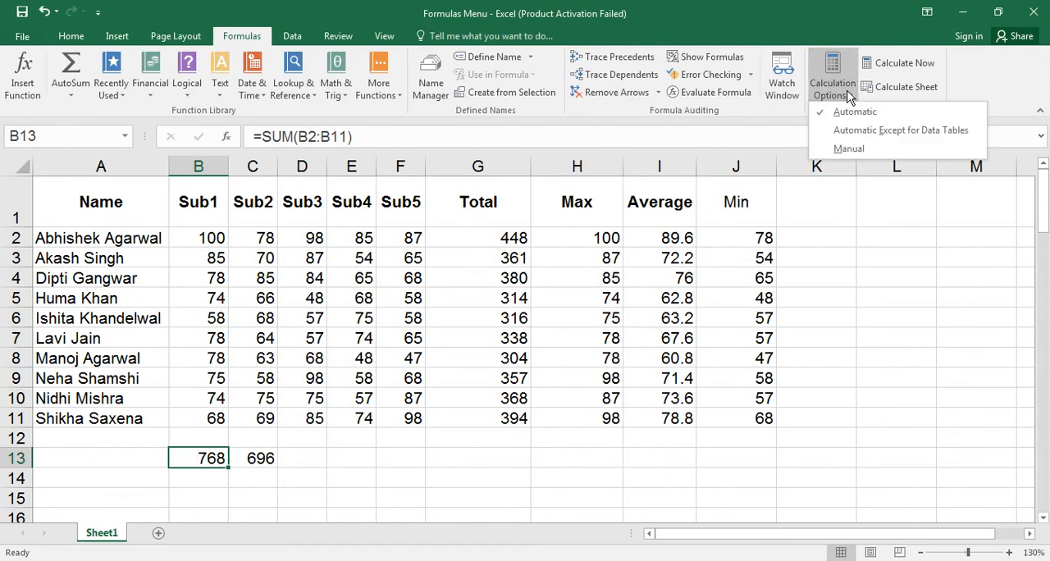
click(846, 149)
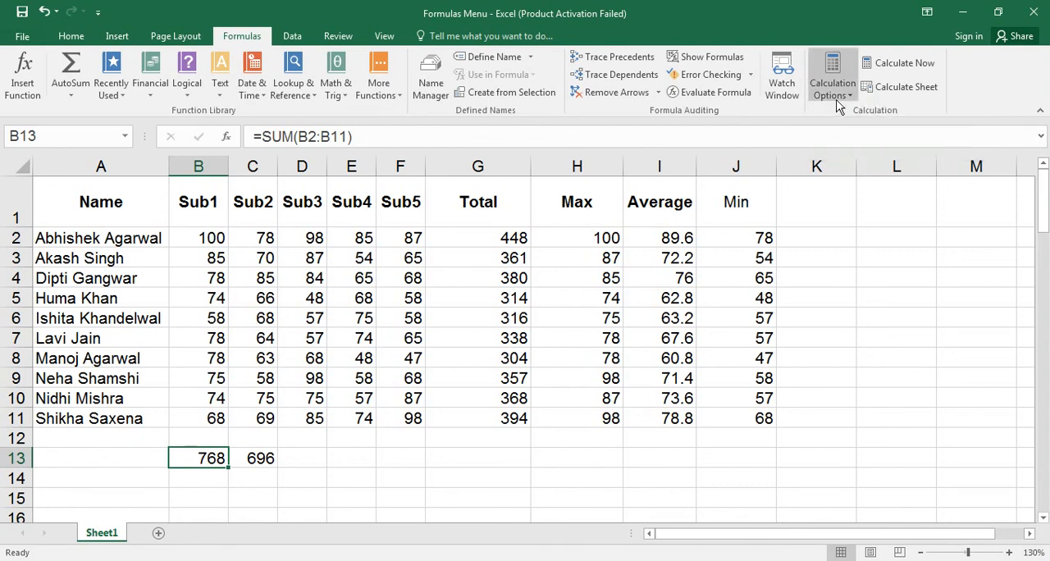
click(837, 99)
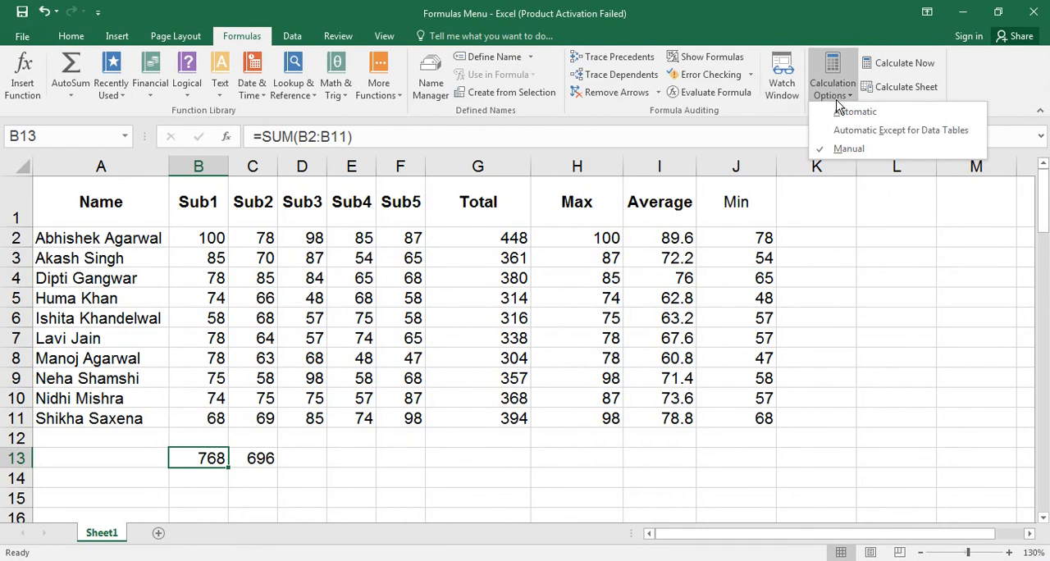
click(837, 97)
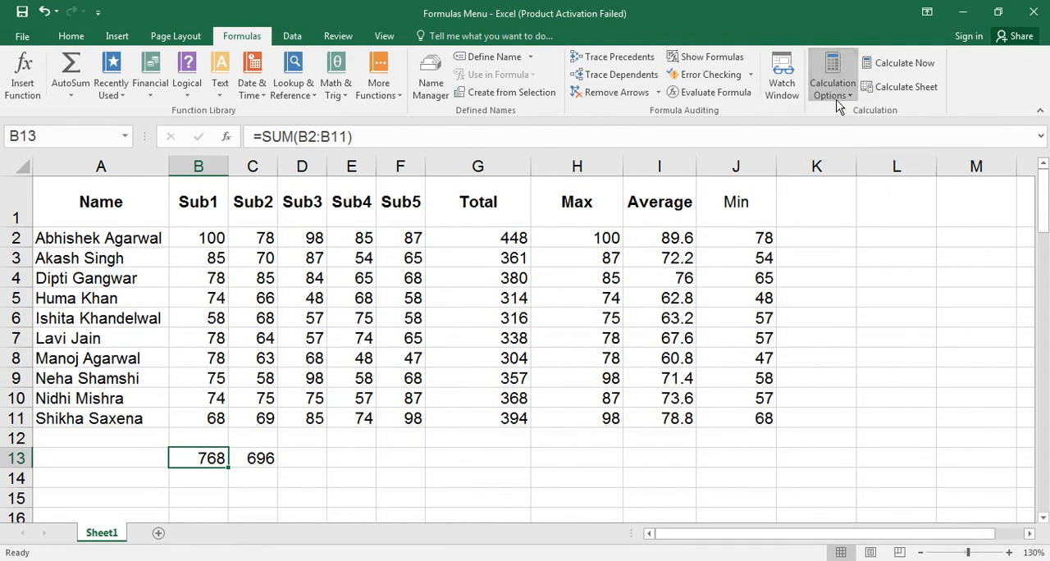
Set the Sub1 mark in B2 to 10 and inspect the dependent totals in G2 and B13.
click(209, 235)
text(10)
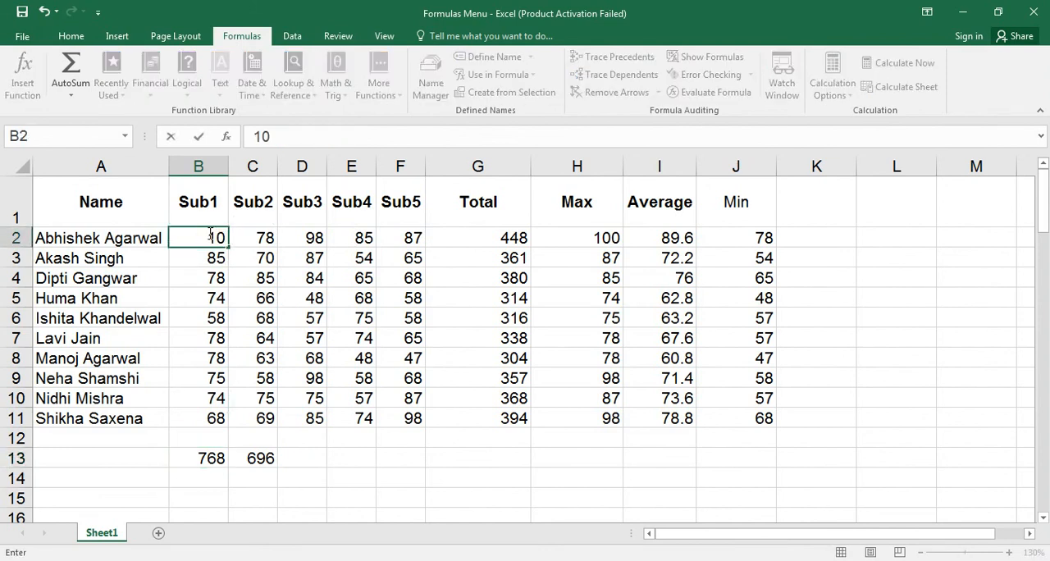
key(Return)
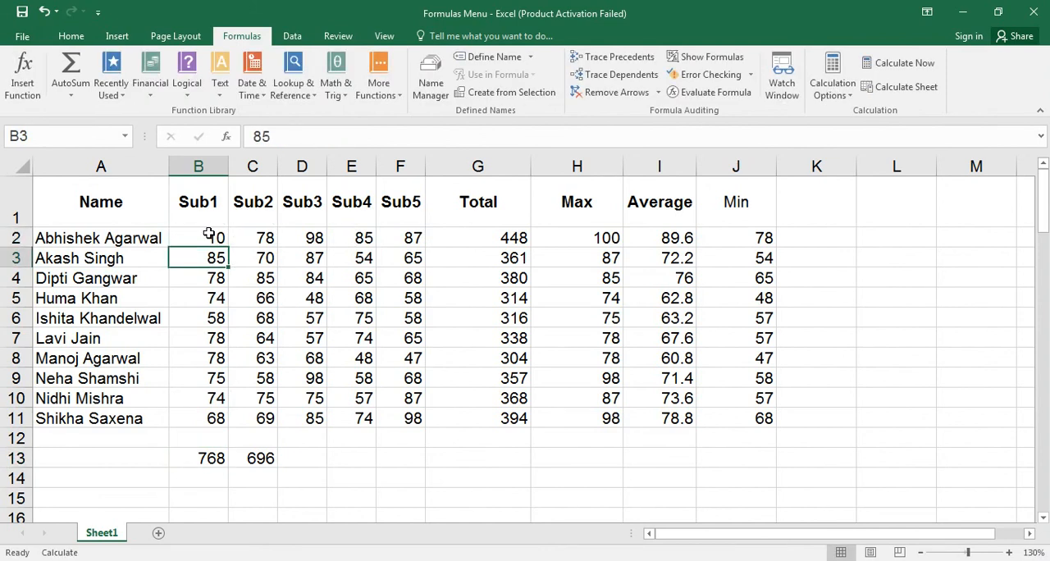
click(488, 238)
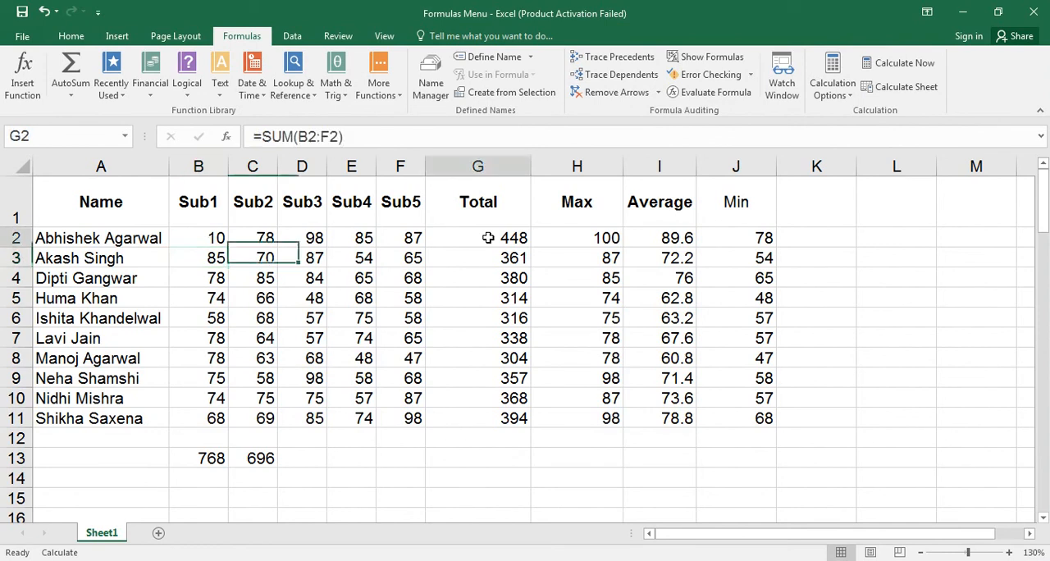
click(207, 458)
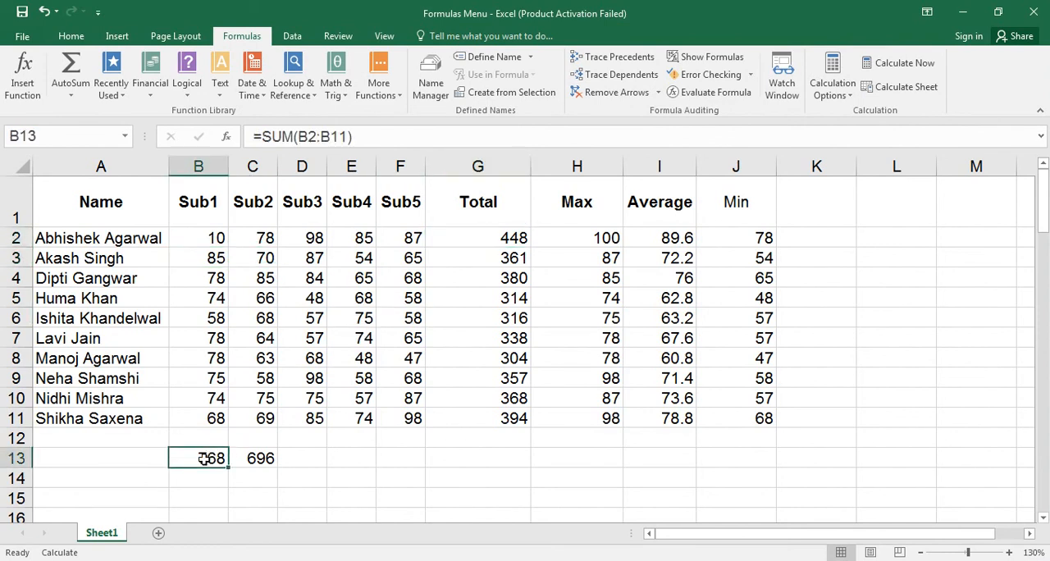
Recalculate the entire workbook with Calculate Now and check the totals in B13 and G2 against B2.
click(209, 238)
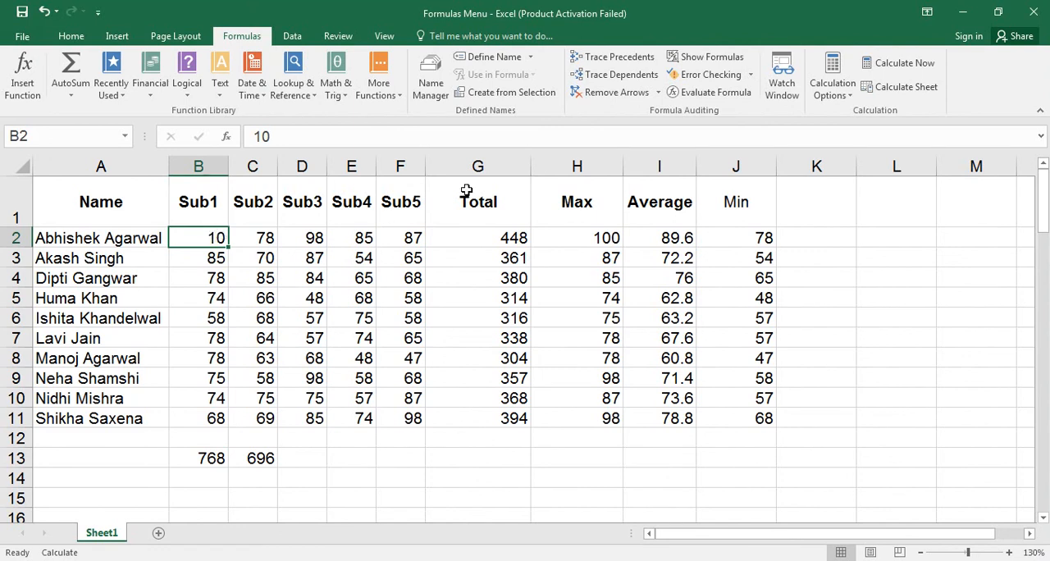
click(889, 58)
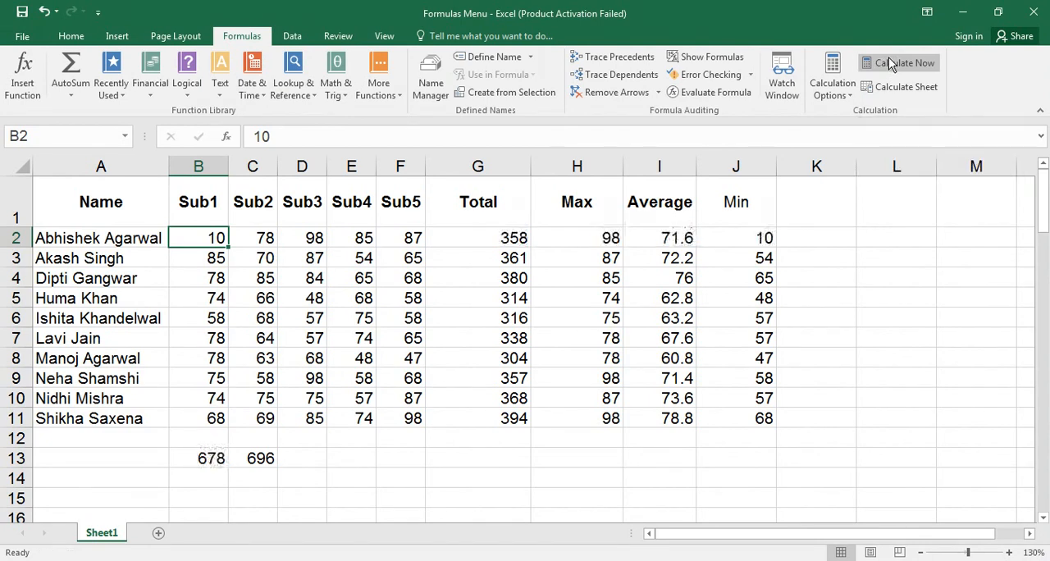
click(206, 458)
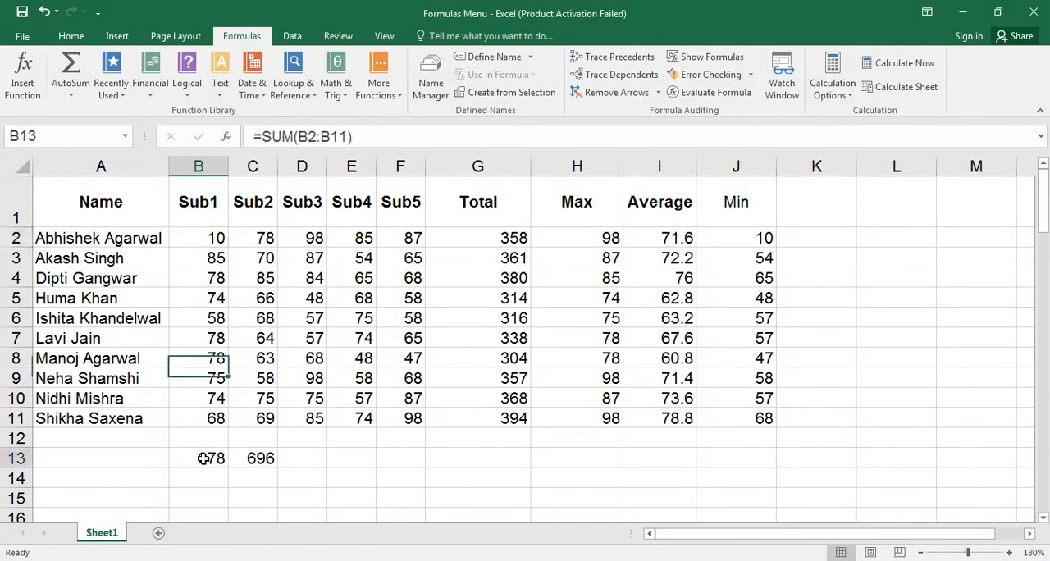
click(493, 239)
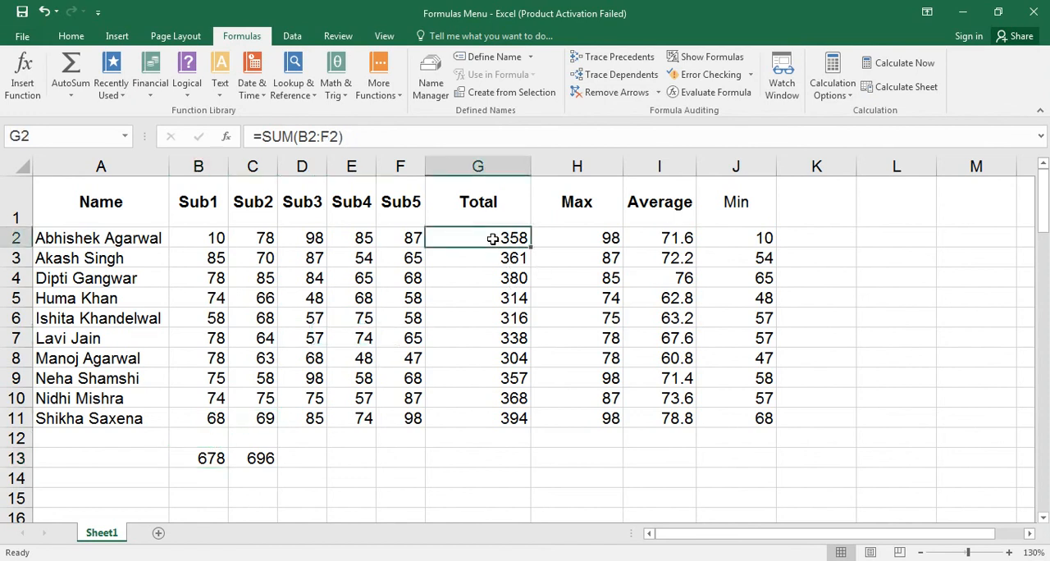
click(198, 238)
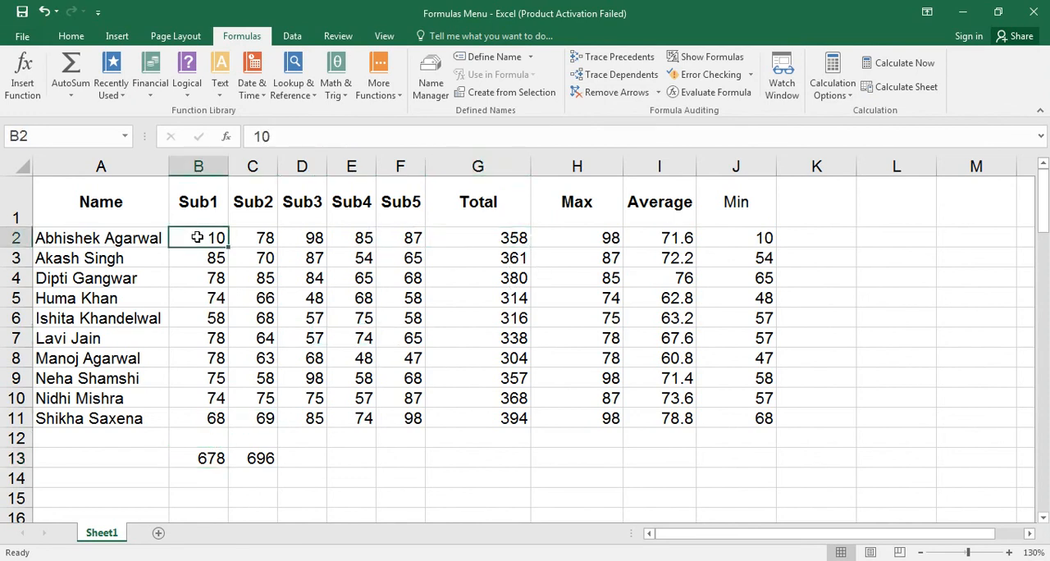
Set the Sub1 mark in B2 to 400 and recalculate only the active sheet with Calculate Sheet.
text(400)
key(Return)
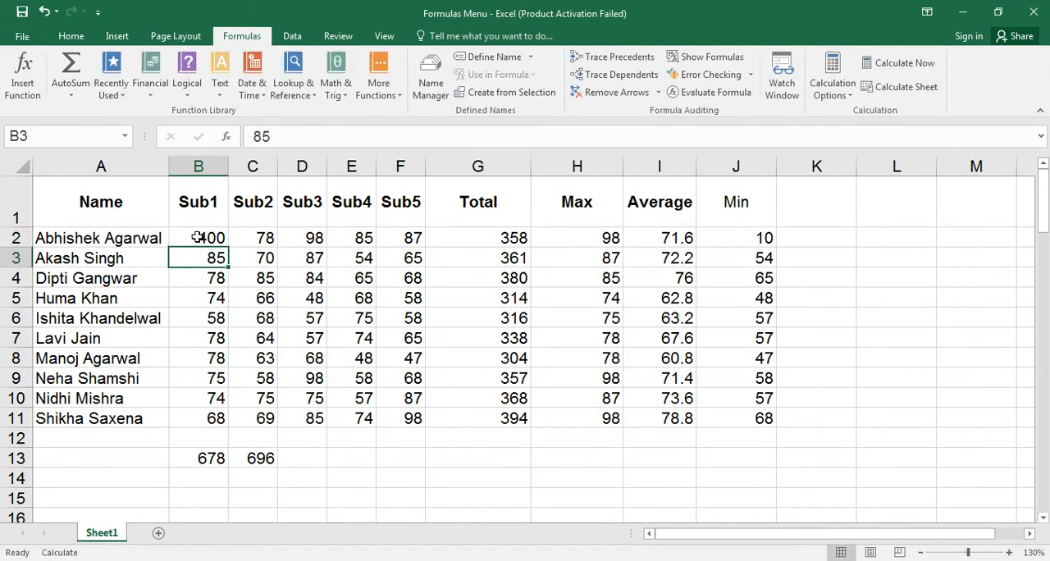
click(198, 237)
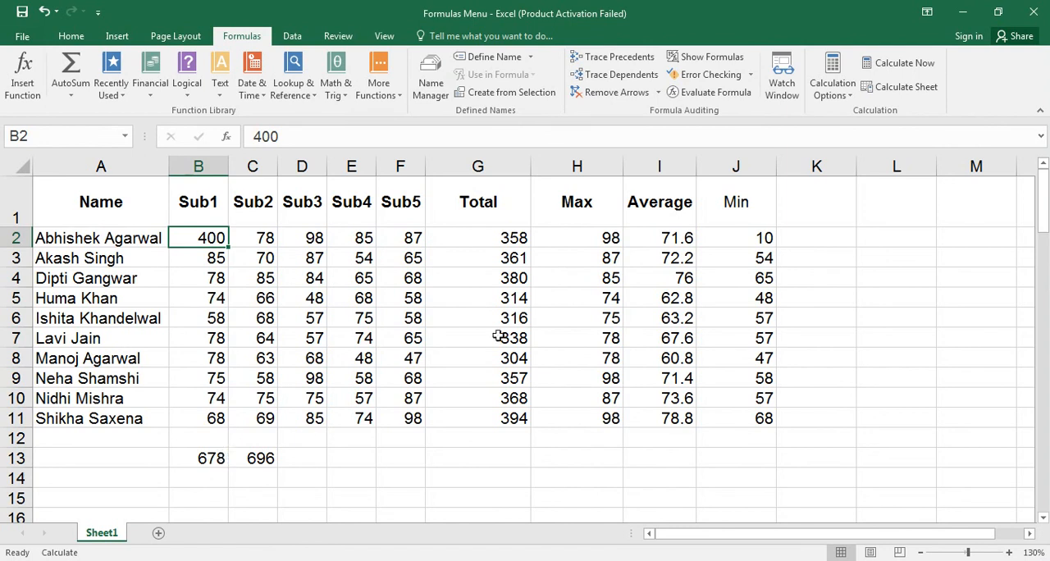
click(886, 88)
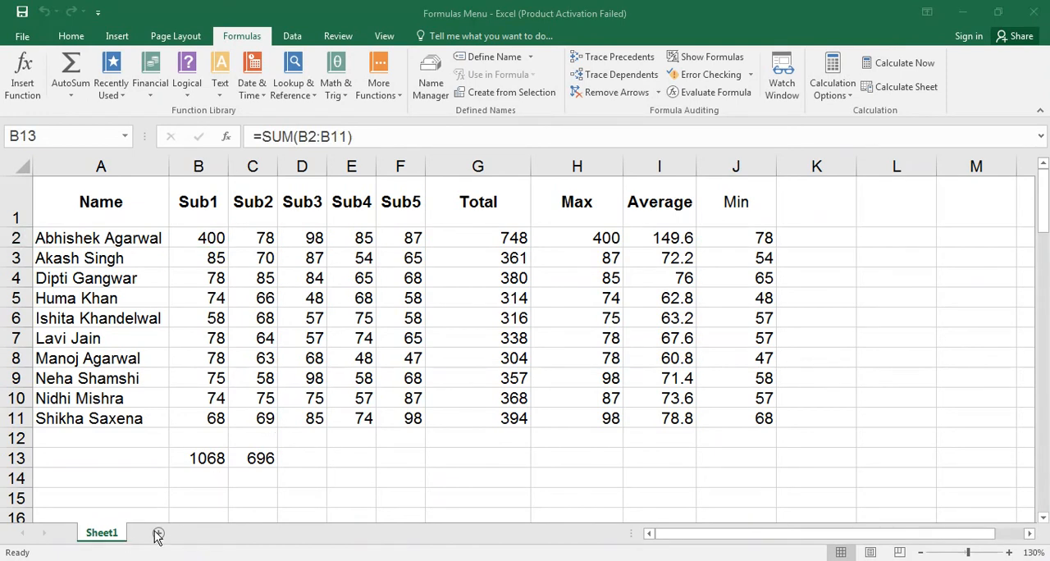
Add a new worksheet after Sheet1, enlarge its display to 200%, and widen column A.
click(158, 534)
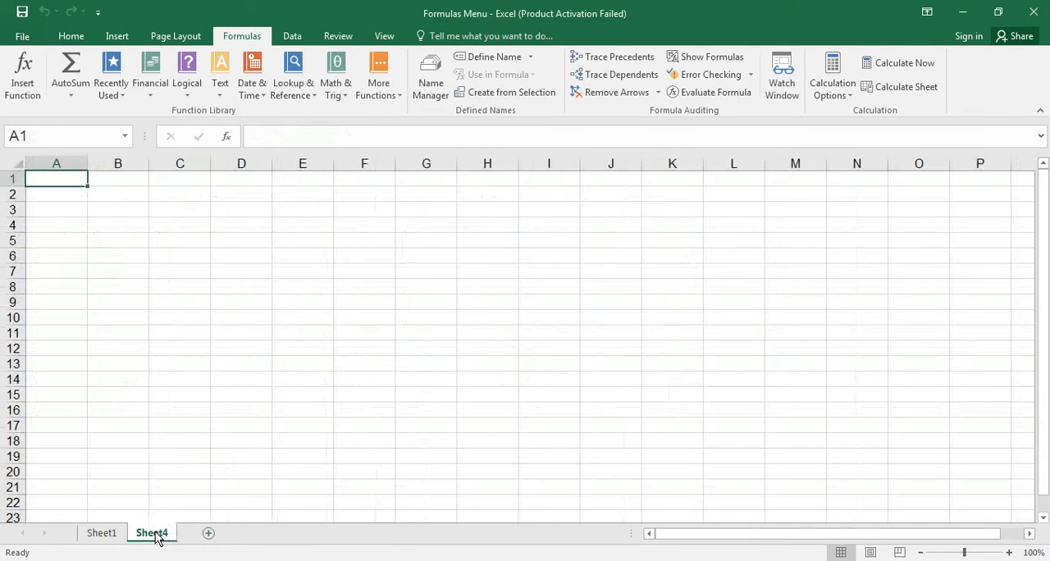
click(1009, 553)
click(1009, 552)
click(1009, 553)
click(1009, 552)
click(1009, 552)
click(1010, 553)
click(1010, 552)
click(1010, 552)
click(1010, 552)
click(1009, 552)
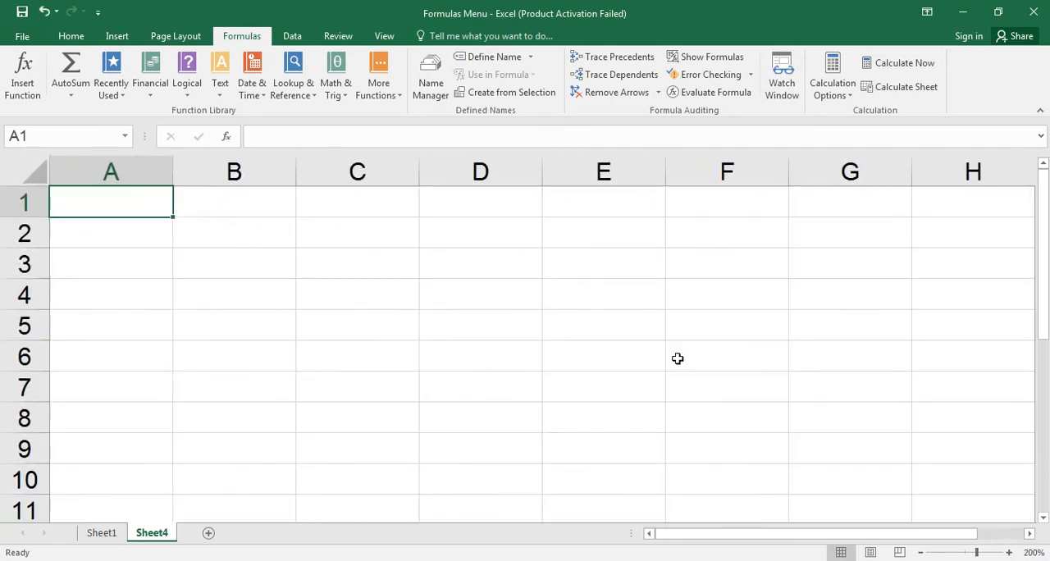
drag(172, 181, 255, 183)
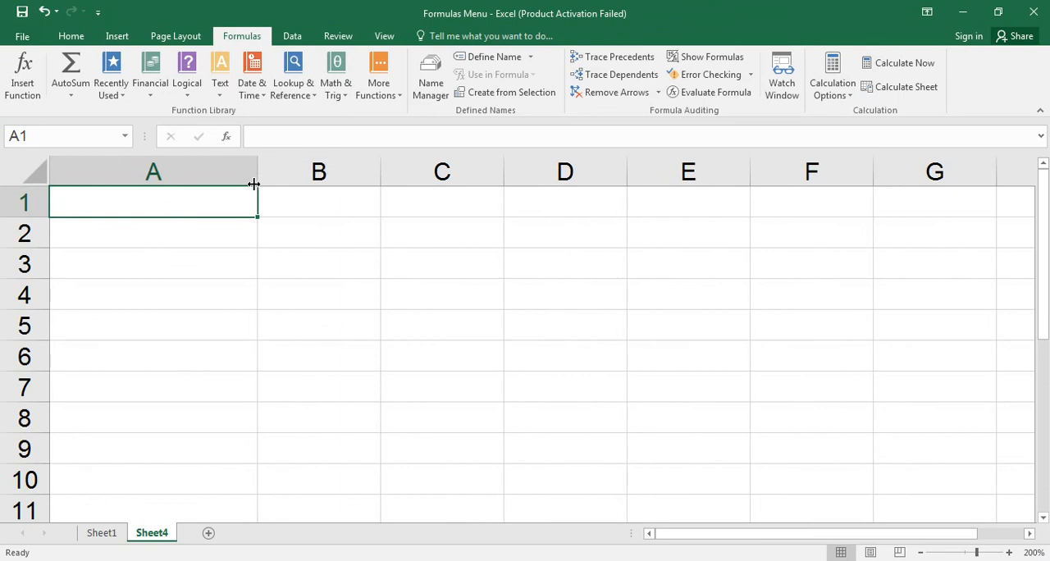
Review the B13 formula on Sheet1 and enter =SUM(Sheet1!B2:B11) in cell A1 of Sheet4.
click(104, 535)
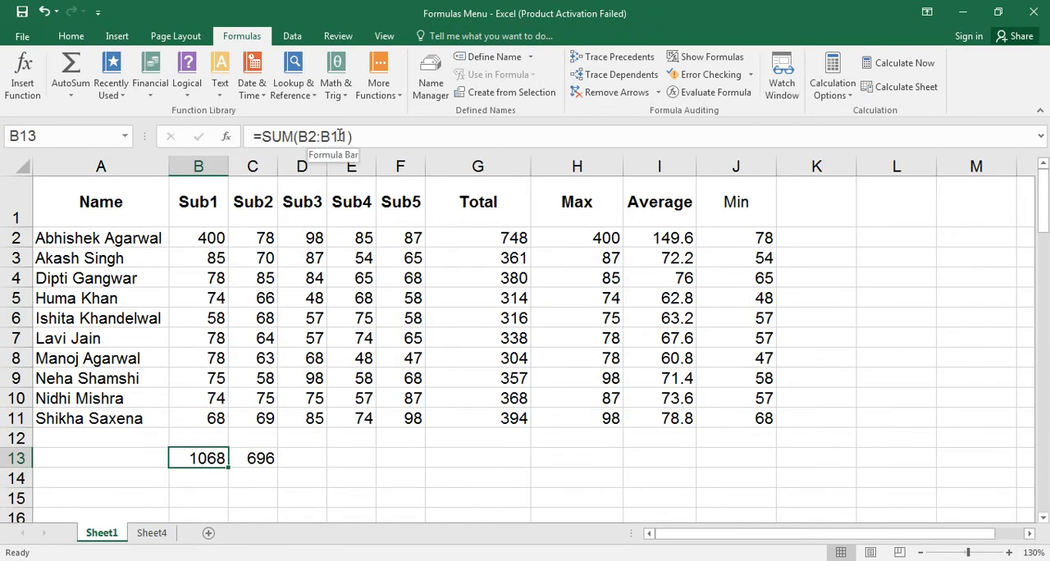
click(152, 534)
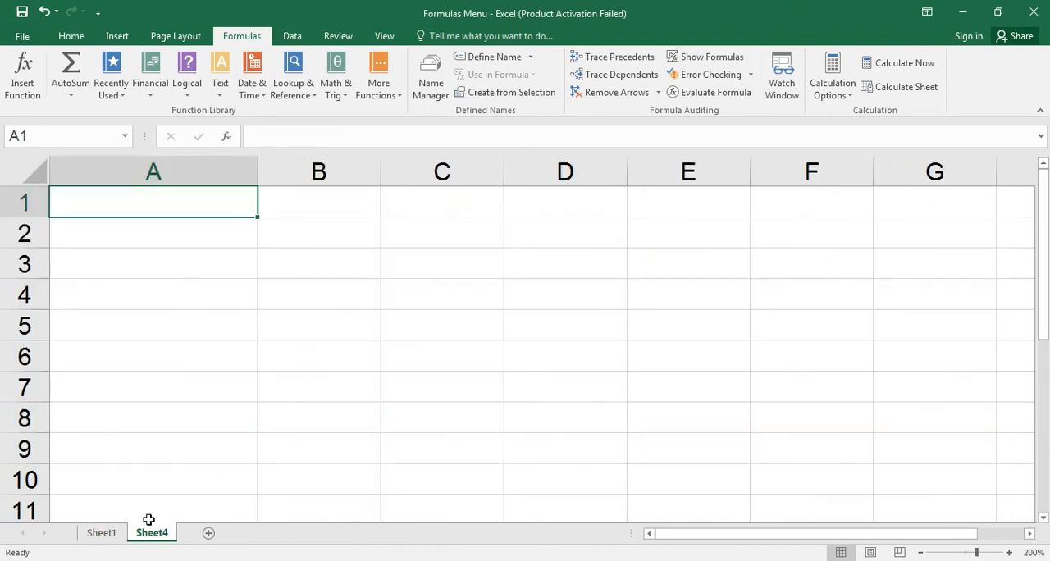
text(=sum)
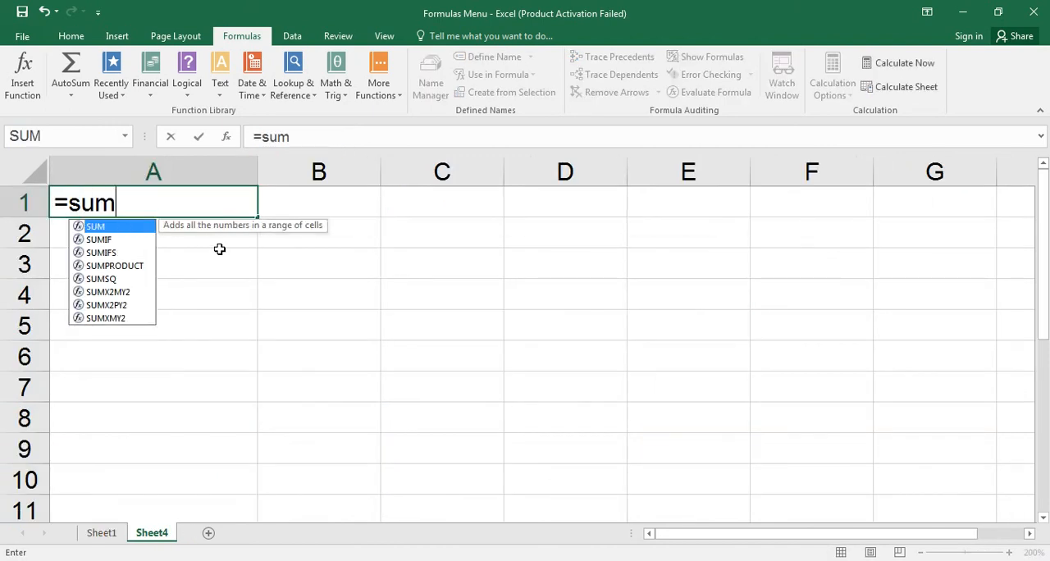
key(Tab)
text(sh)
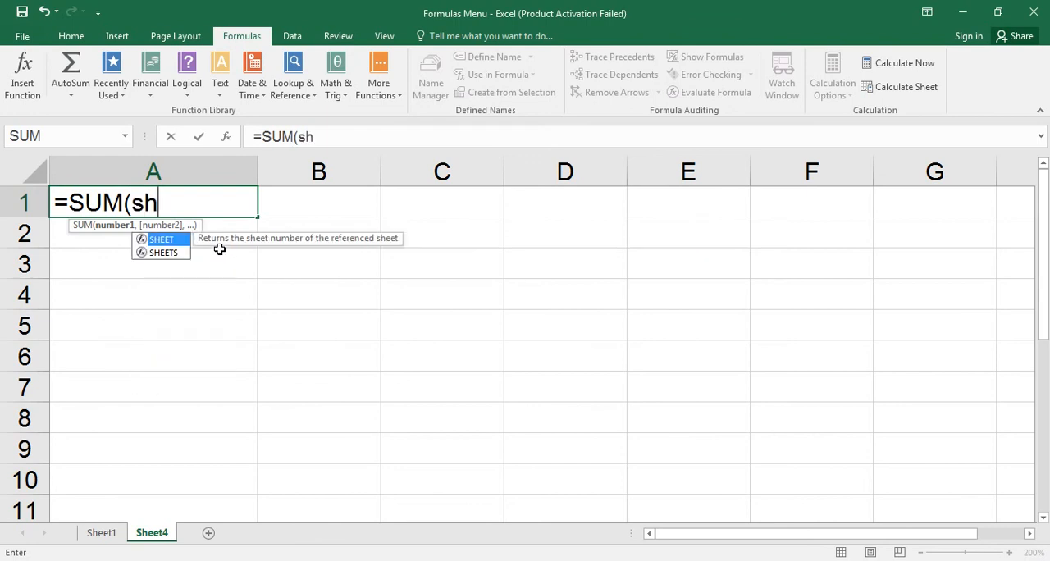
text(eet1)
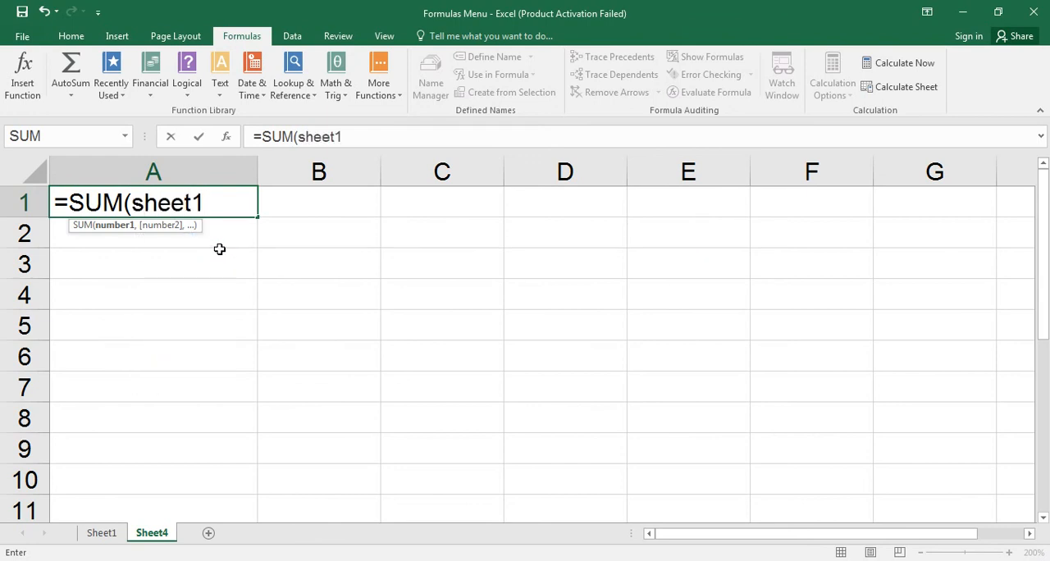
text(!b2:f1)
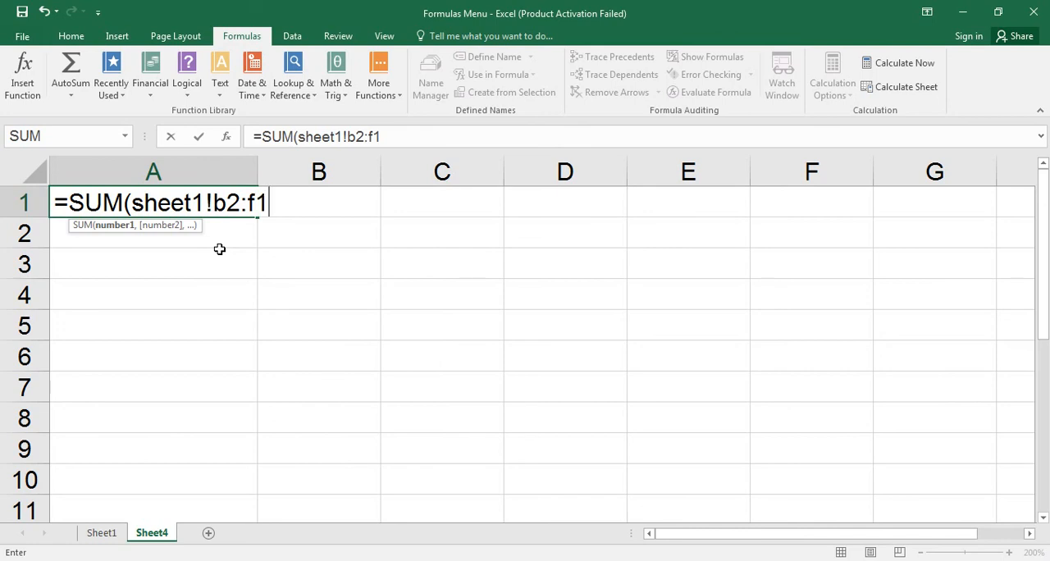
text(1)
key(BackSpace)
key(BackSpace)
key(BackSpace)
text(b11))
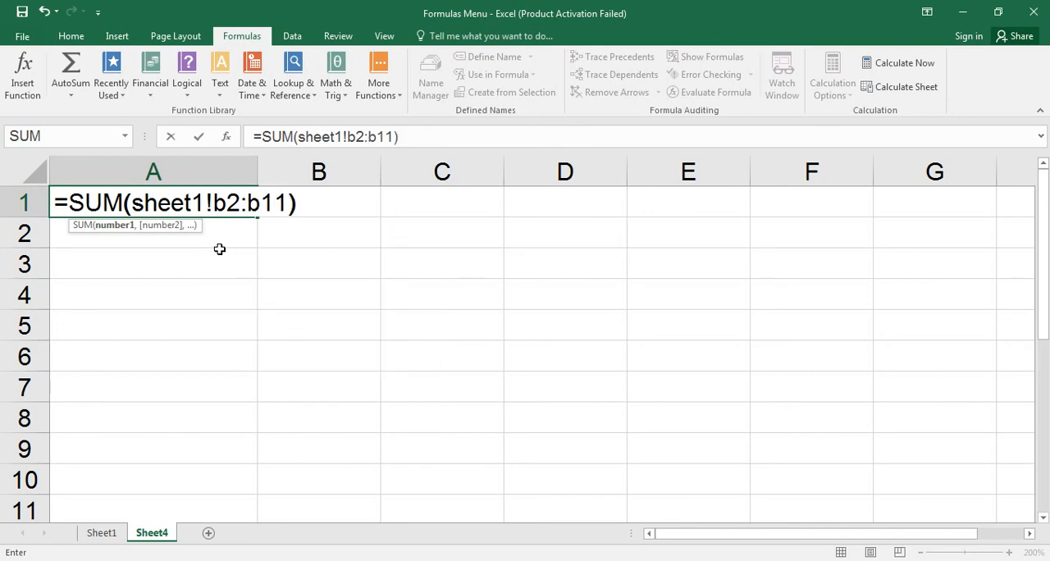
key(Return)
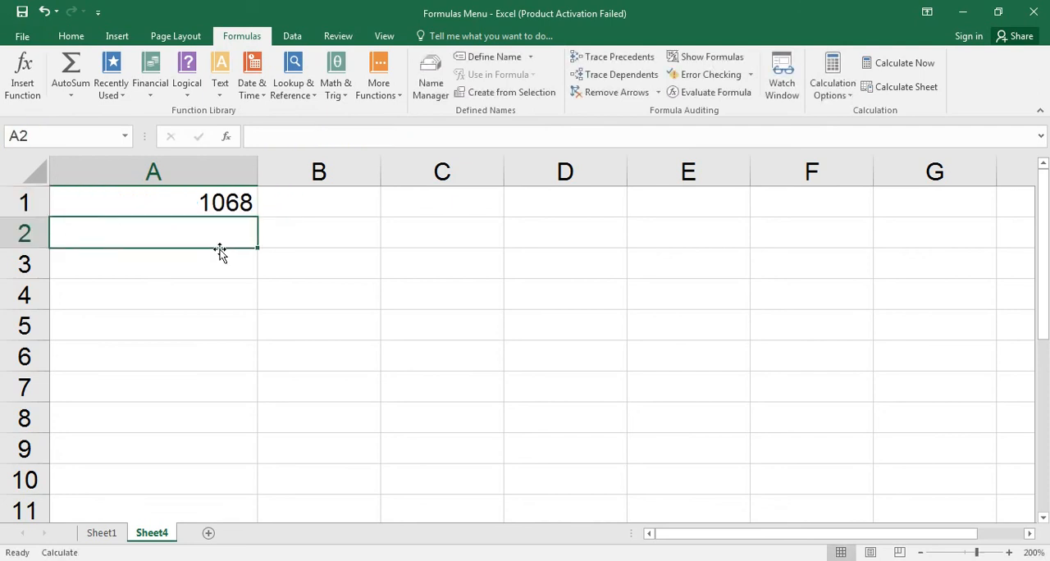
click(202, 203)
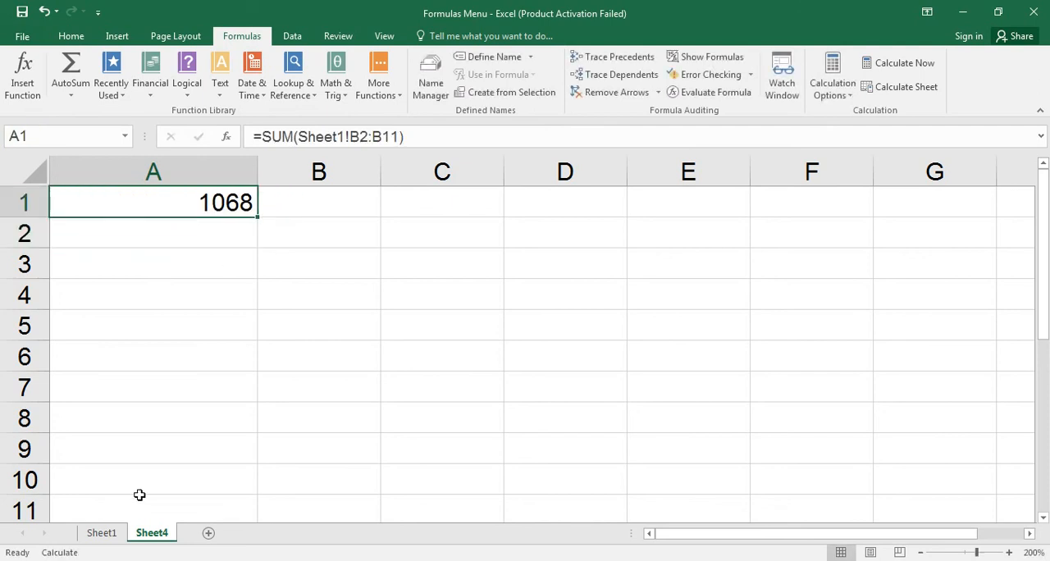
Return to Sheet1 and set the Sub1 mark in B2 to 156.
click(109, 535)
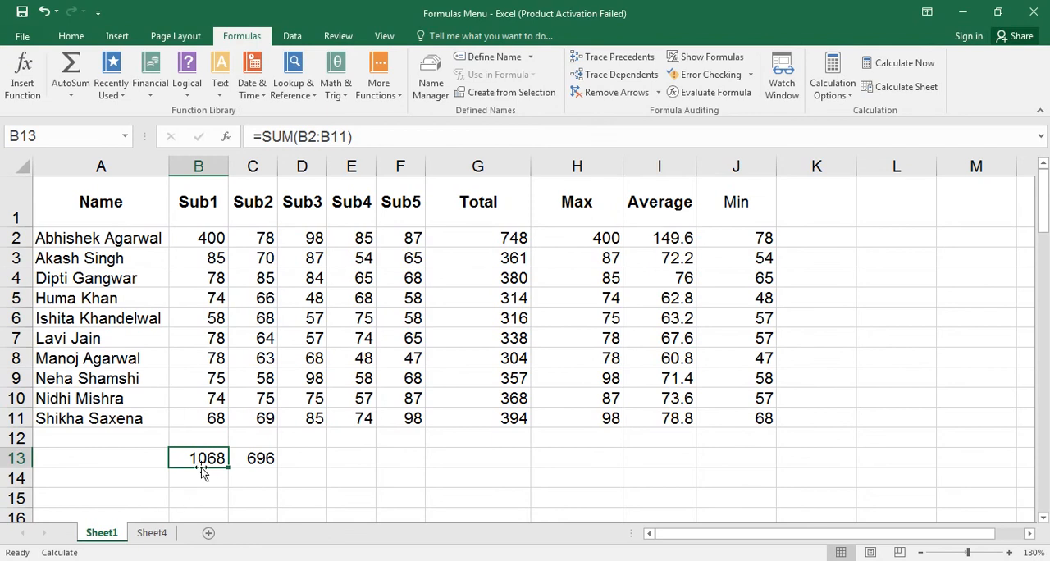
click(200, 230)
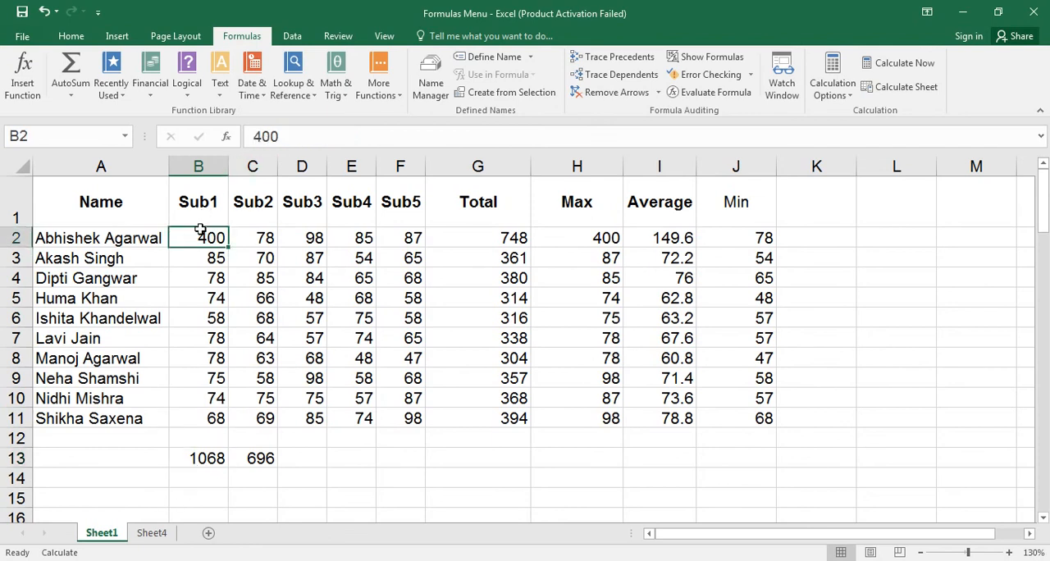
text(156)
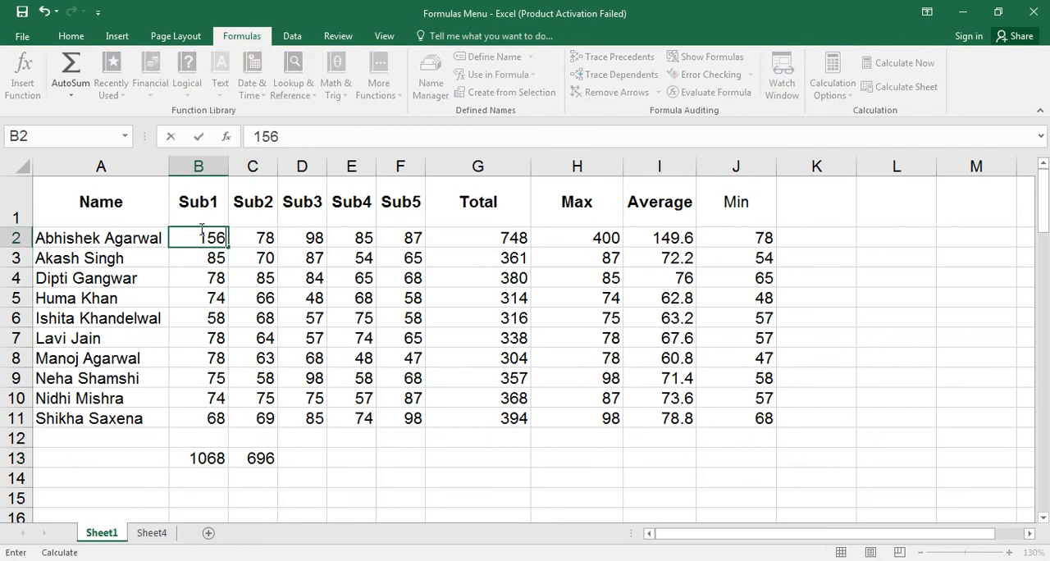
key(Return)
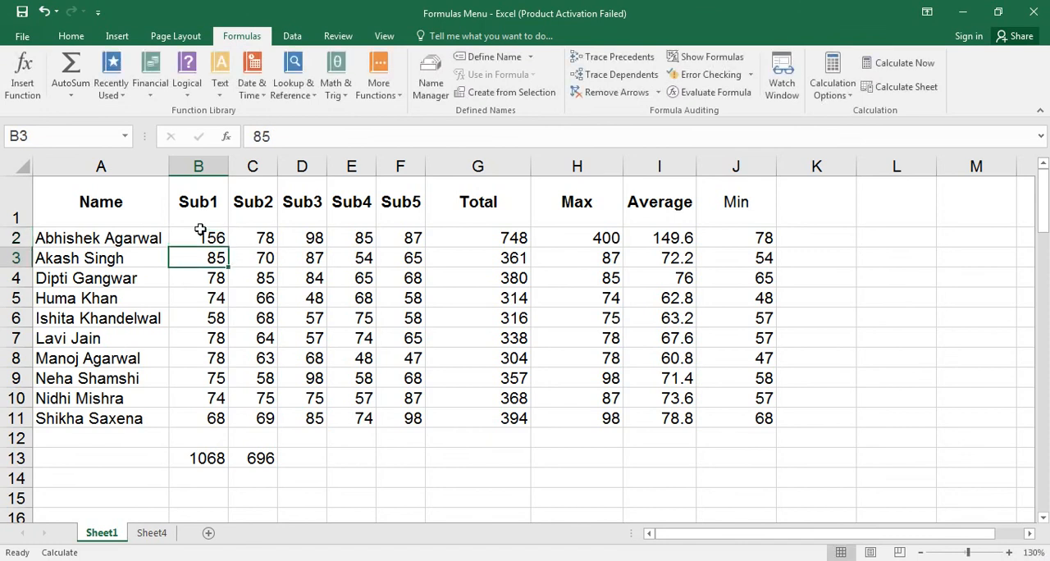
Set the Sub1 mark in B2 on Sheet1 to 900.
click(201, 230)
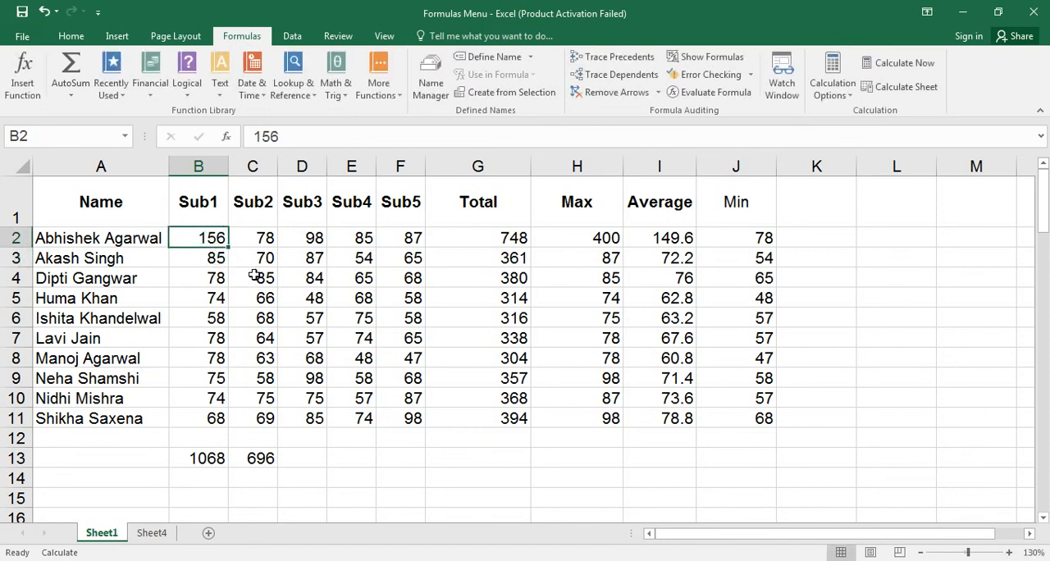
text(100)
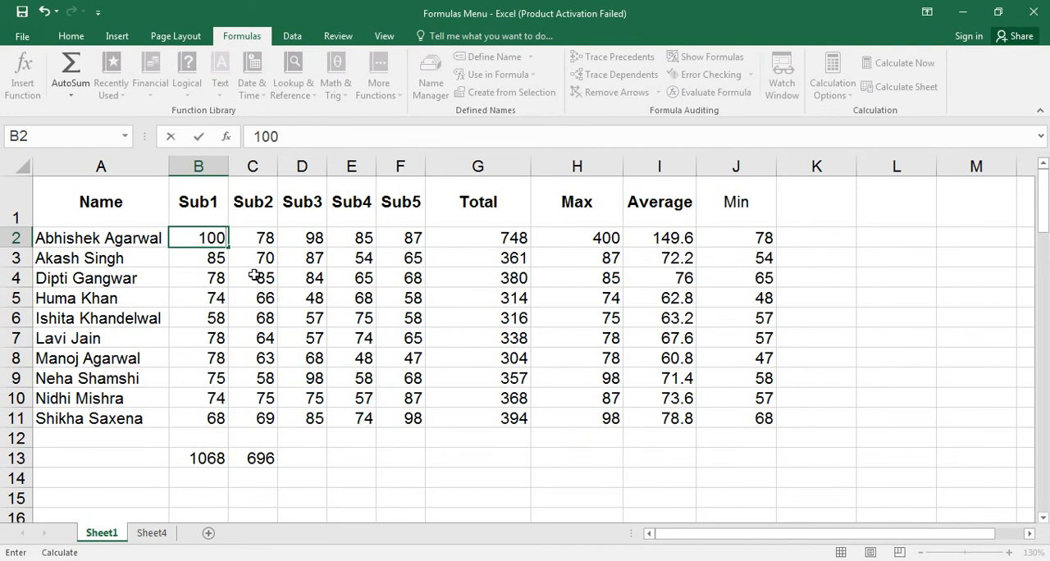
key(BackSpace)
key(BackSpace)
key(BackSpace)
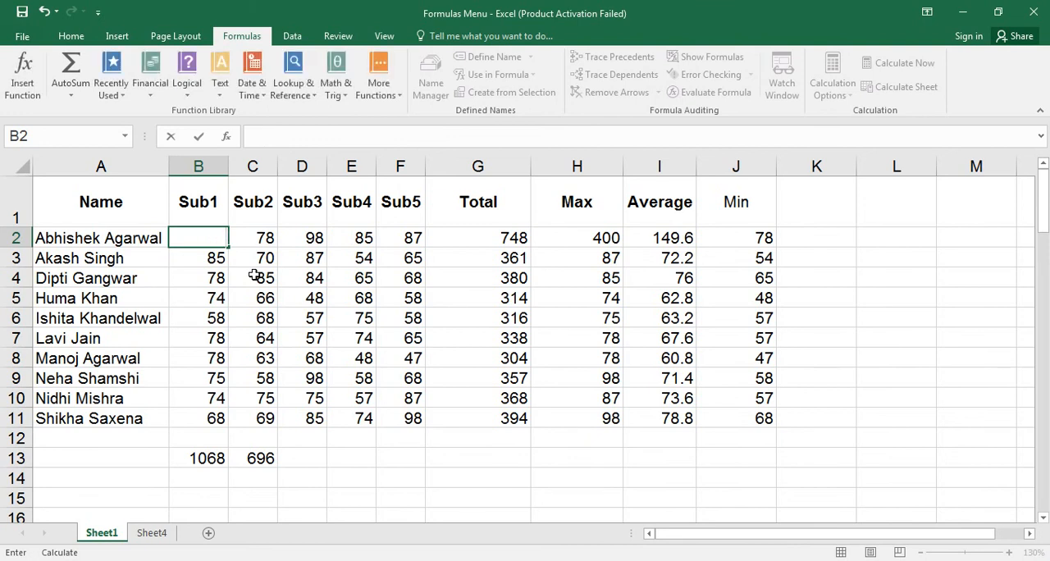
text(900)
key(Return)
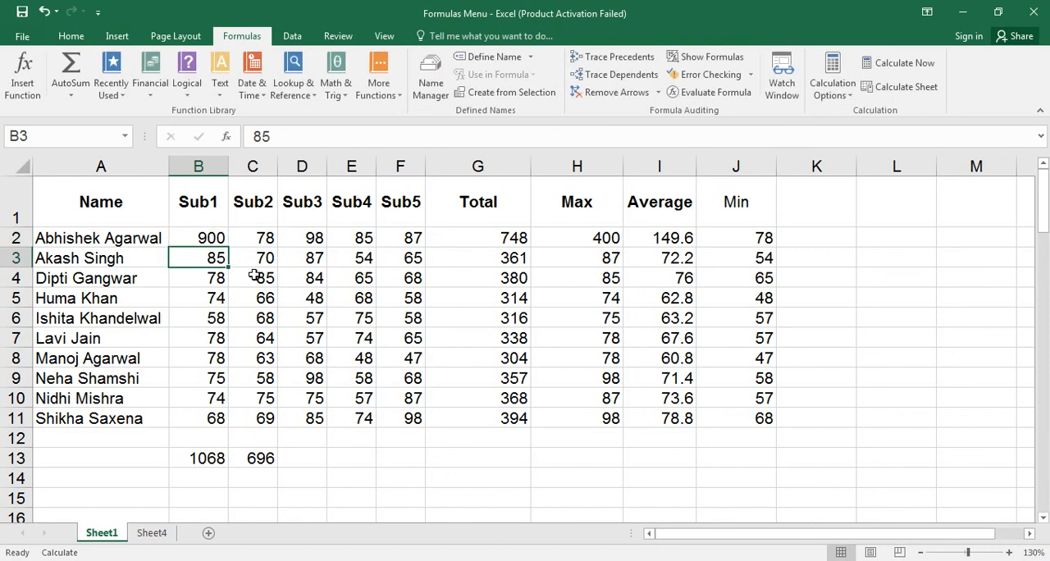
key(Up)
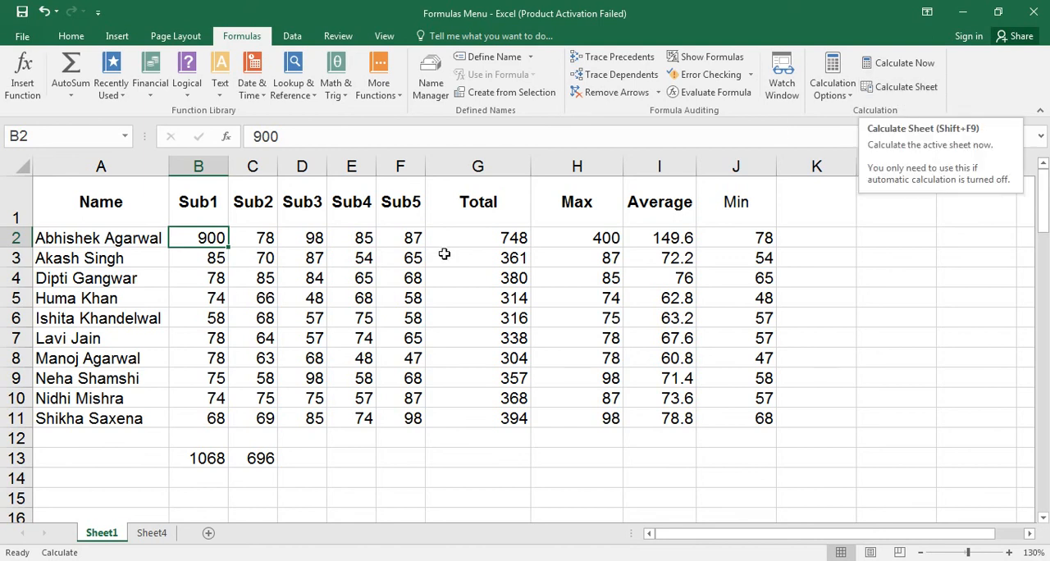
Recalculate only Sheet1 with Calculate Sheet and check the linked sum in A1 of Sheet4.
click(203, 461)
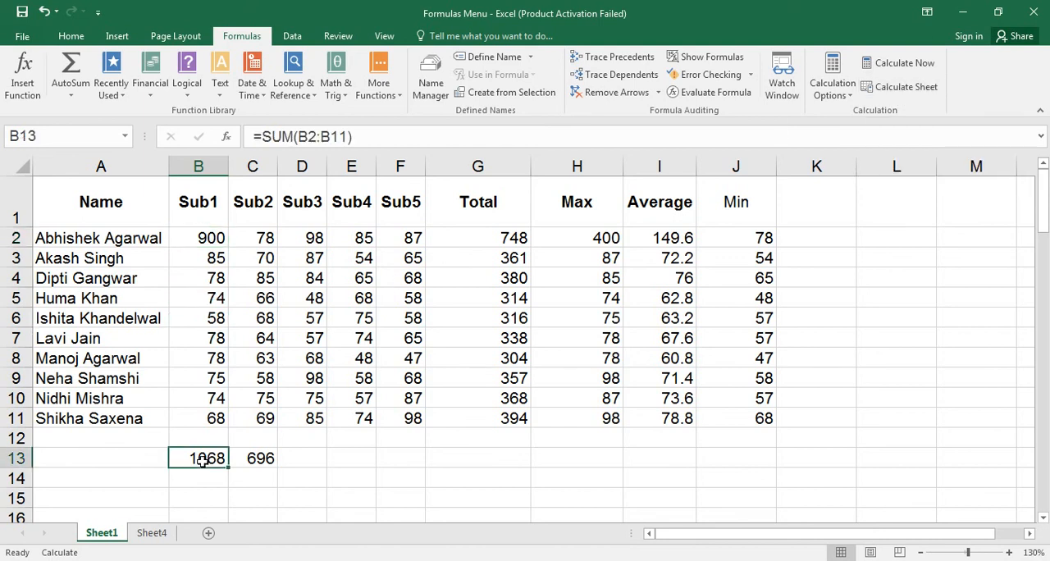
click(906, 87)
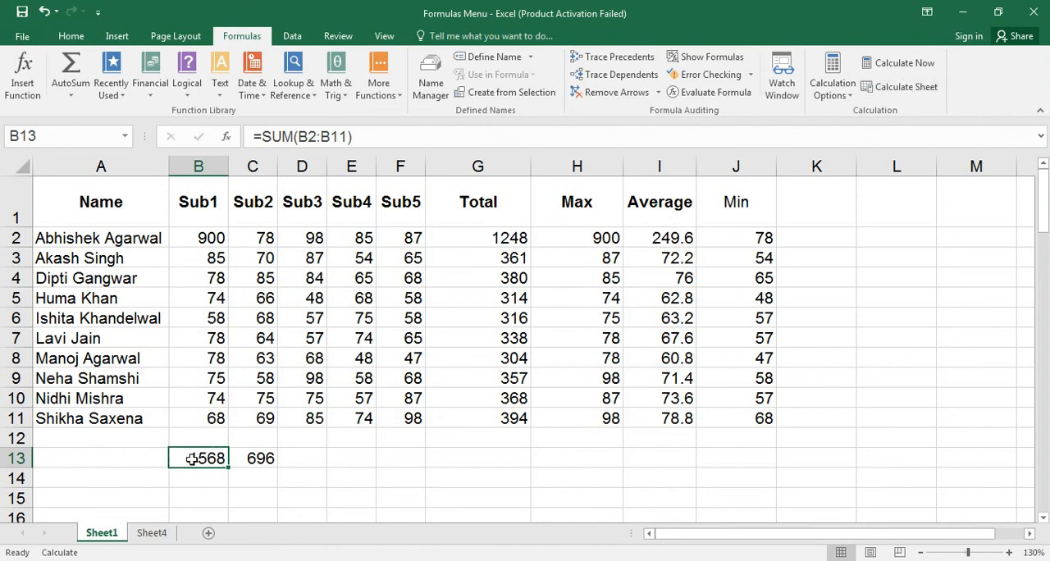
click(152, 534)
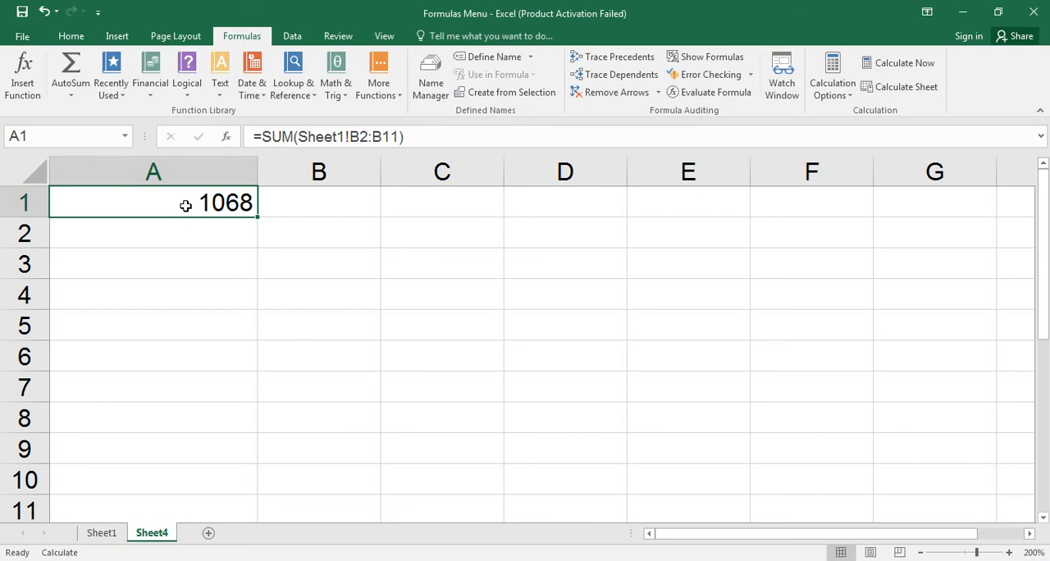
From Sheet1, recalculate the entire workbook with Calculate Now and check the linked sum in A1 of Sheet4.
click(113, 537)
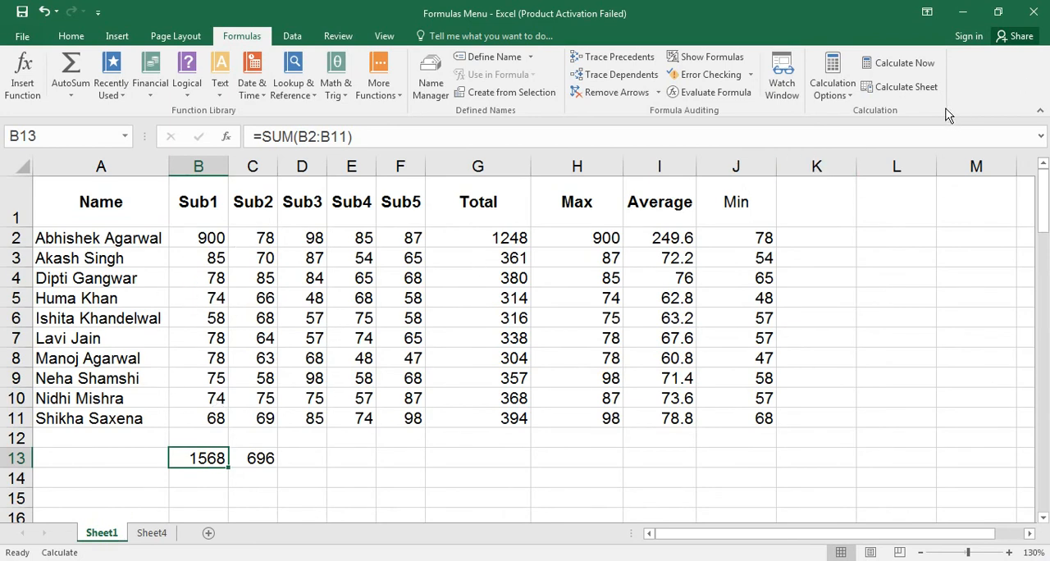
click(889, 65)
click(156, 533)
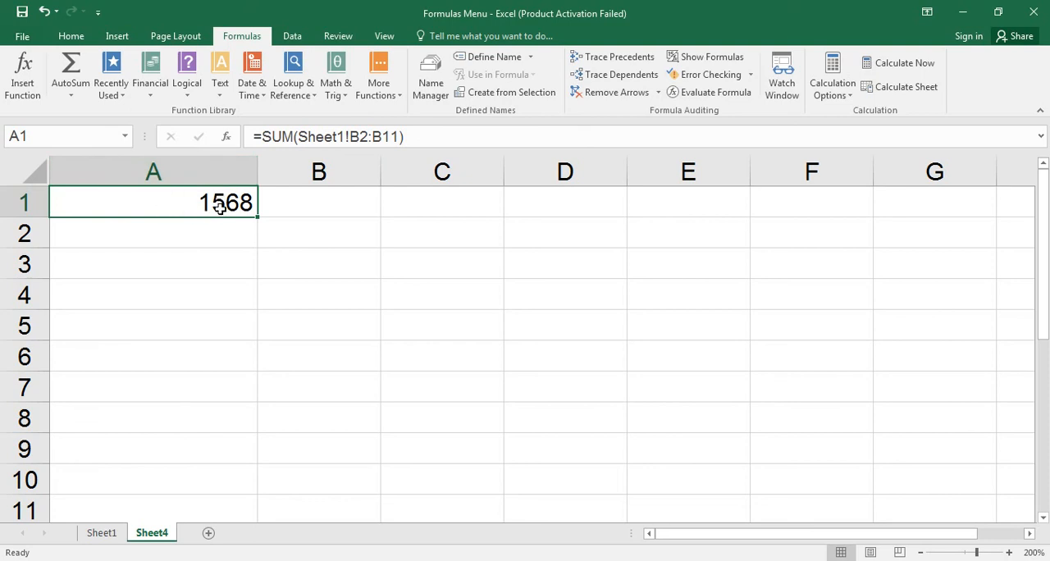
Set the Sub1 mark in B2 on Sheet1 to 1500 and recalculate the whole workbook with Calculate Now, checking A1 on Sheet4.
click(97, 535)
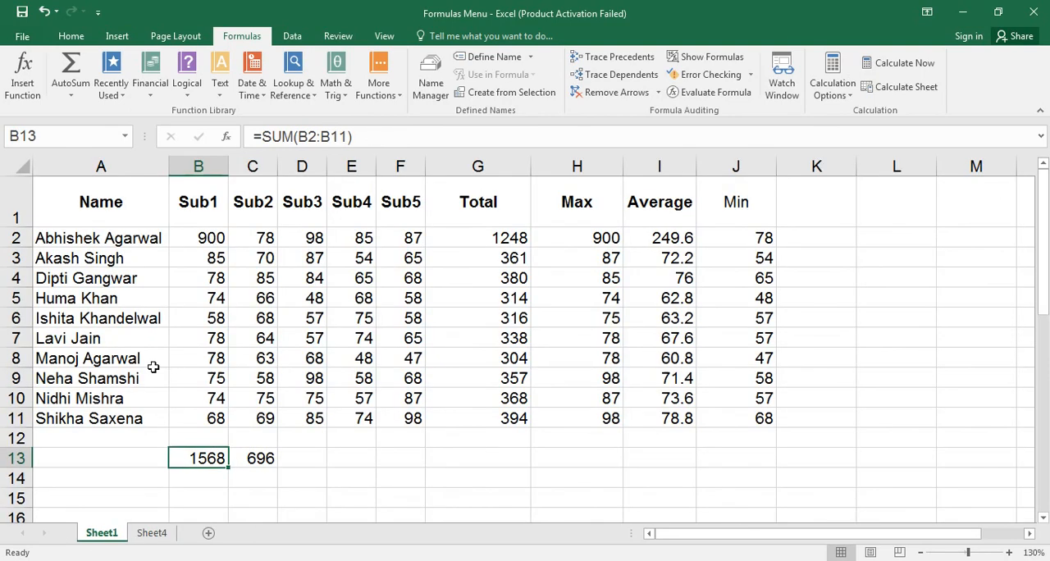
click(212, 258)
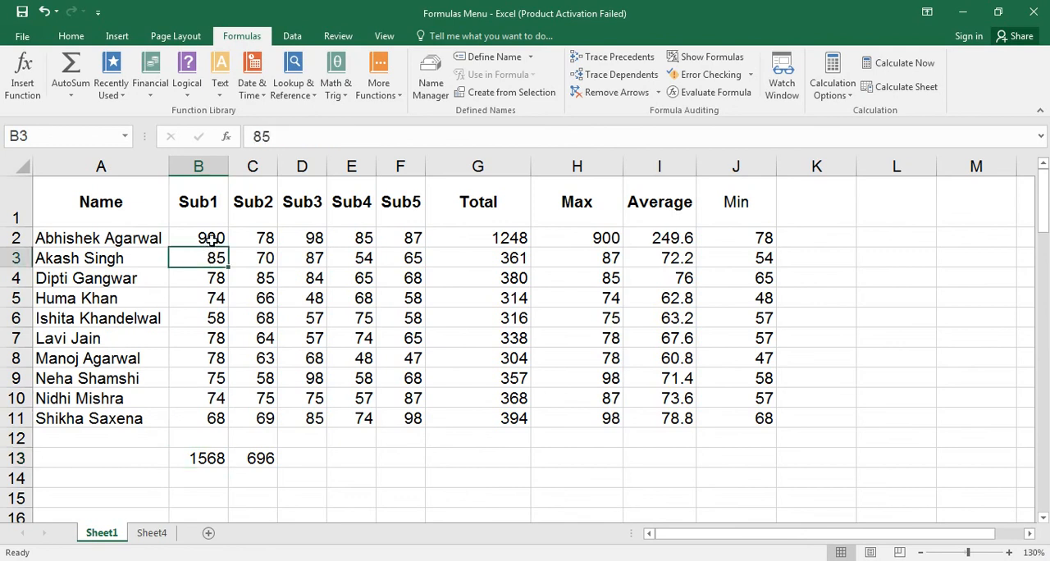
click(212, 238)
text(1500)
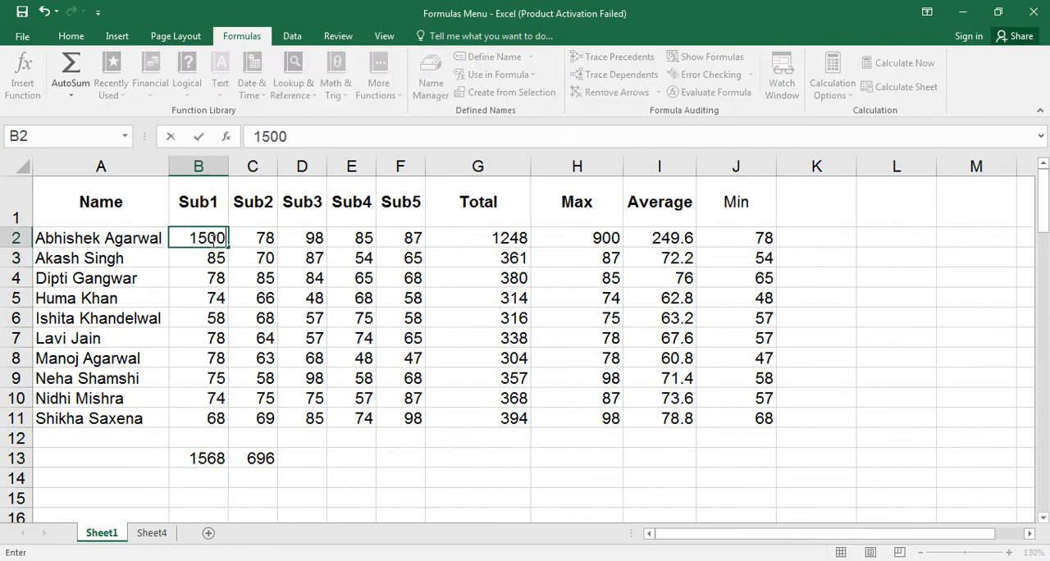
key(Return)
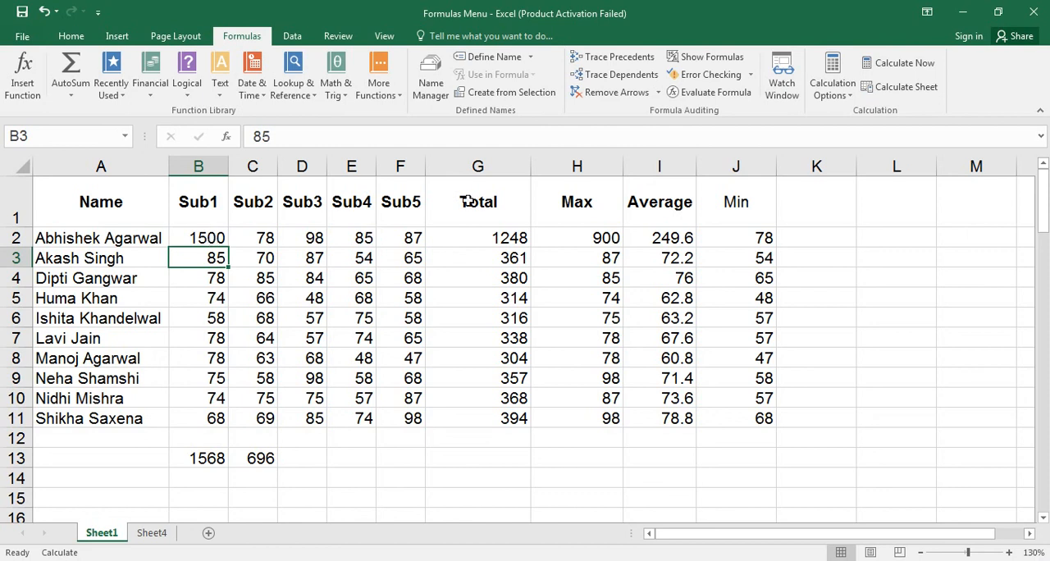
click(886, 65)
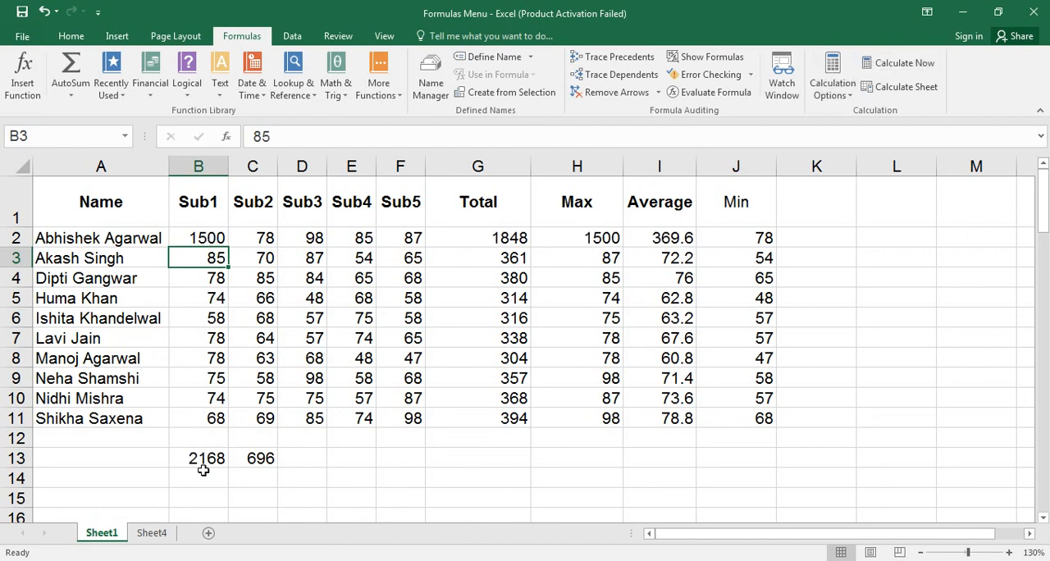
click(154, 535)
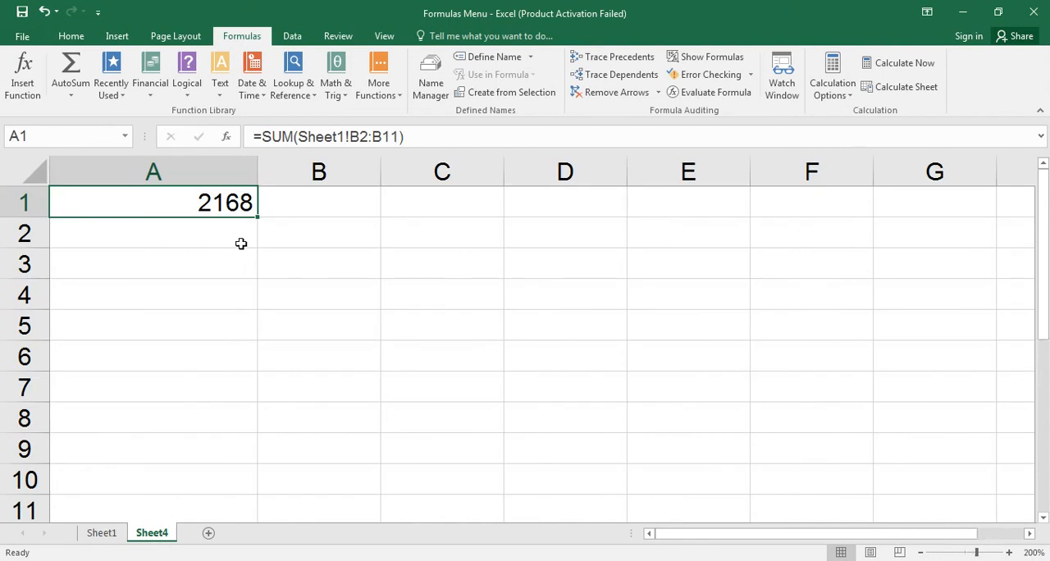